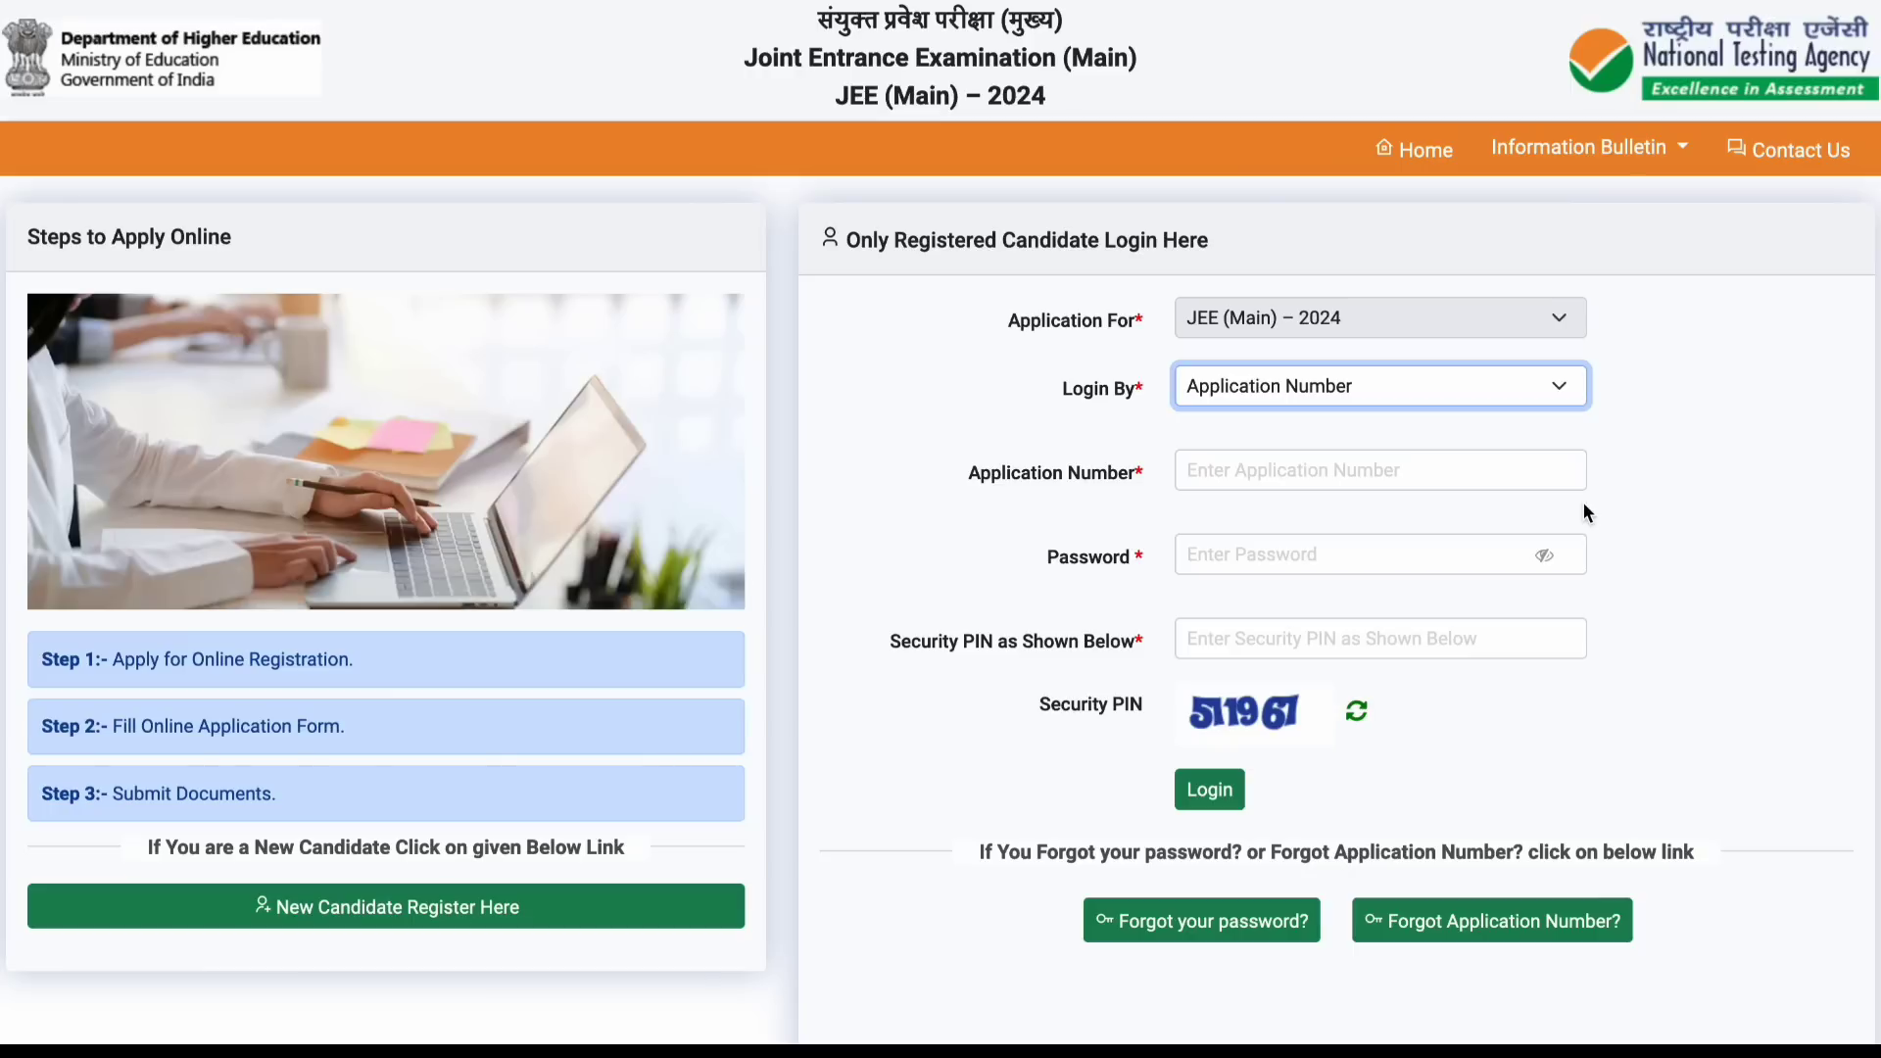
Step: Begin a new candidate registration and accept the information bulletin declaration
left_click(412, 926)
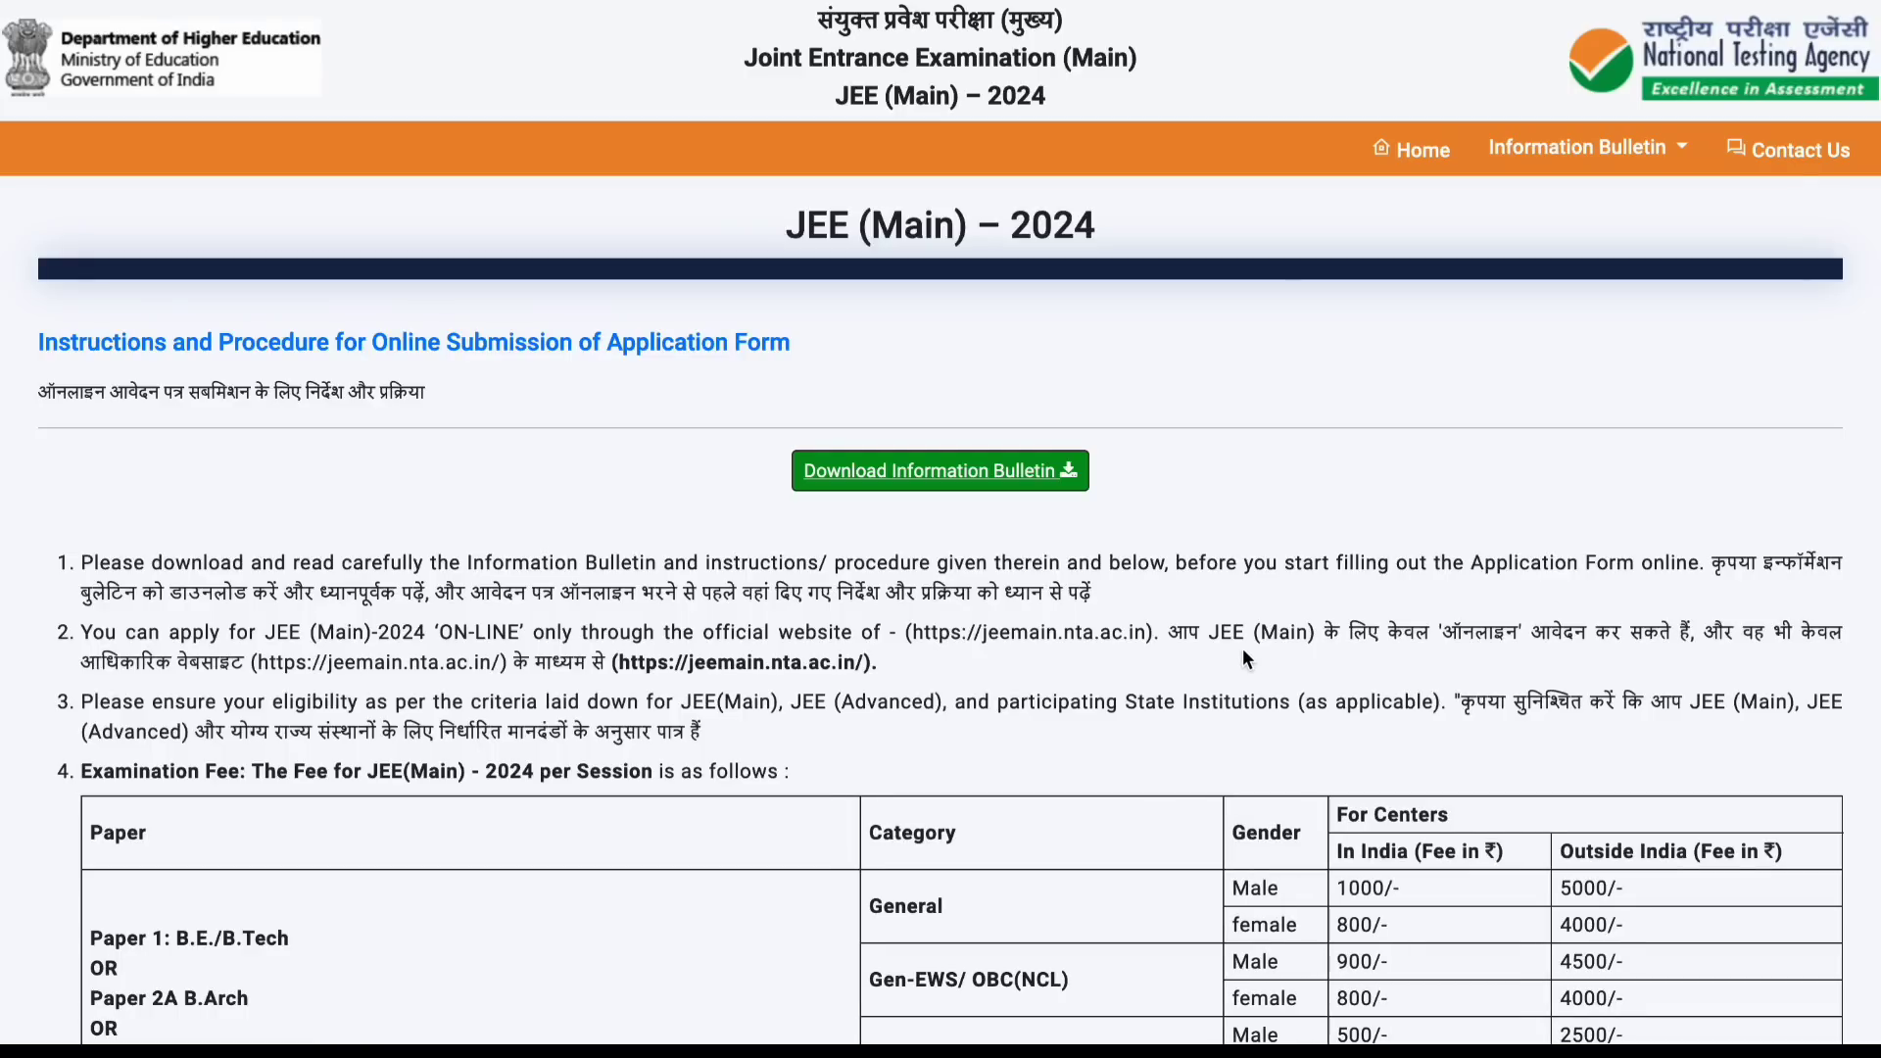
scroll(1243, 658, "down", 3)
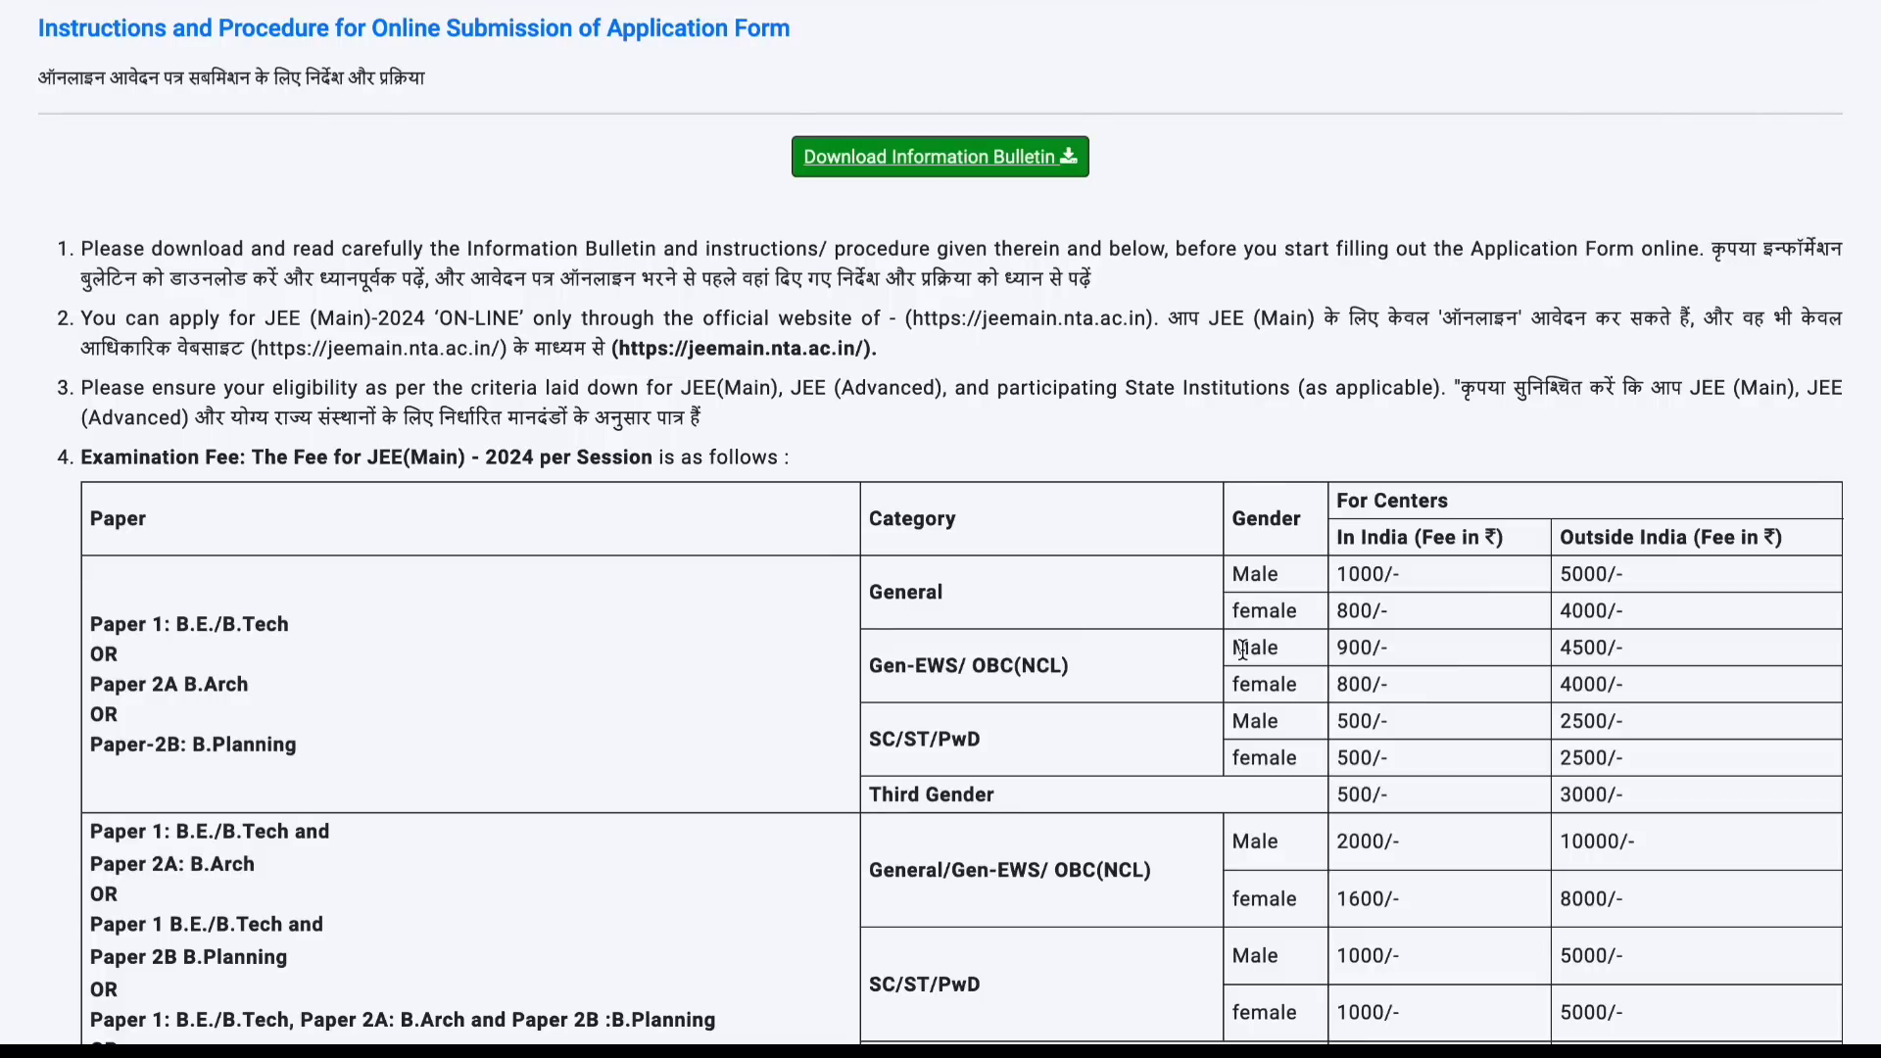
scroll(1242, 649, "down", 10)
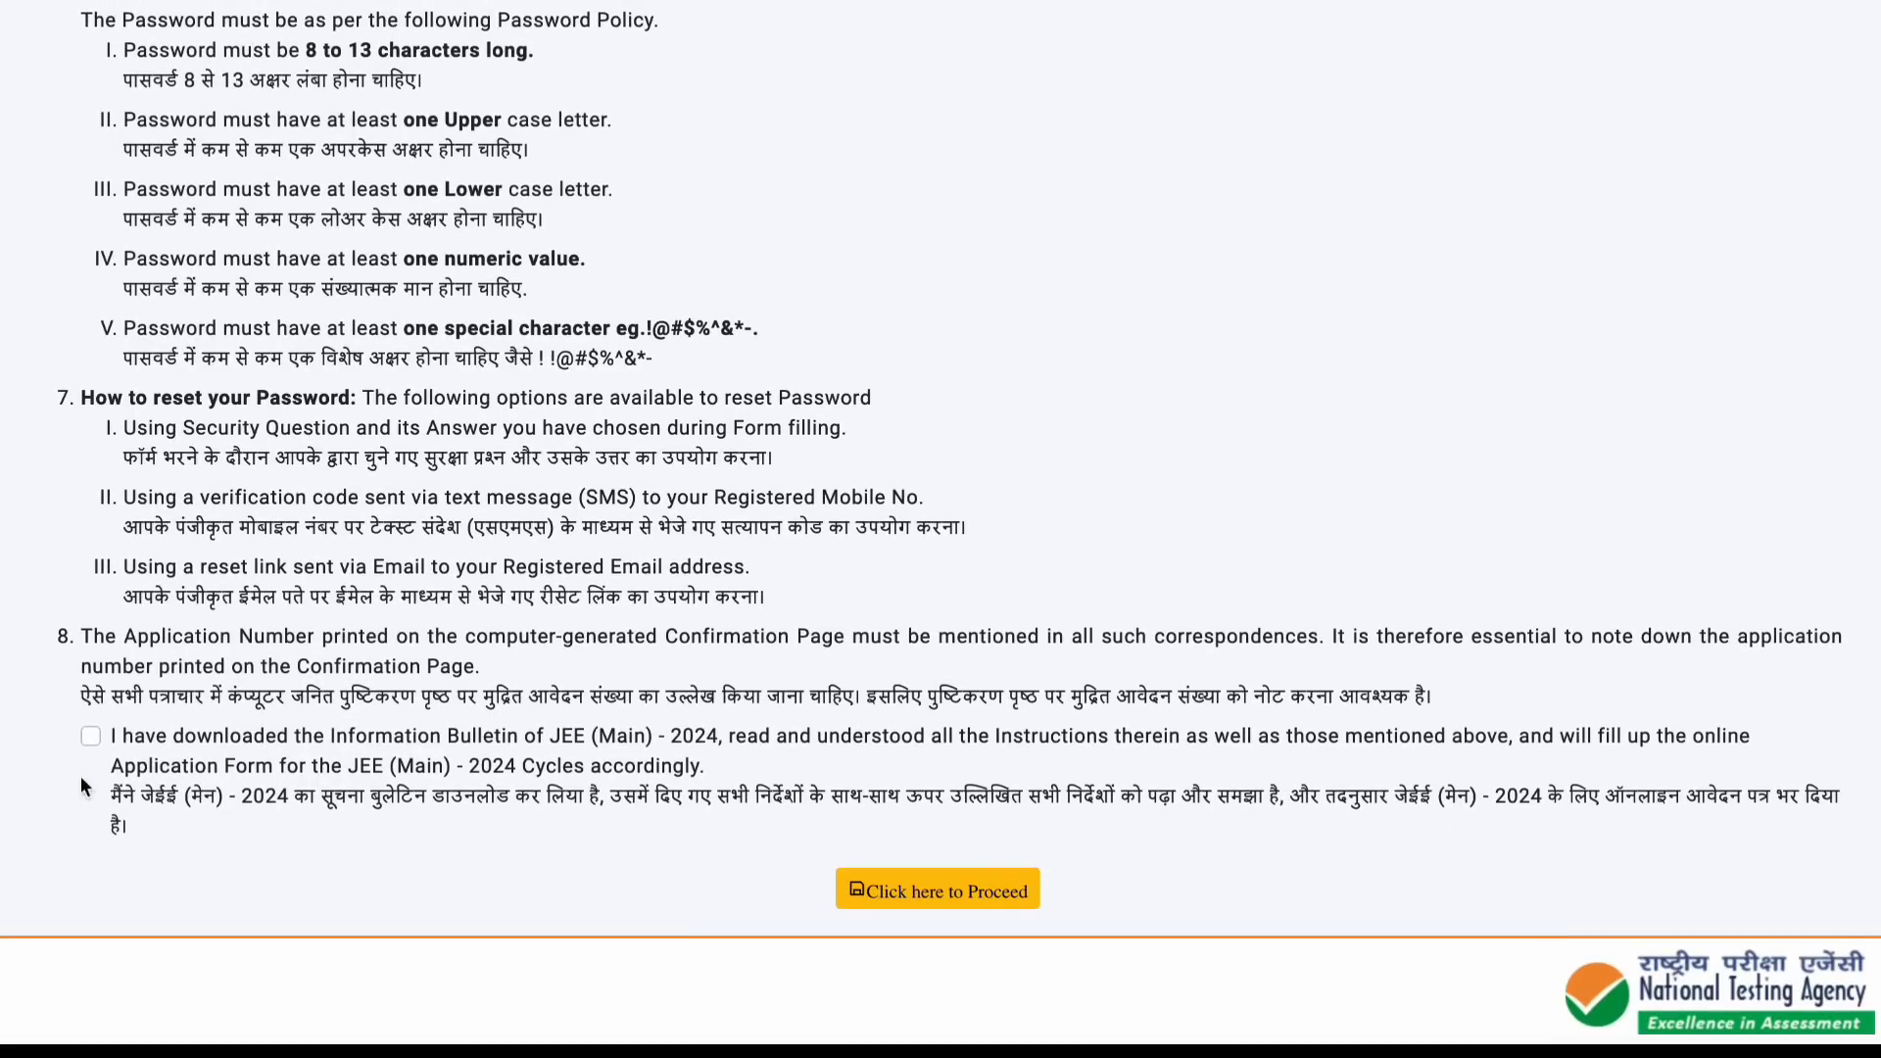
left_click(91, 736)
left_click(928, 916)
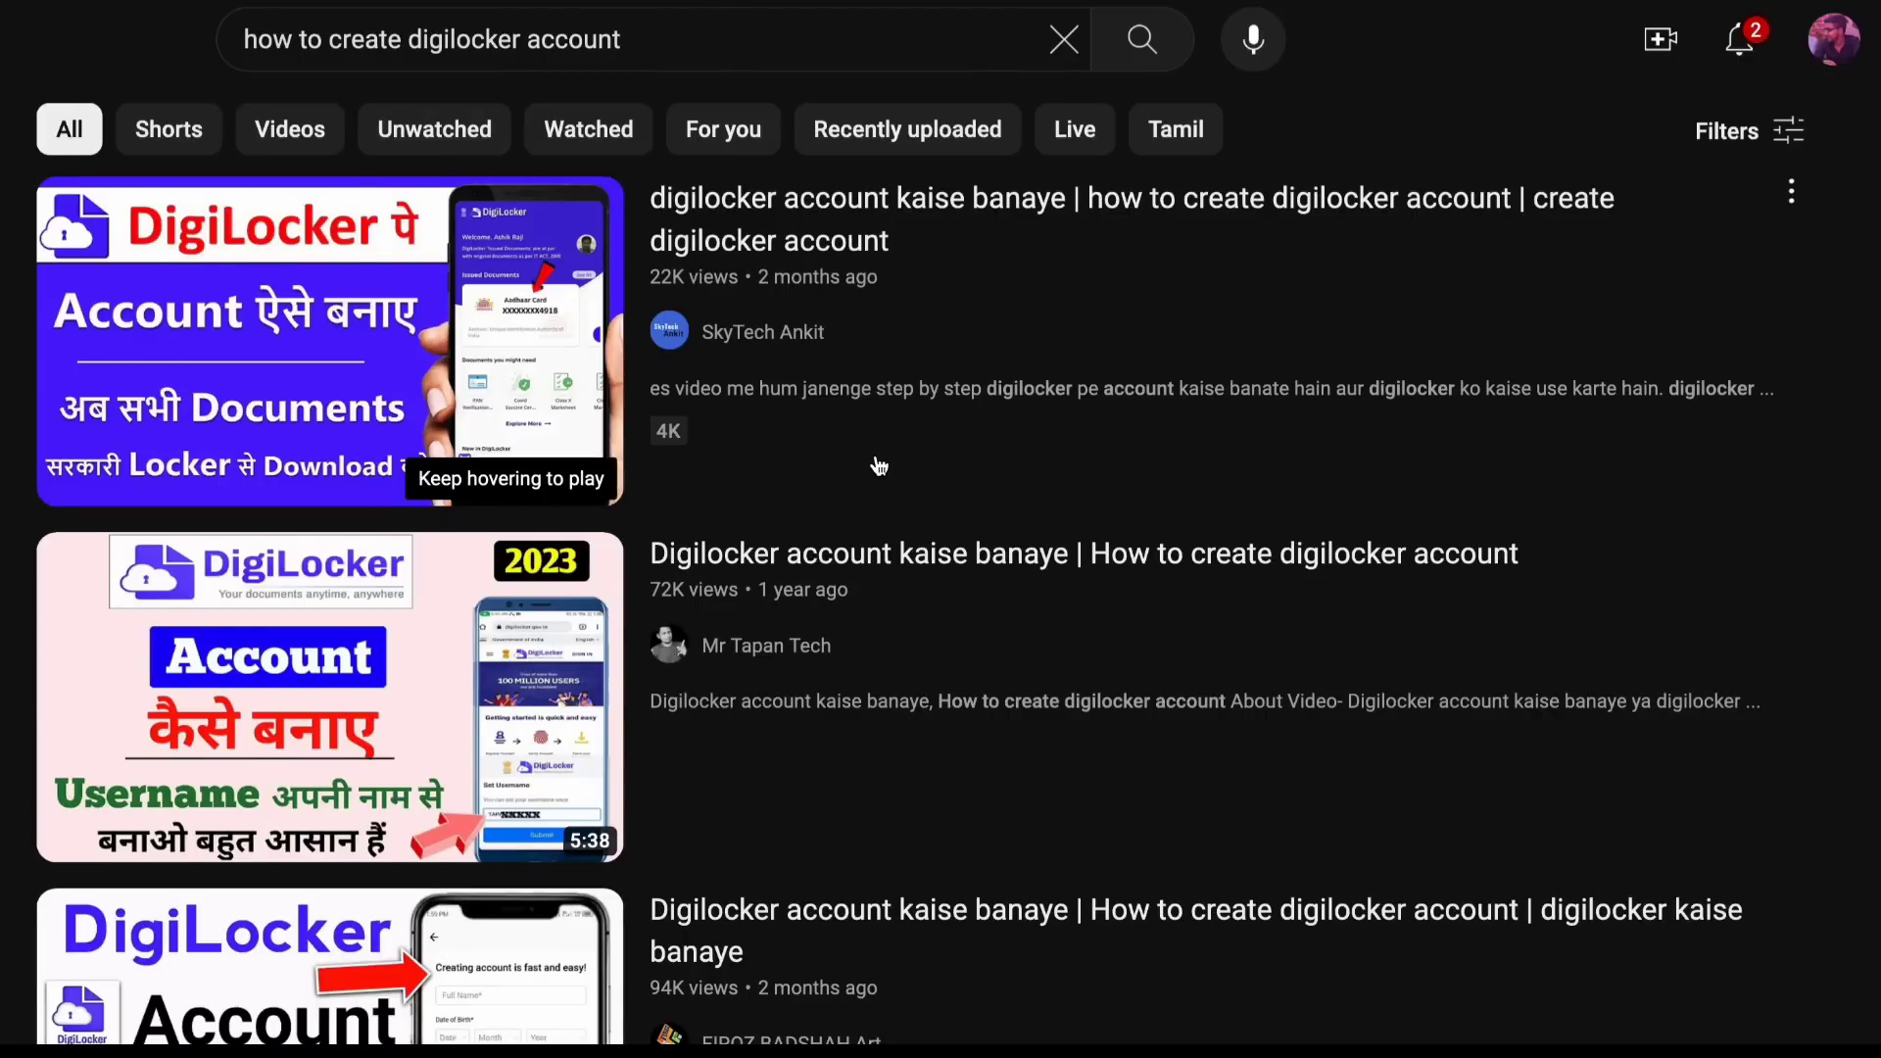
scroll(879, 463, "down", 7)
scroll(880, 463, "down", 9)
scroll(880, 463, "up", 17)
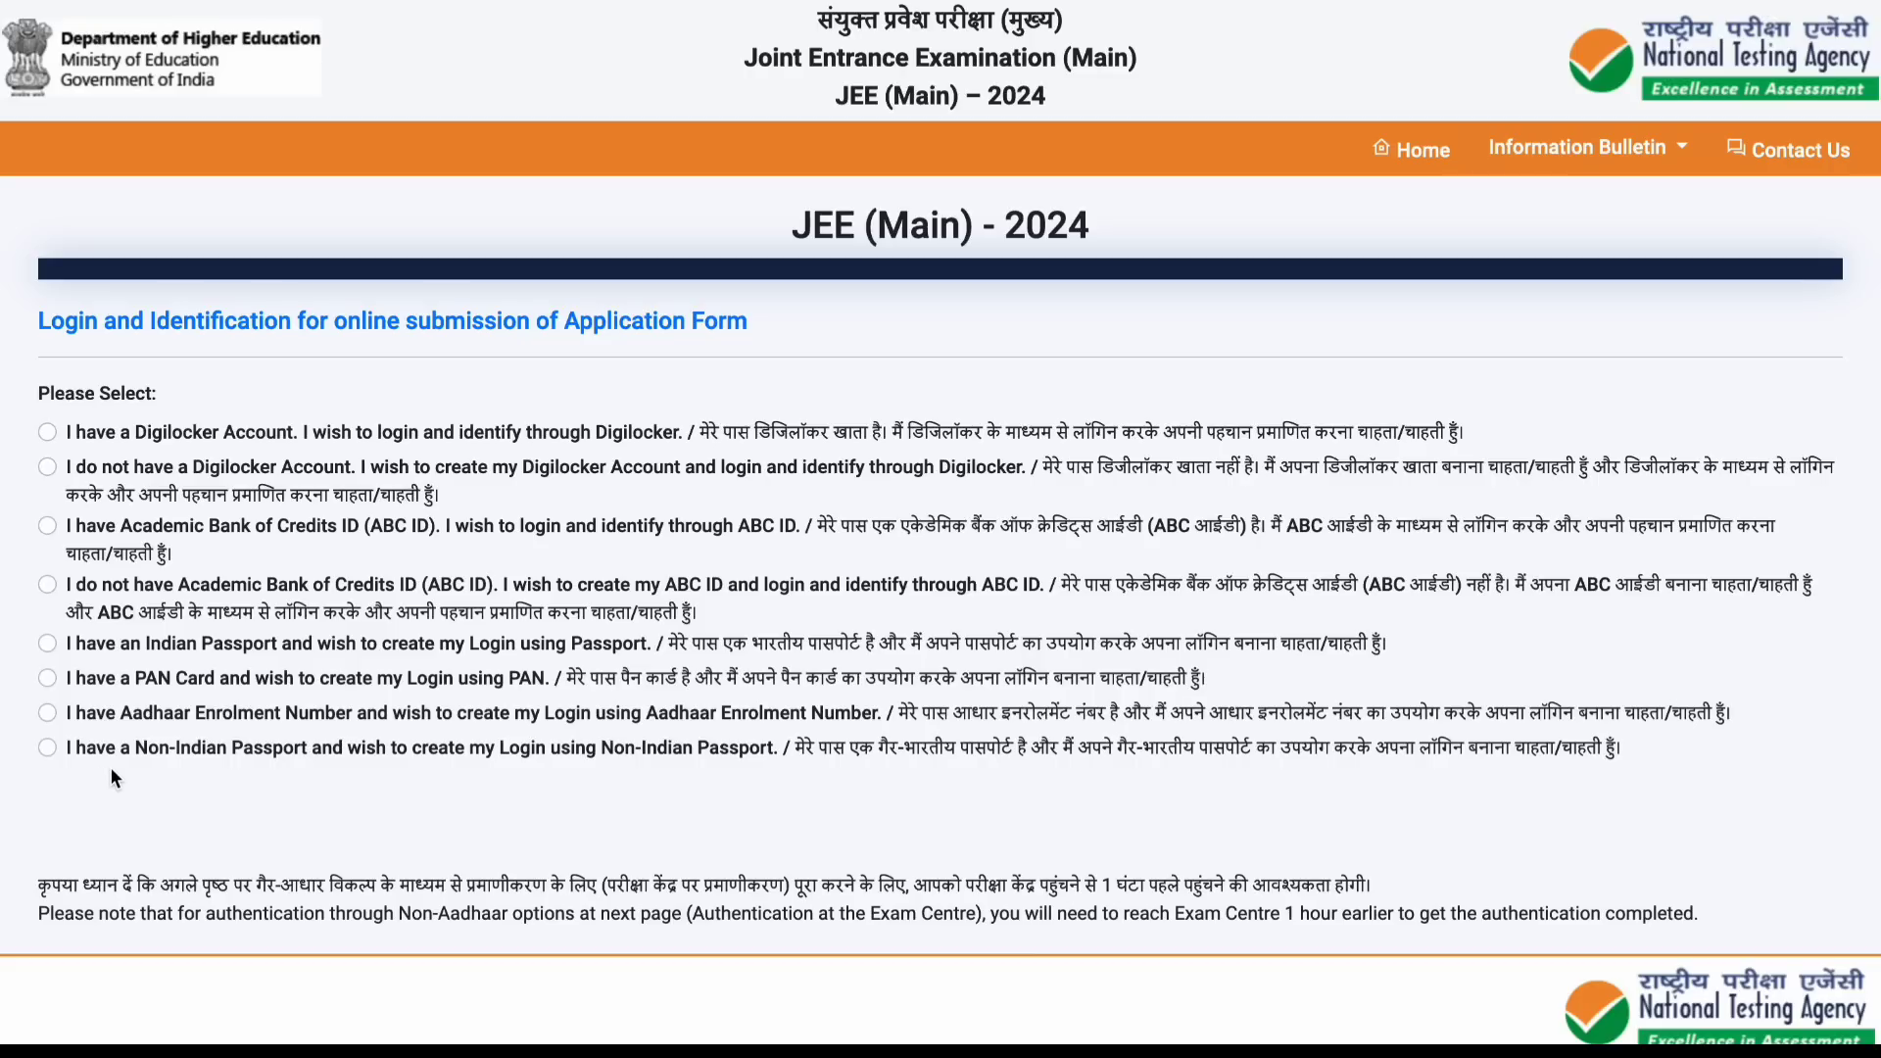
Step: Identify through DigiLocker, block location access, and allow sharing Aadhaar Card and PAN Verification Record with JEE MAIN
left_click(47, 432)
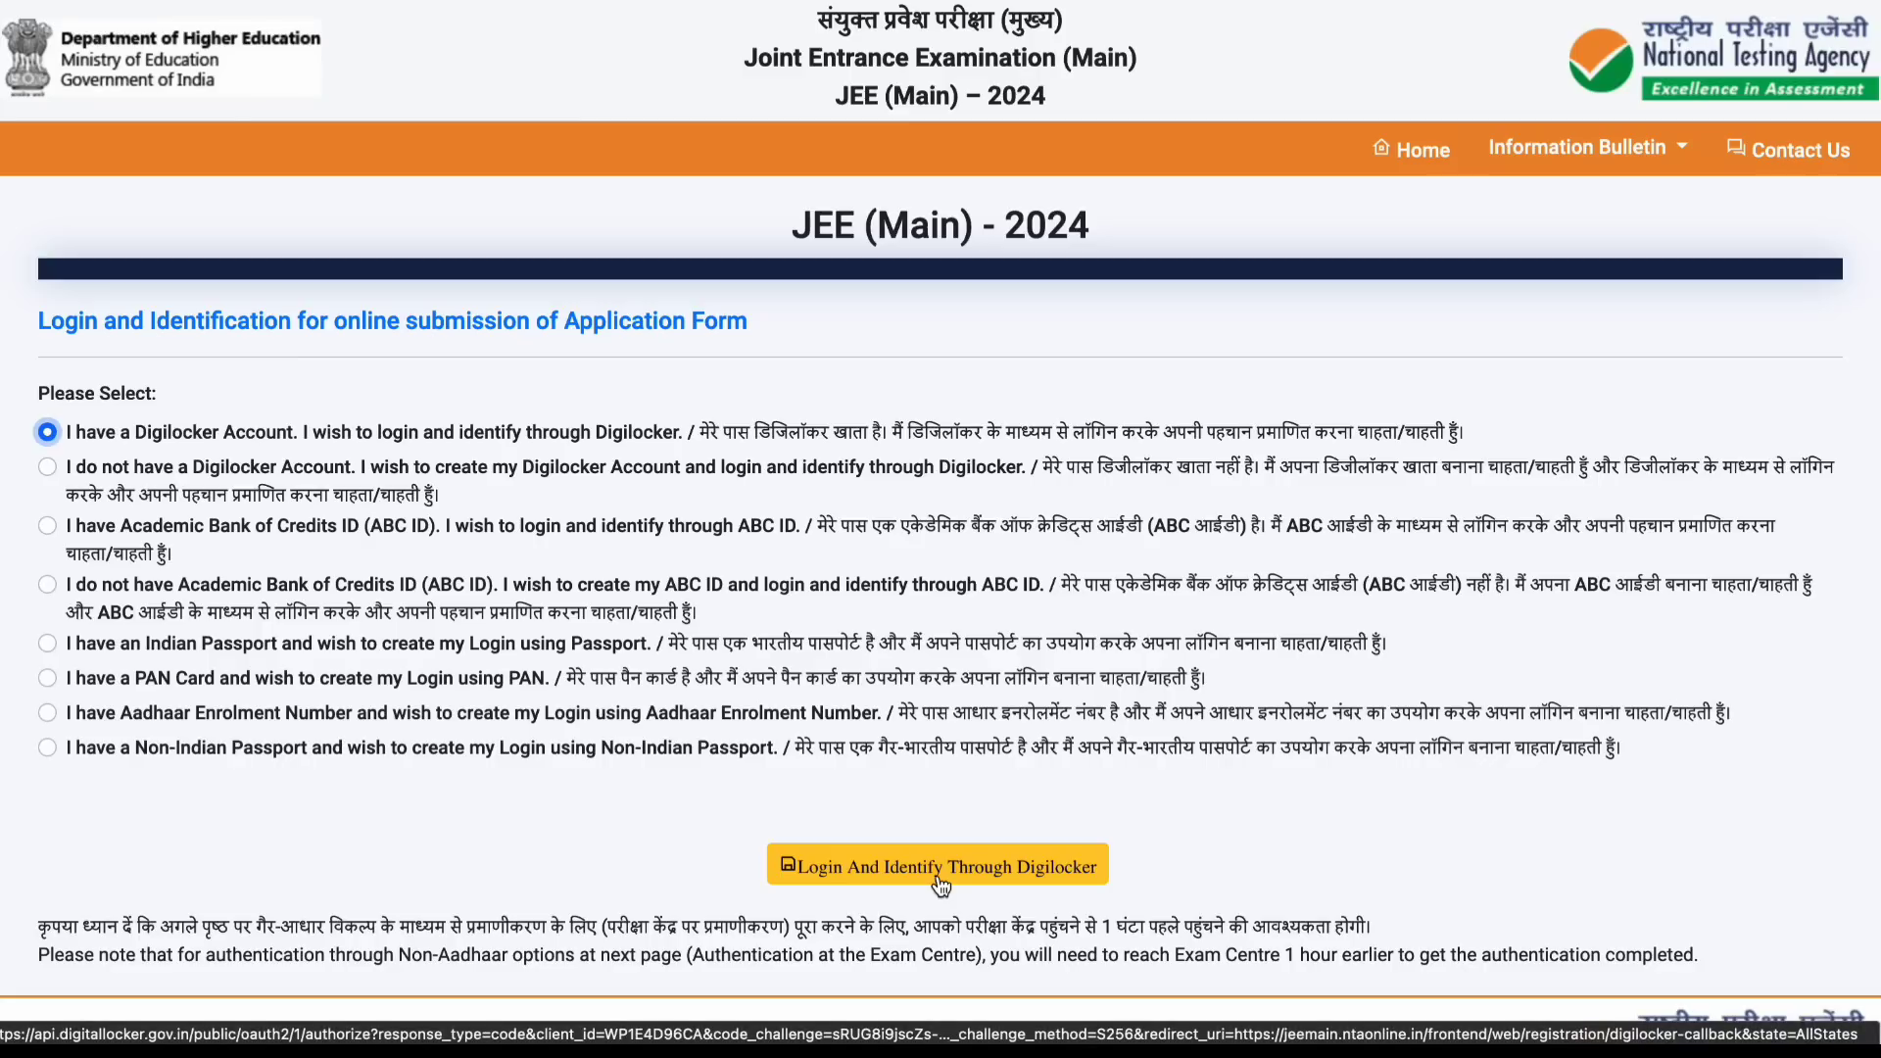
left_click(943, 880)
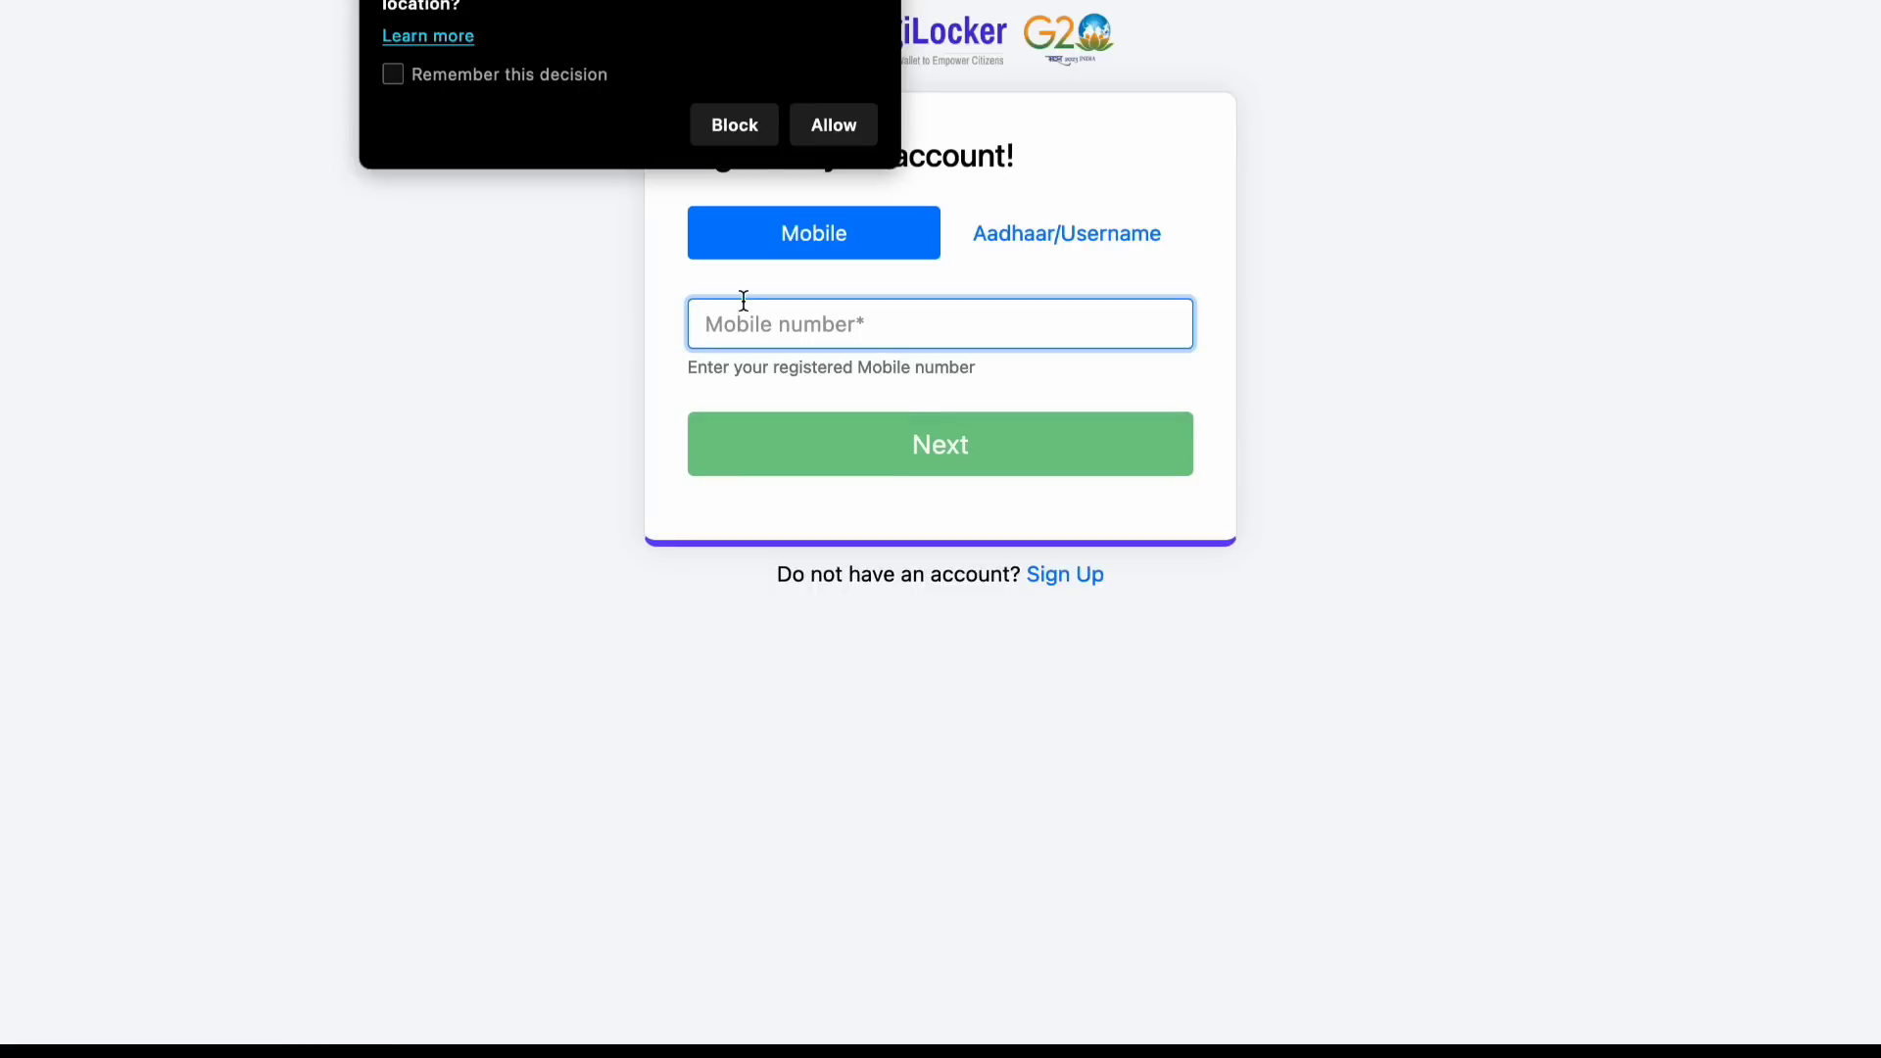
left_click(731, 122)
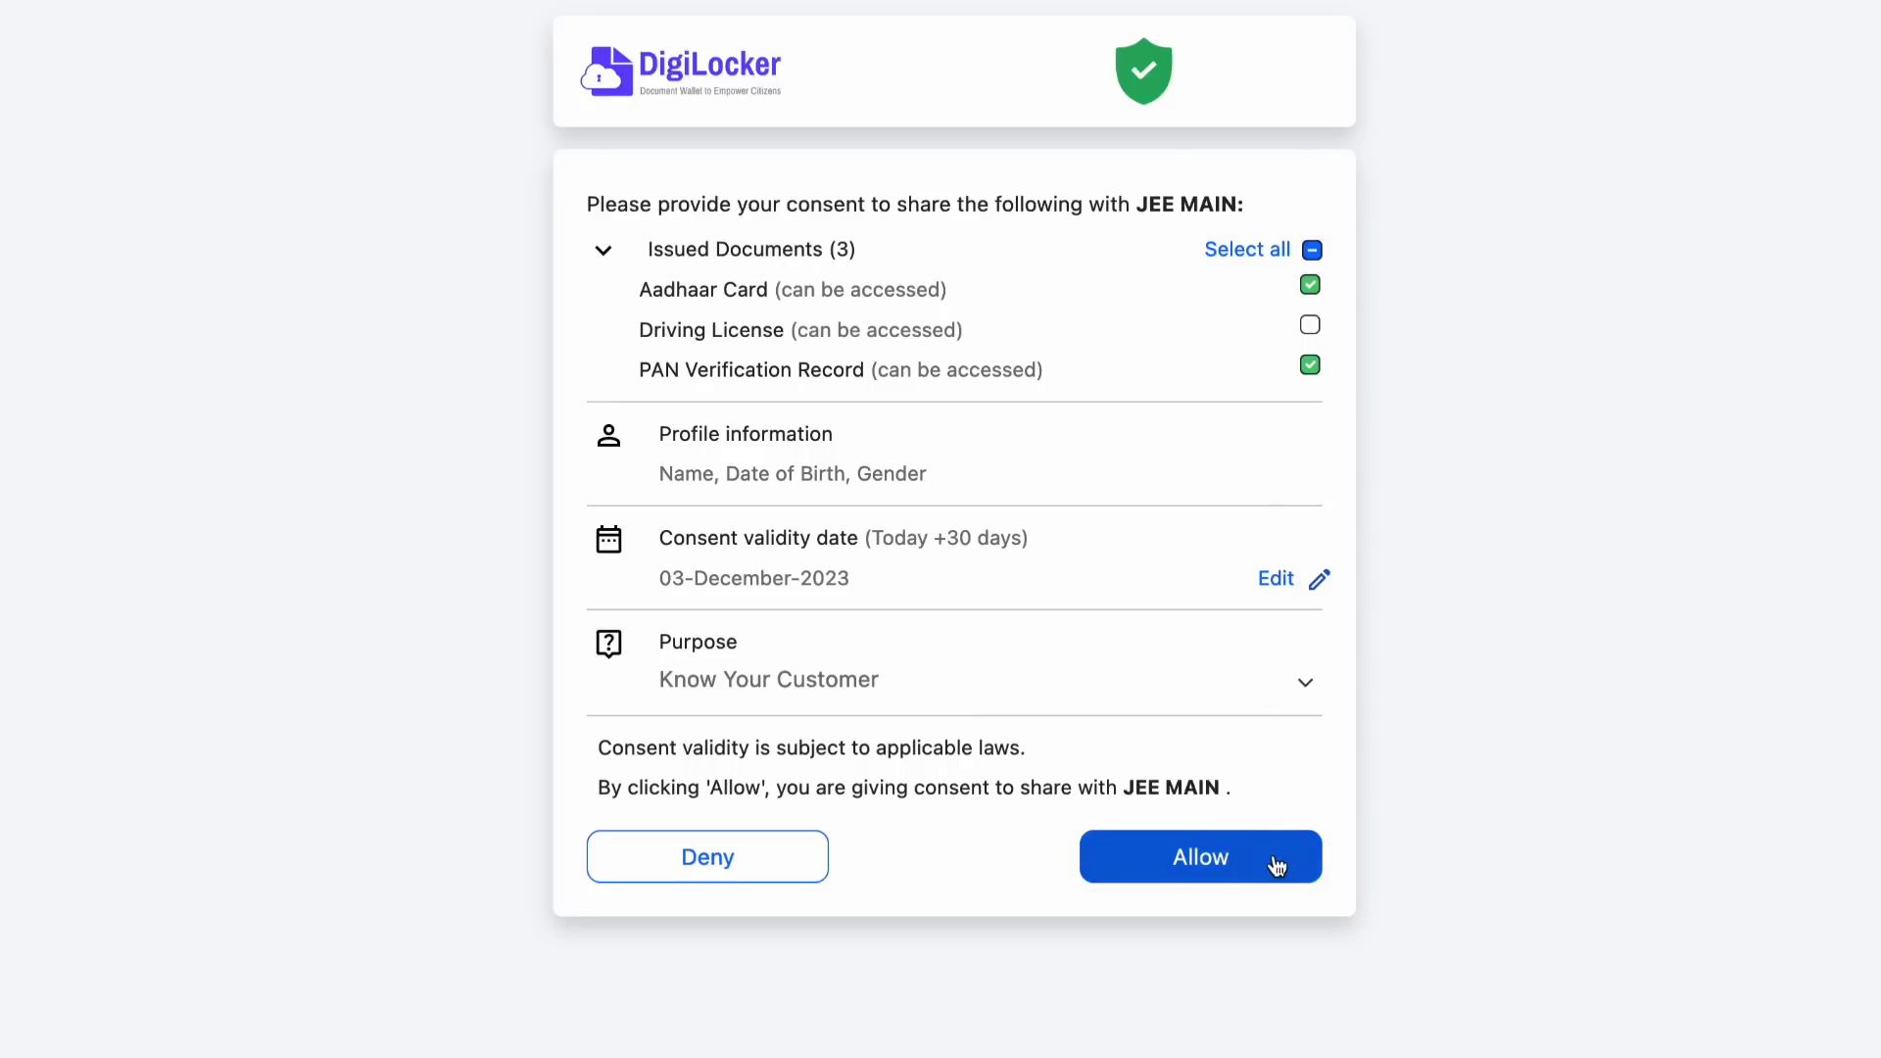
left_click(1276, 866)
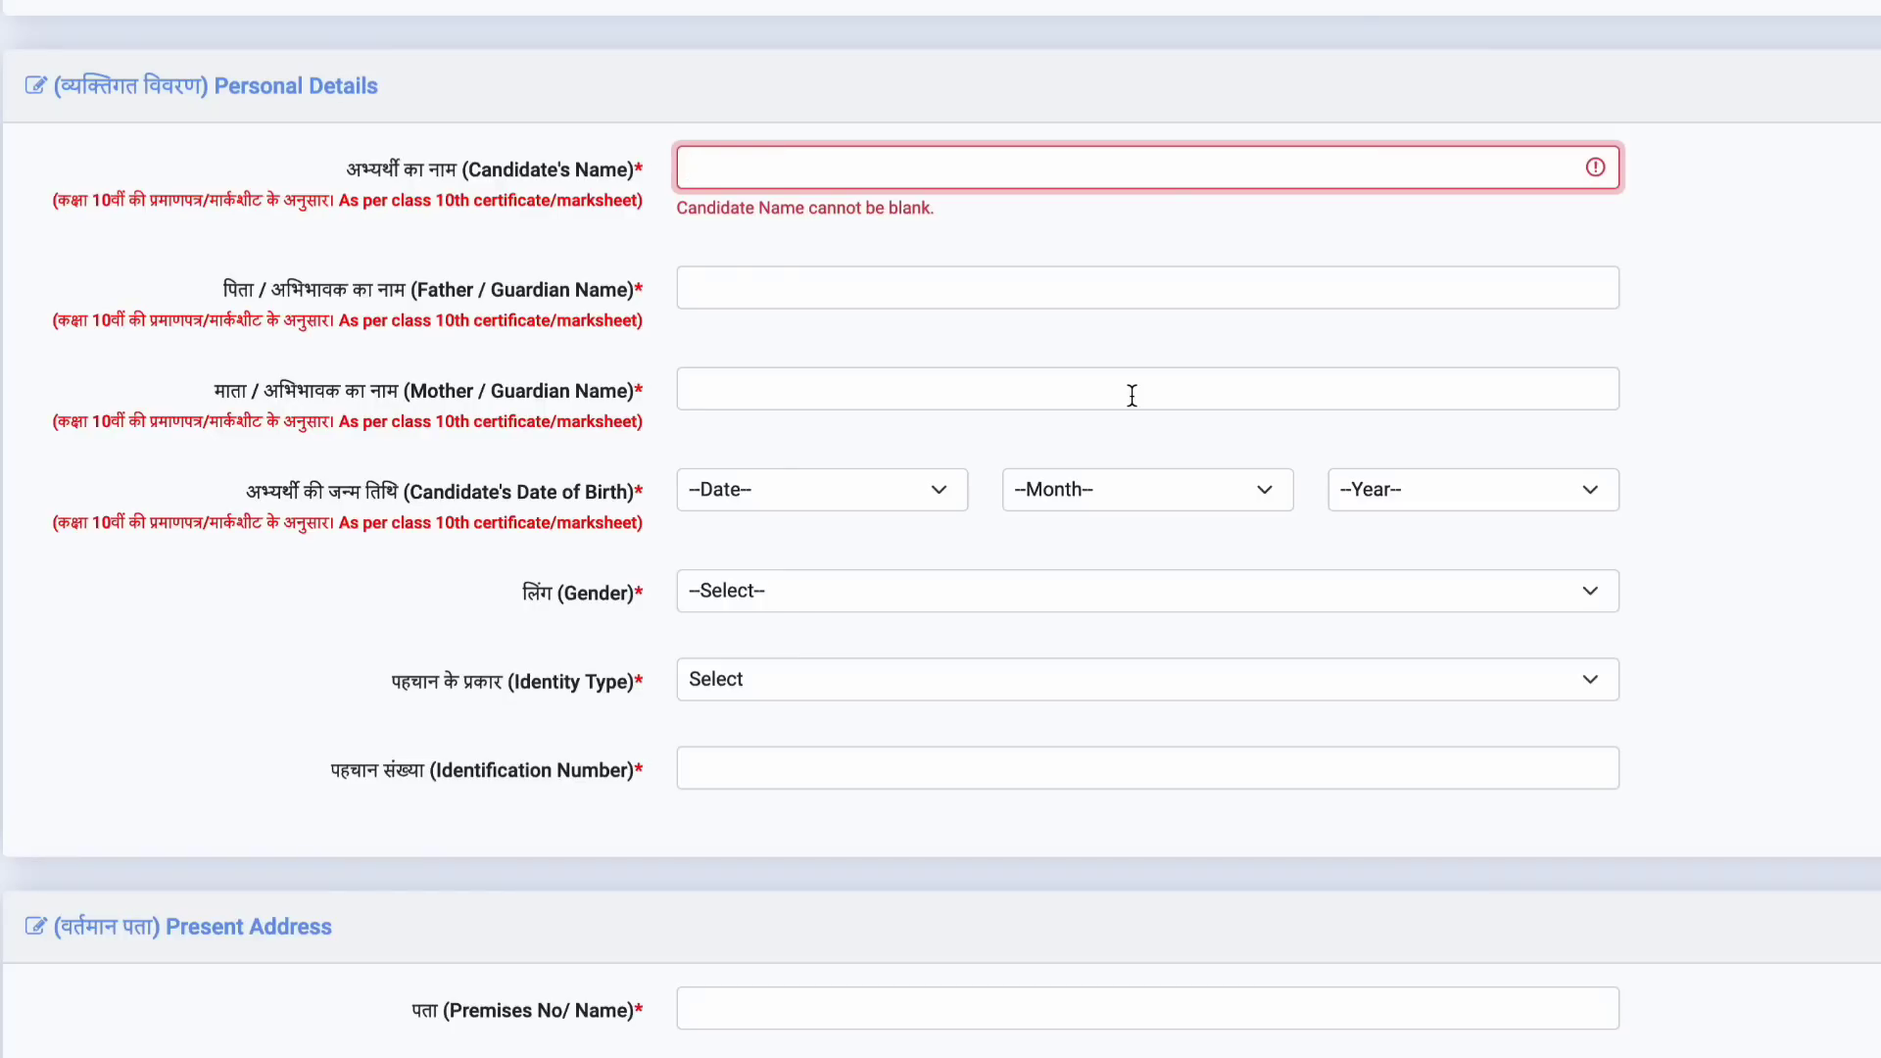
Step: Scroll up and down through the registration form's address and contact sections
scroll(1132, 395, "down", 1)
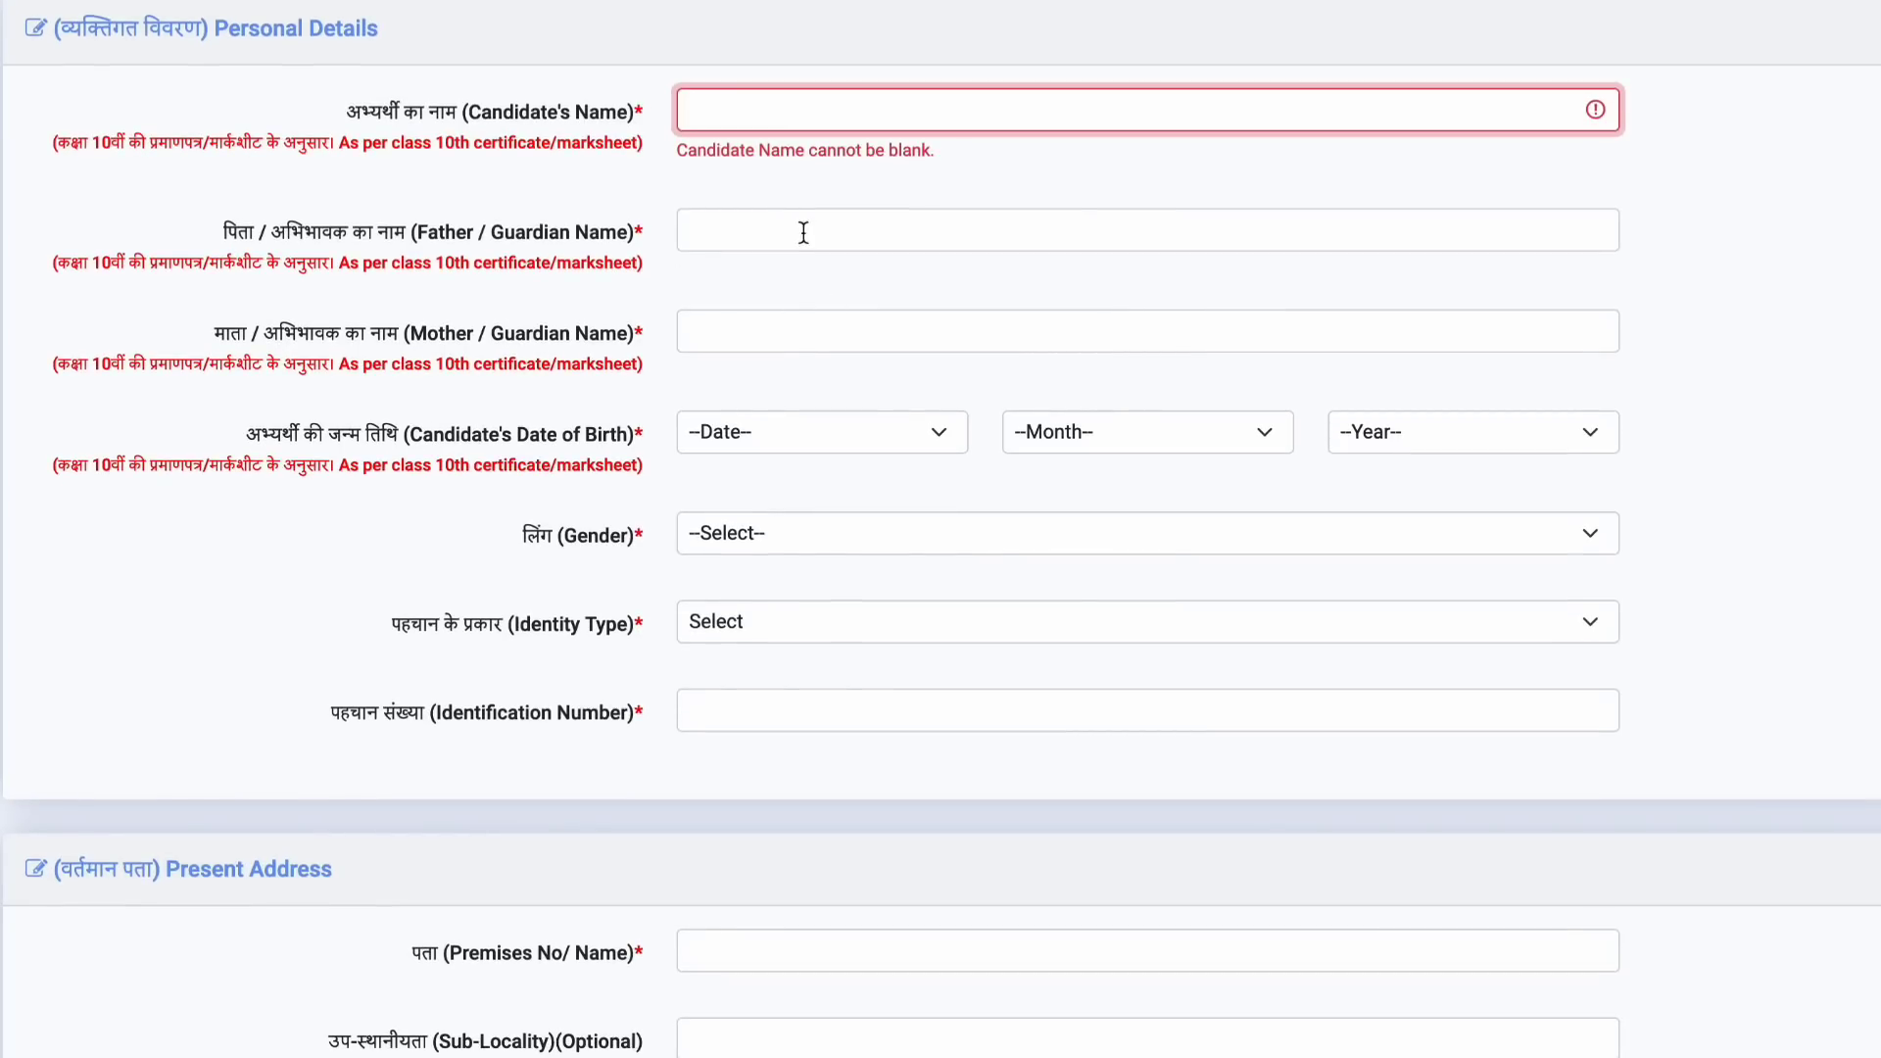
scroll(885, 348, "down", 4)
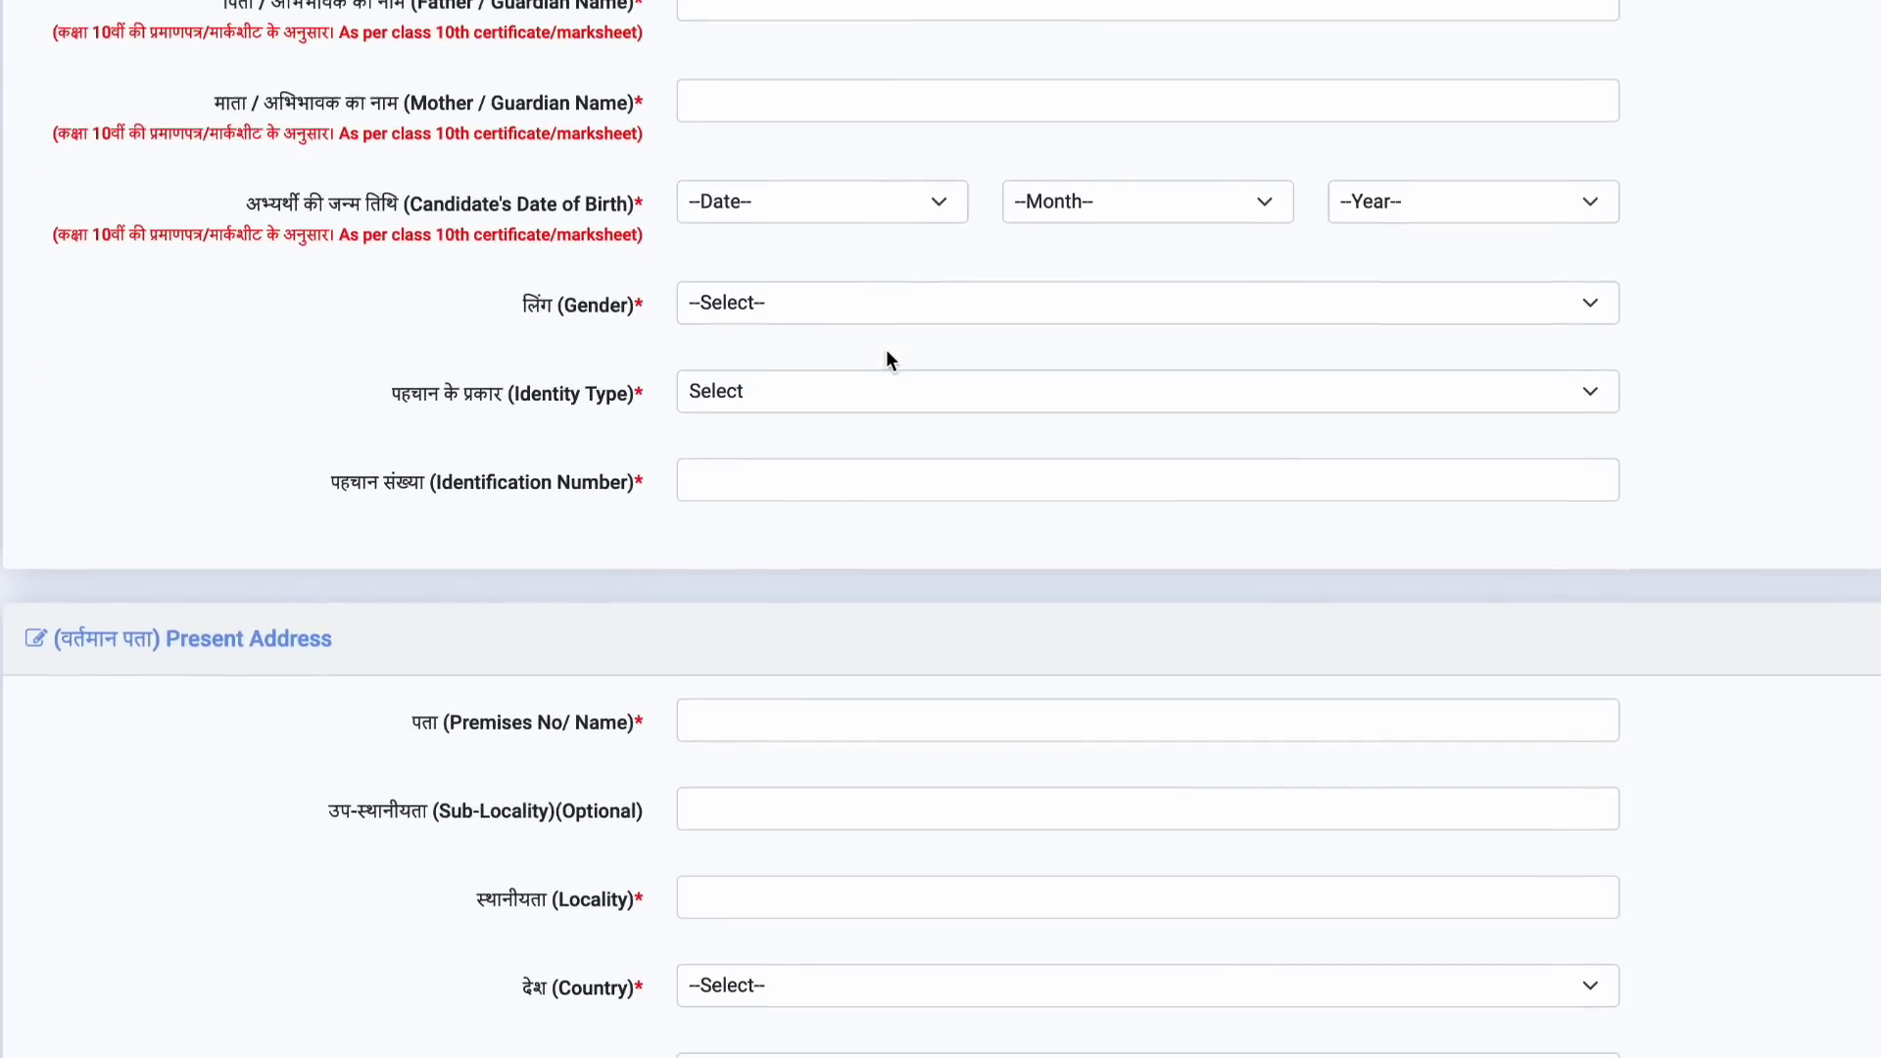
scroll(885, 353, "up", 1)
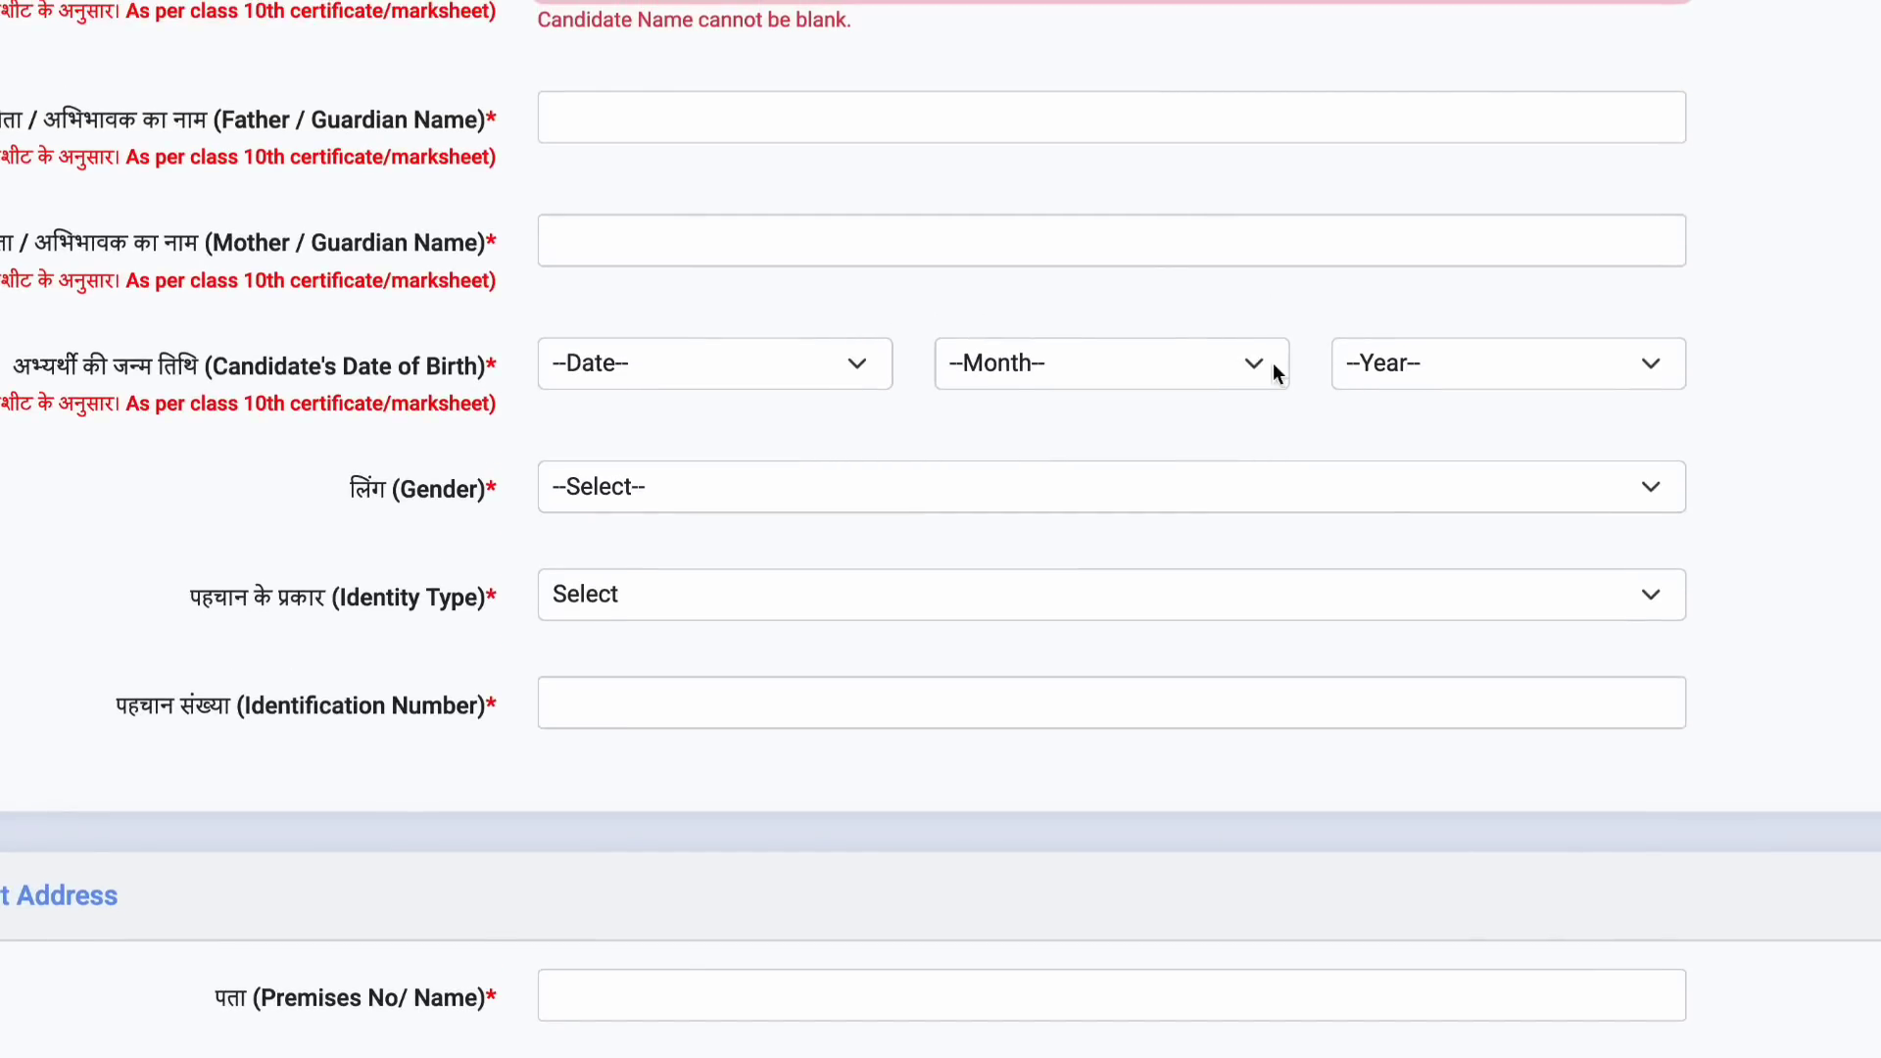
scroll(1277, 426, "up", 2)
scroll(1277, 427, "down", 4)
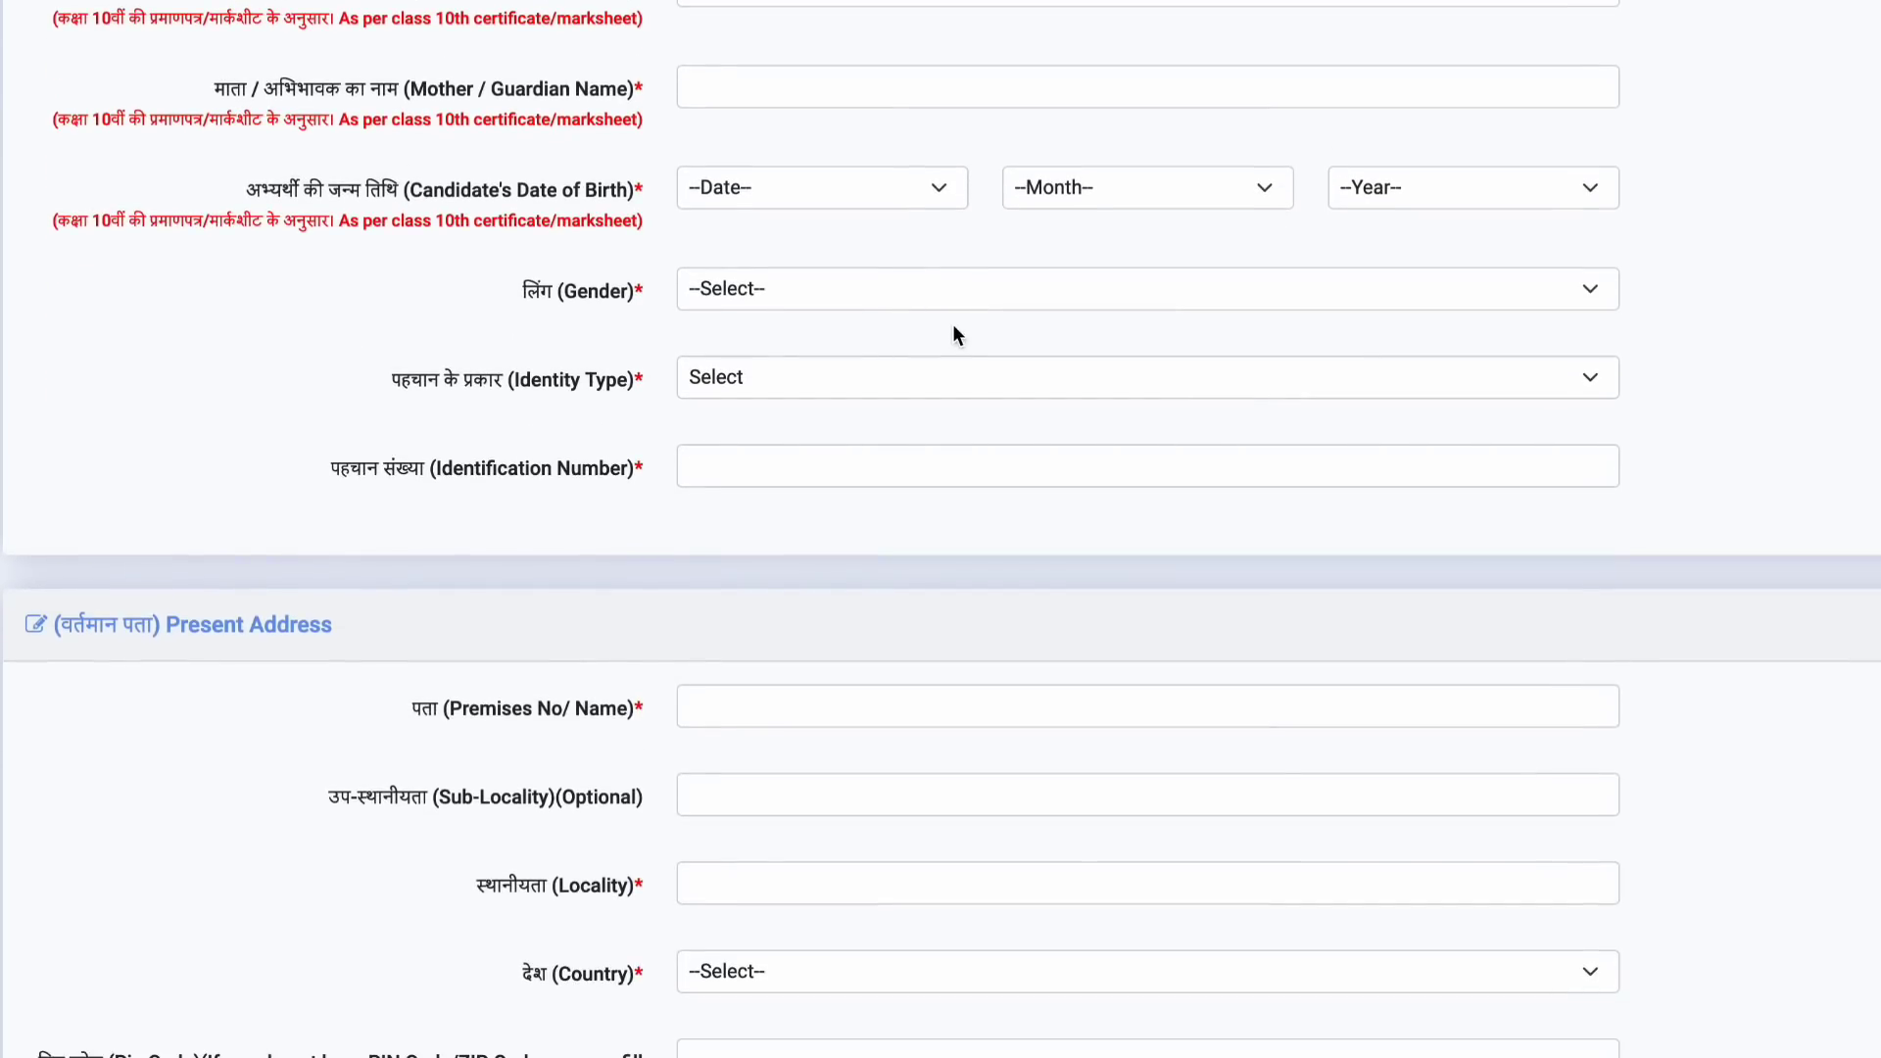
scroll(955, 387, "down", 3)
scroll(955, 389, "down", 10)
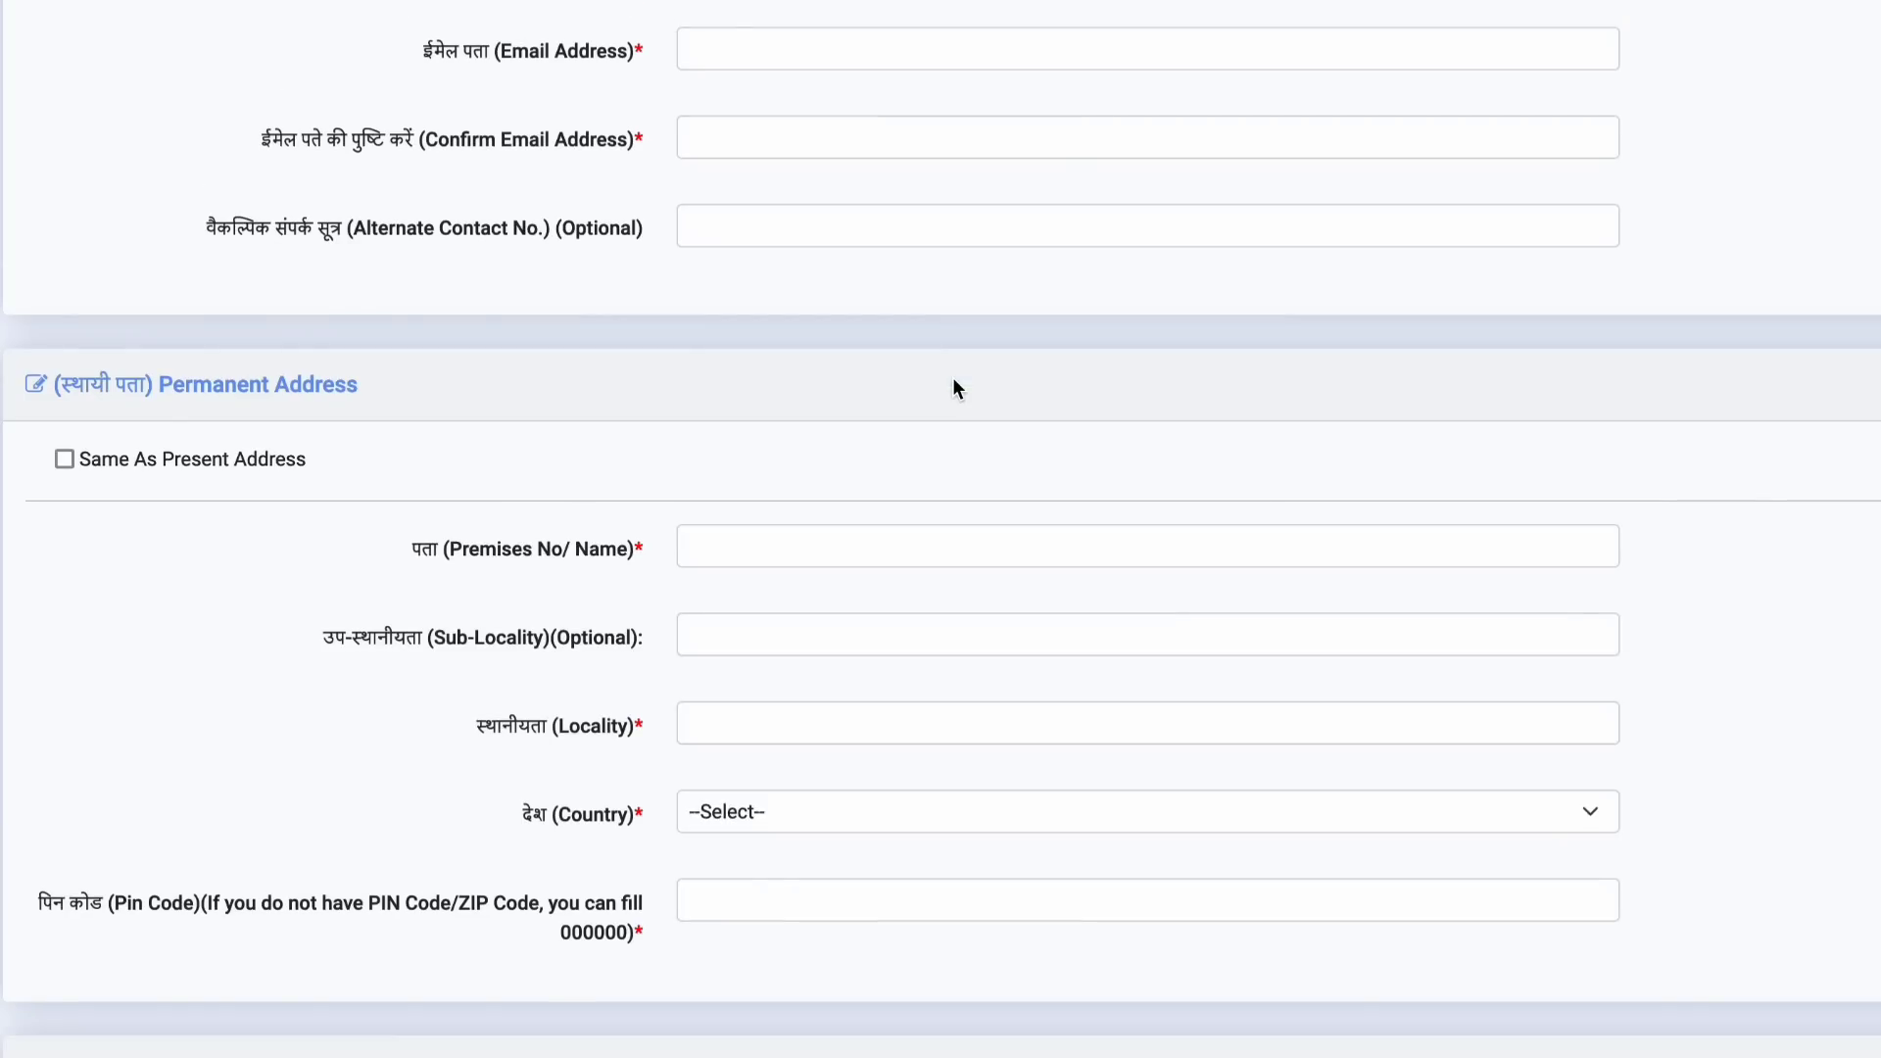
scroll(955, 389, "up", 8)
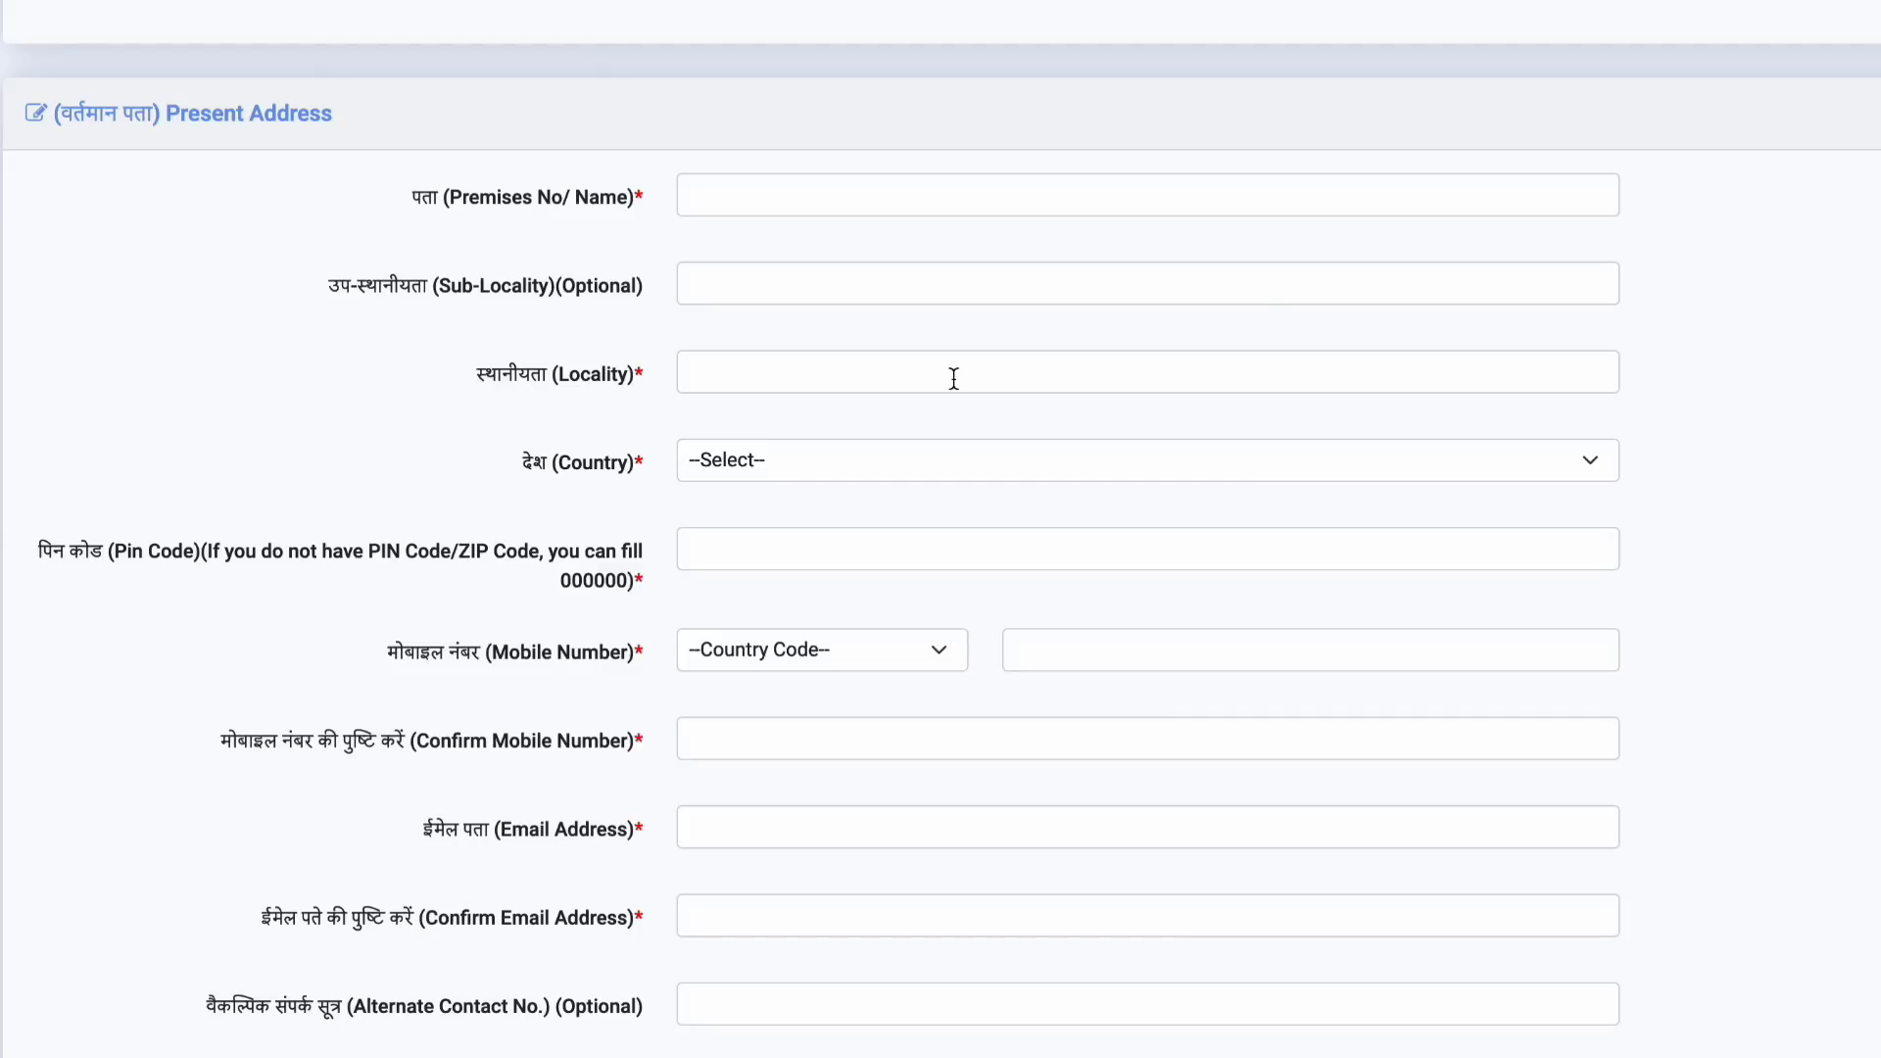
scroll(953, 378, "down", 10)
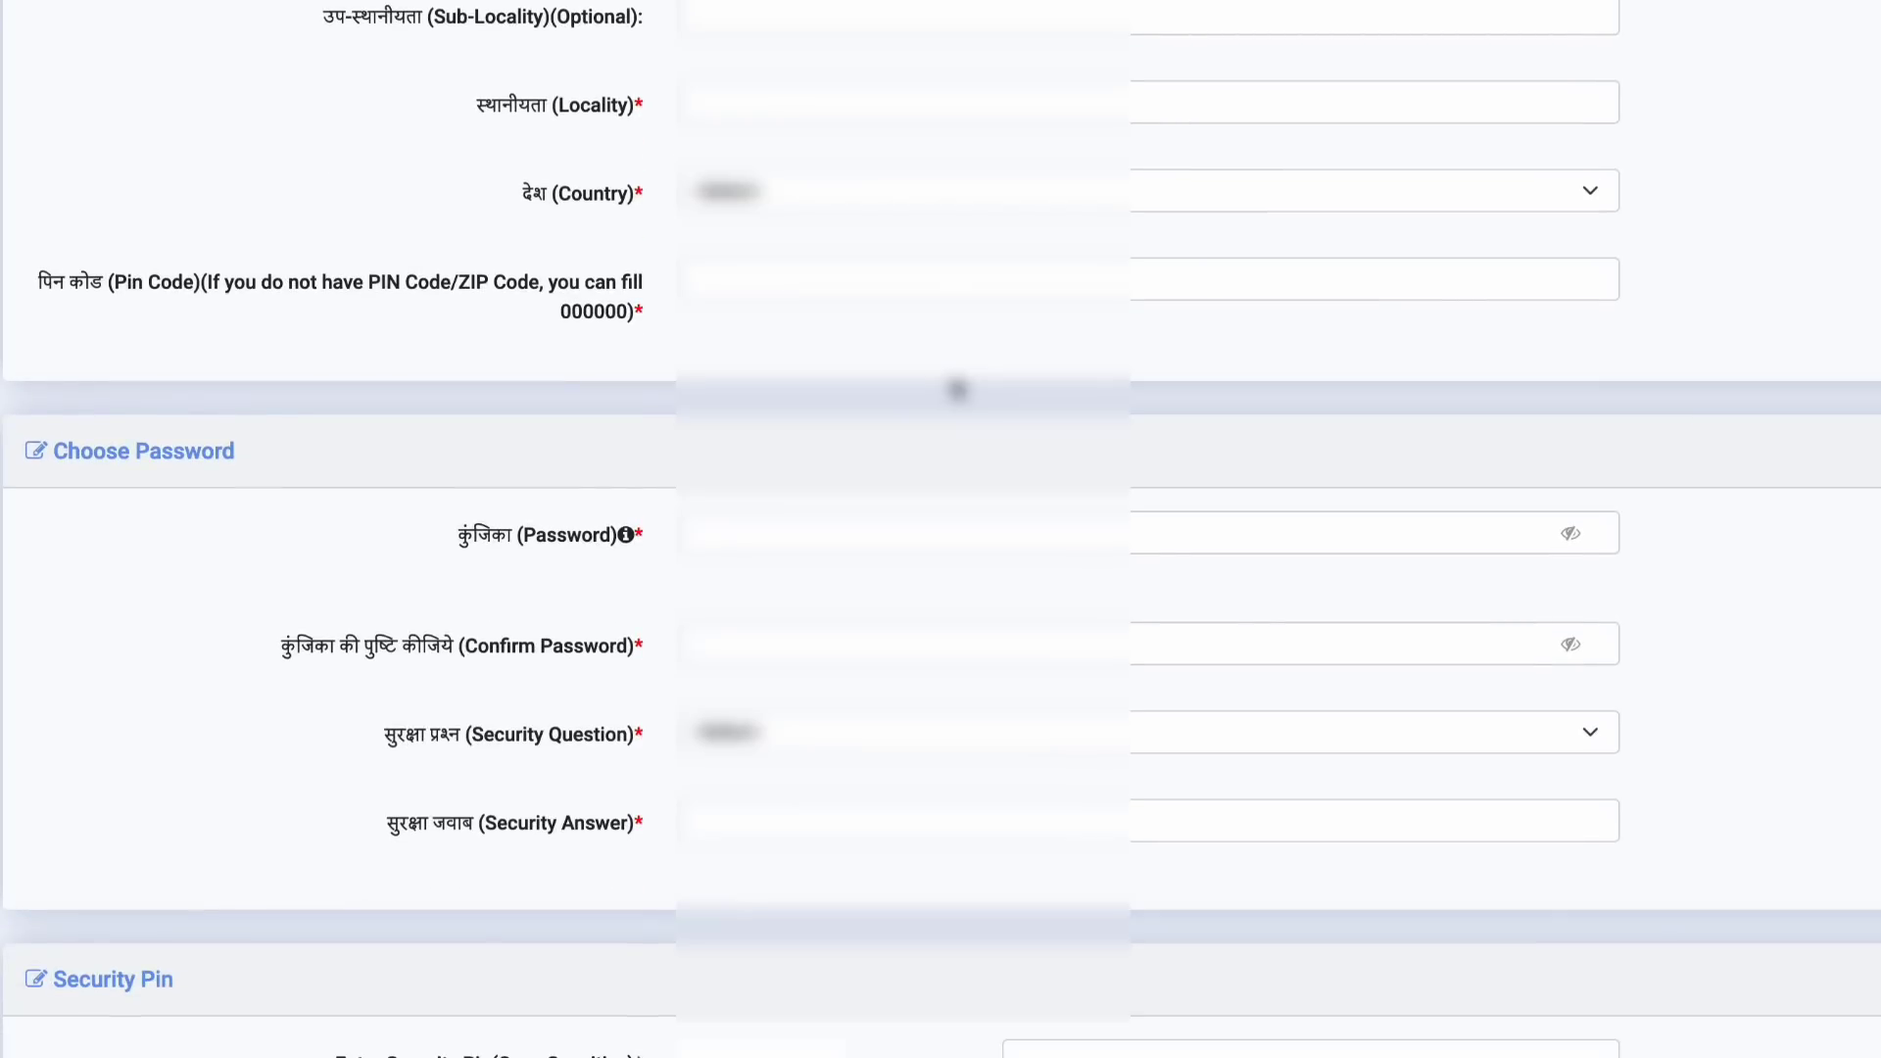
scroll(1750, 995, "up", 15)
scroll(1747, 987, "down", 8)
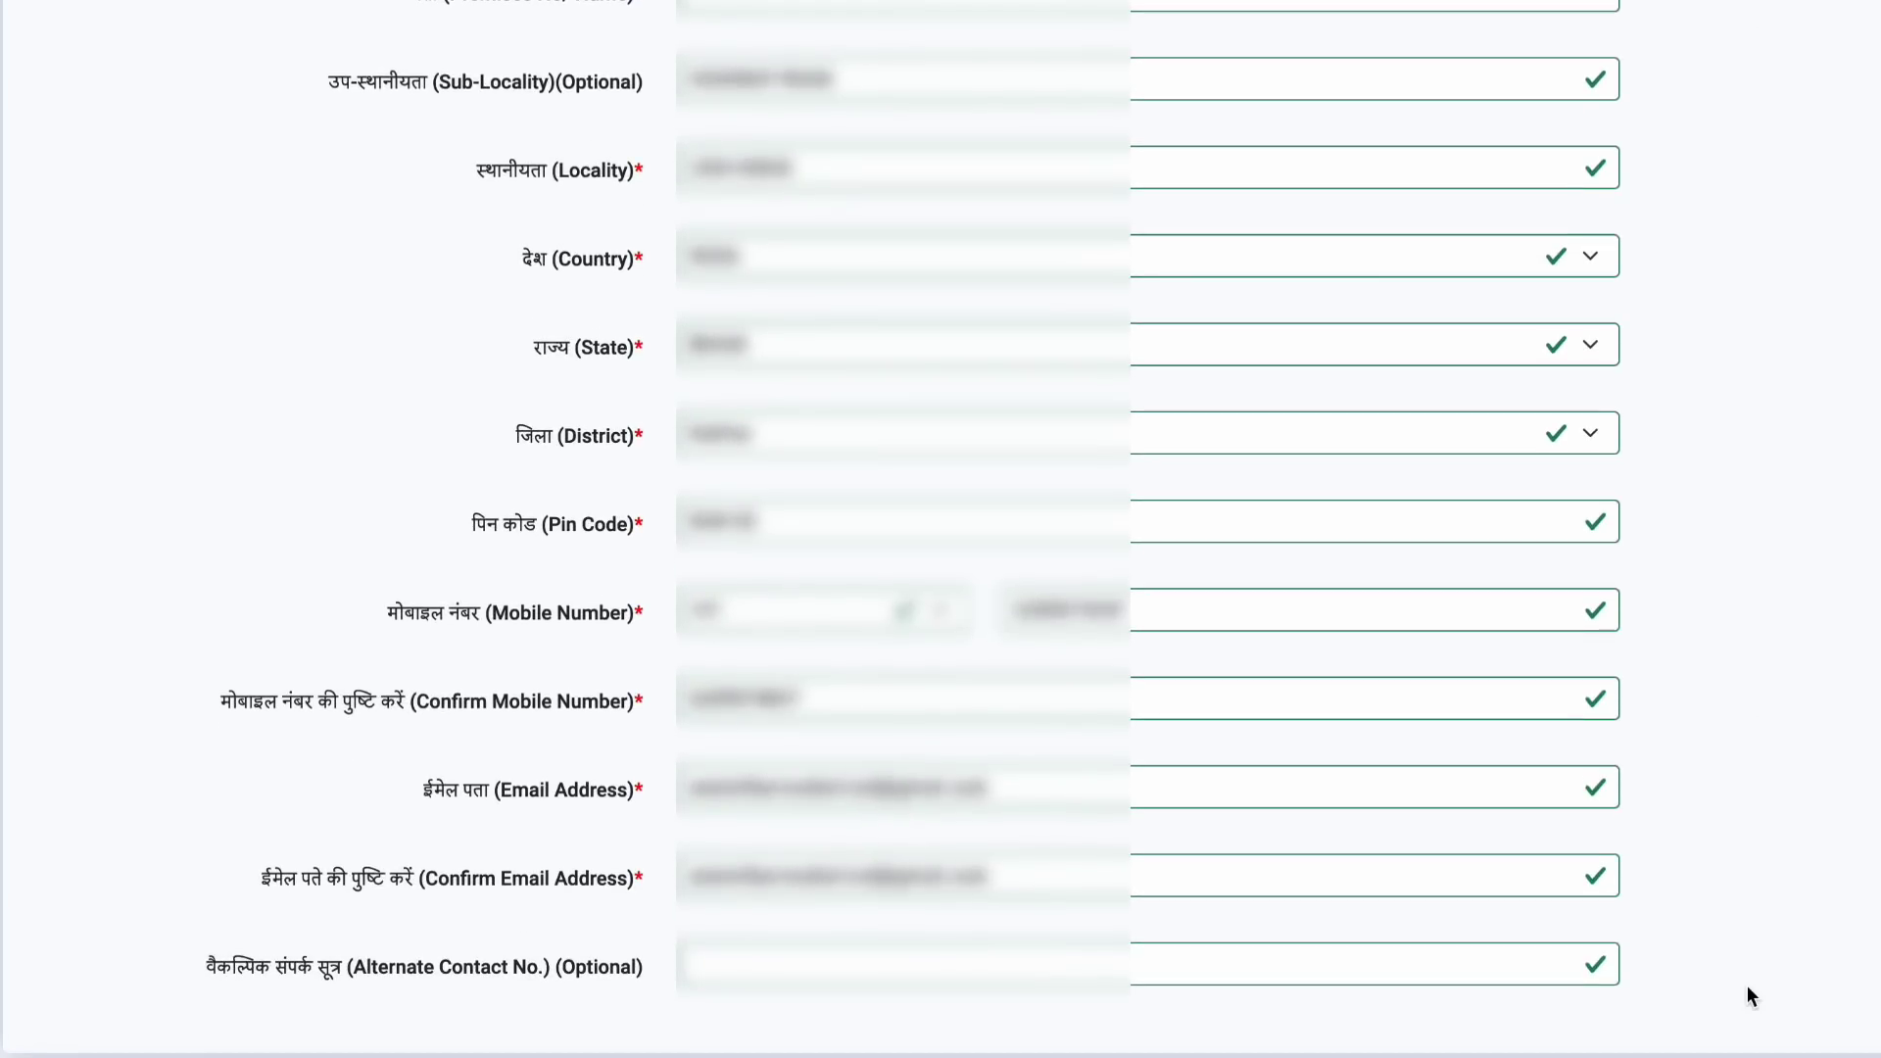
scroll(1748, 989, "down", 3)
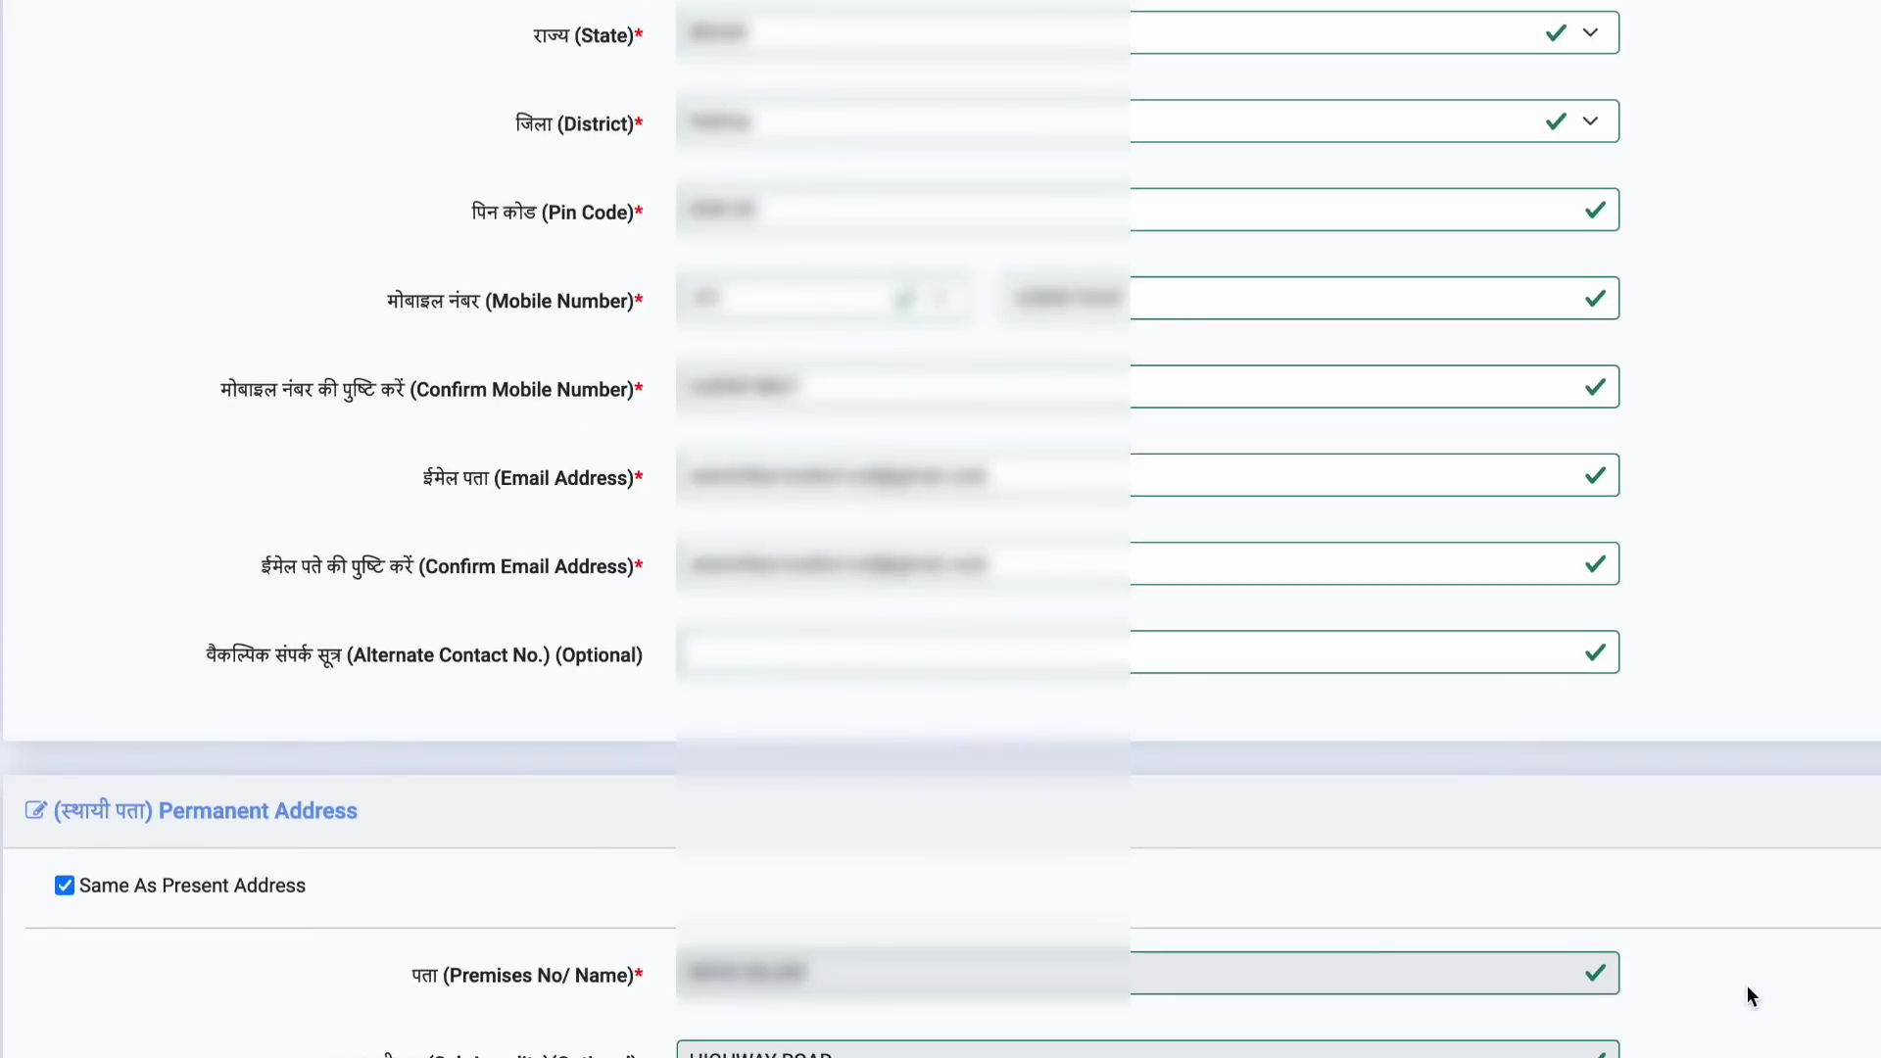
scroll(1747, 987, "down", 6)
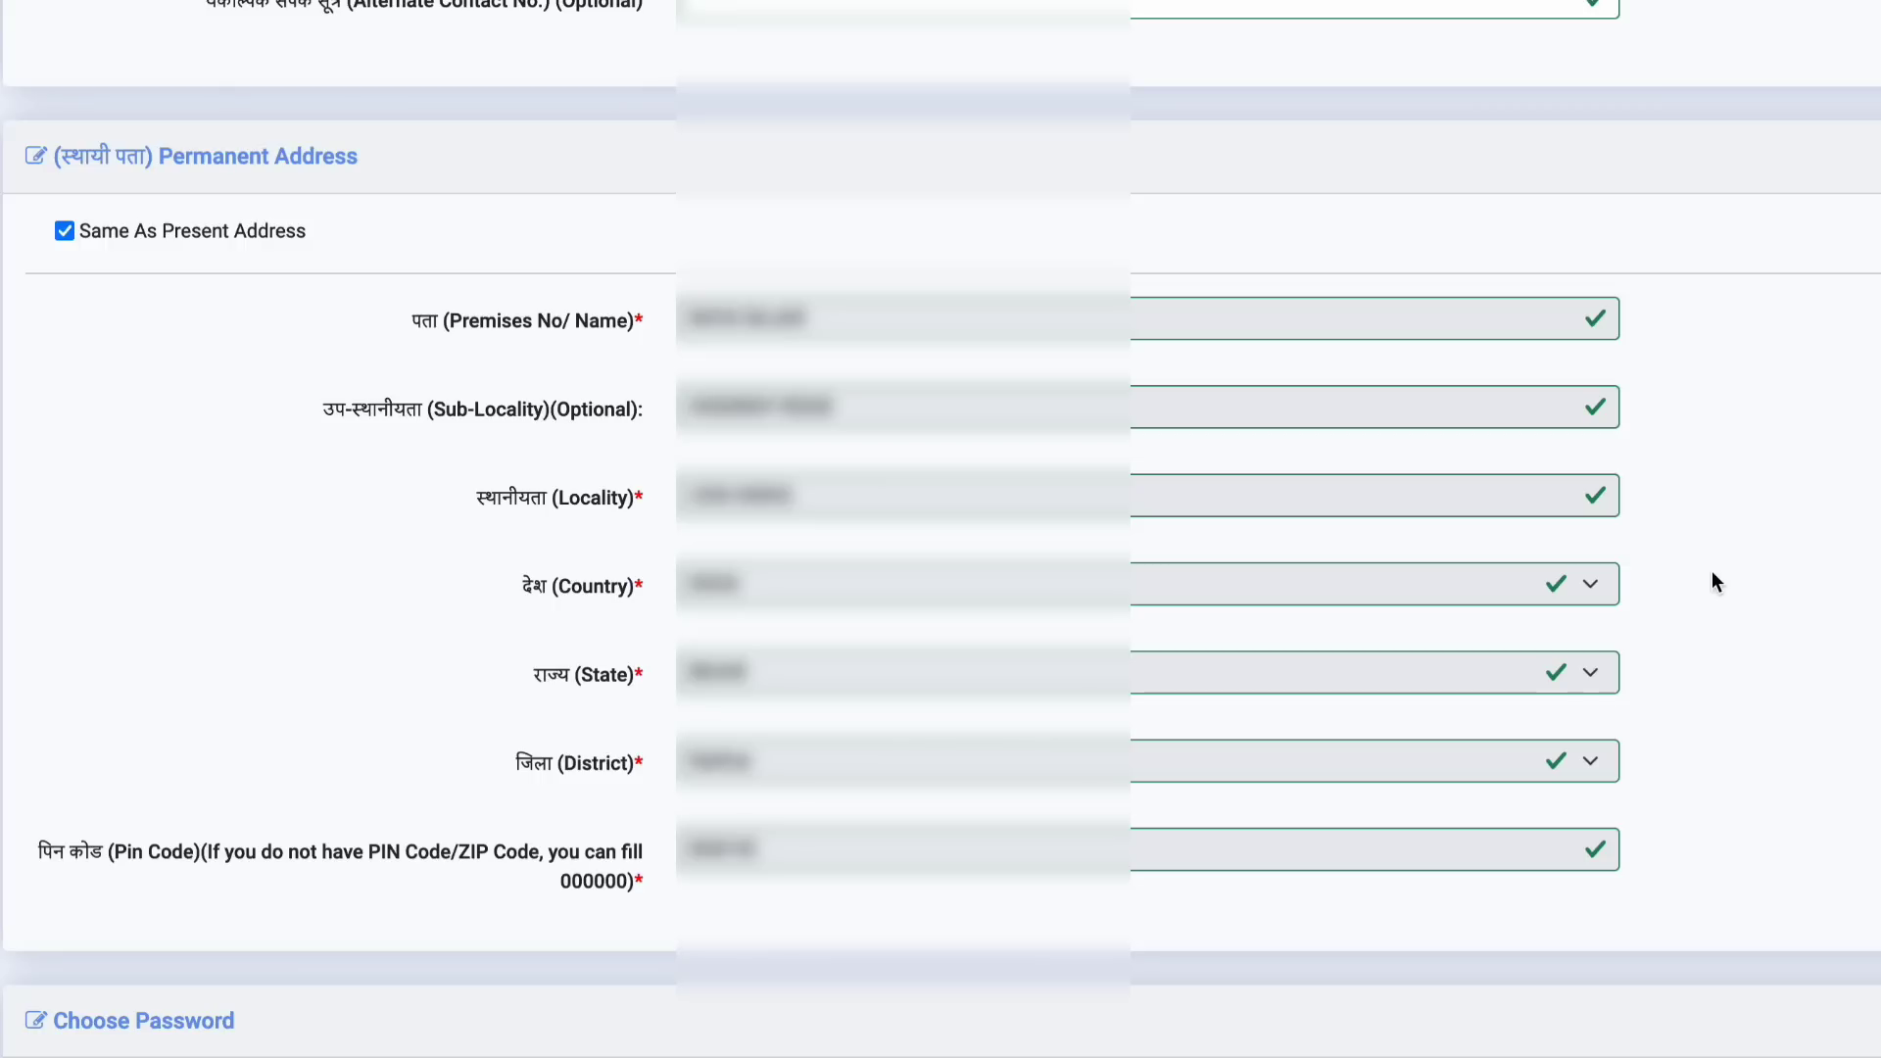
scroll(1712, 573, "down", 6)
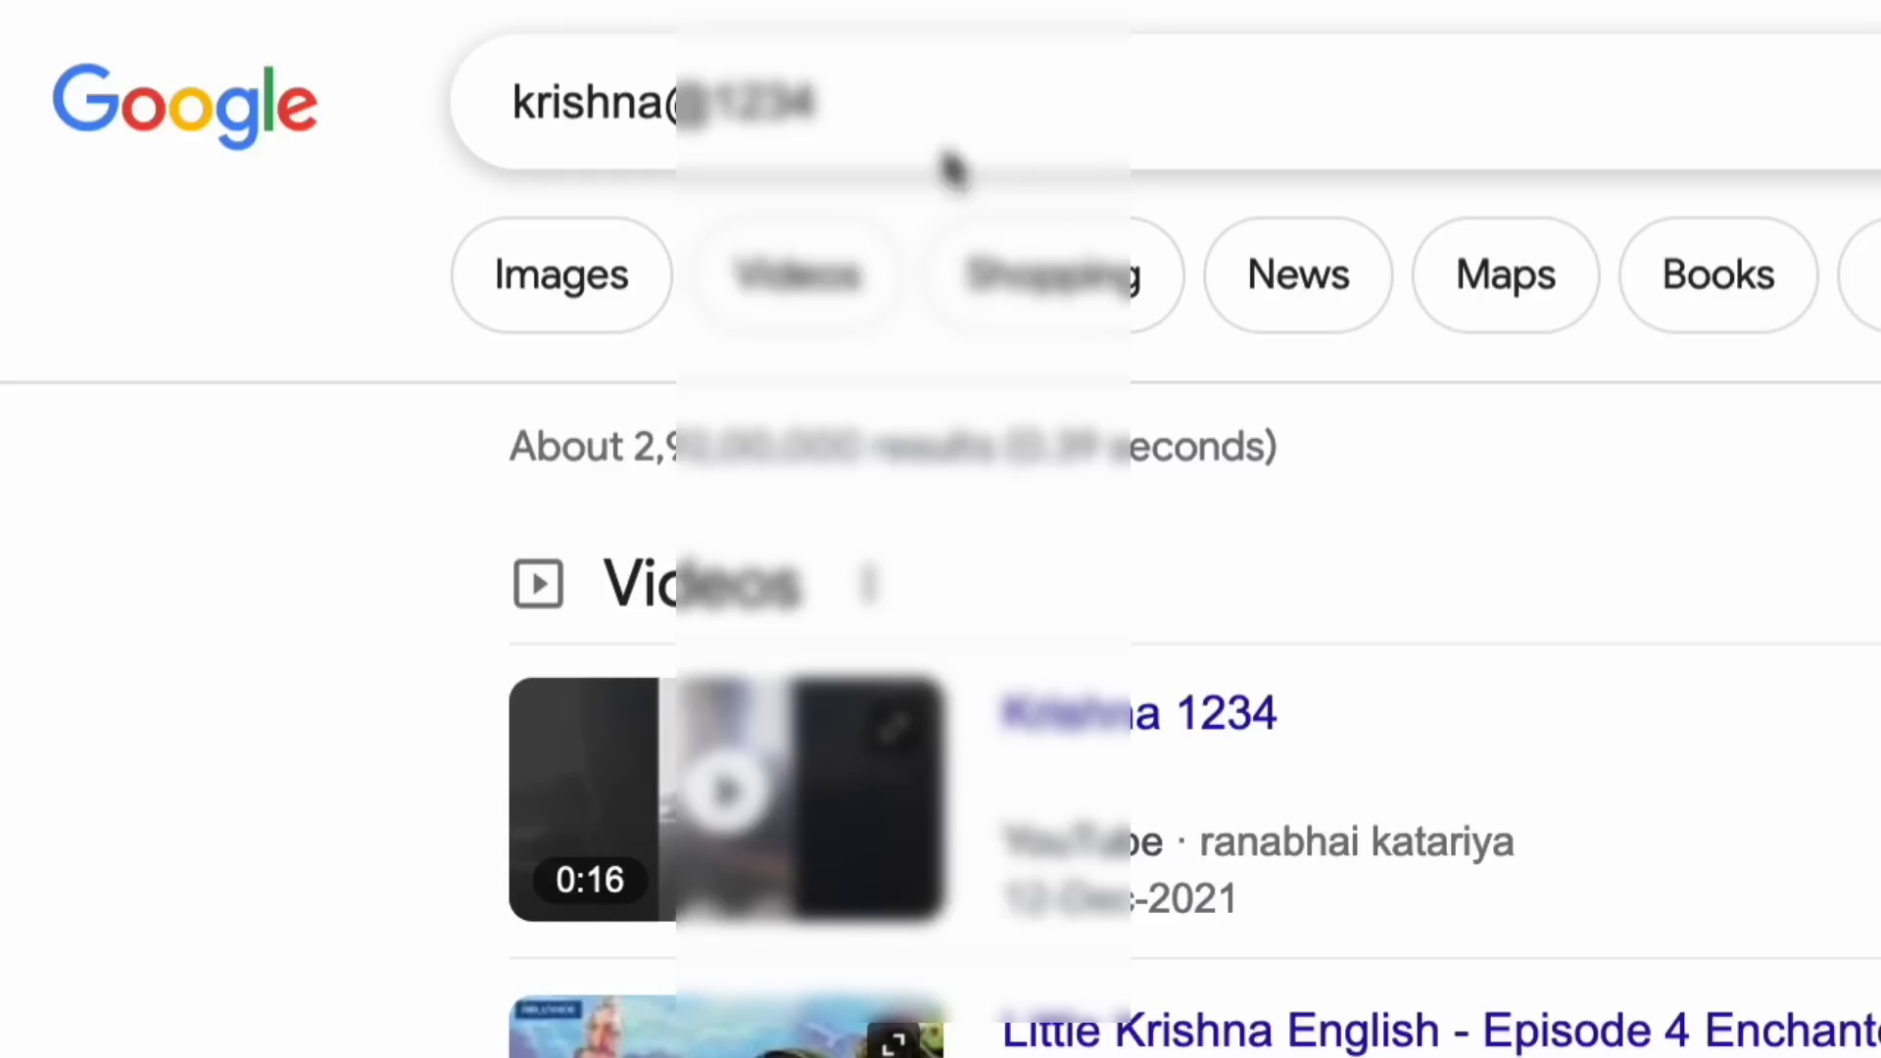
Step: Replace the Google search query with a new sample password
left_click(903, 106)
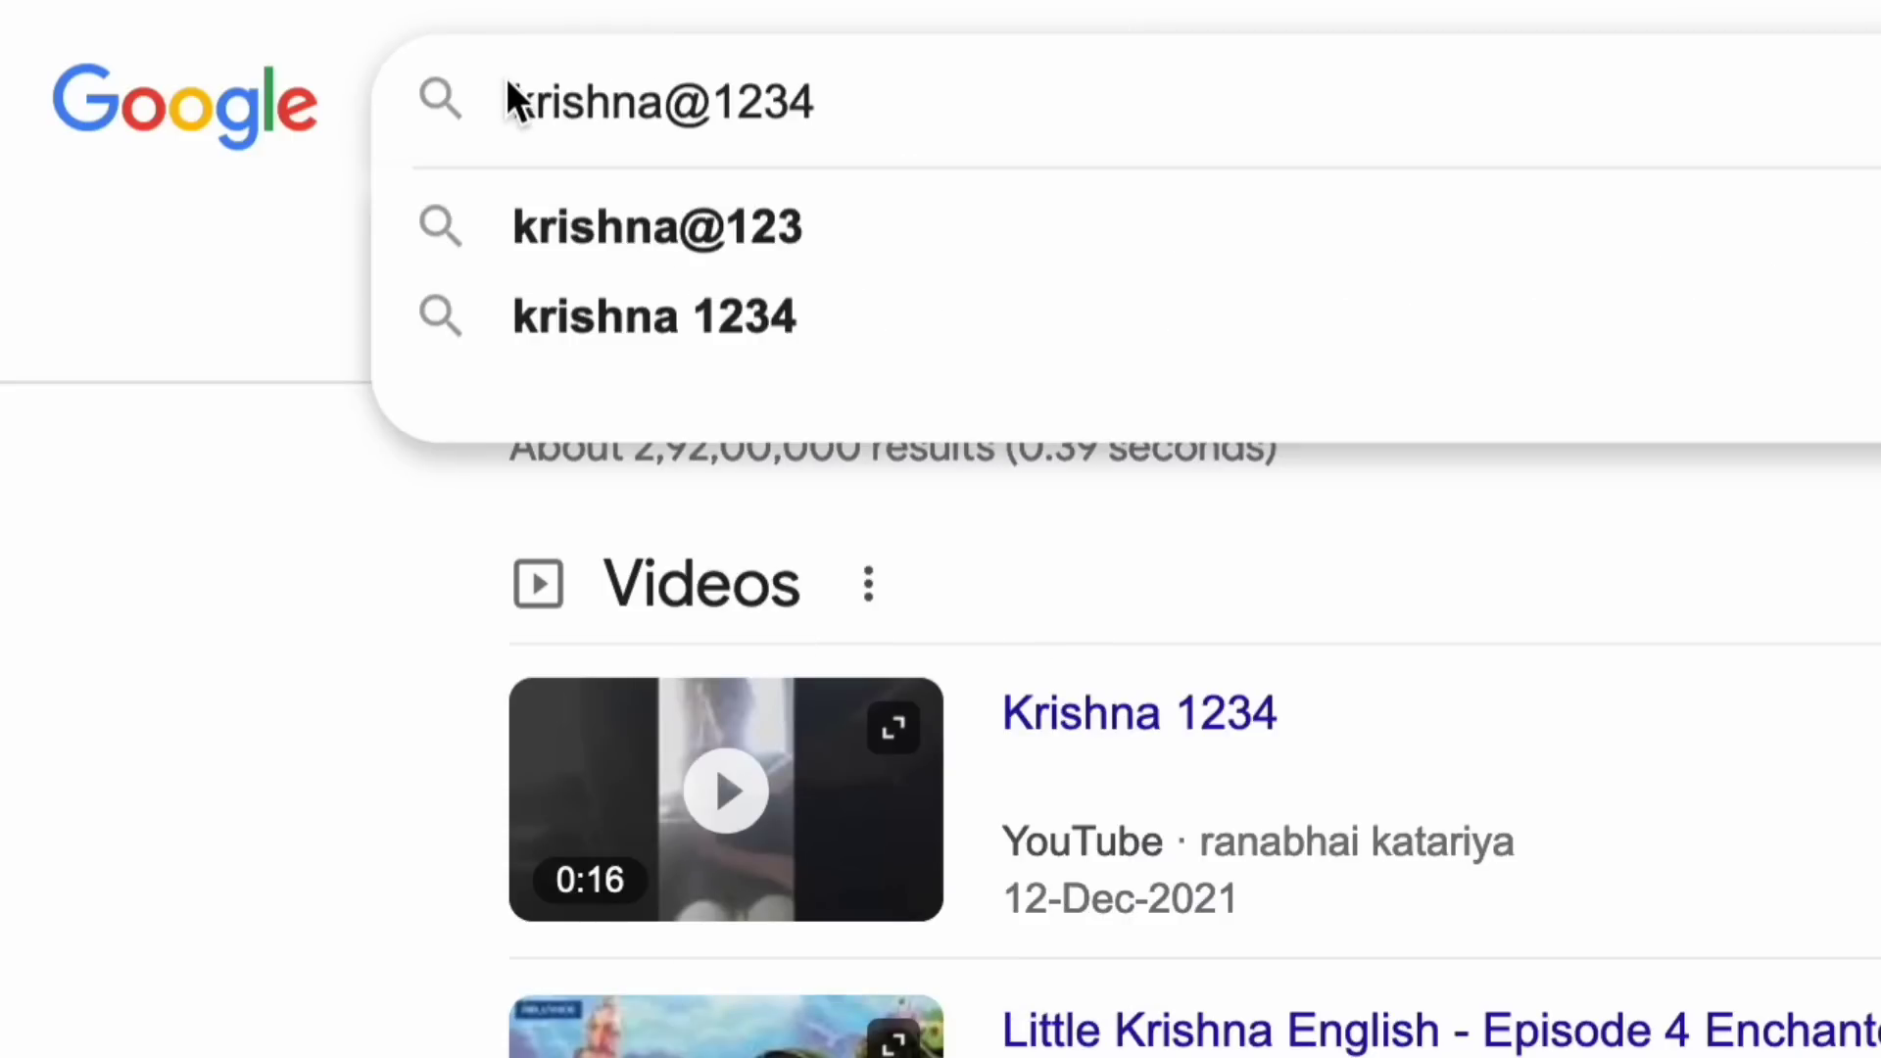
left_click_drag(512, 90, 932, 88)
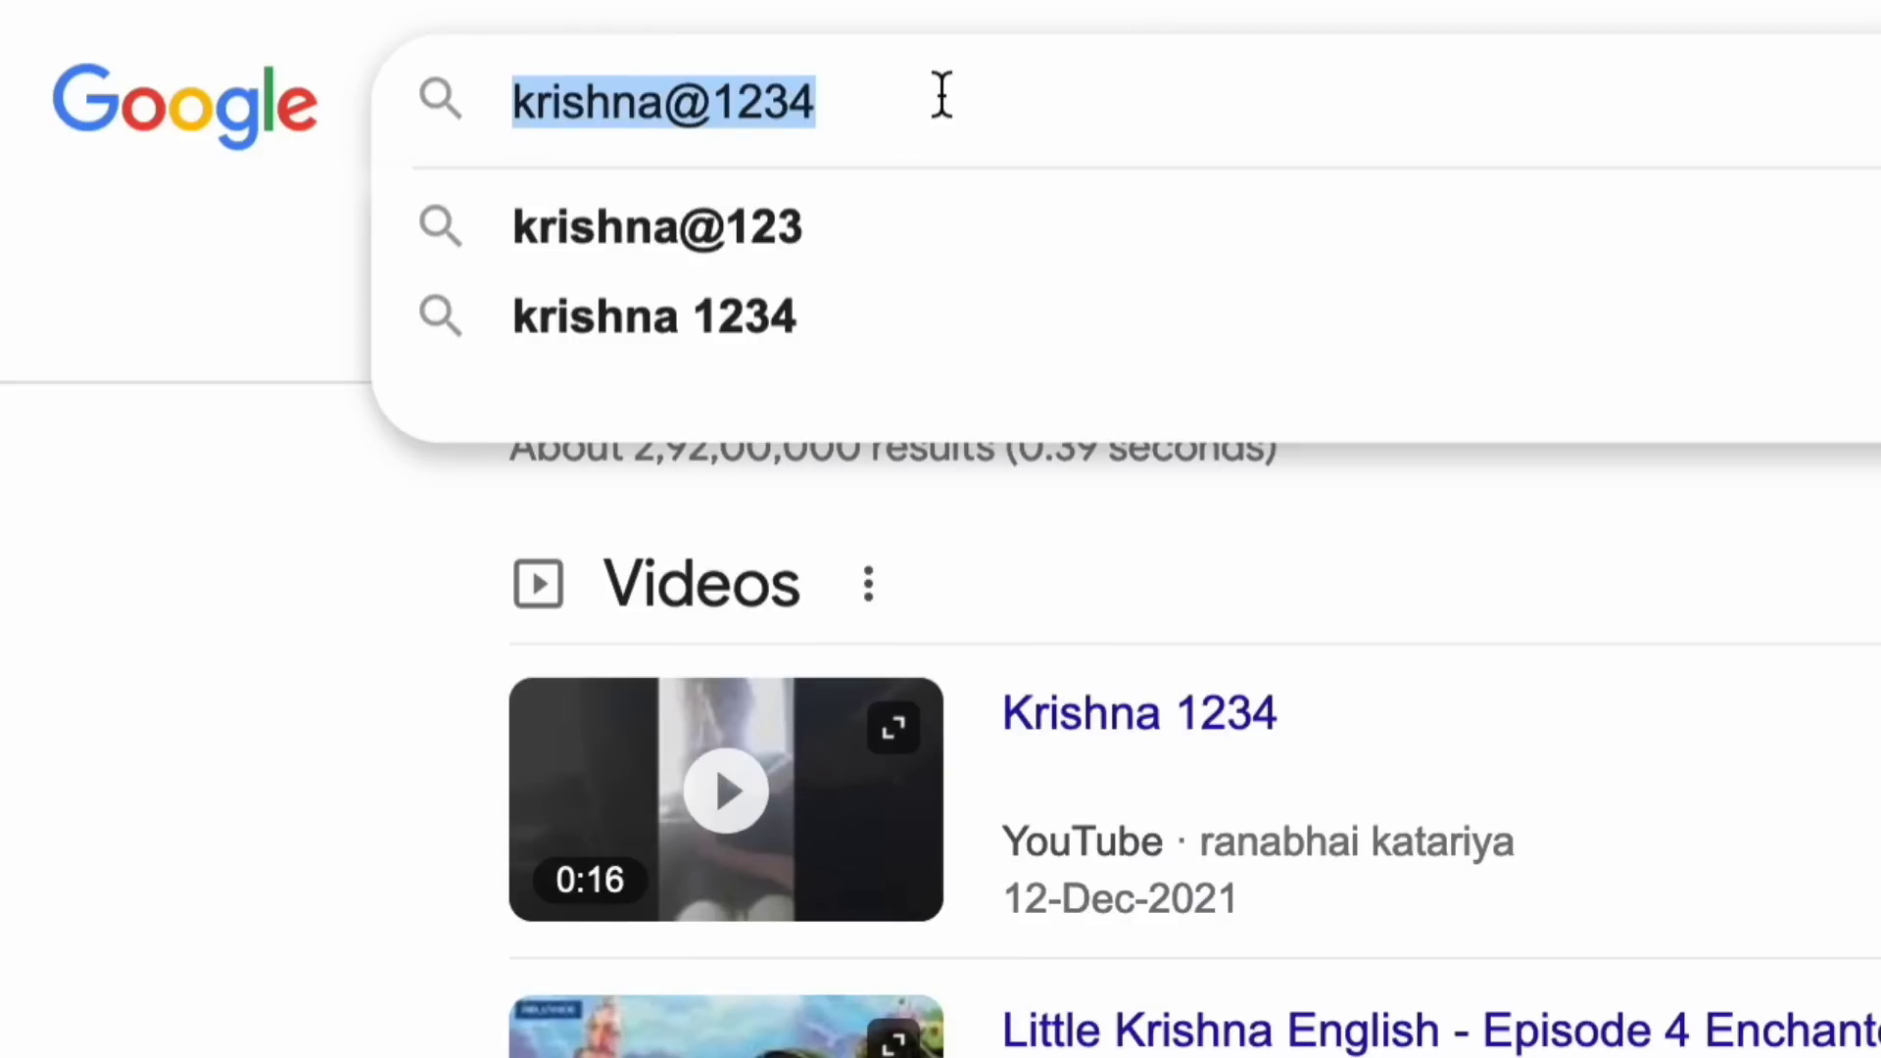
left_click(941, 95)
key("BackSpace")
key("BackSpace")
key("BackSpace")
key("BackSpace")
key("BackSpace")
key("BackSpace")
key("BackSpace")
key("BackSpace")
key("BackSpace")
key("BackSpace")
key("BackSpace")
key("BackSpace")
key("BackSpace")
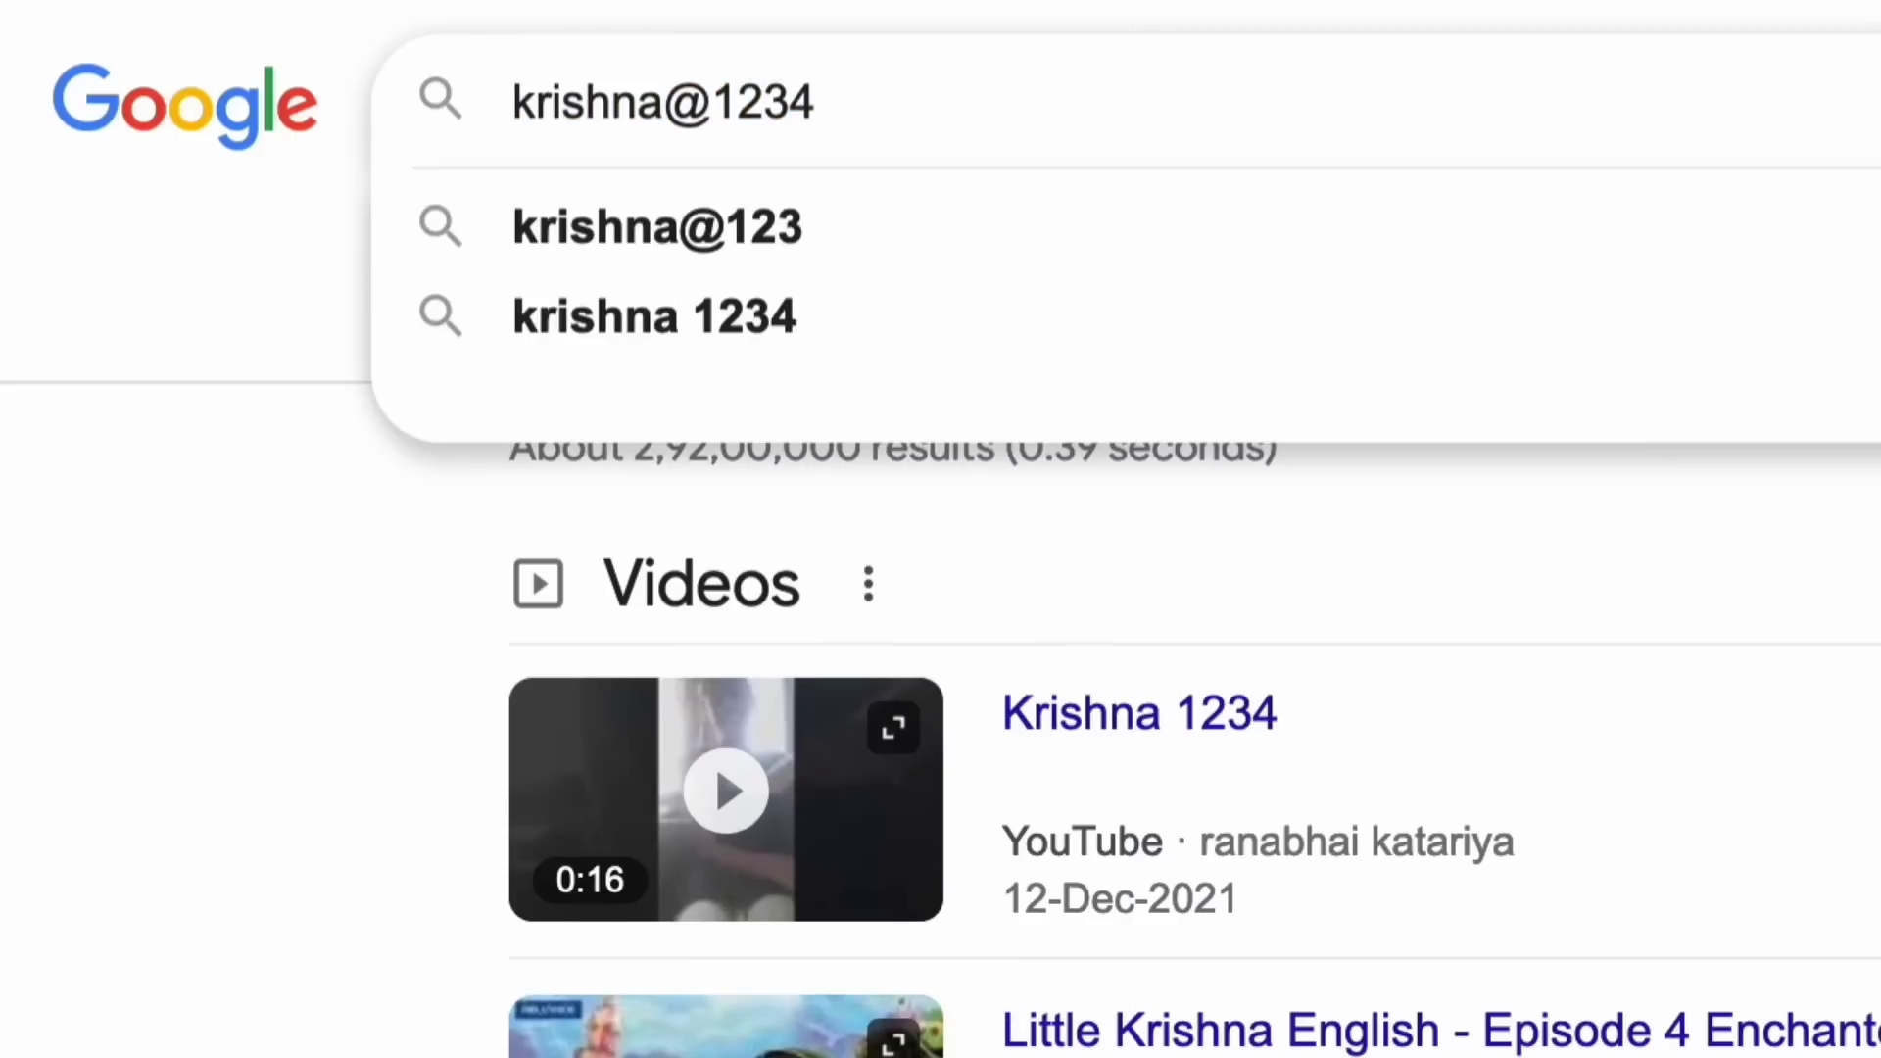
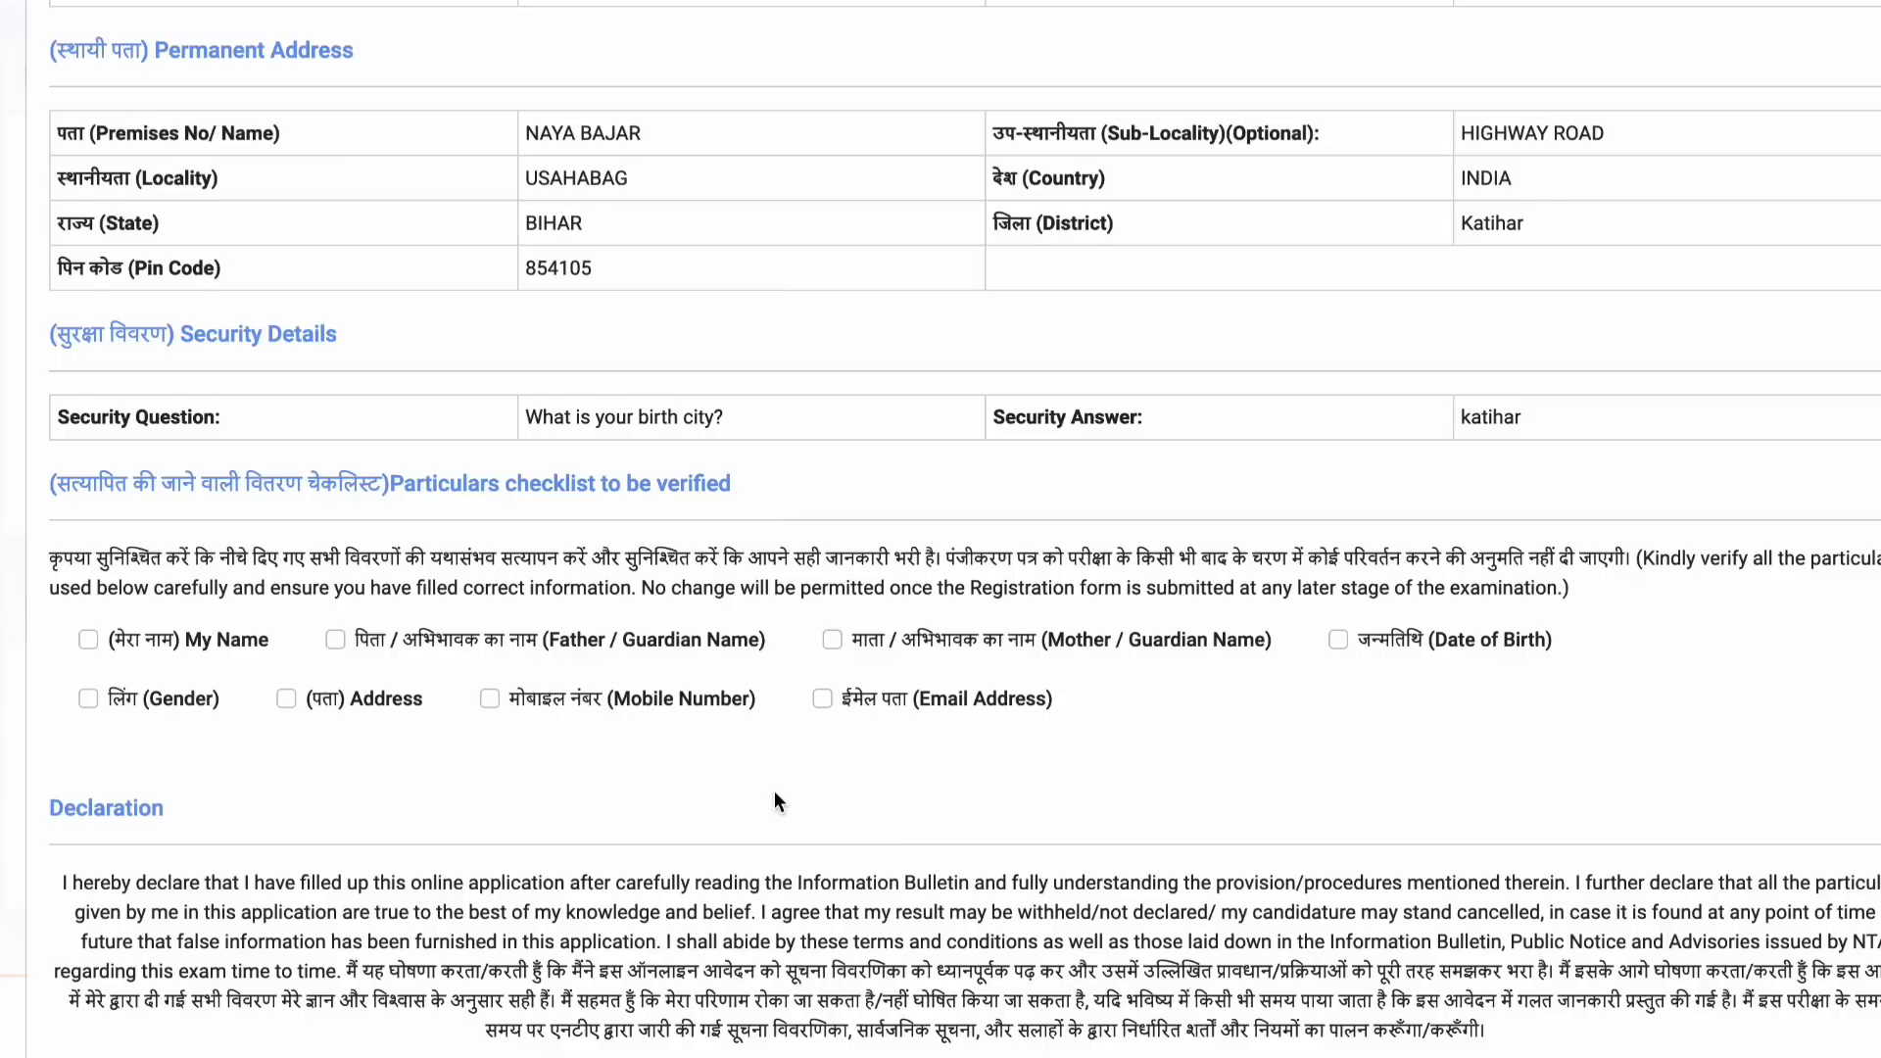
Step: Mark name, parents' names, date of birth, gender, address, mobile number and e-mail as verified
scroll(773, 791, "down", 2)
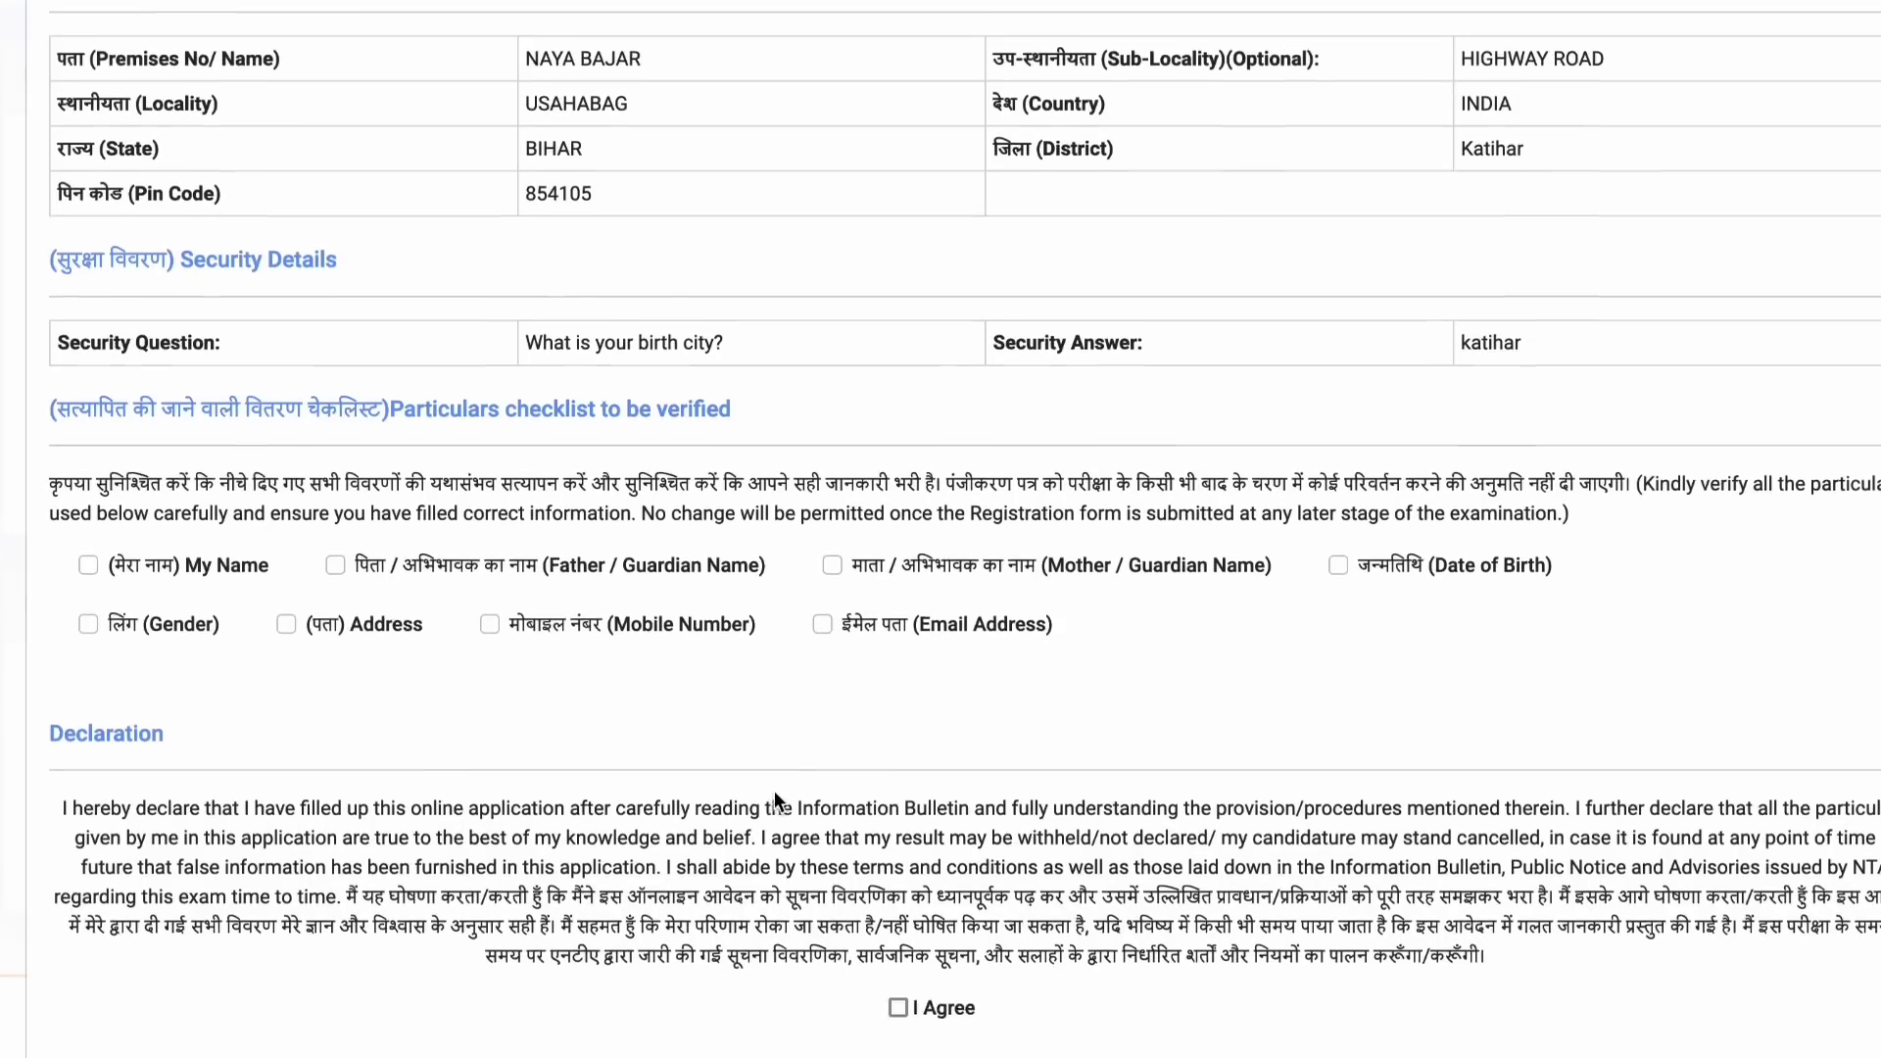
left_click(88, 449)
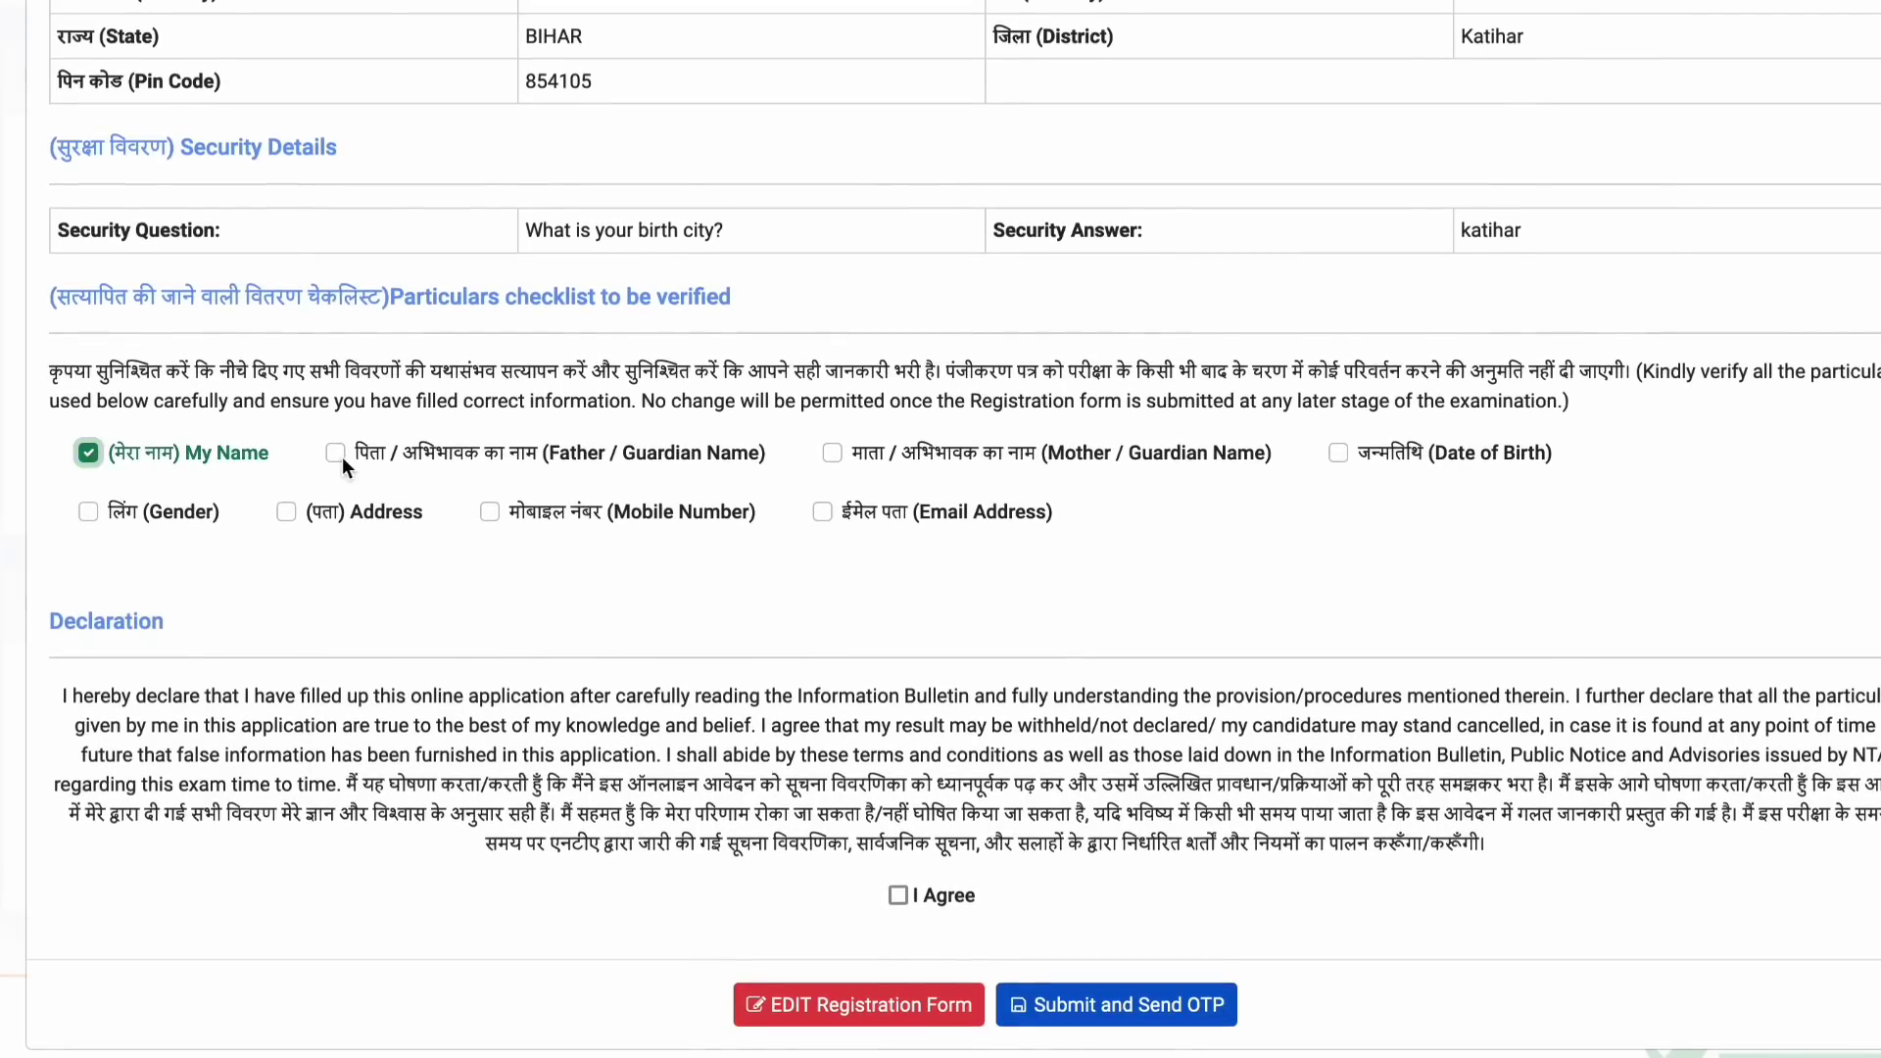
left_click(335, 449)
left_click(832, 452)
left_click(1338, 452)
left_click(86, 512)
left_click(285, 513)
left_click(511, 509)
left_click(861, 489)
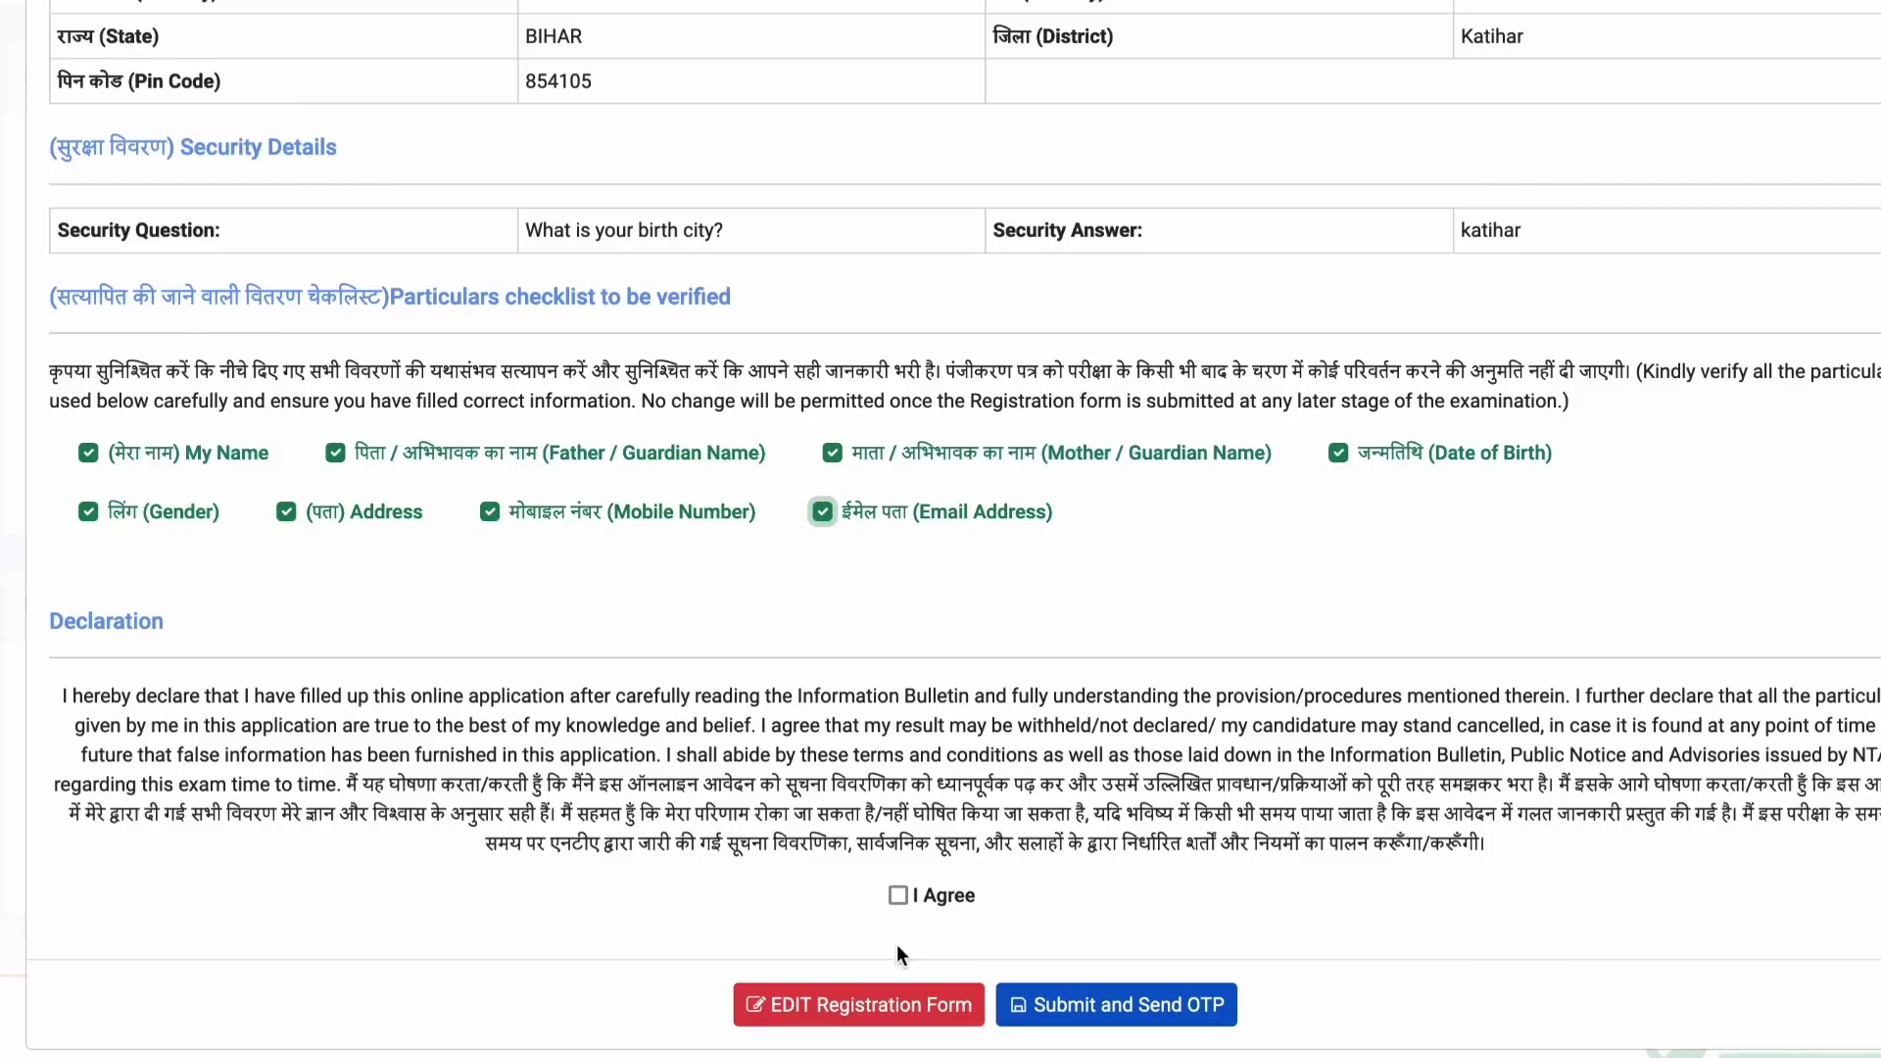
Step: Agree to the declaration, submit the registration and confirm sending the OTP
left_click(897, 895)
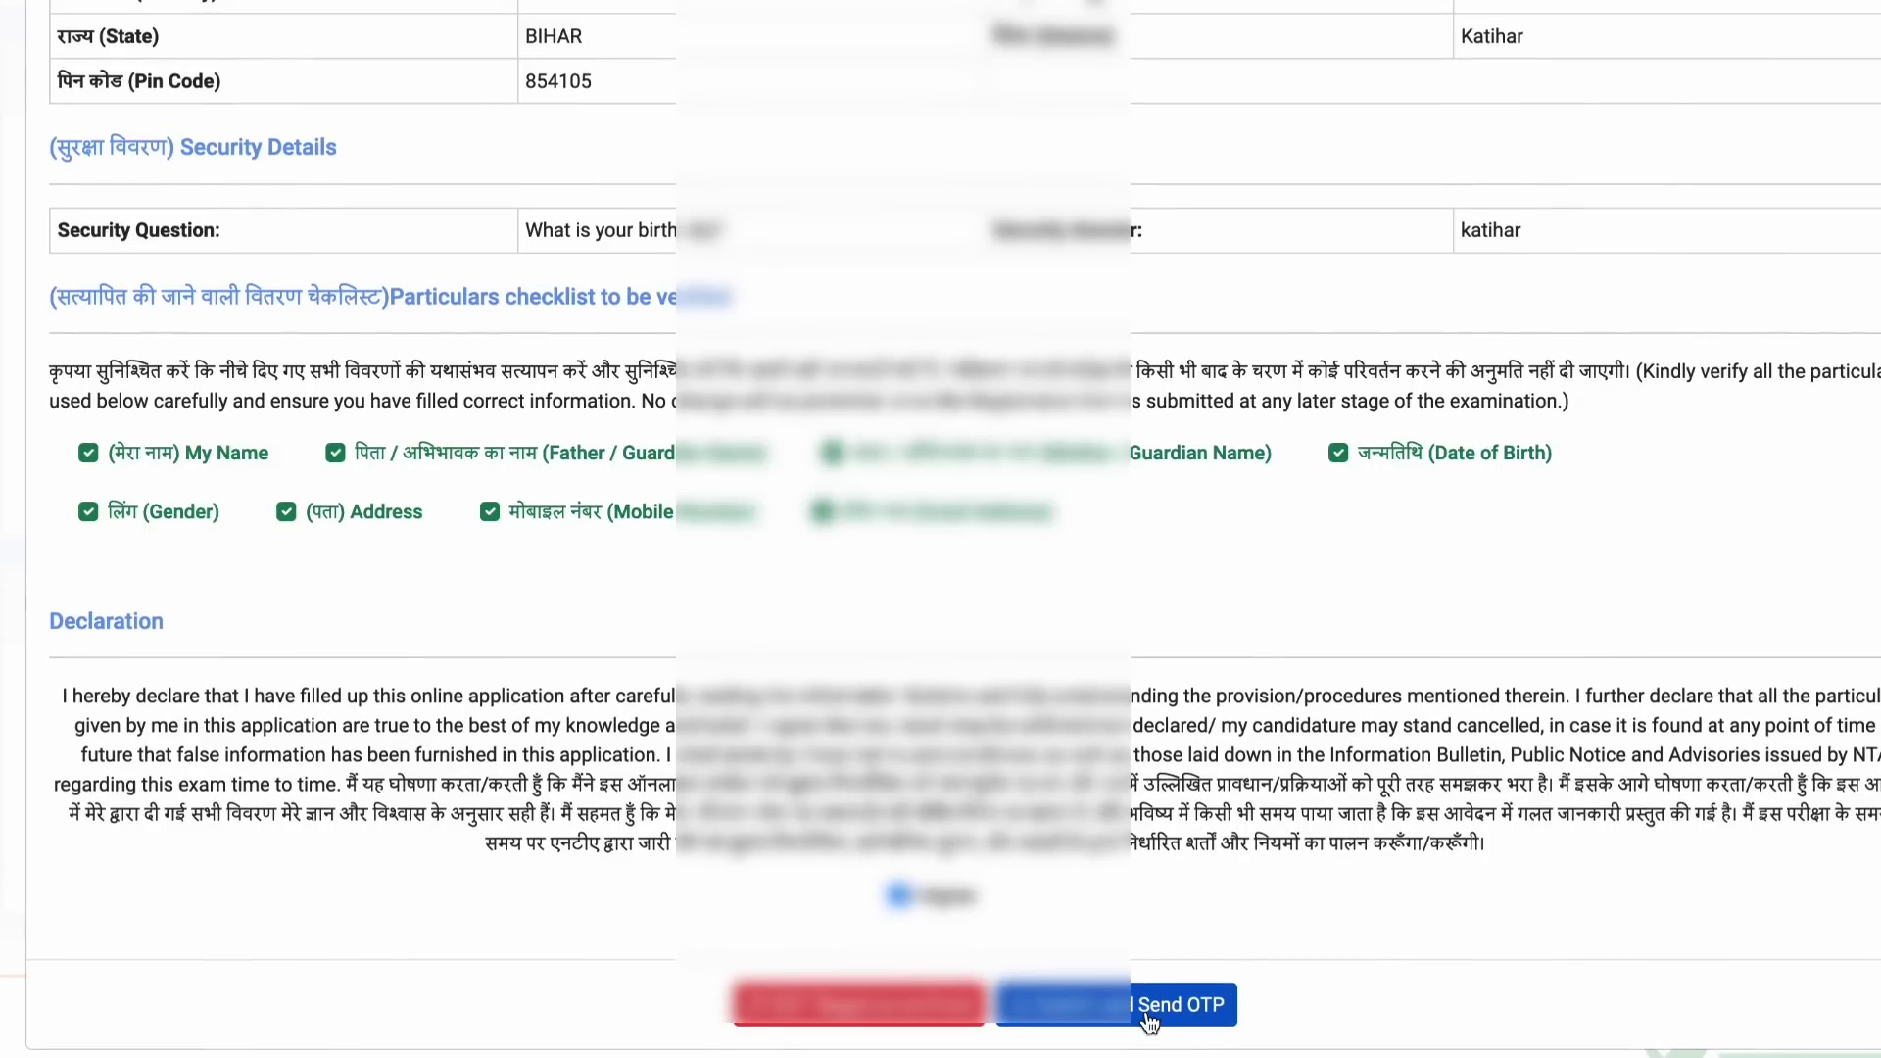
left_click(1148, 1009)
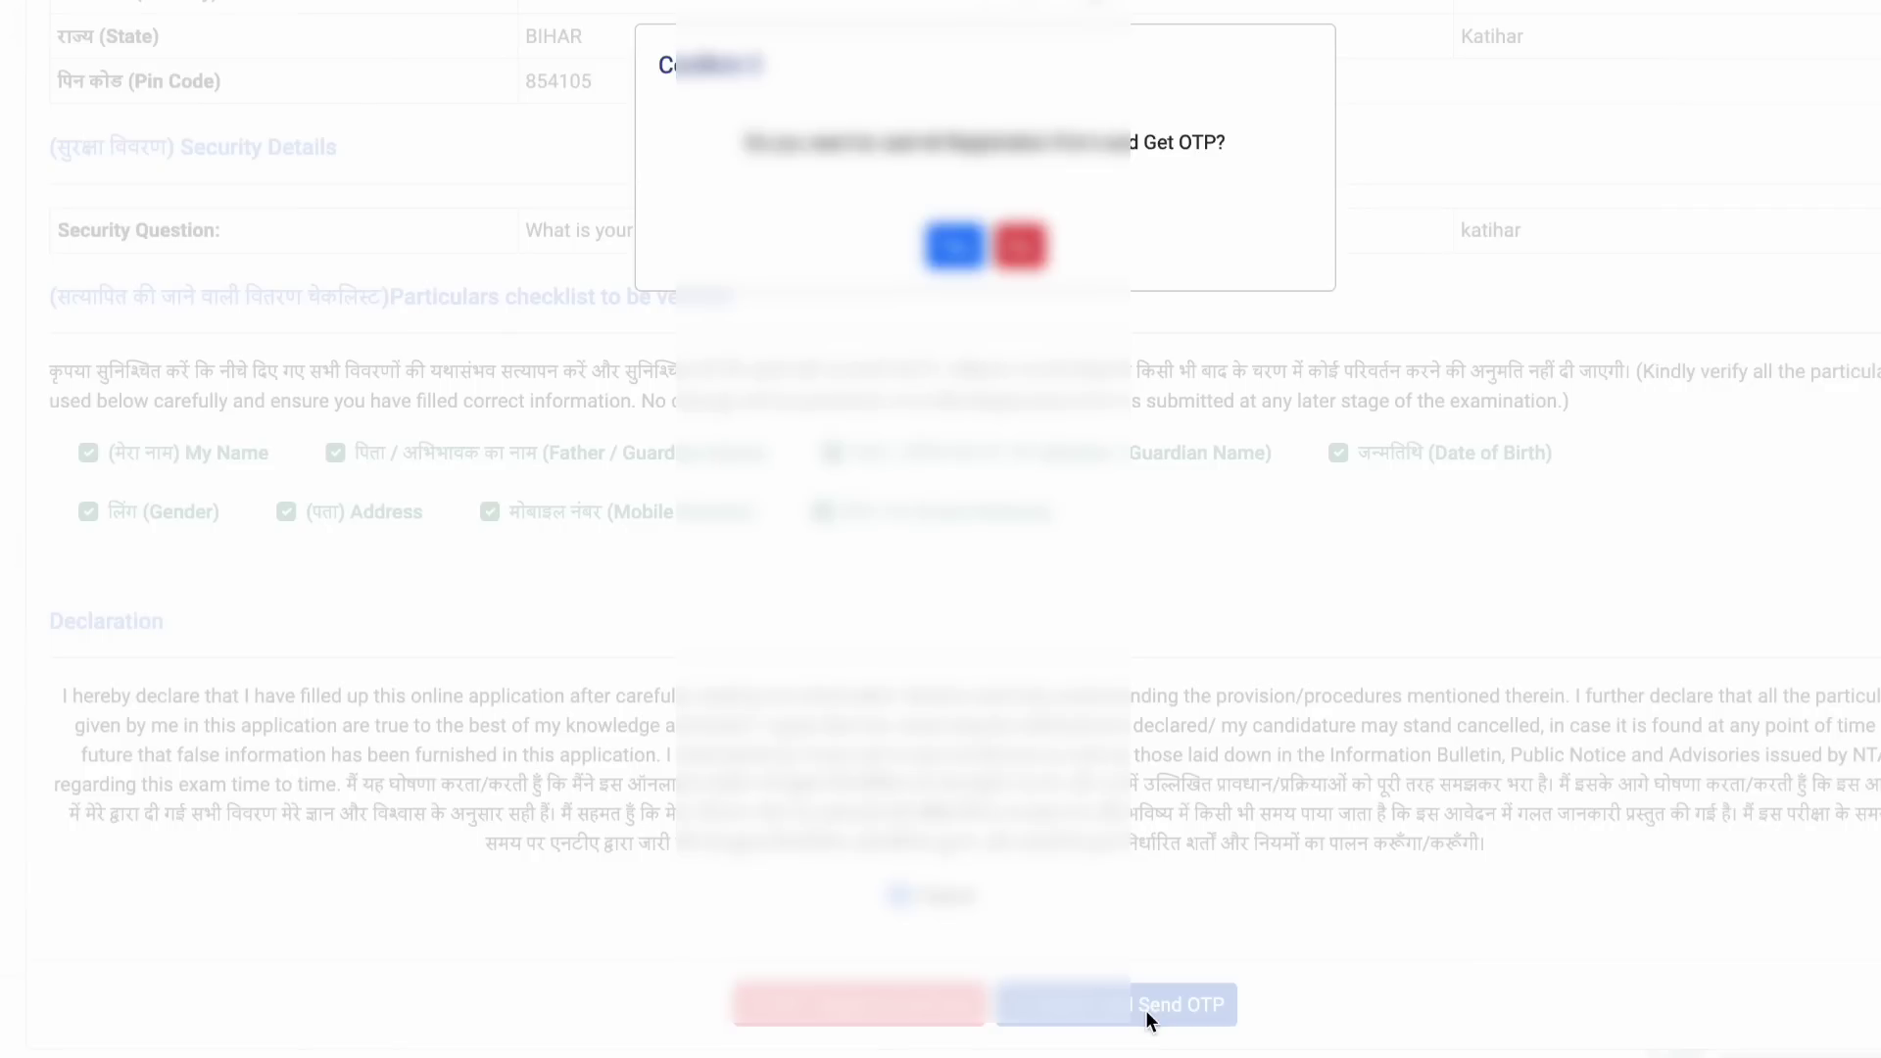
left_click(966, 249)
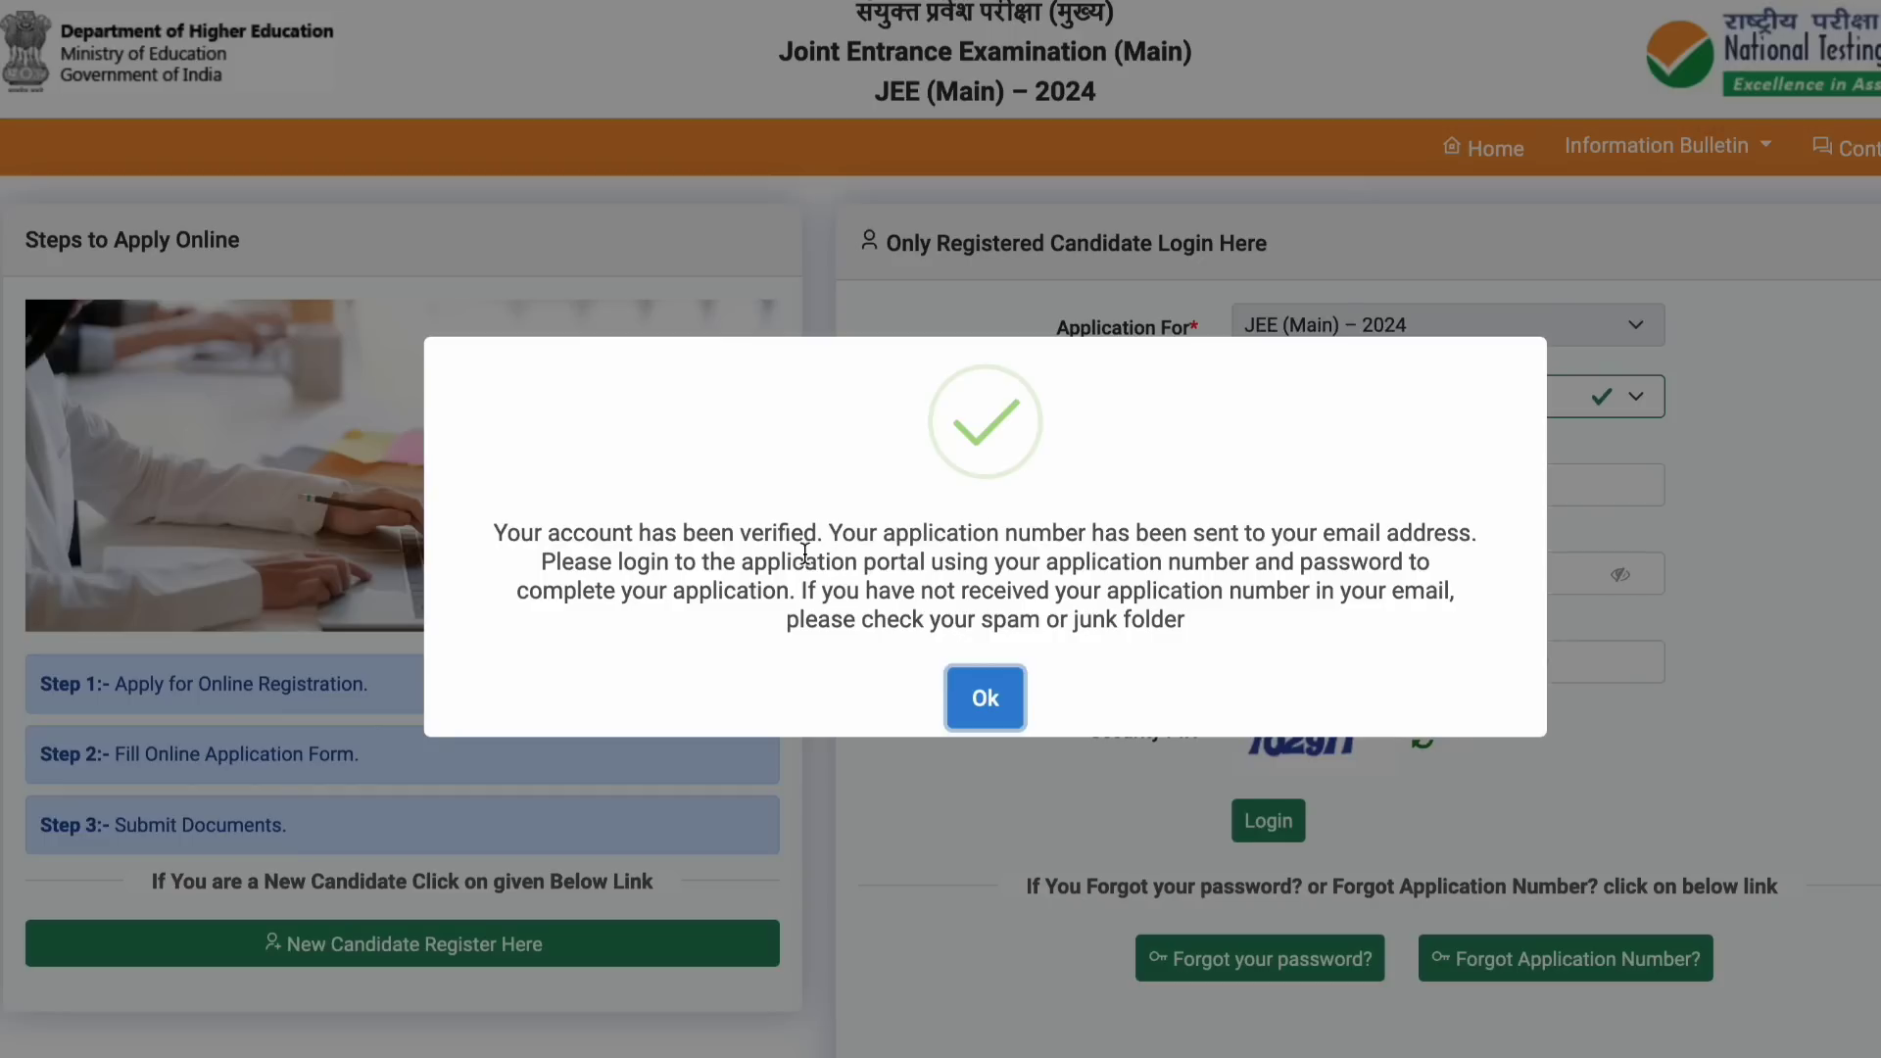
Step: Select the application number in the Registration Confirmation e-mail for copying
left_click_drag(827, 532, 1354, 632)
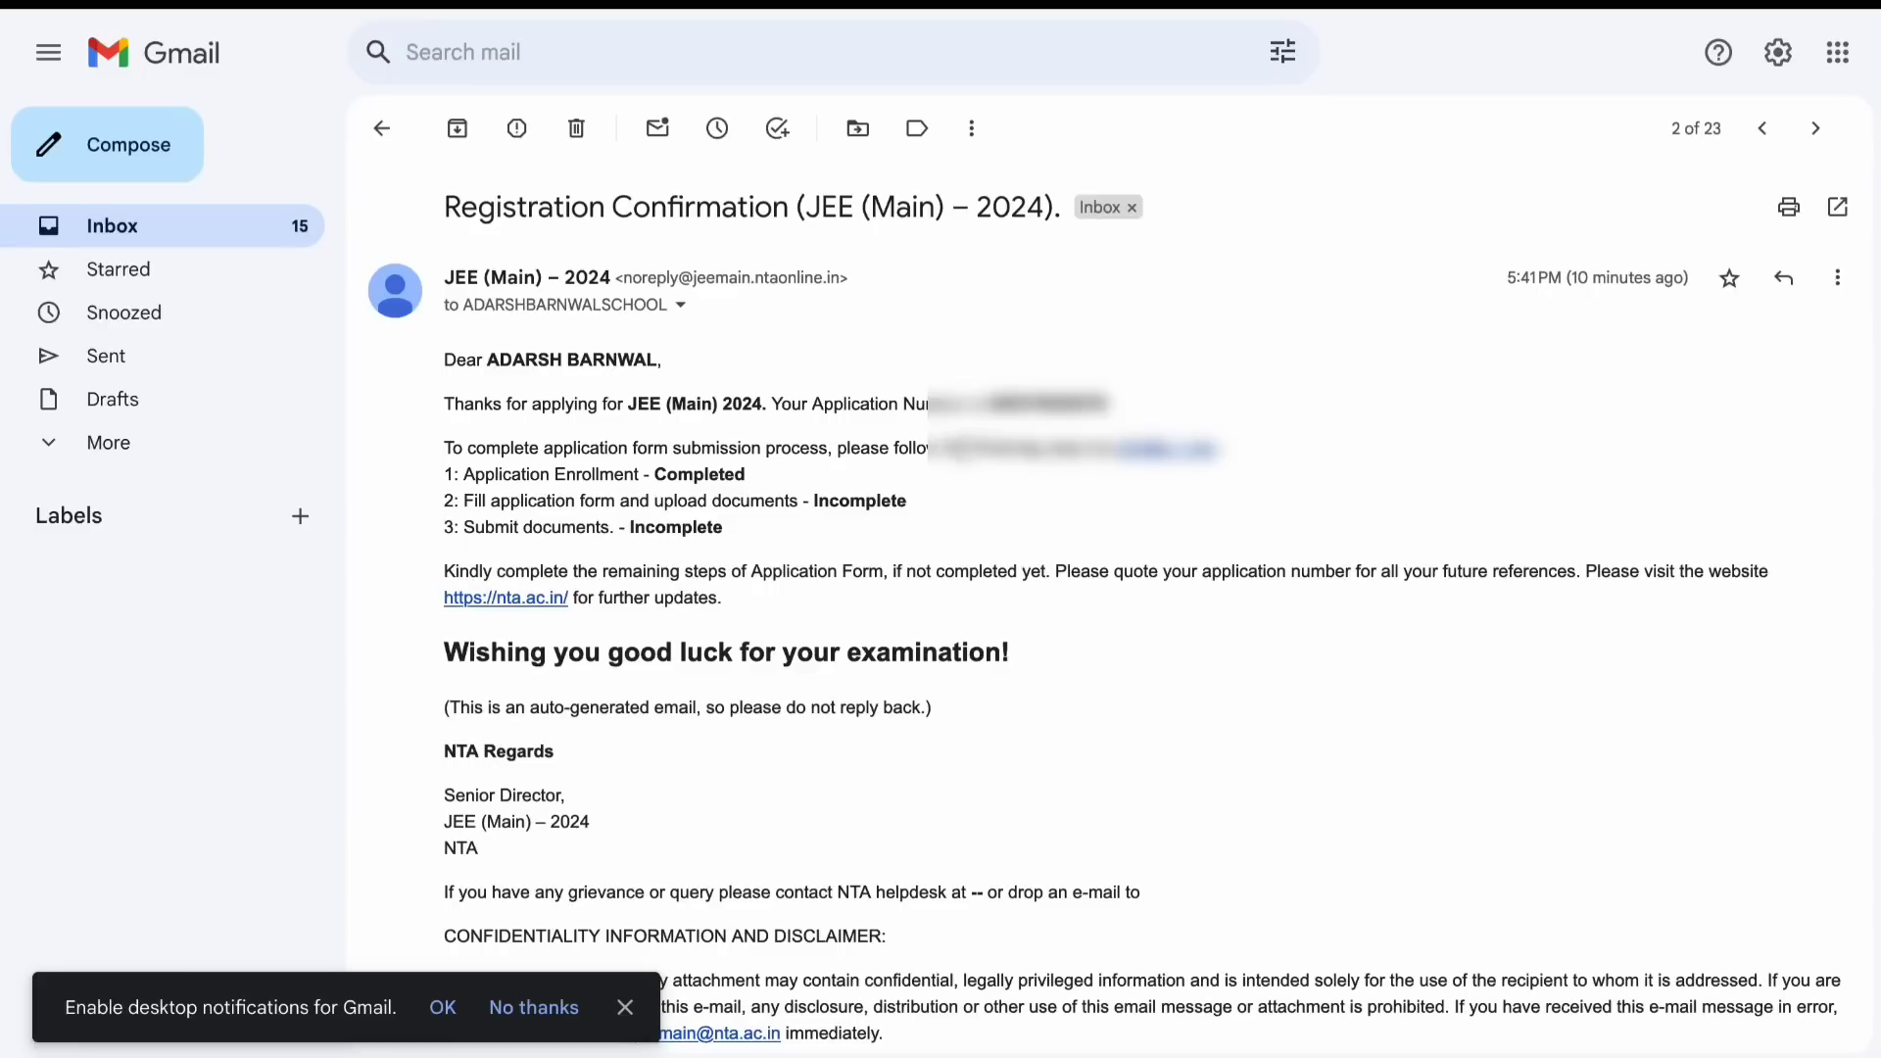
left_click_drag(916, 397, 1144, 411)
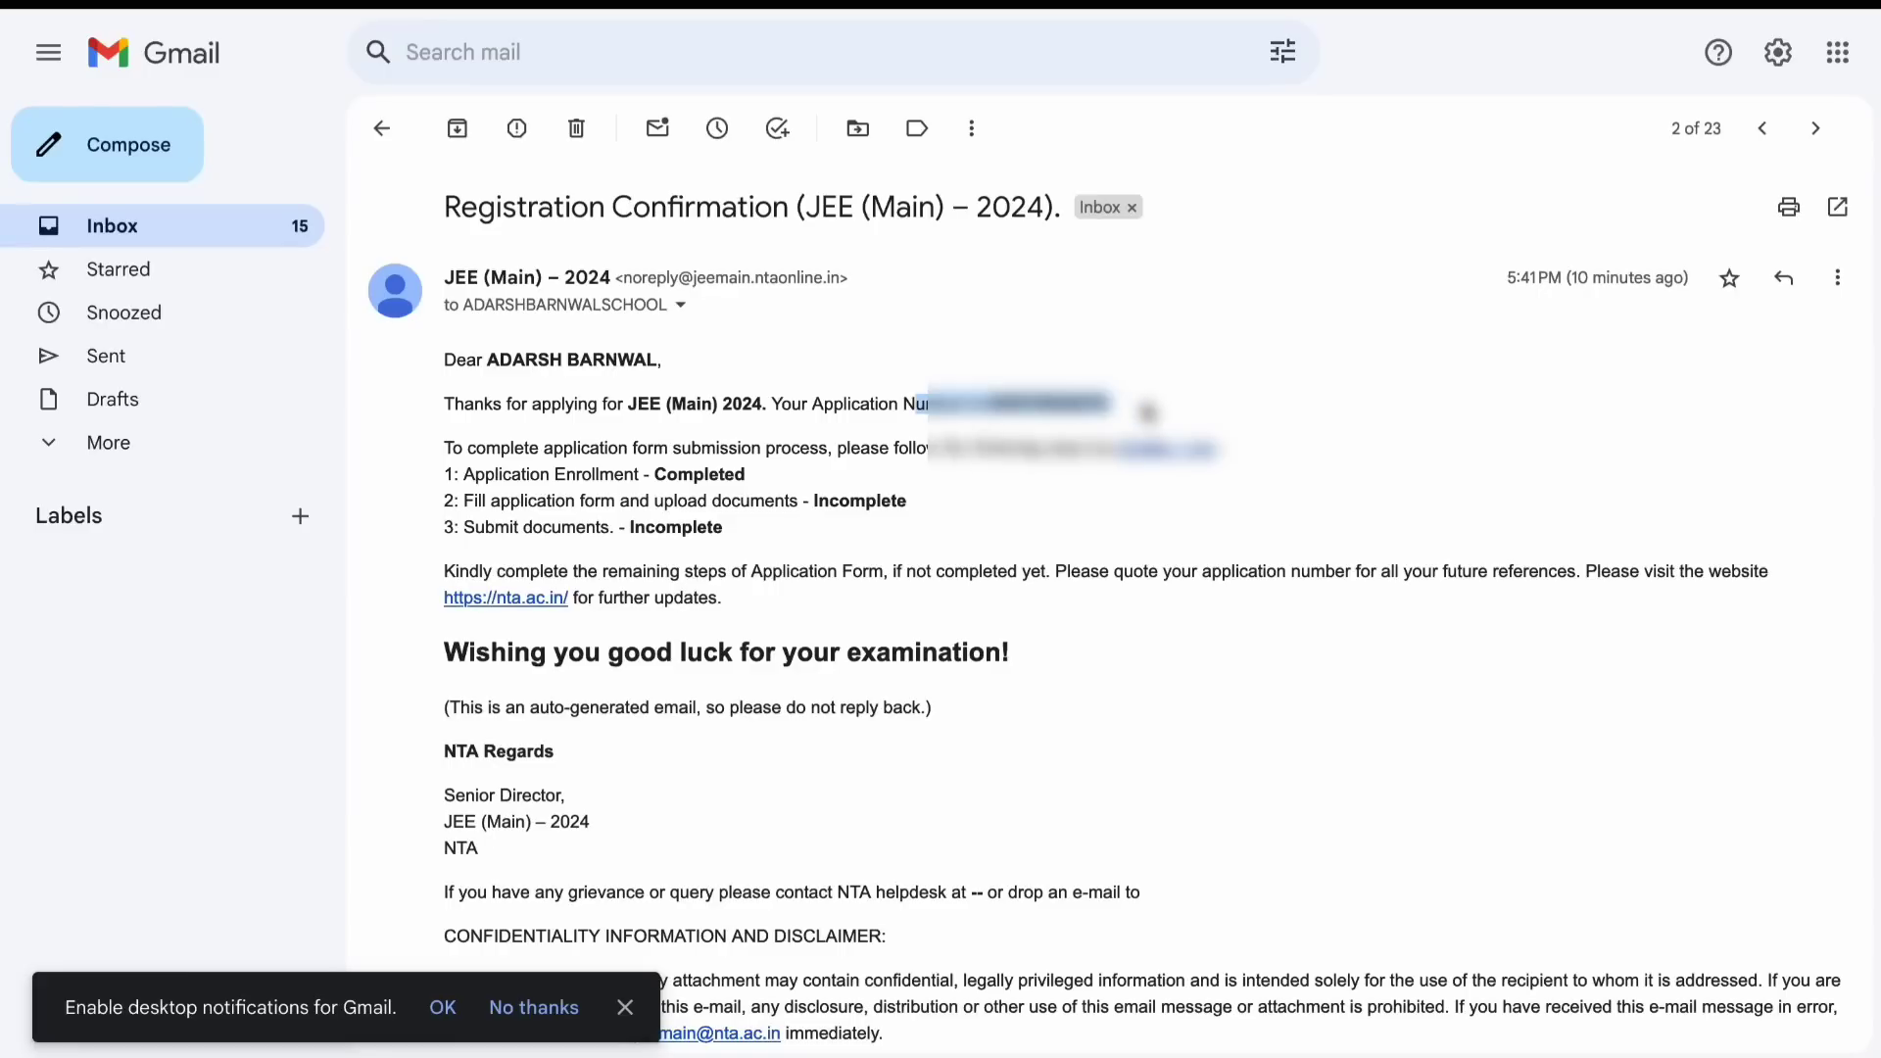
left_click_drag(1014, 403, 1126, 405)
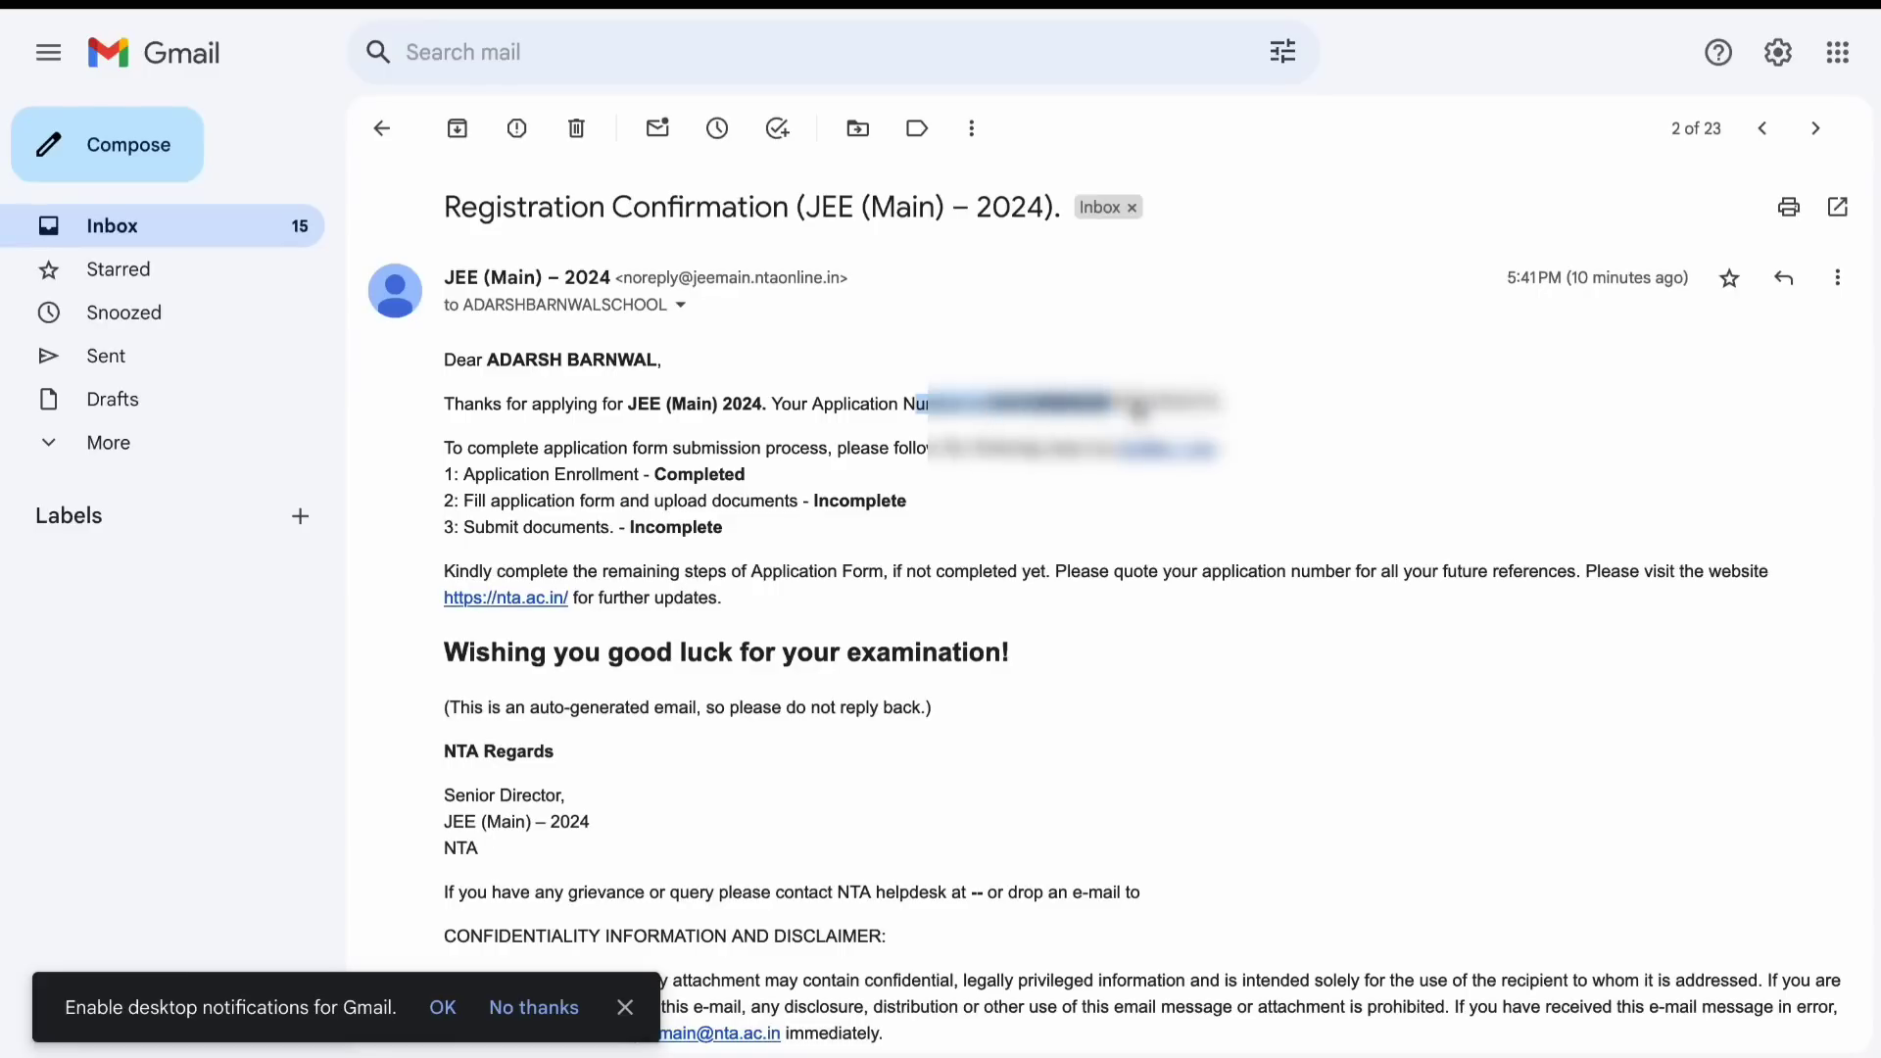
left_click(1168, 406)
double_click(1048, 404)
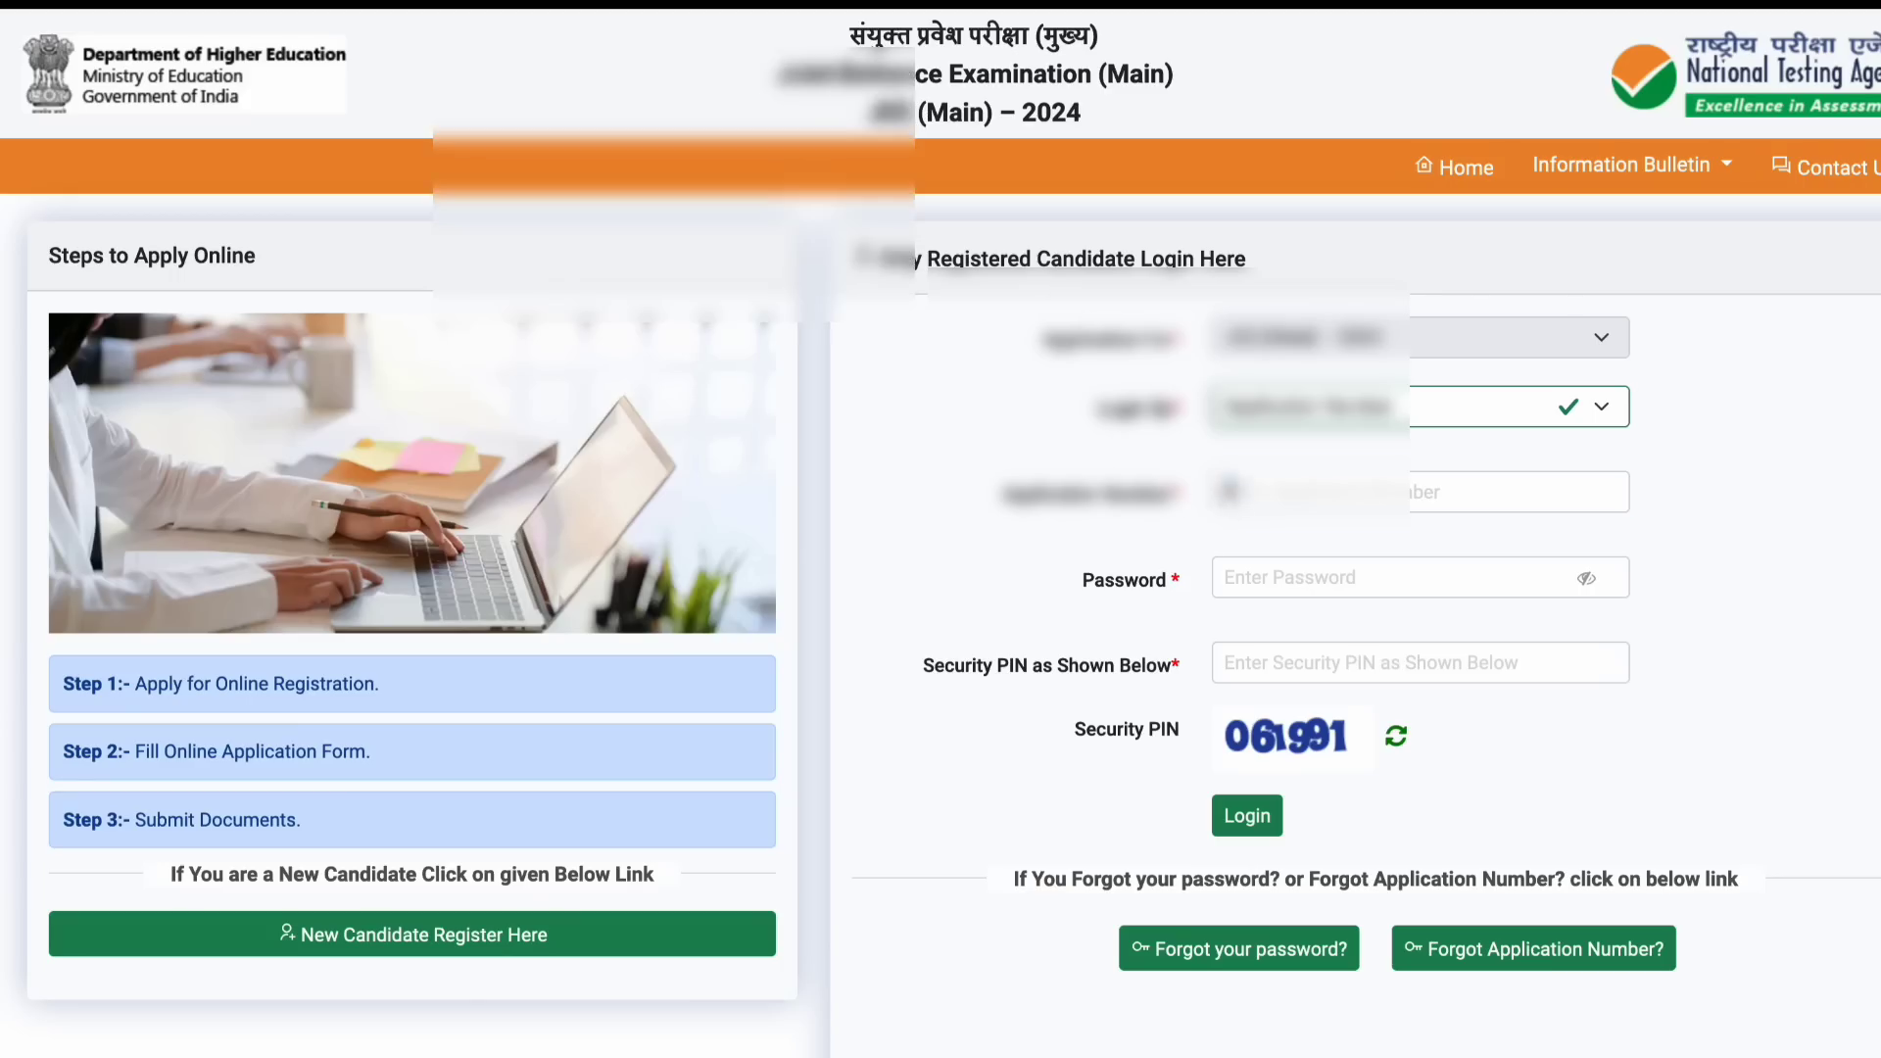
Step: Log in with the pasted application number and password, declining the browser's save-login offer
left_click(1230, 490)
key("ctrl+v")
left_click(1271, 578)
type("**")
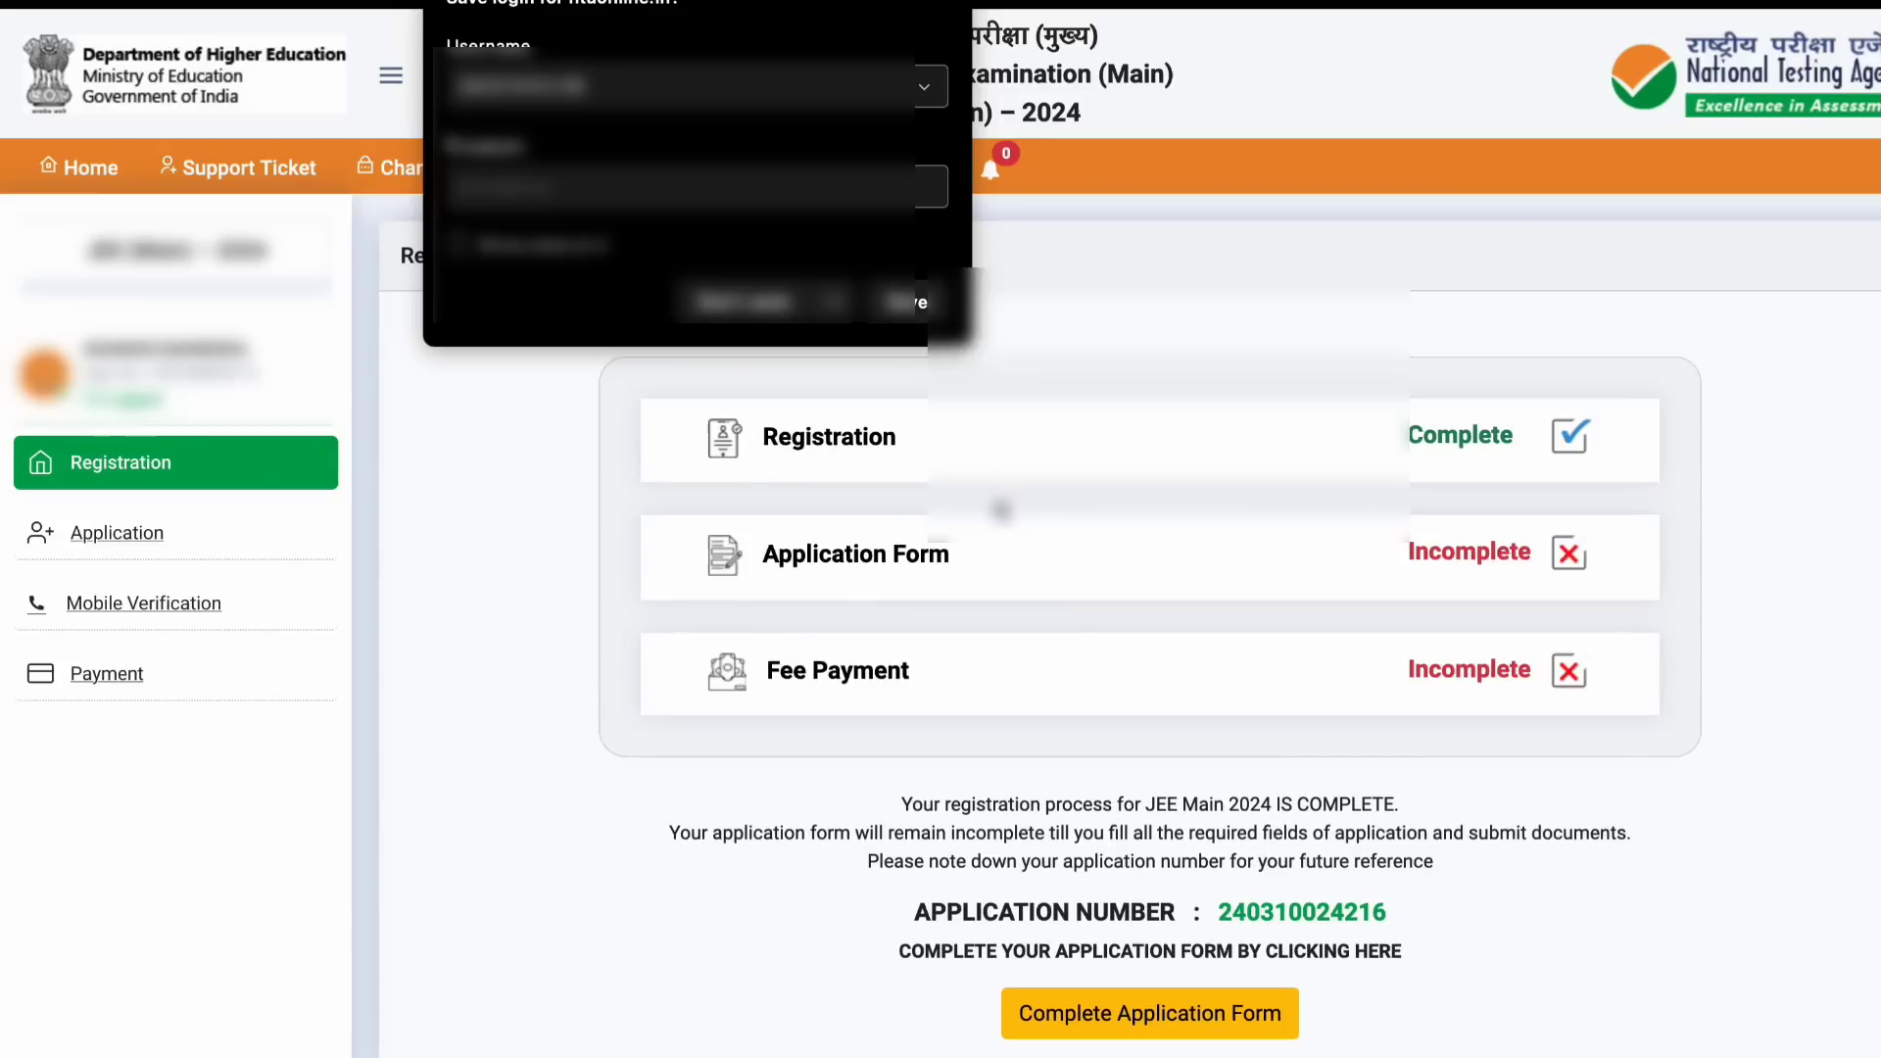
left_click(694, 308)
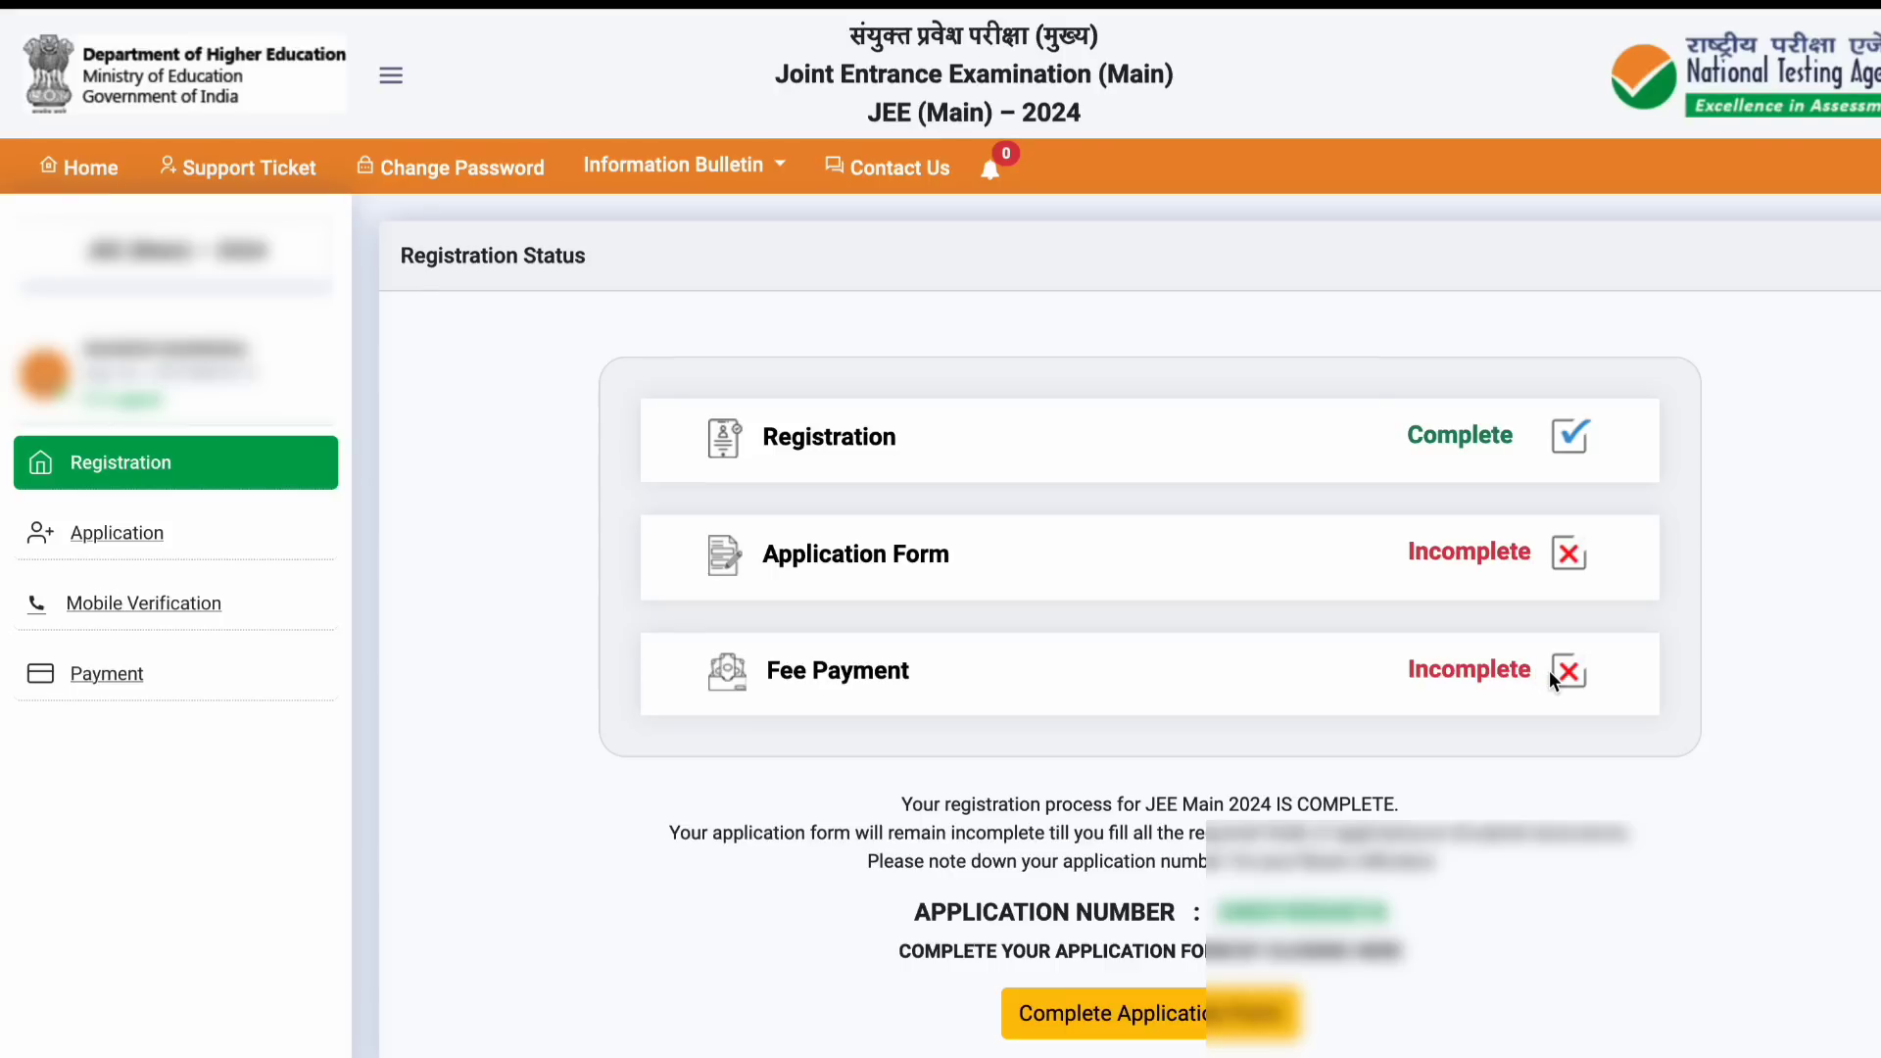
scroll(1548, 686, "down", 1)
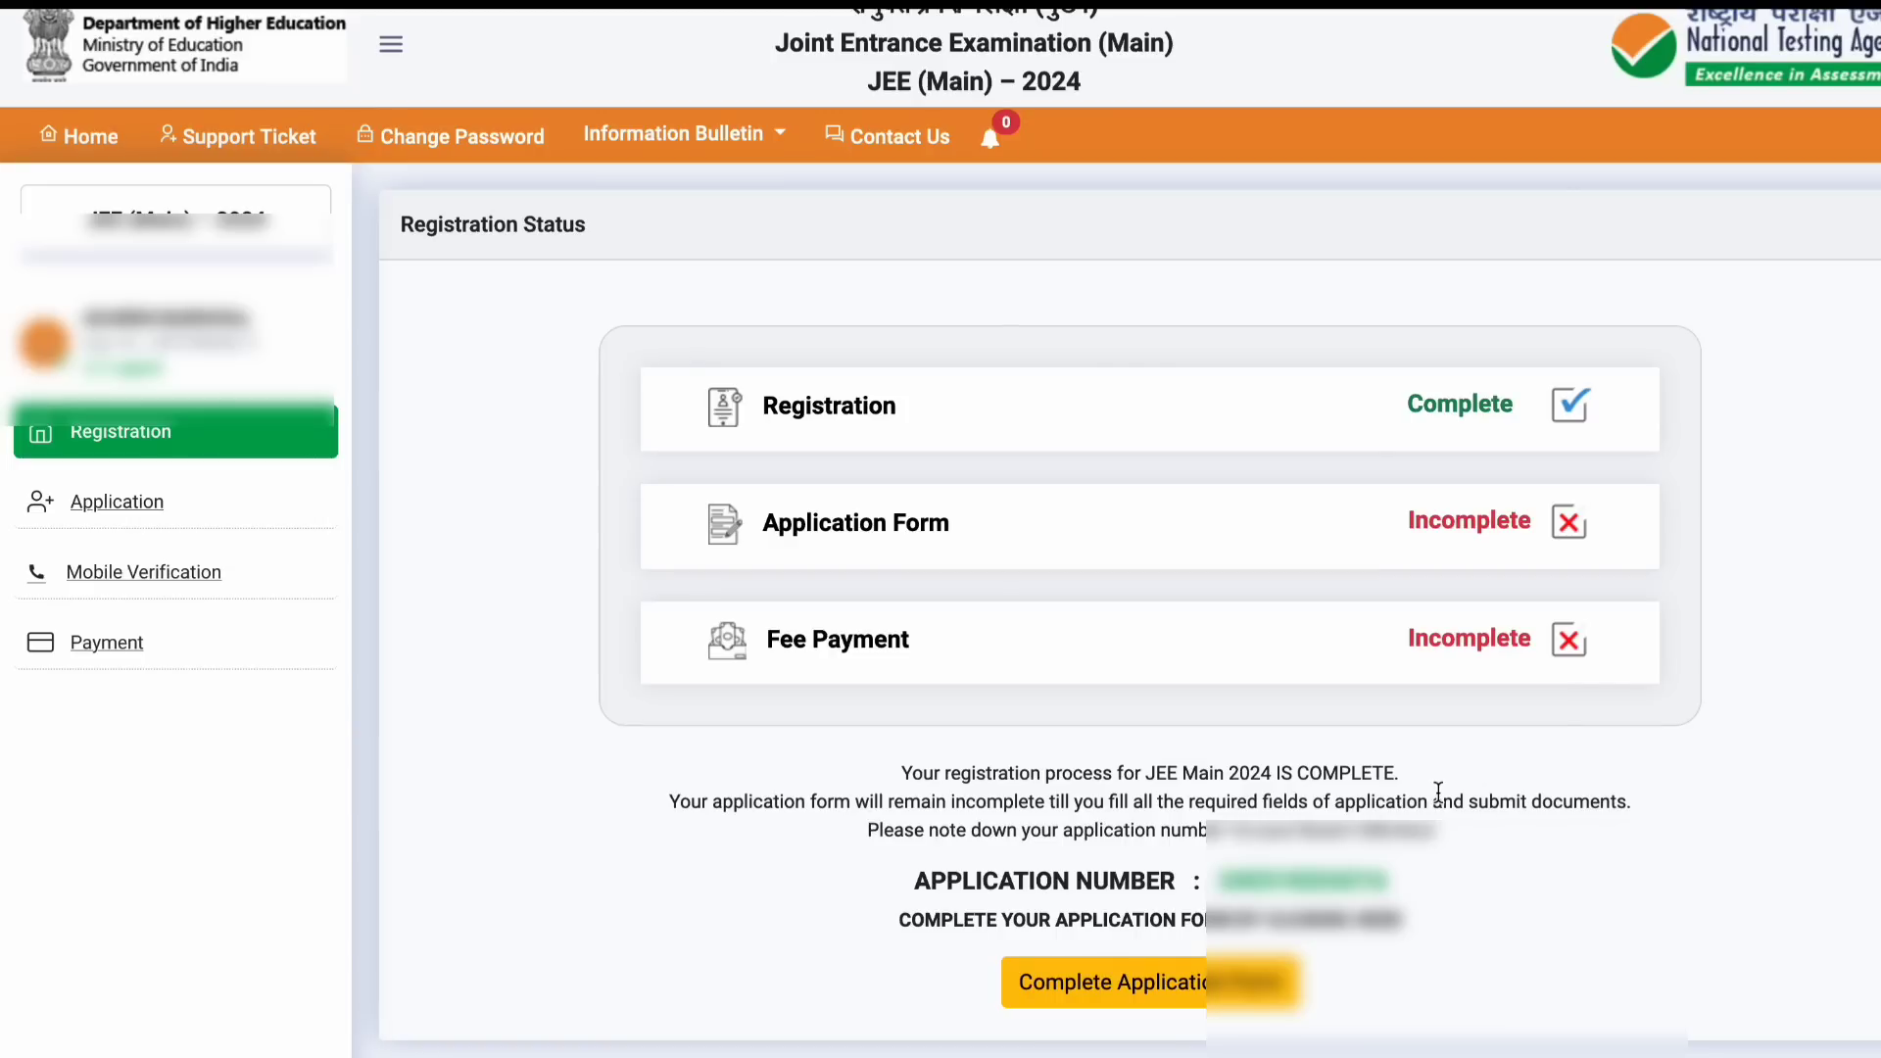
scroll(1438, 790, "up", 1)
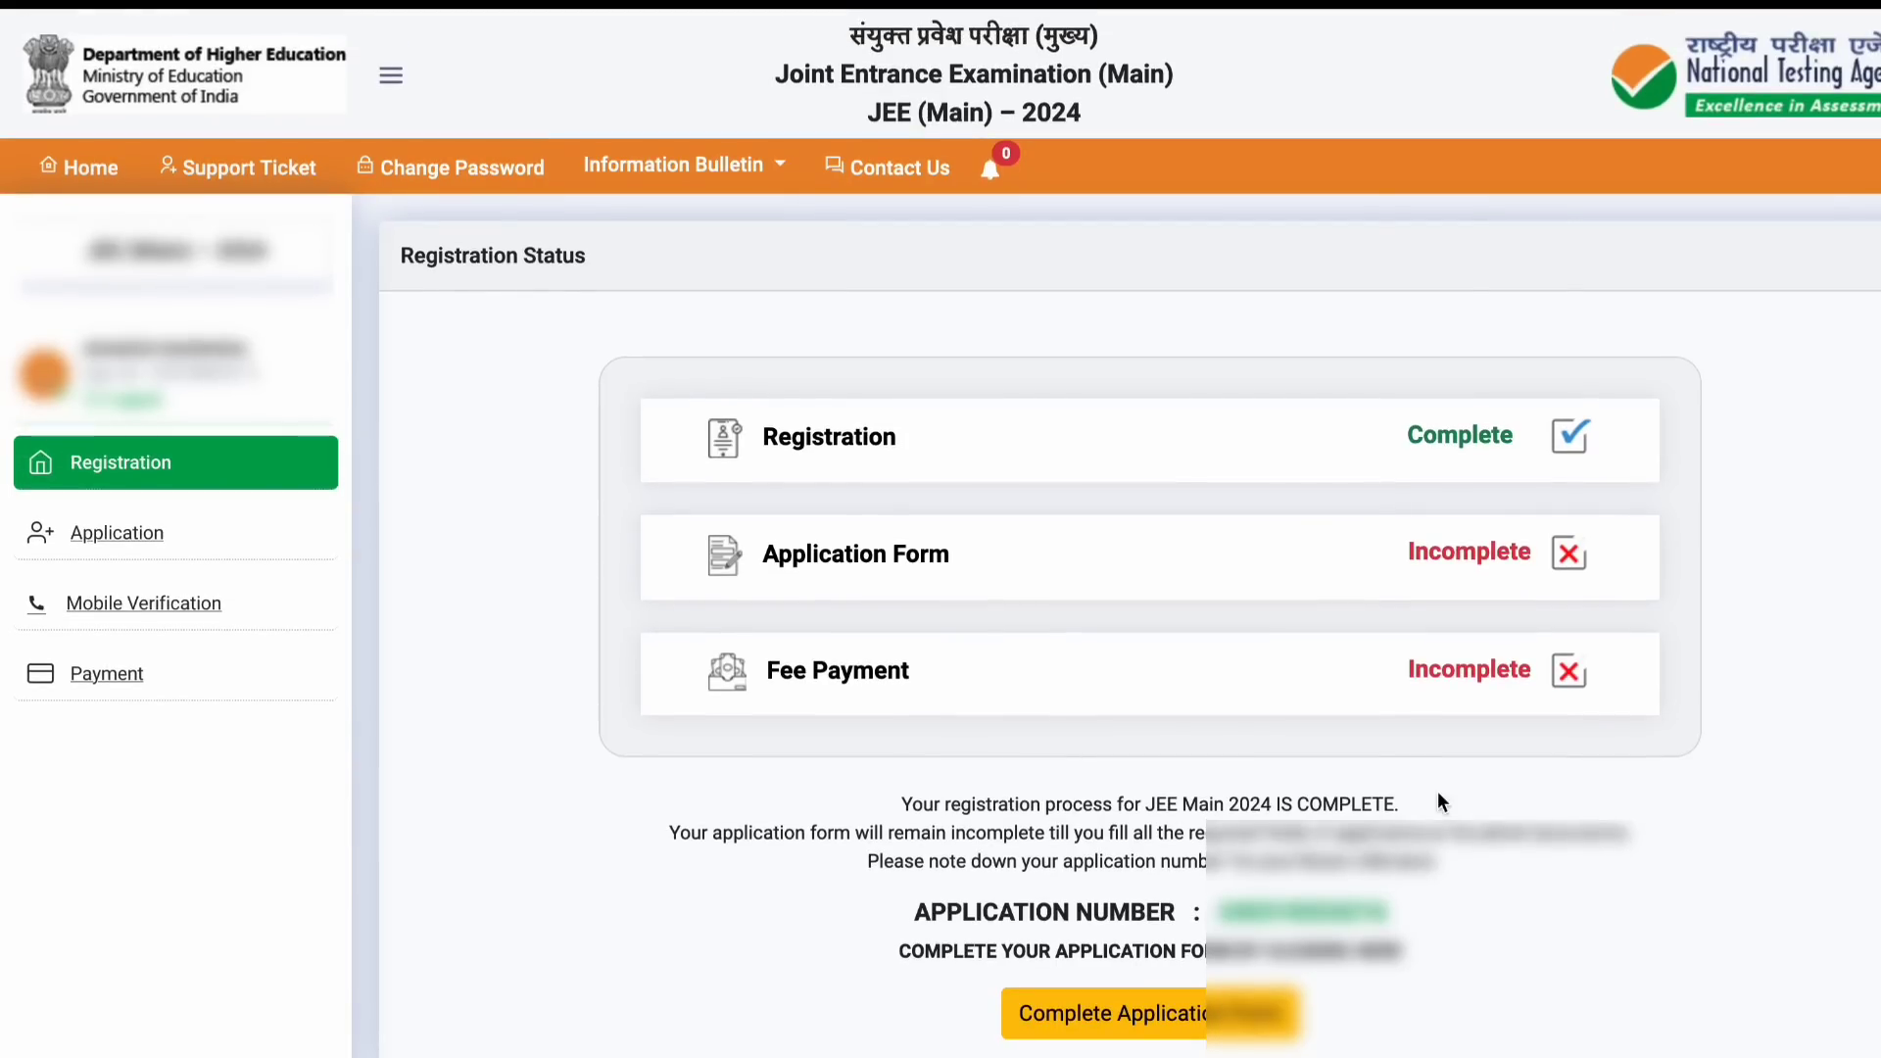
Step: Open the application form and set the 12th schooling state to Jharkhand
left_click(134, 542)
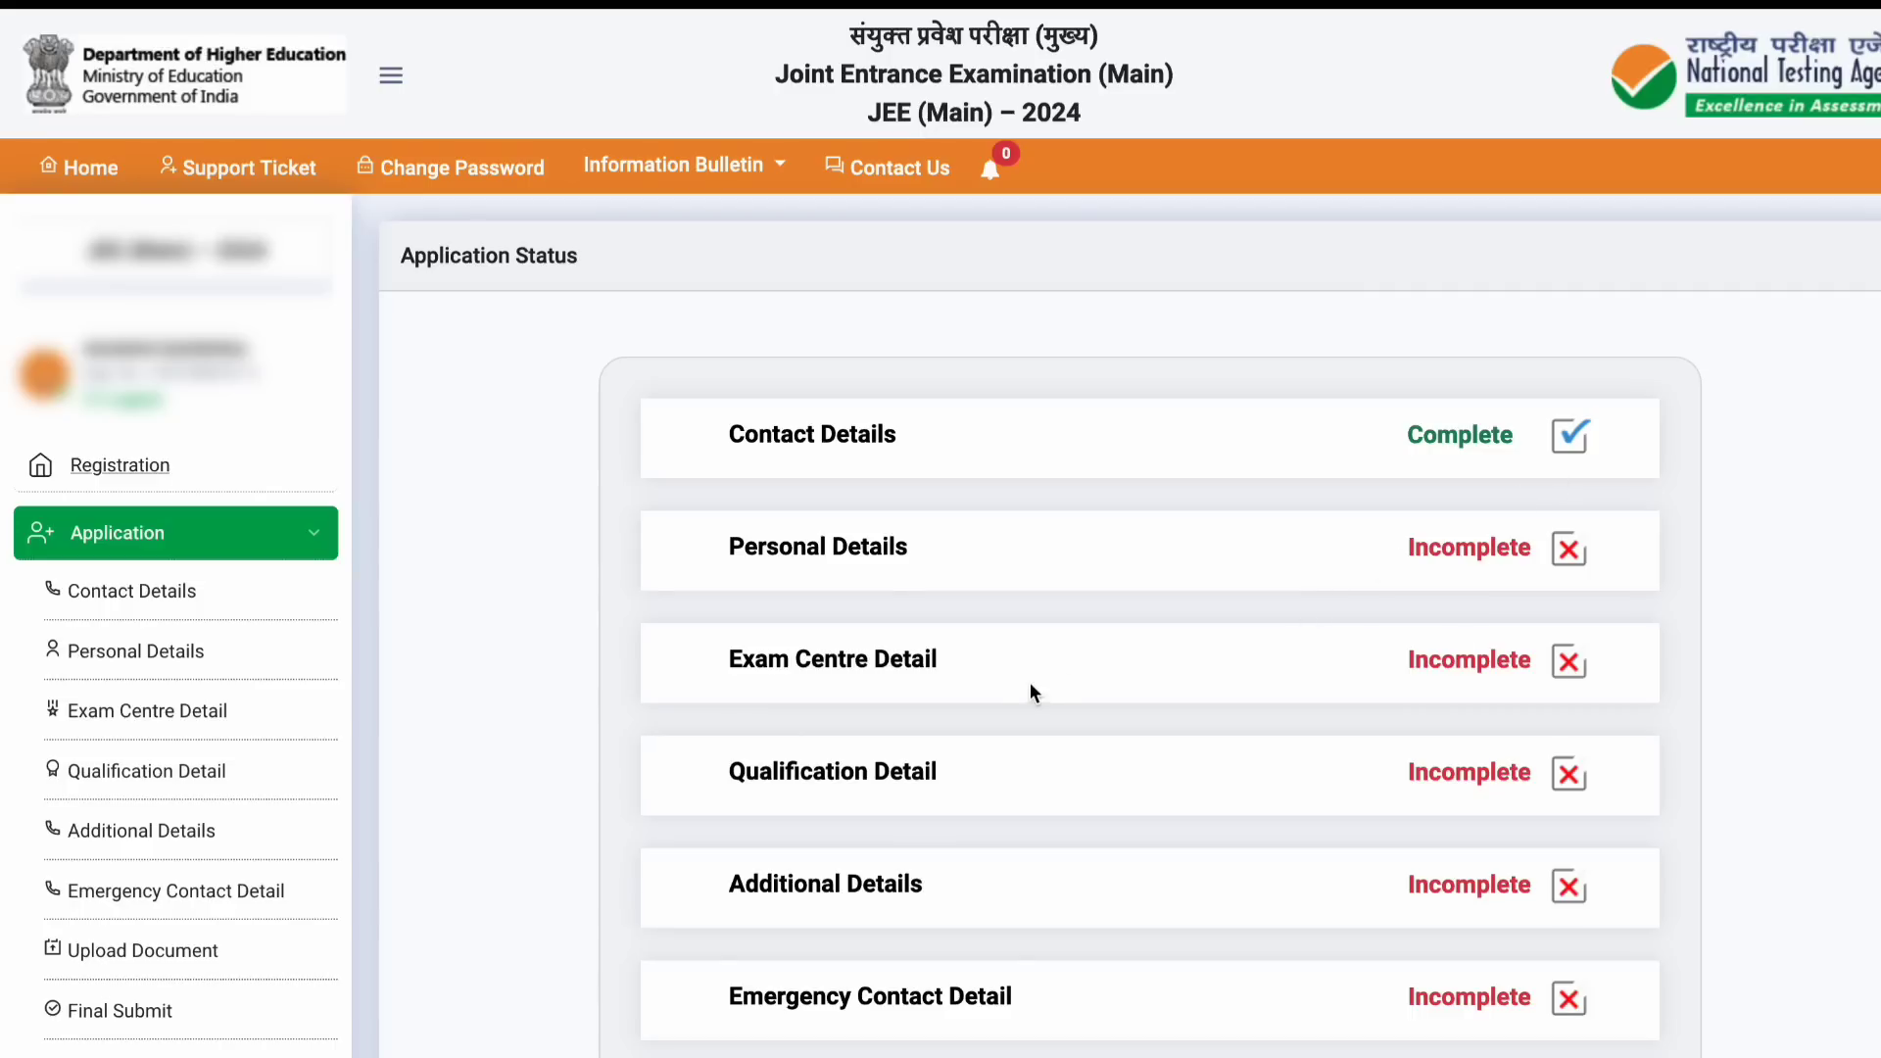
scroll(966, 742, "down", 1)
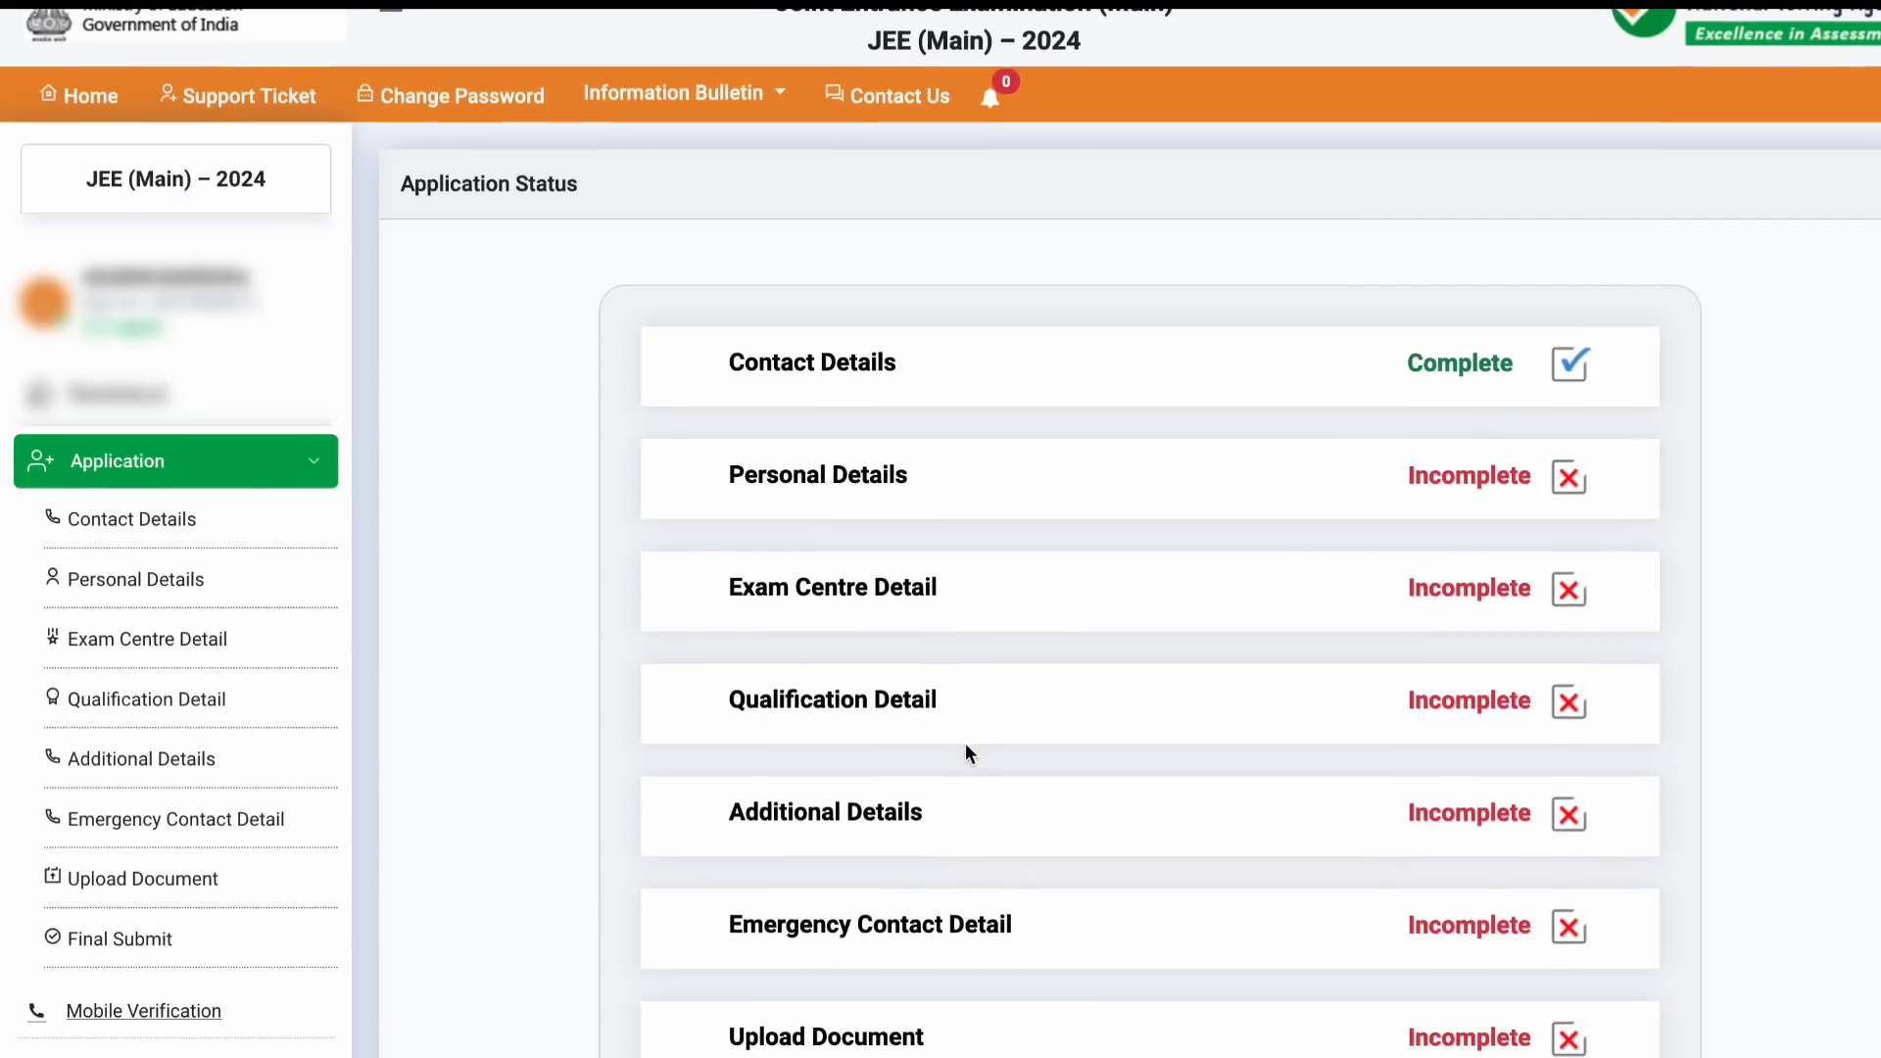
scroll(968, 839, "down", 1)
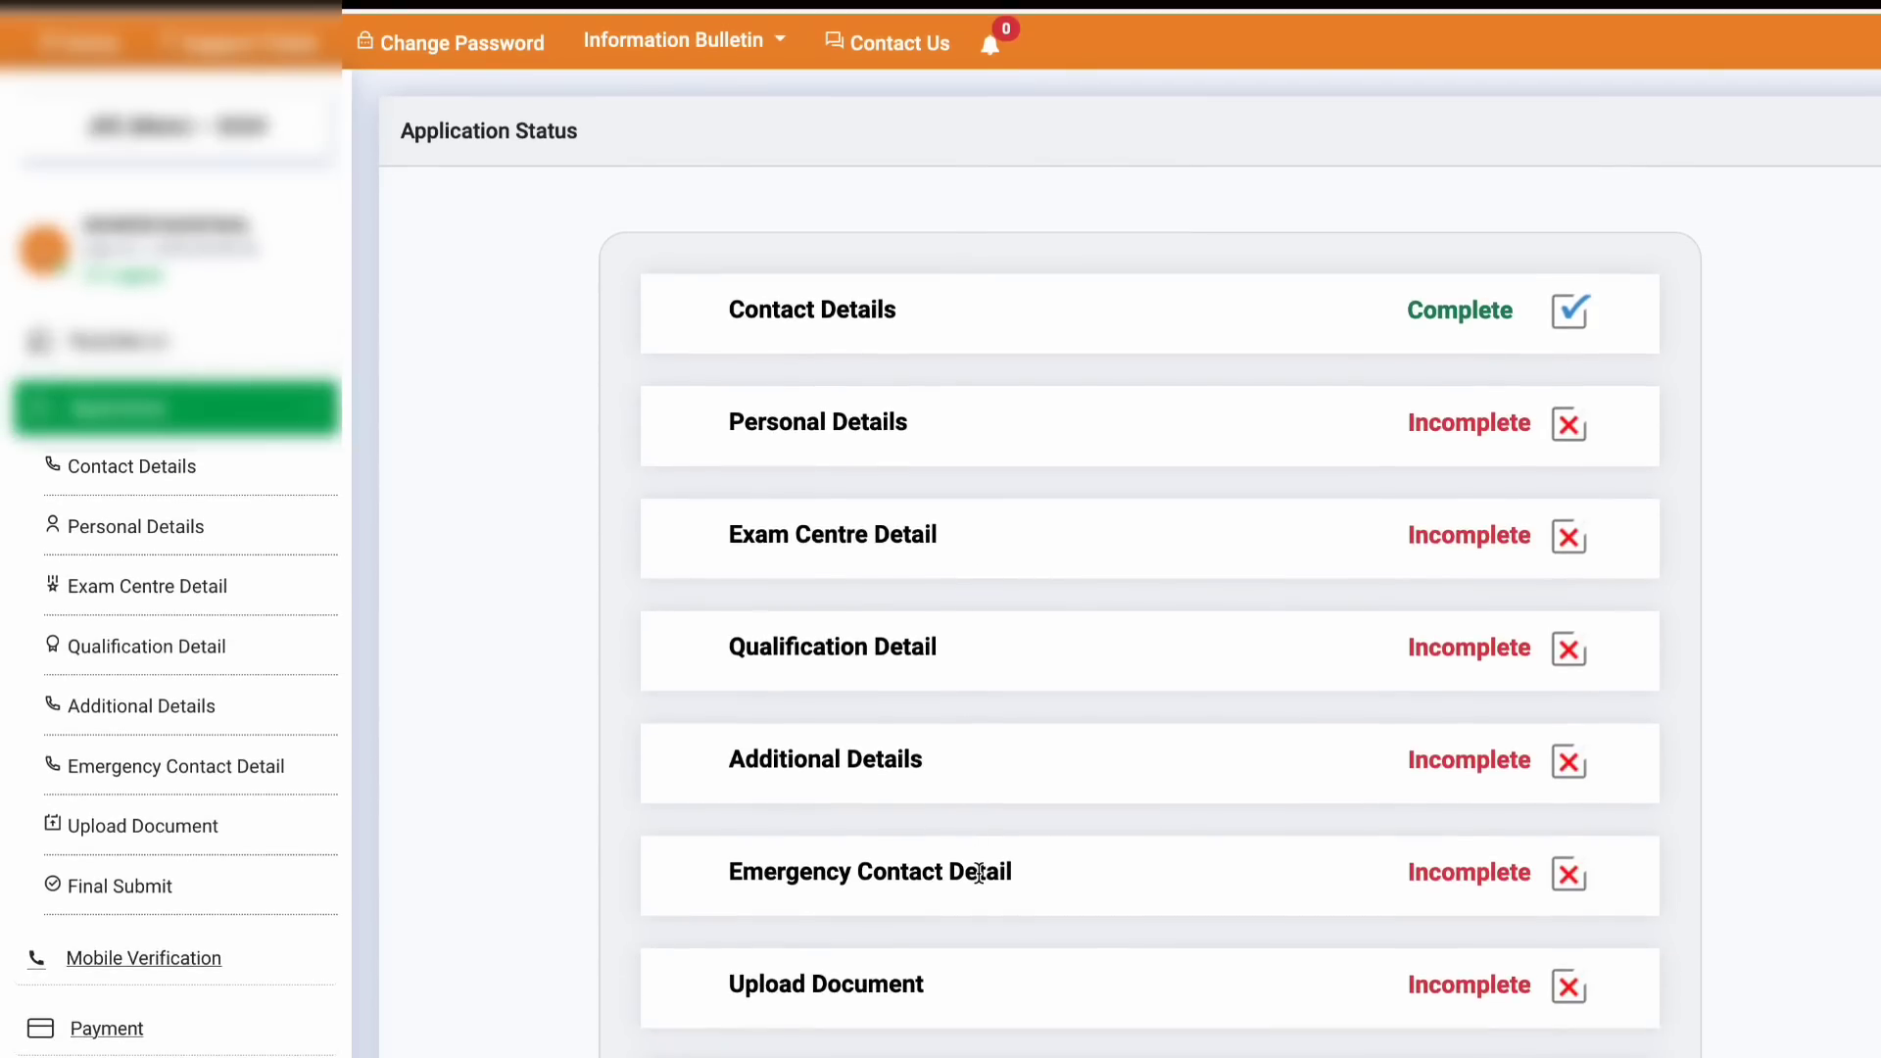
scroll(991, 949, "down", 2)
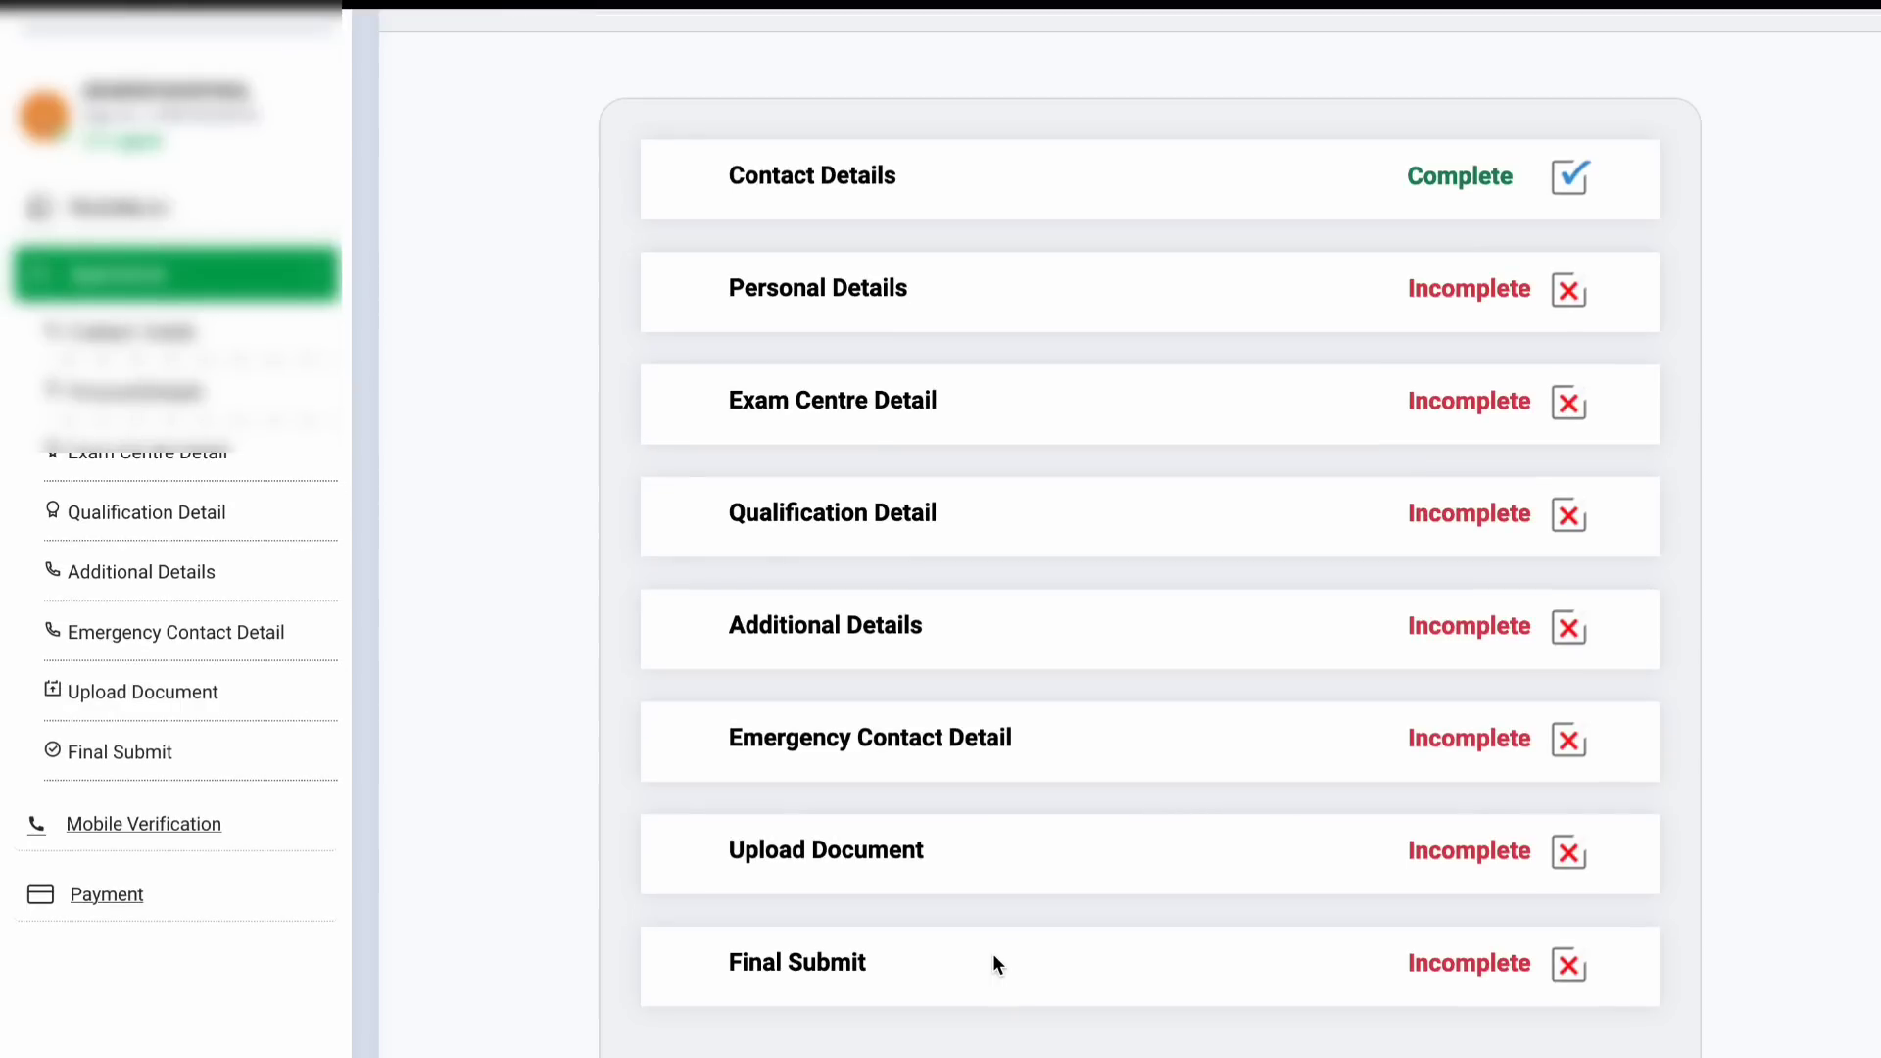
scroll(992, 954, "down", 1)
scroll(991, 954, "up", 1)
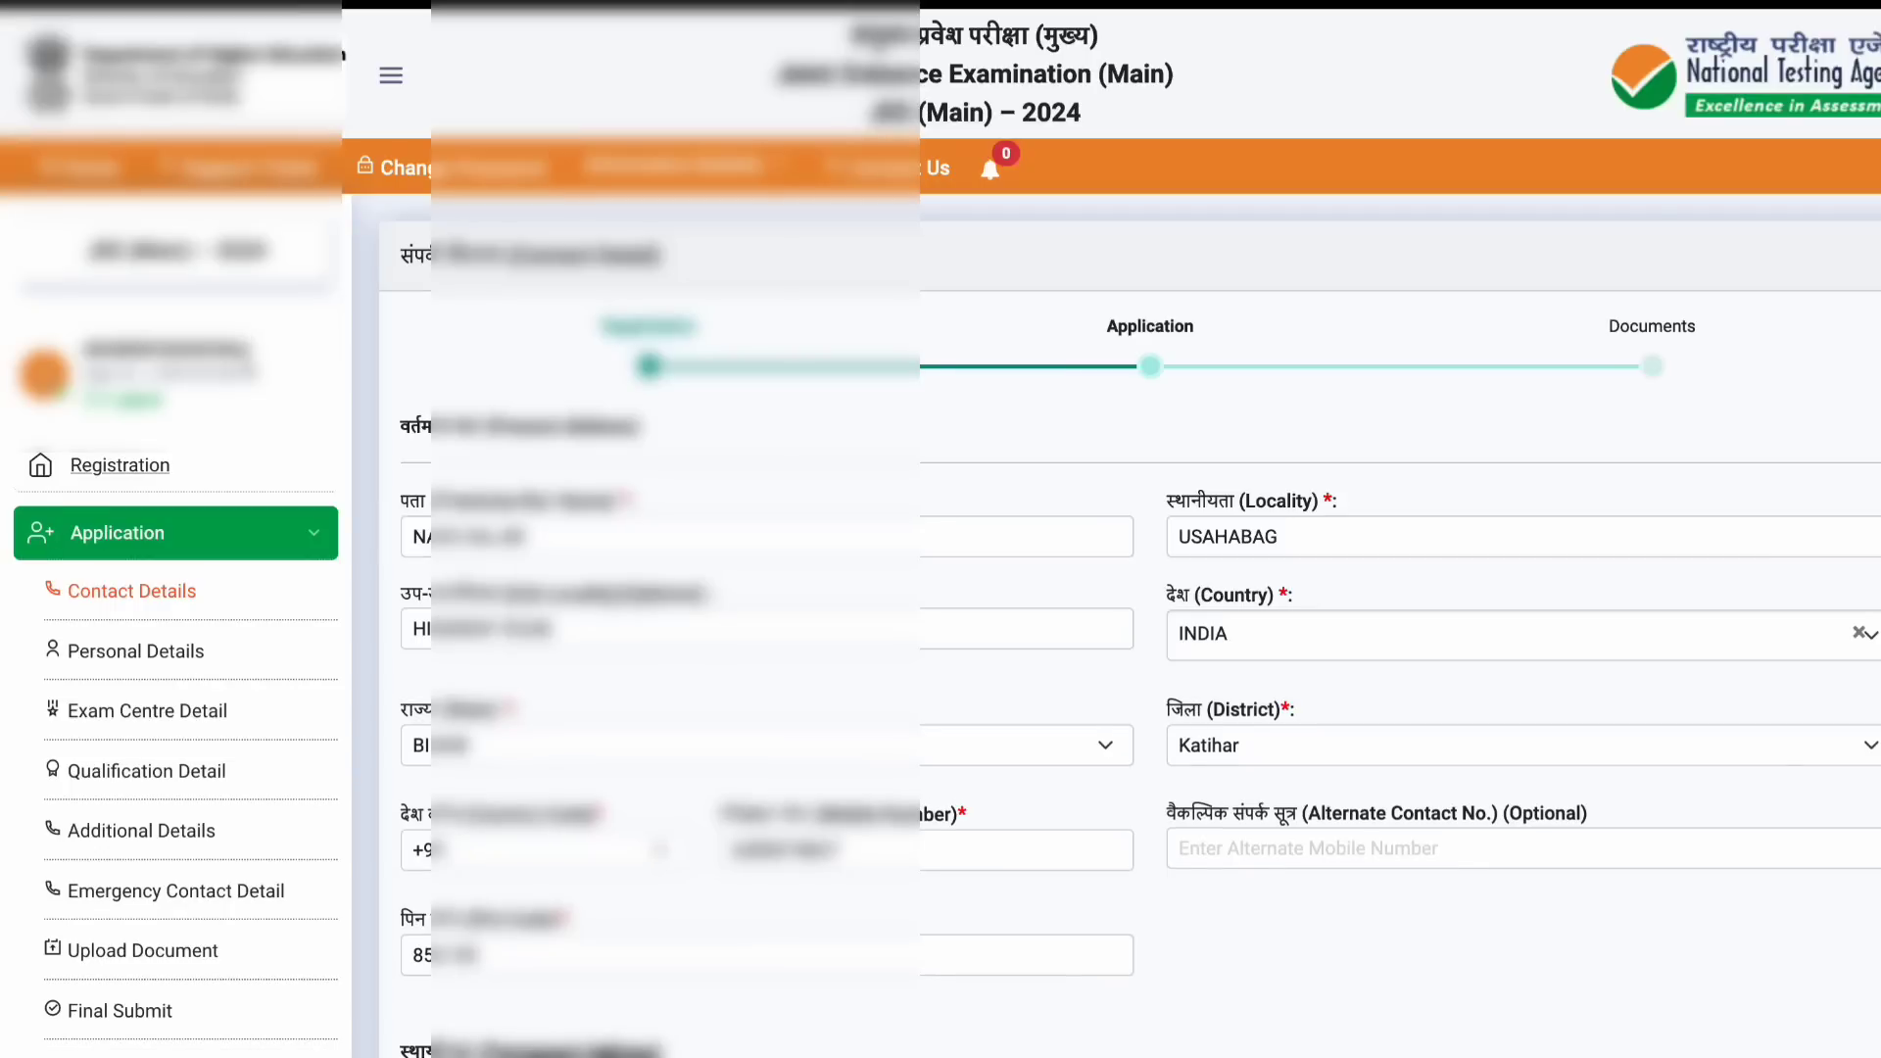
scroll(743, 459, "down", 3)
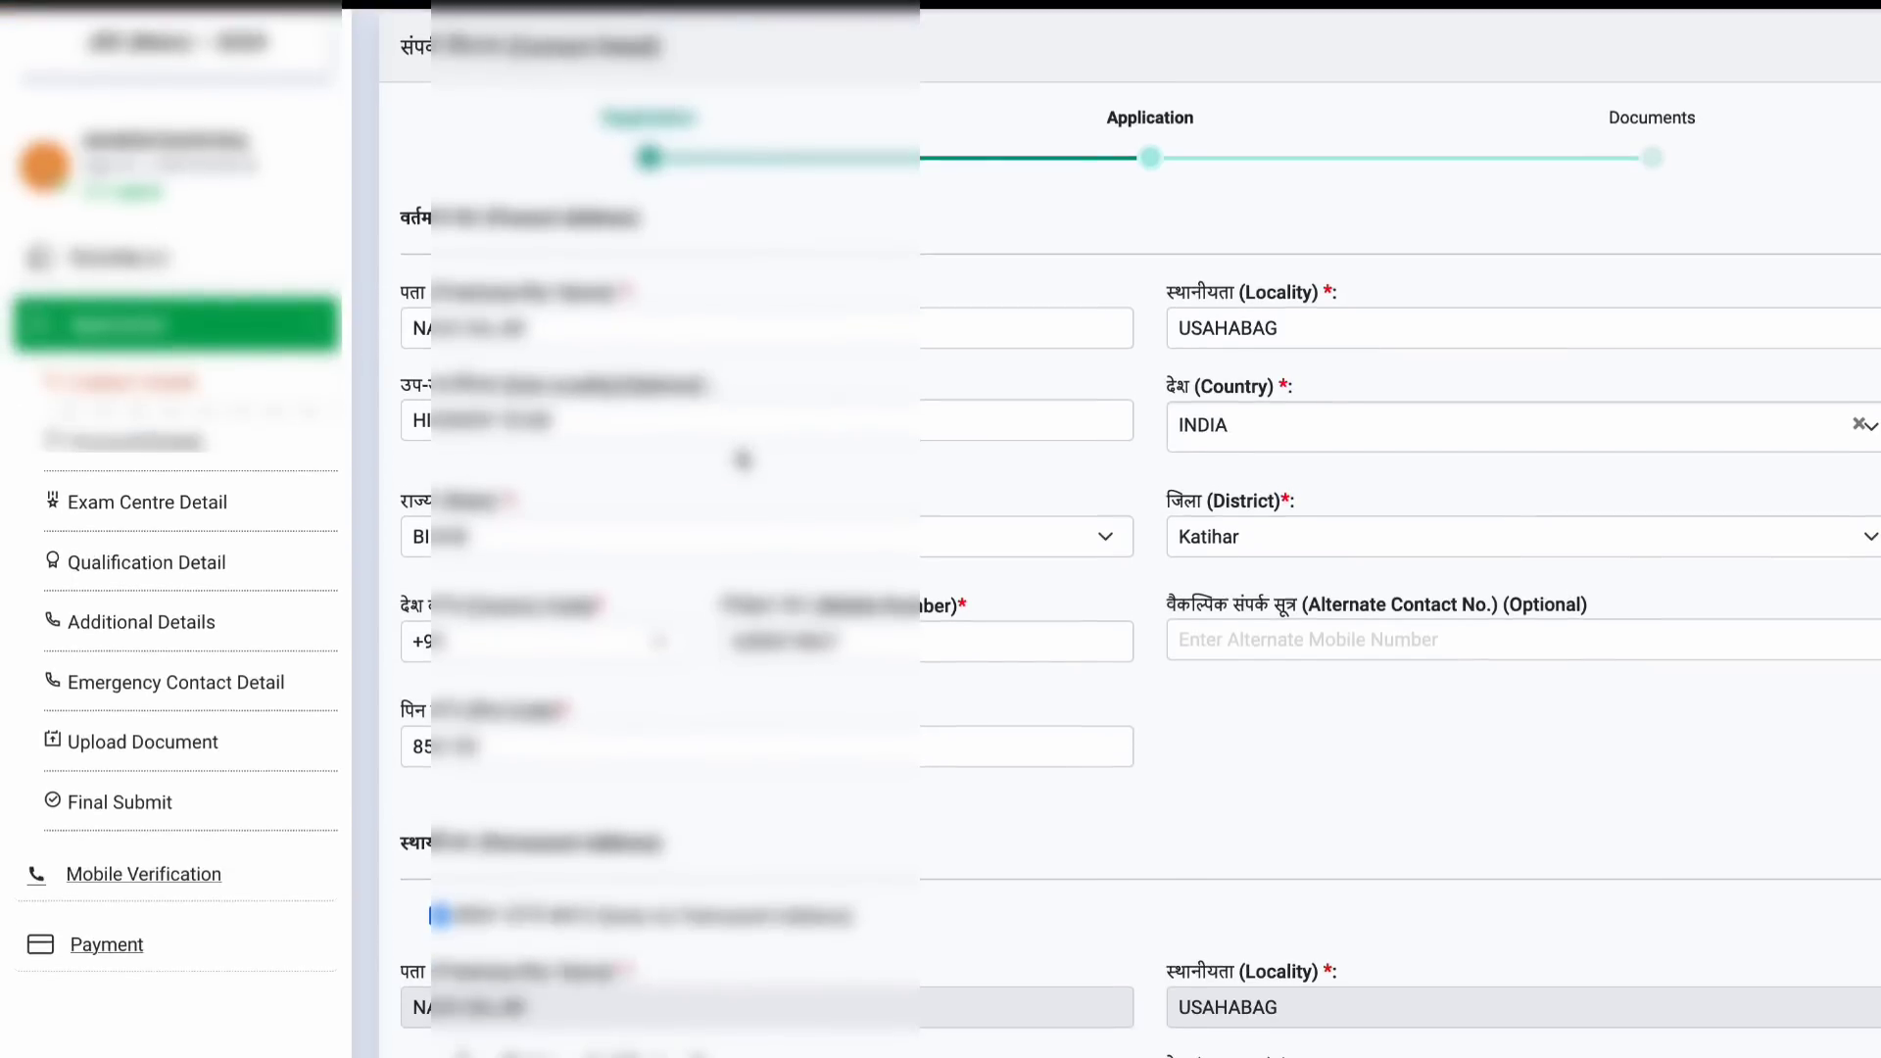
scroll(742, 459, "down", 10)
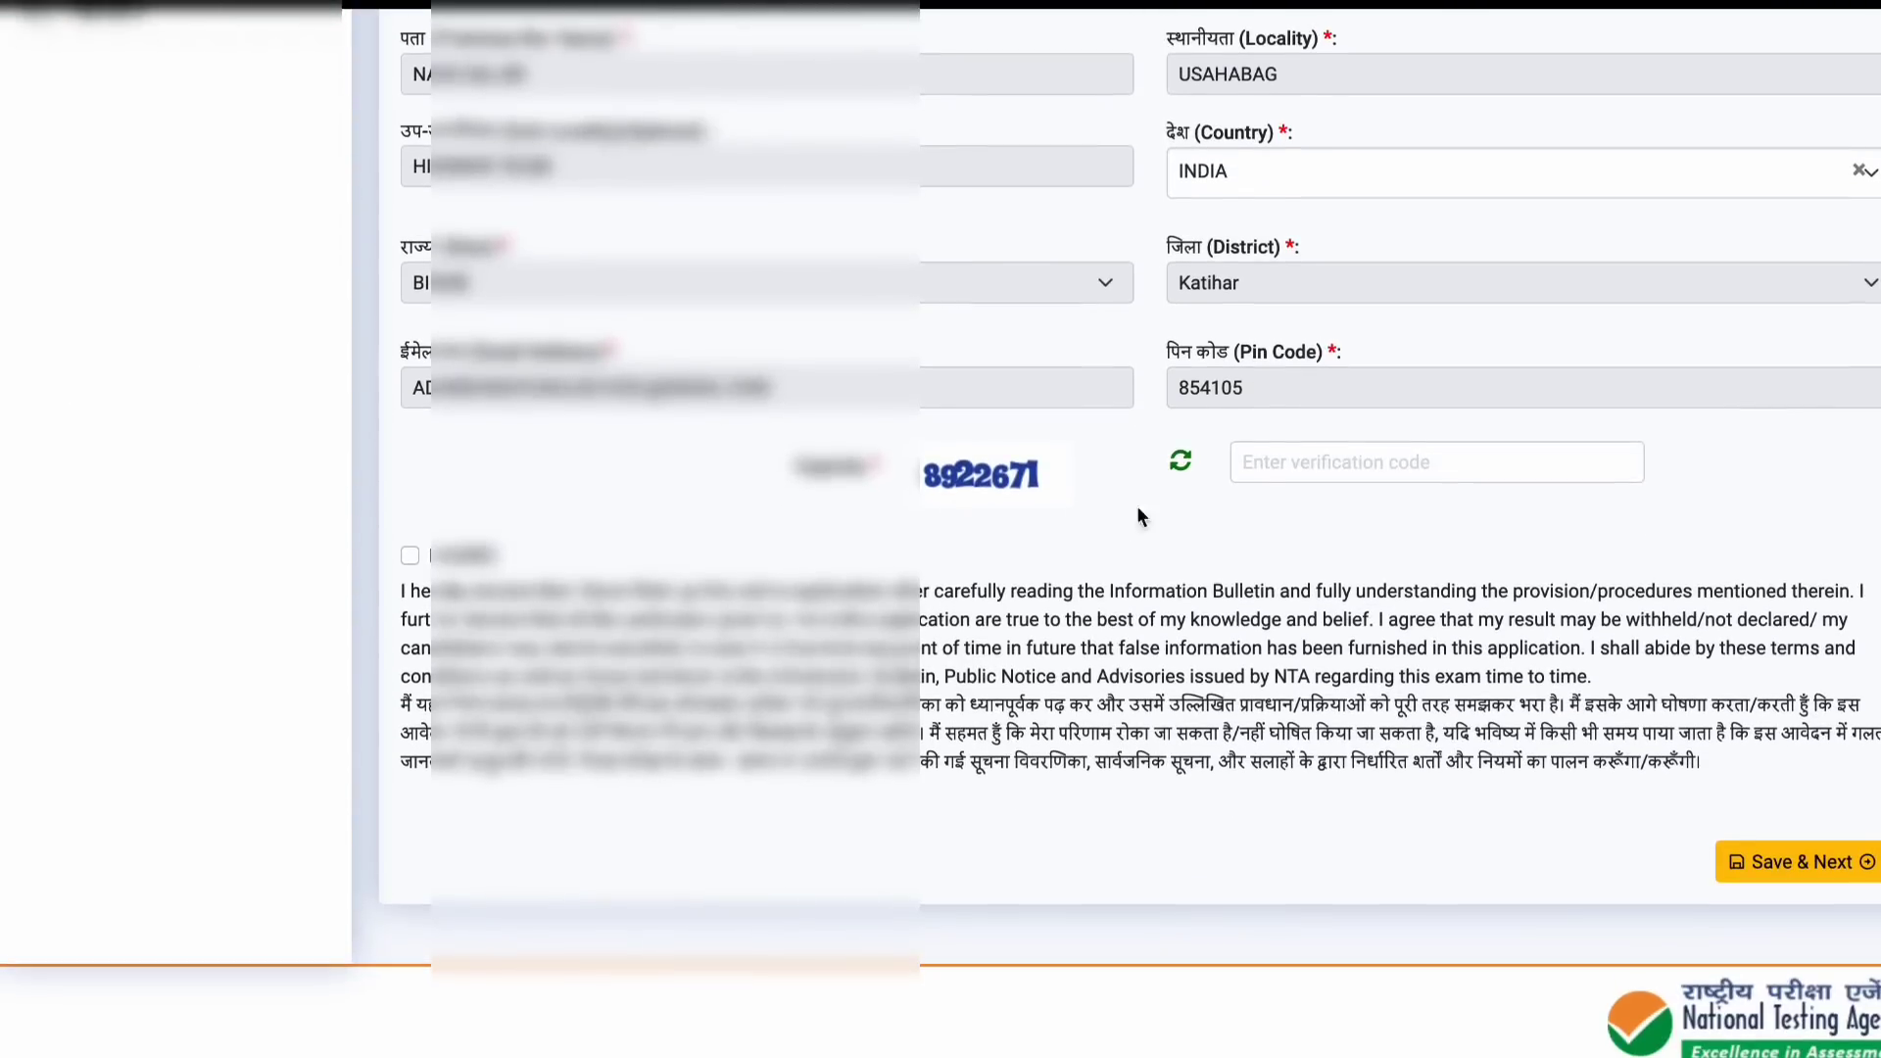
left_click(1284, 455)
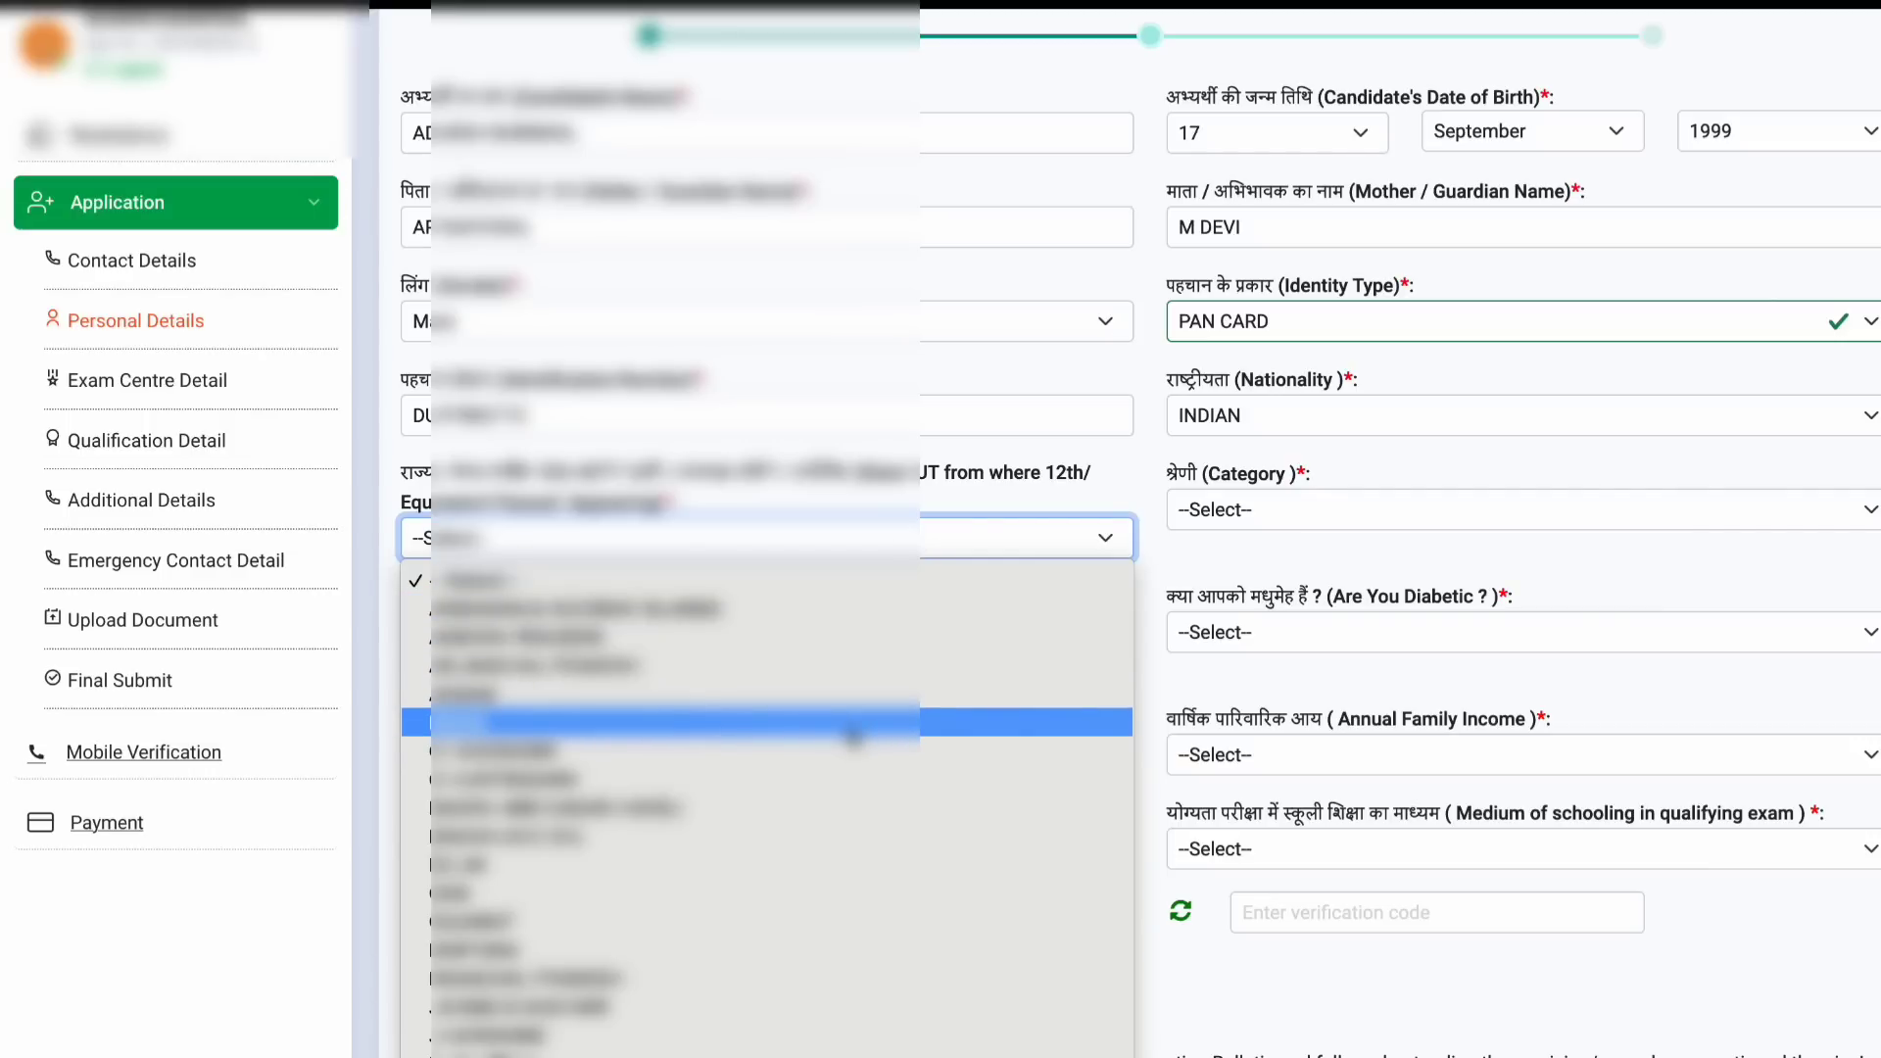
left_click(881, 1035)
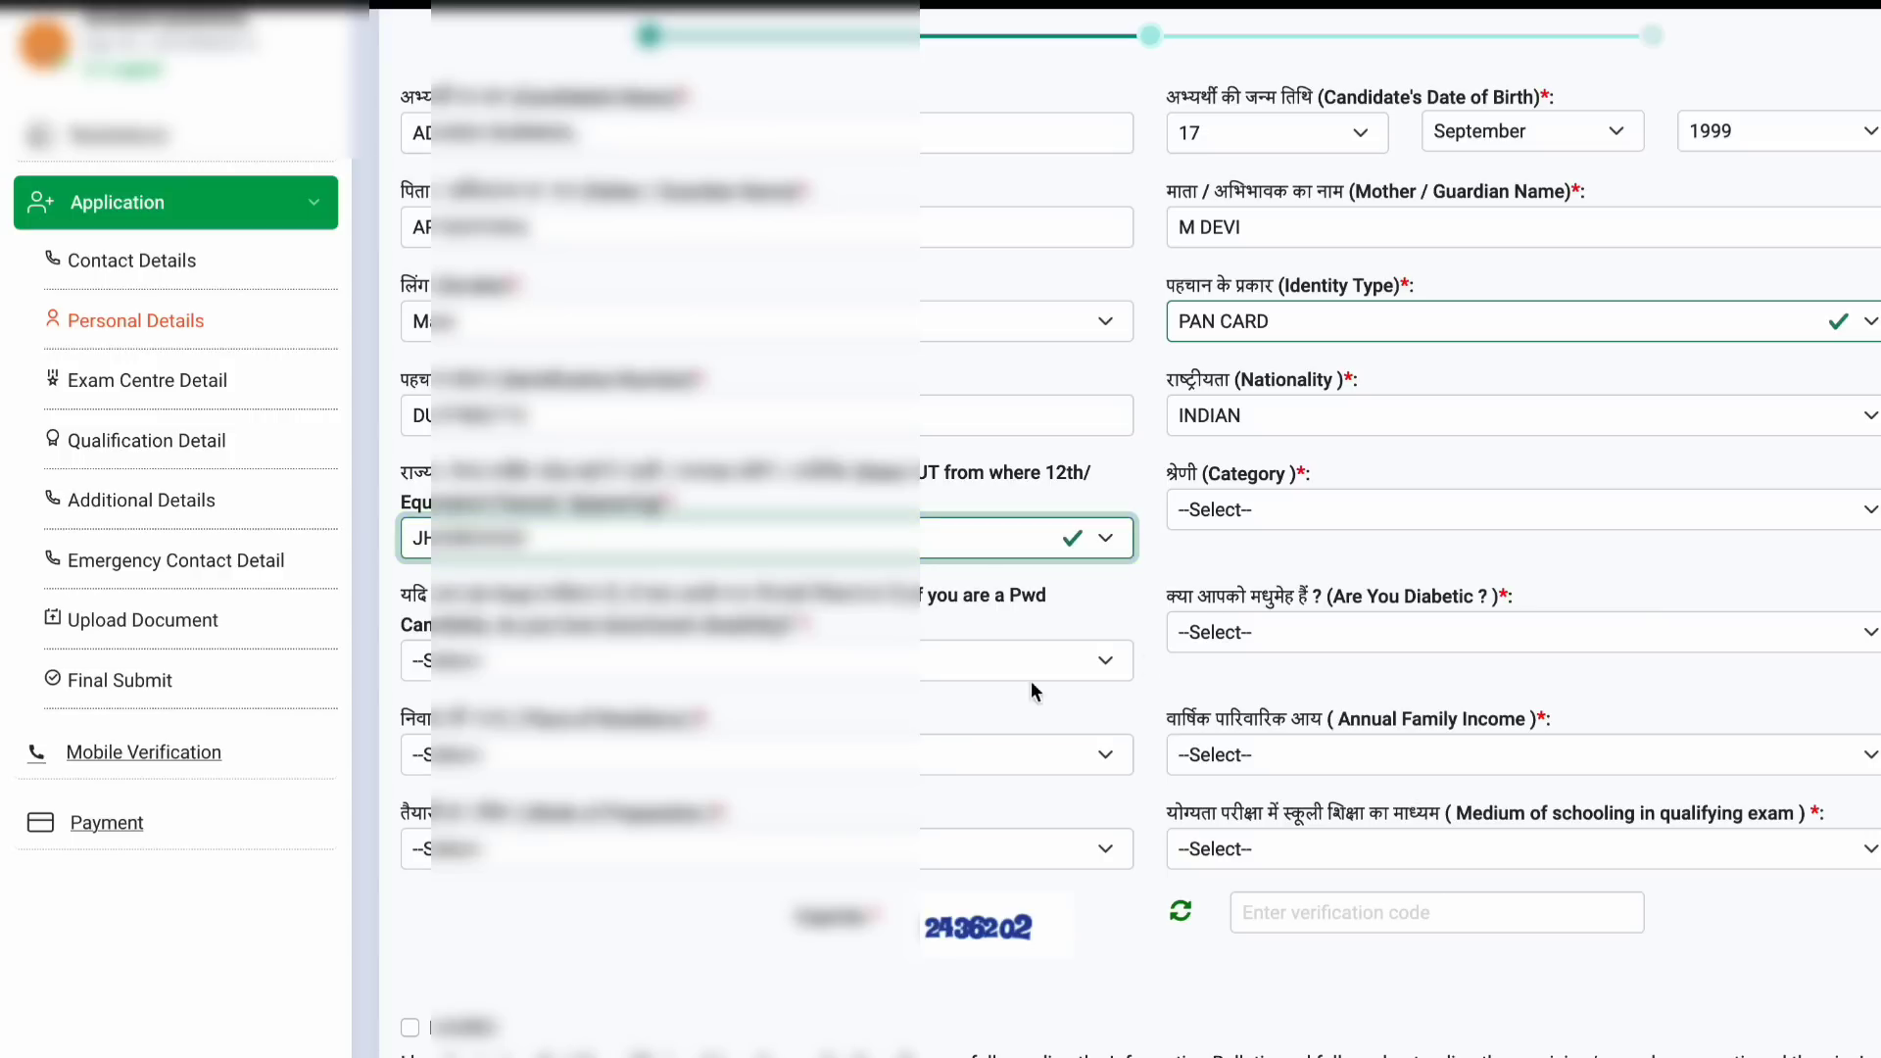
Step: Set category to General, answer No to PwD and diabetic, and choose place of residence
left_click(1291, 501)
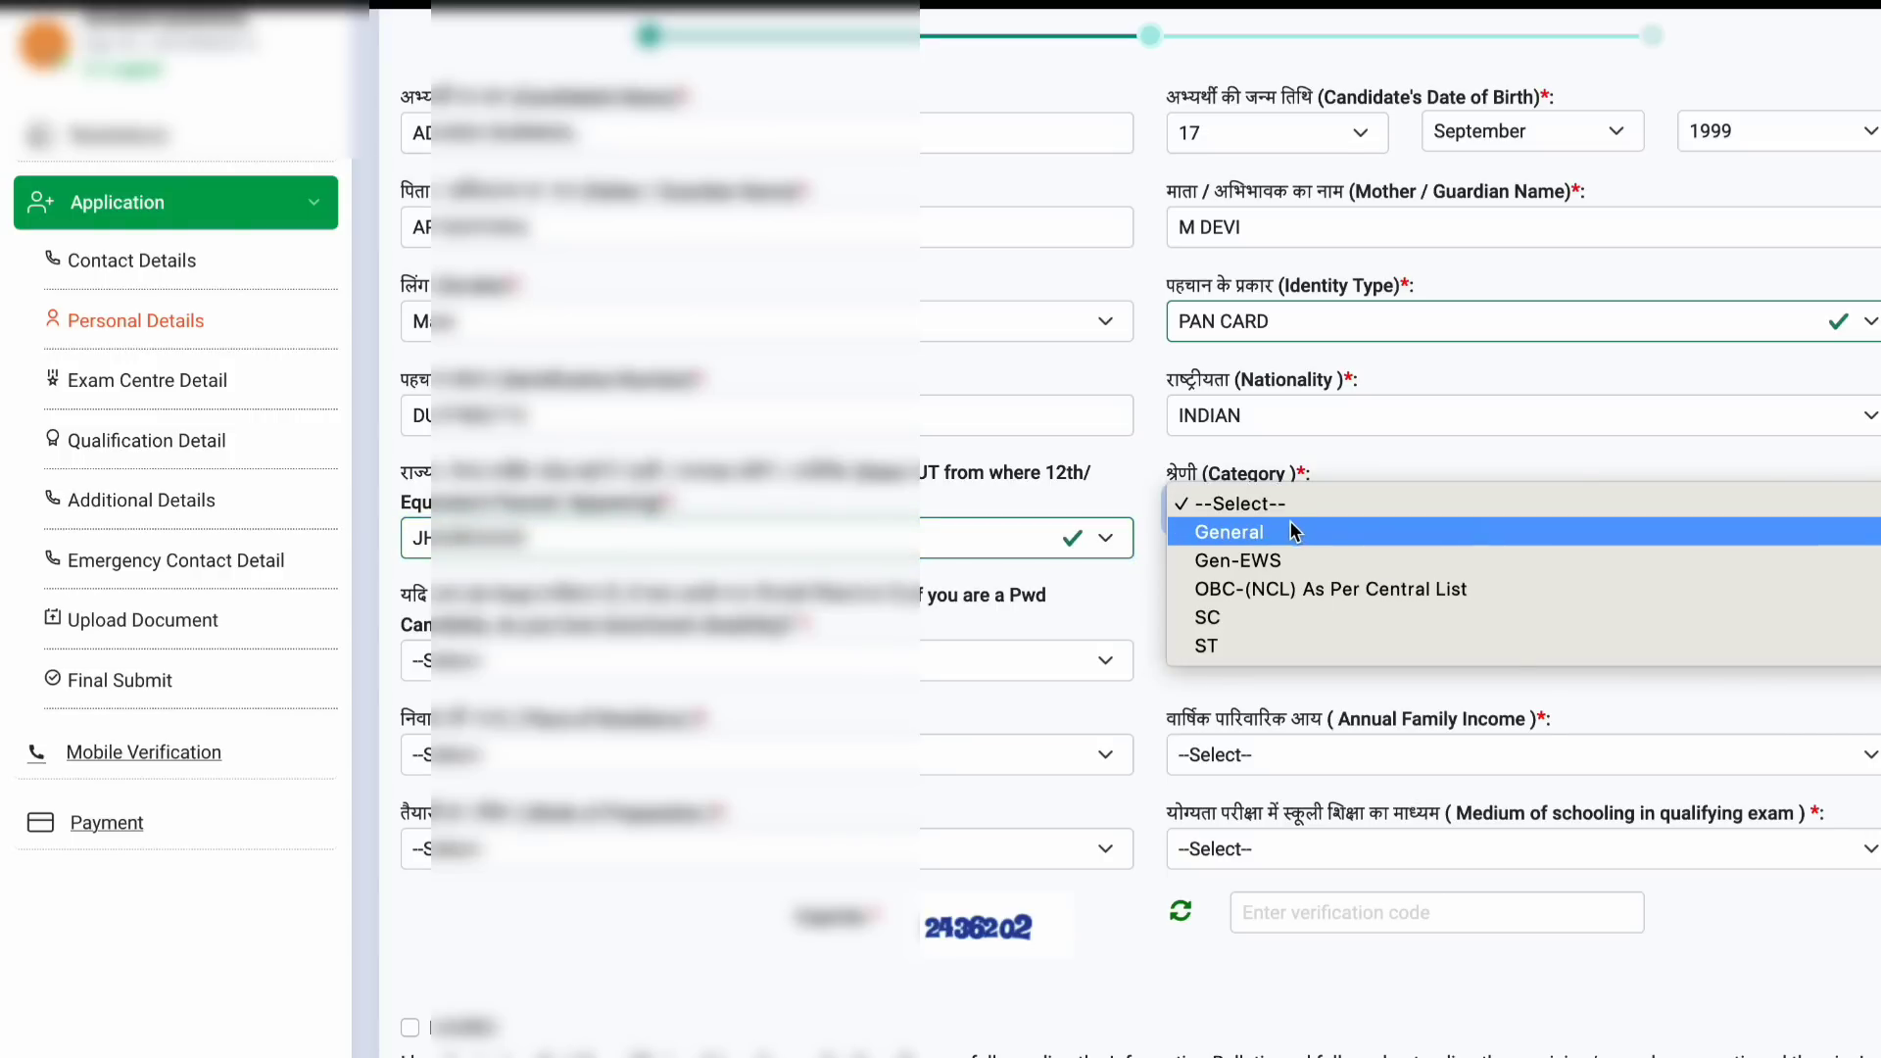
left_click(1289, 532)
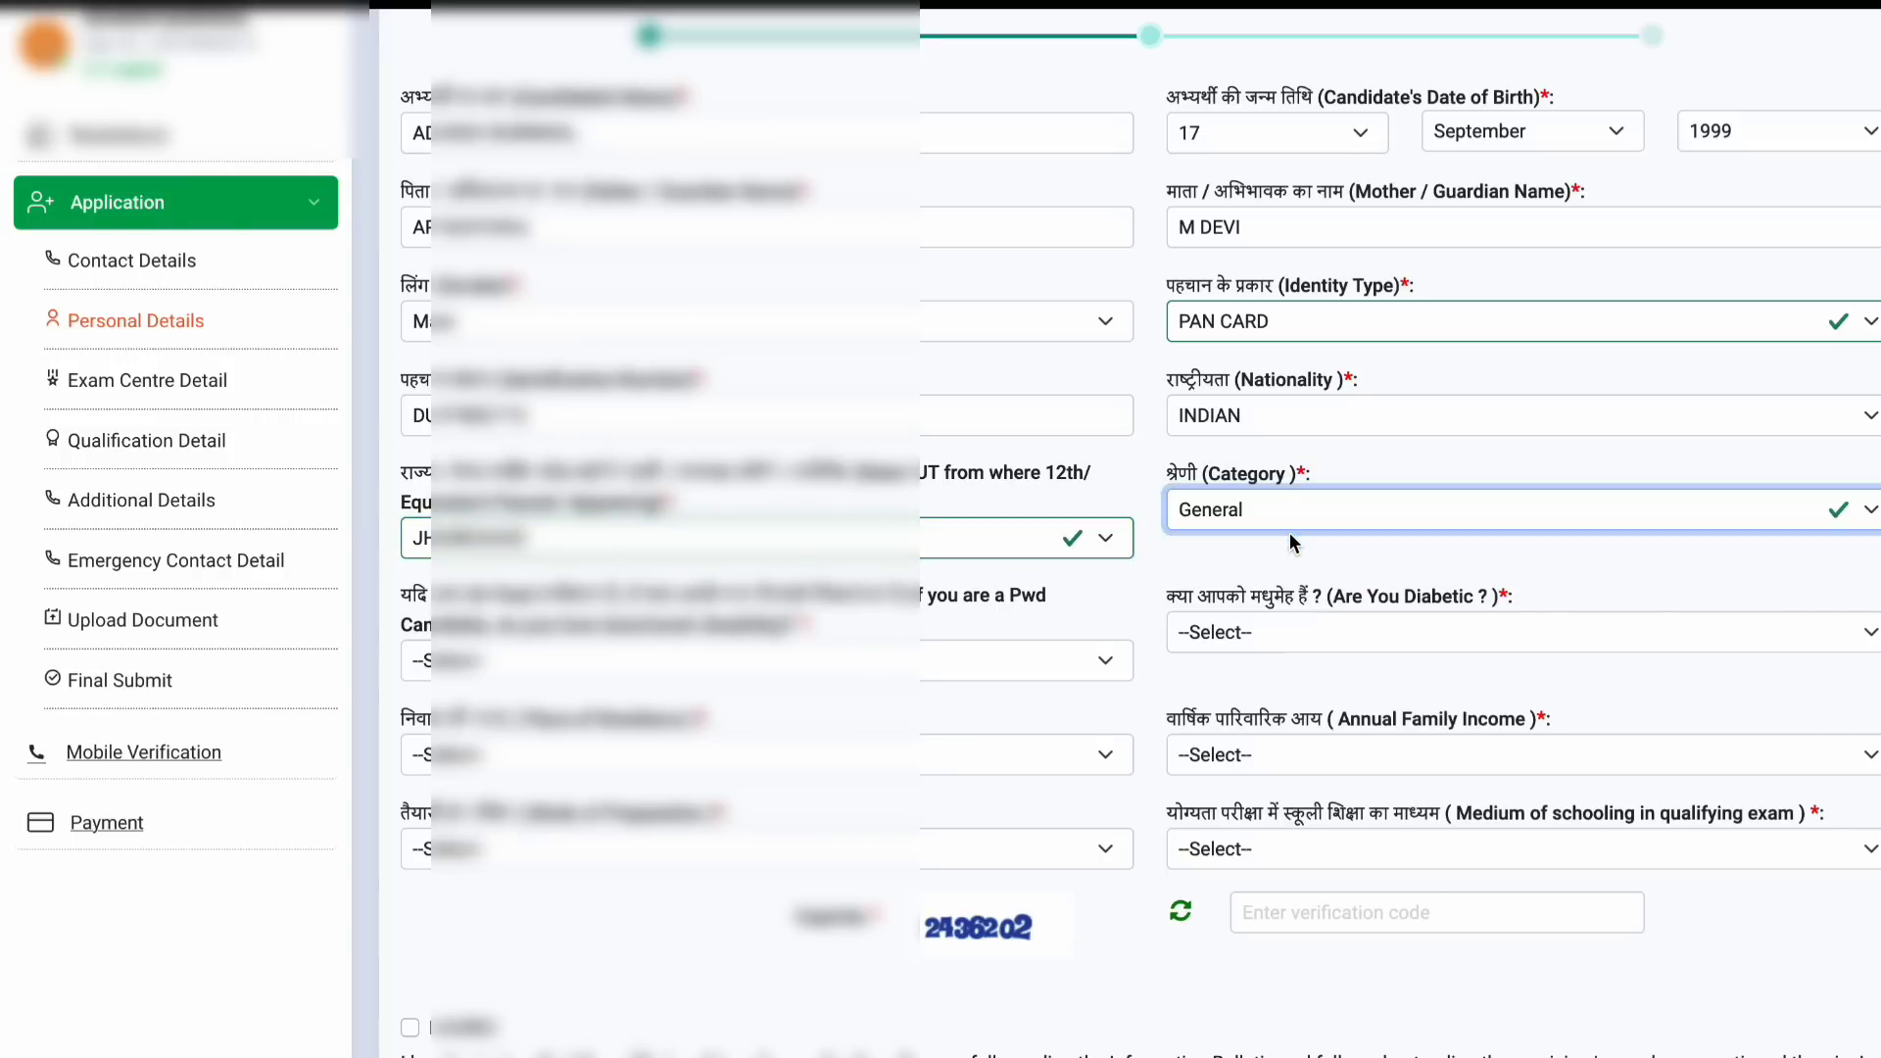
left_click(803, 672)
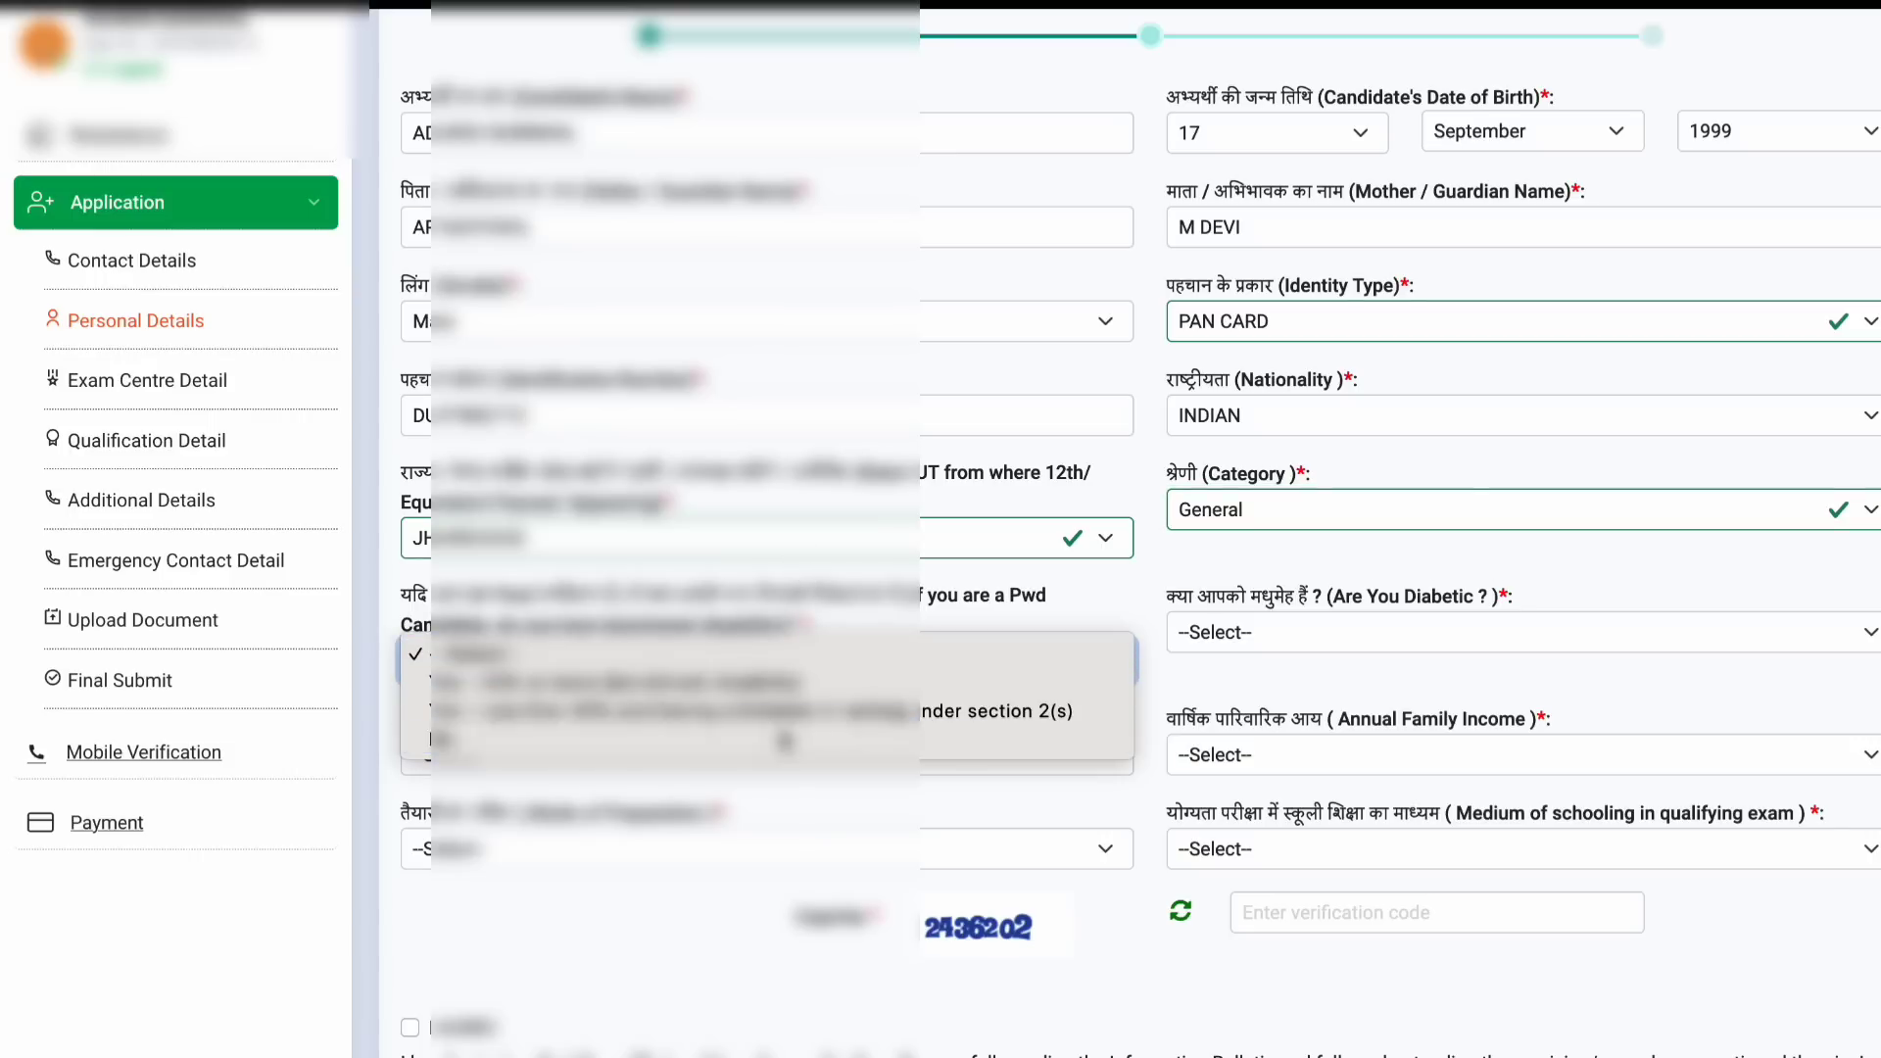
left_click(784, 739)
left_click(1313, 635)
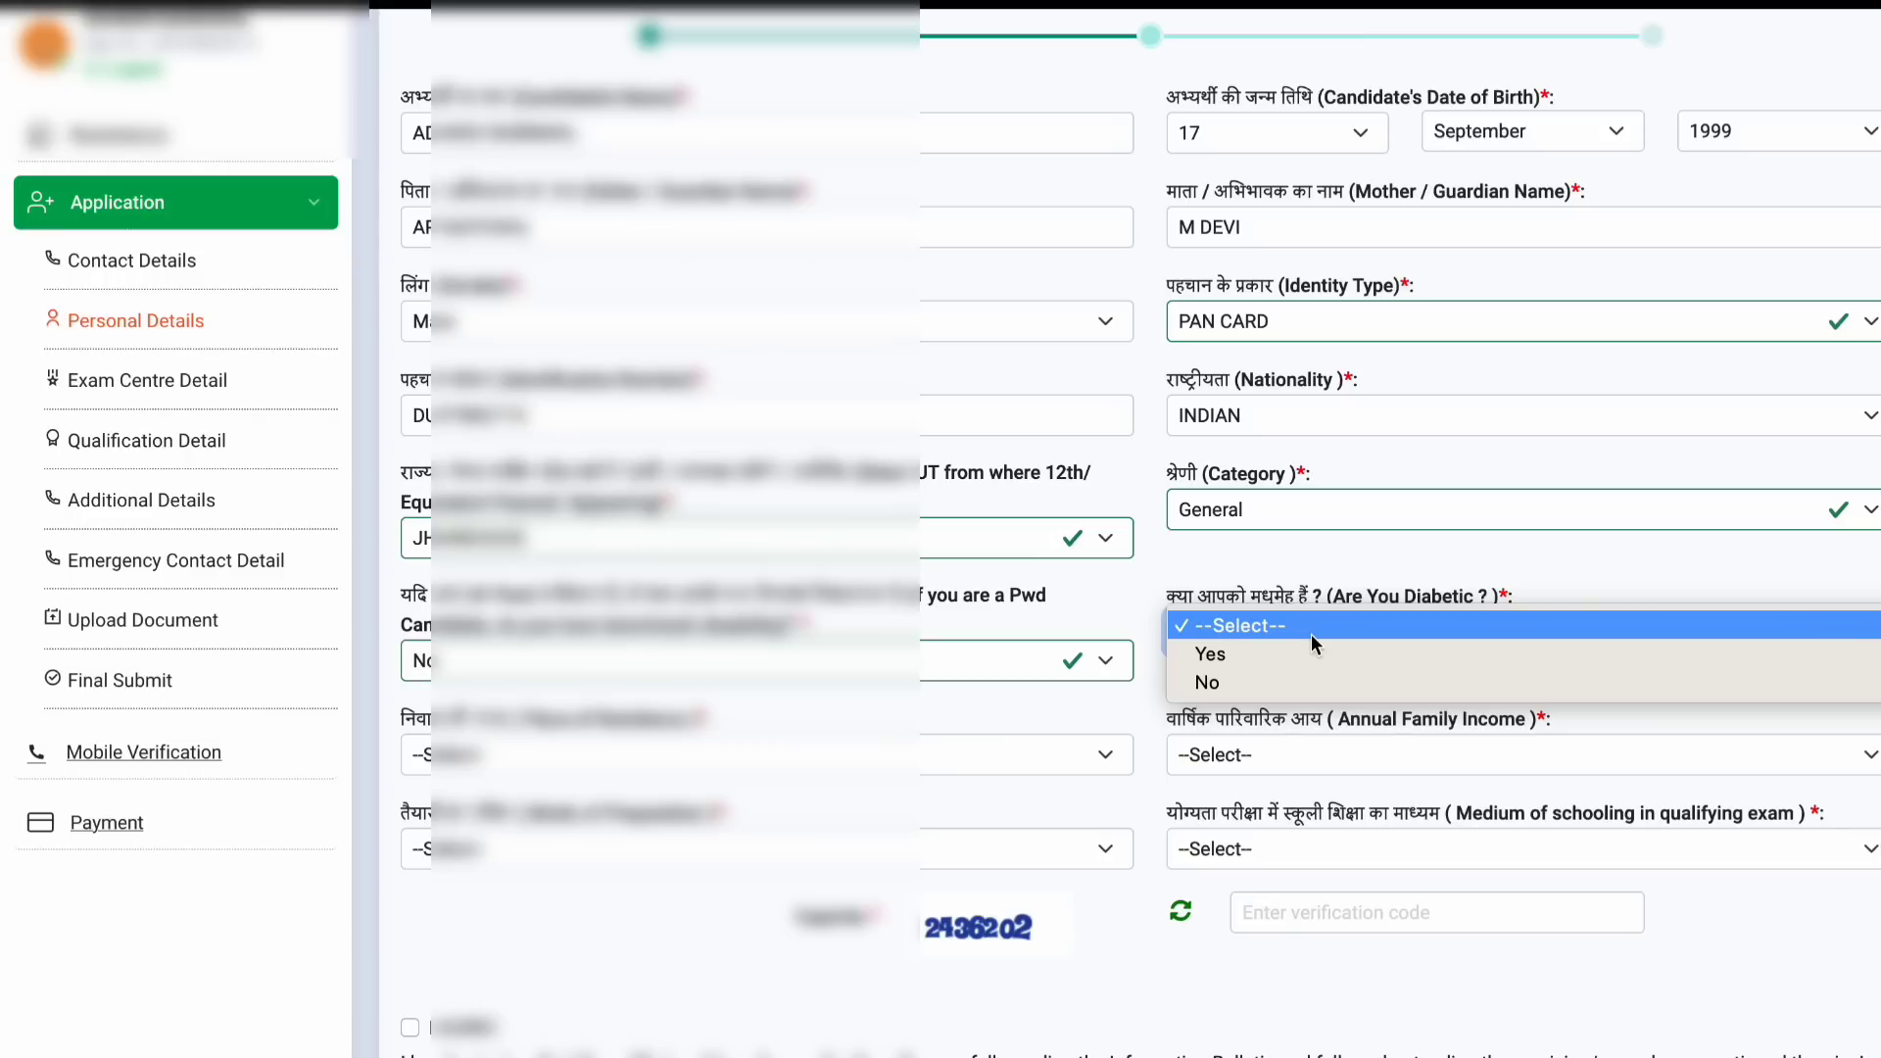
left_click(1297, 682)
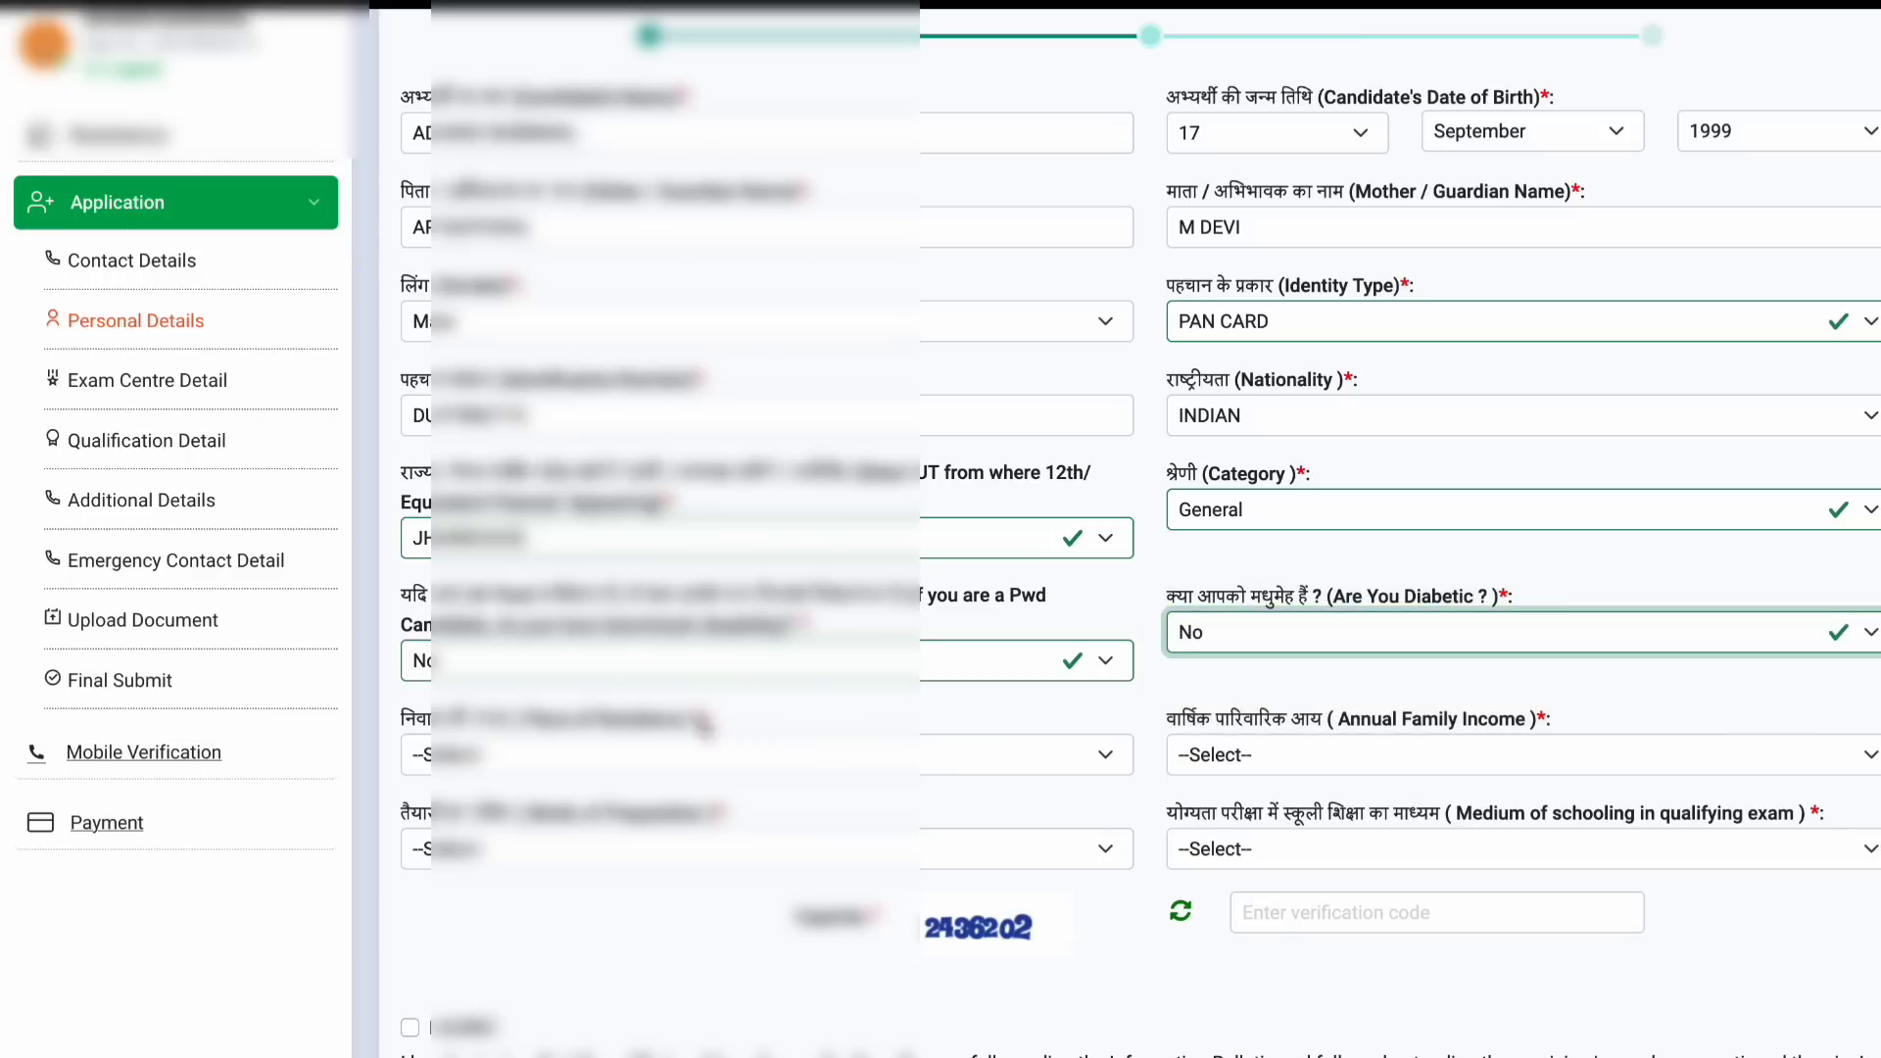
left_click(682, 758)
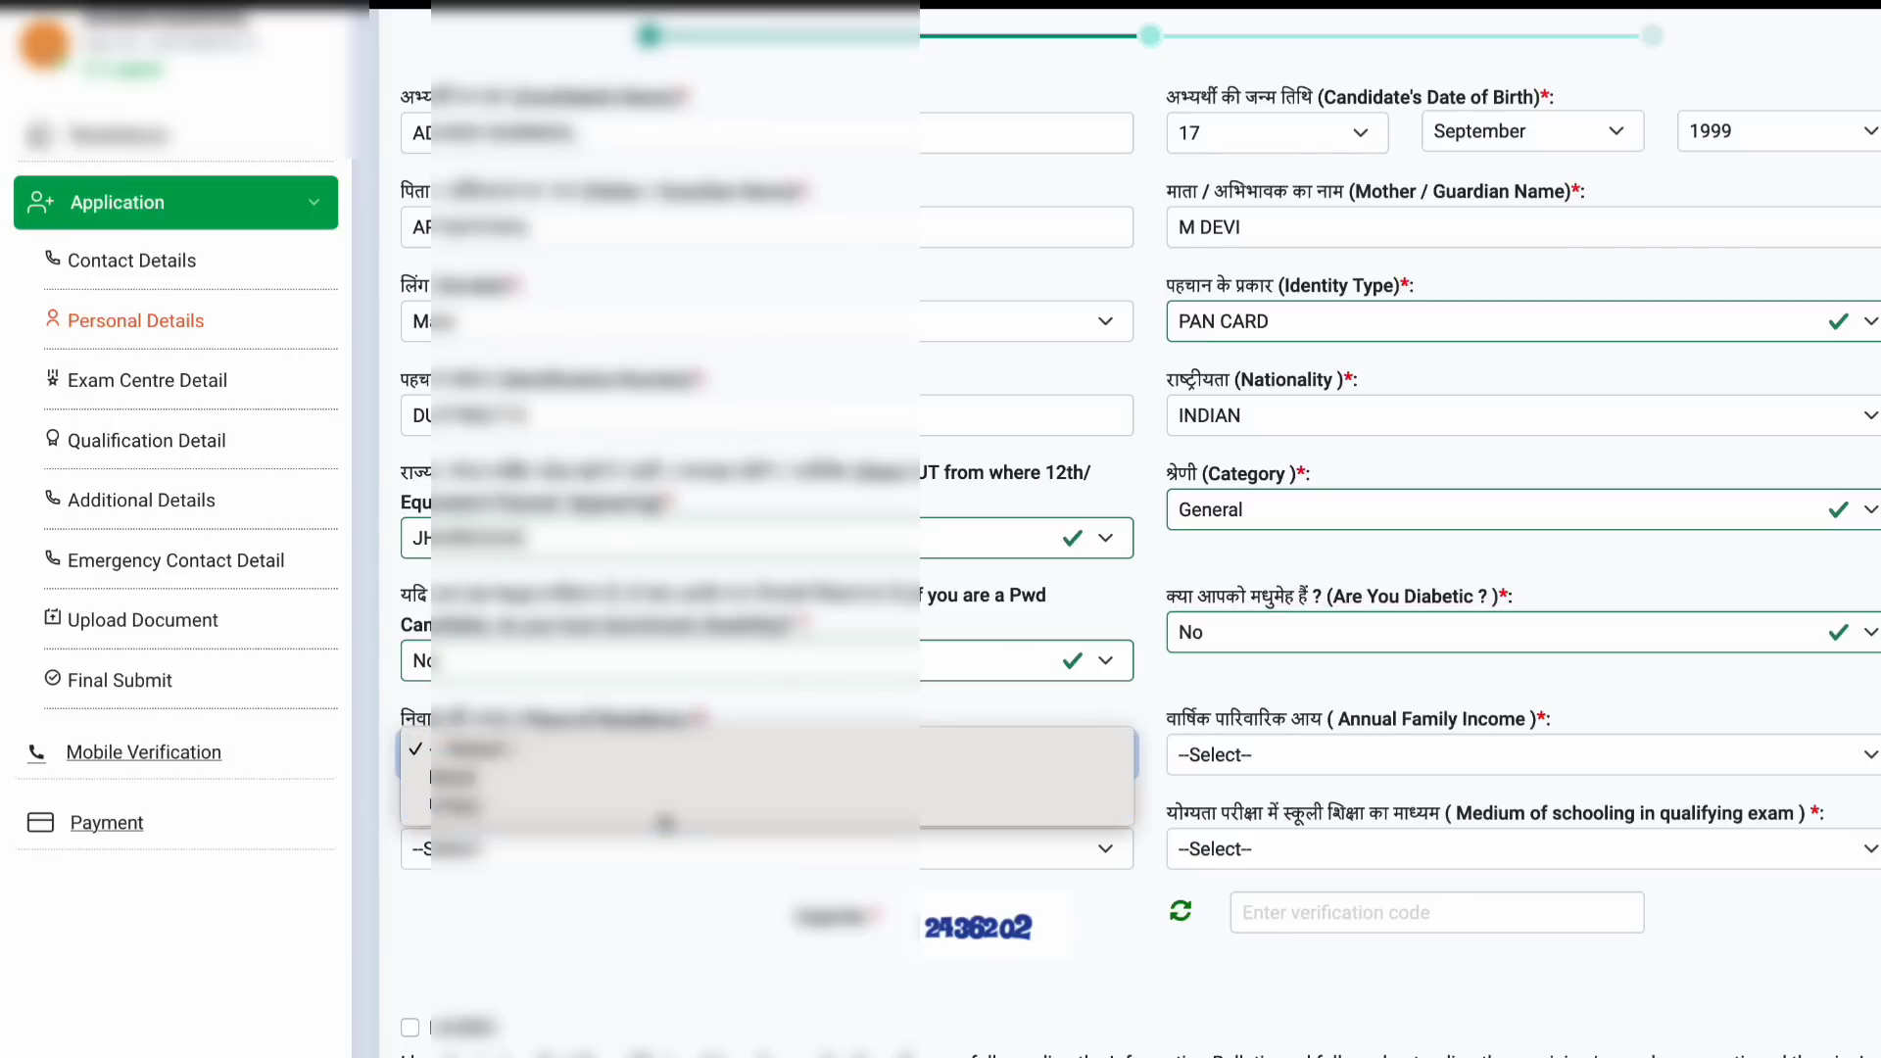
left_click(666, 808)
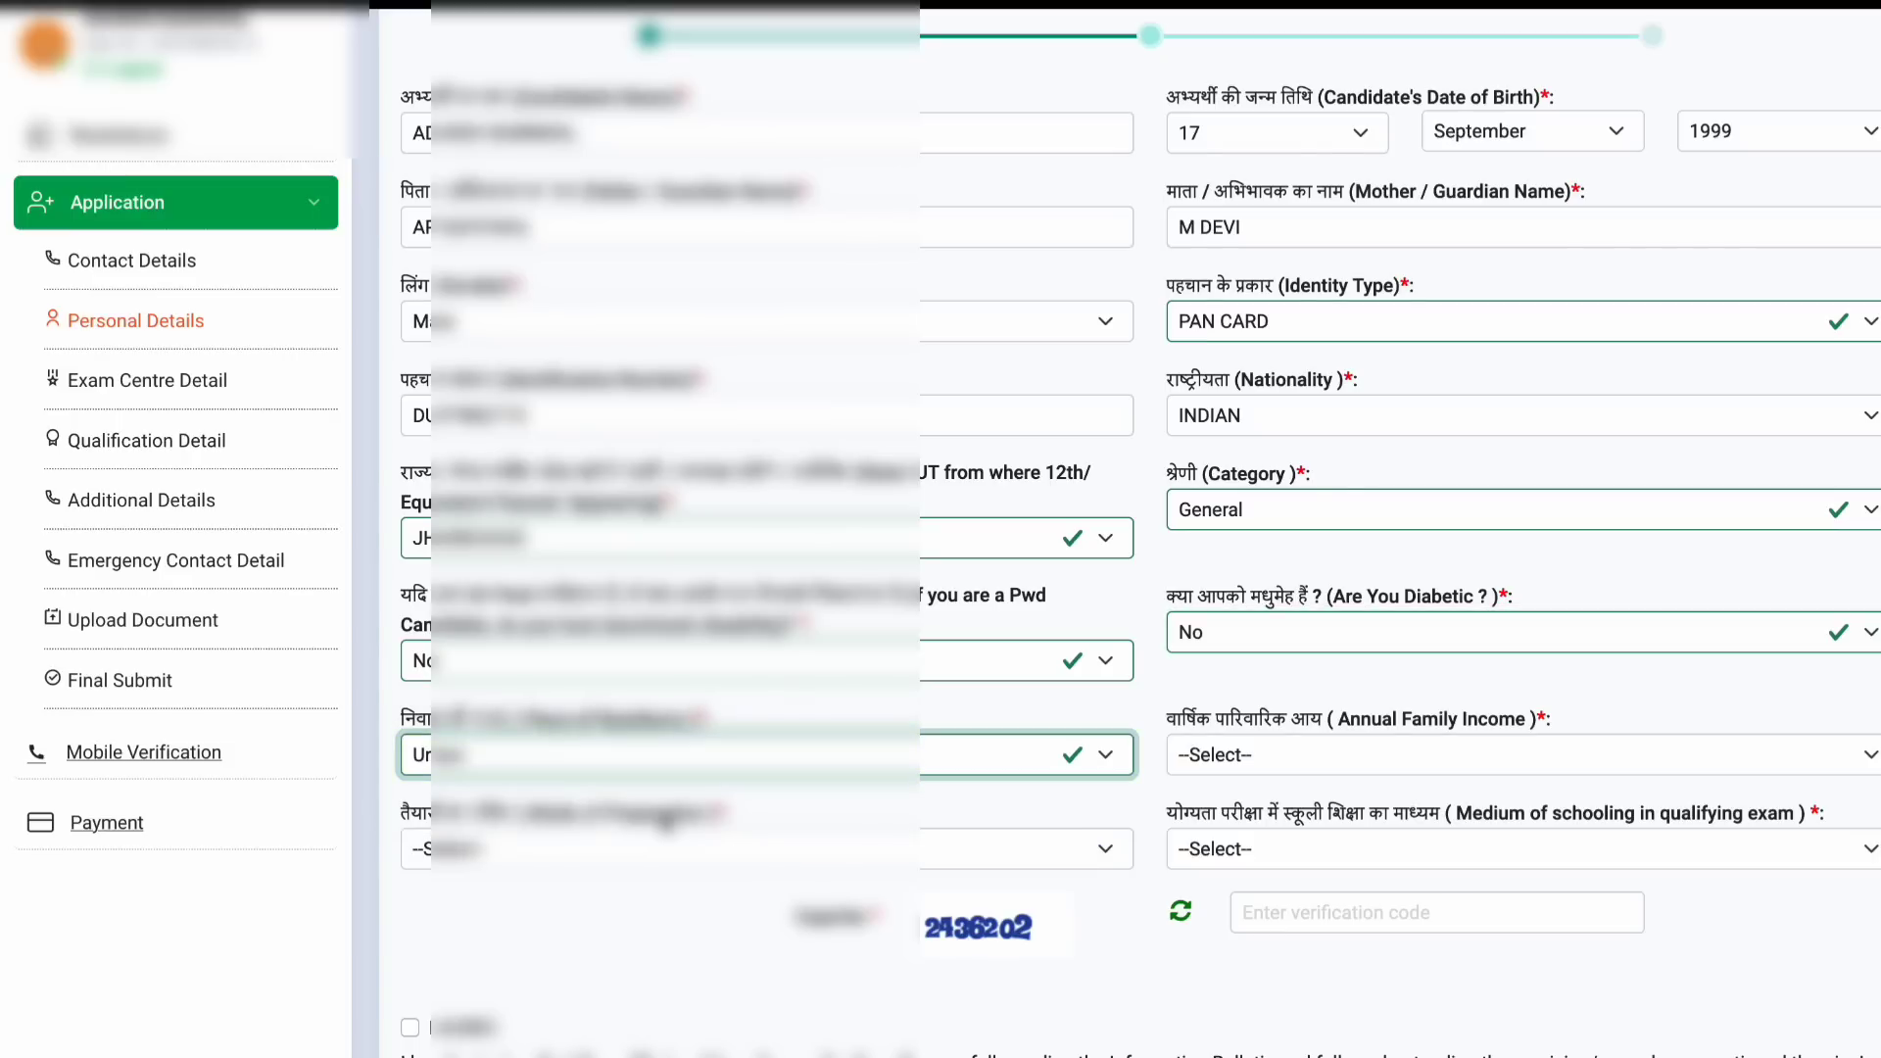
left_click(1310, 764)
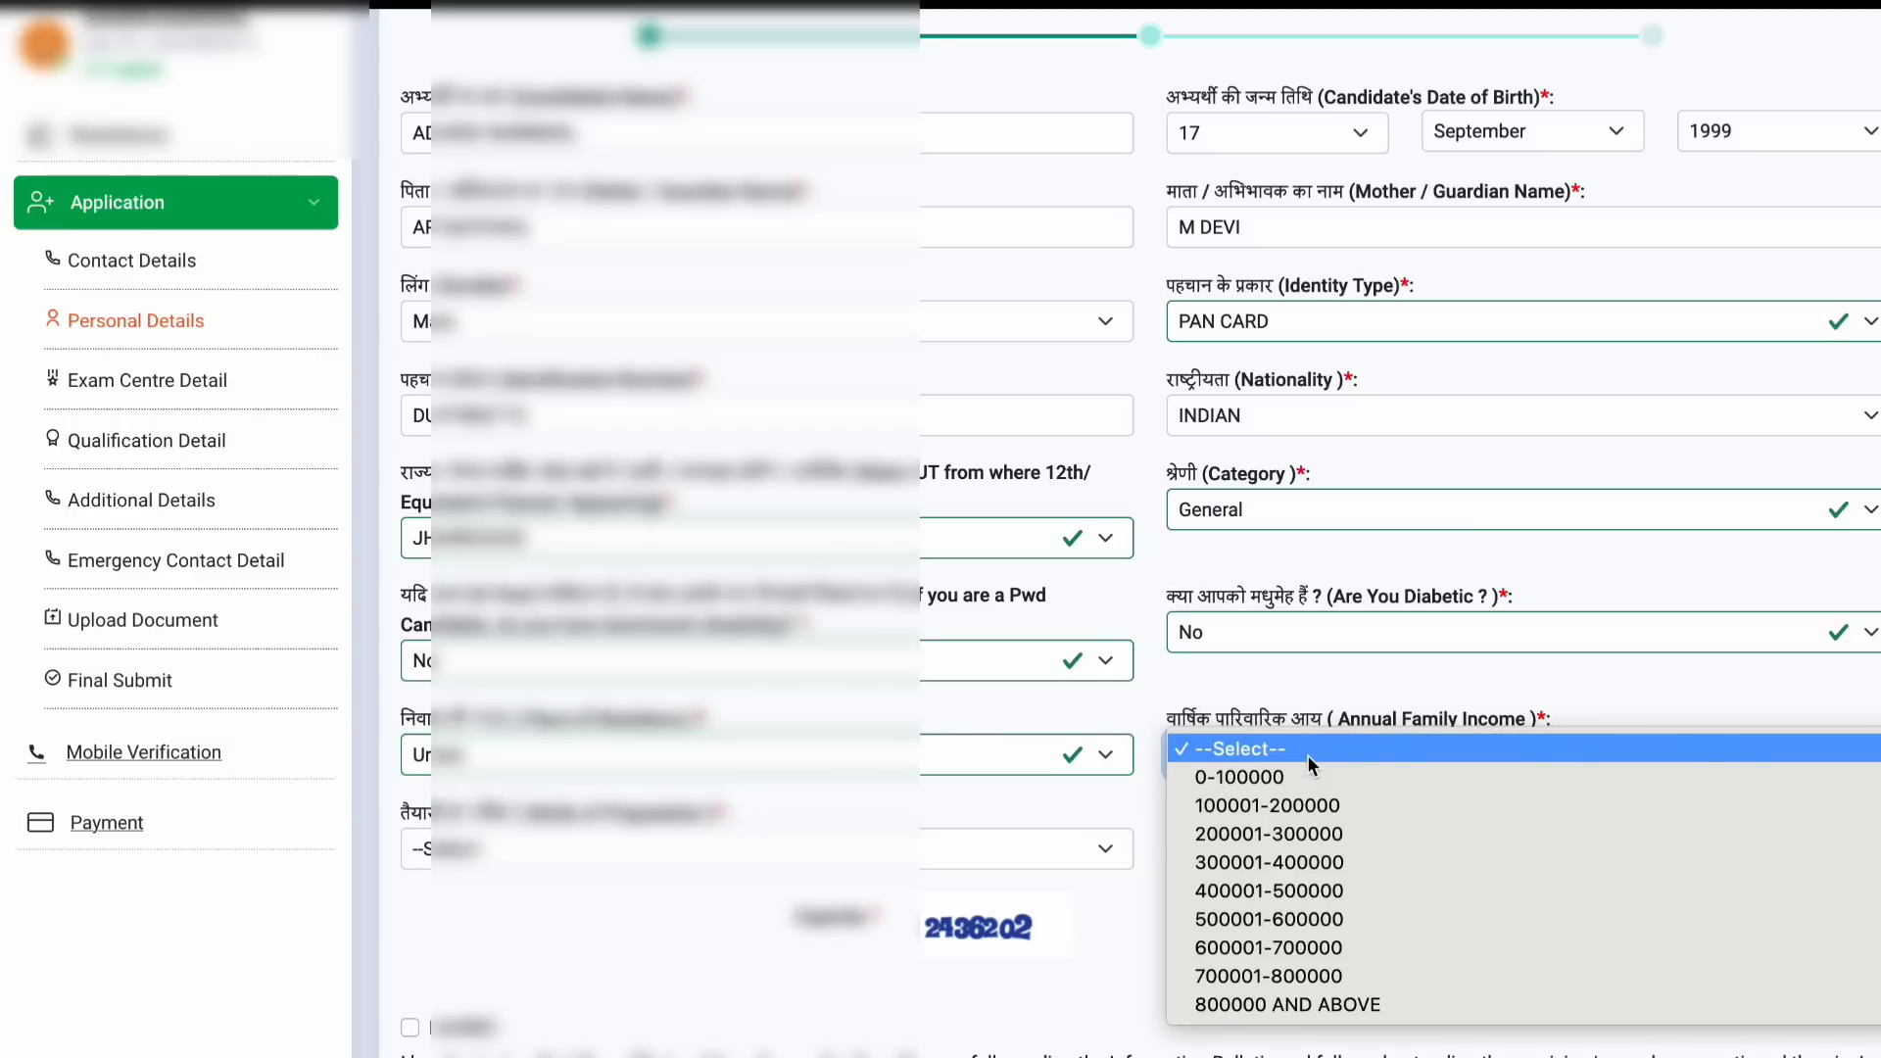
left_click(1322, 889)
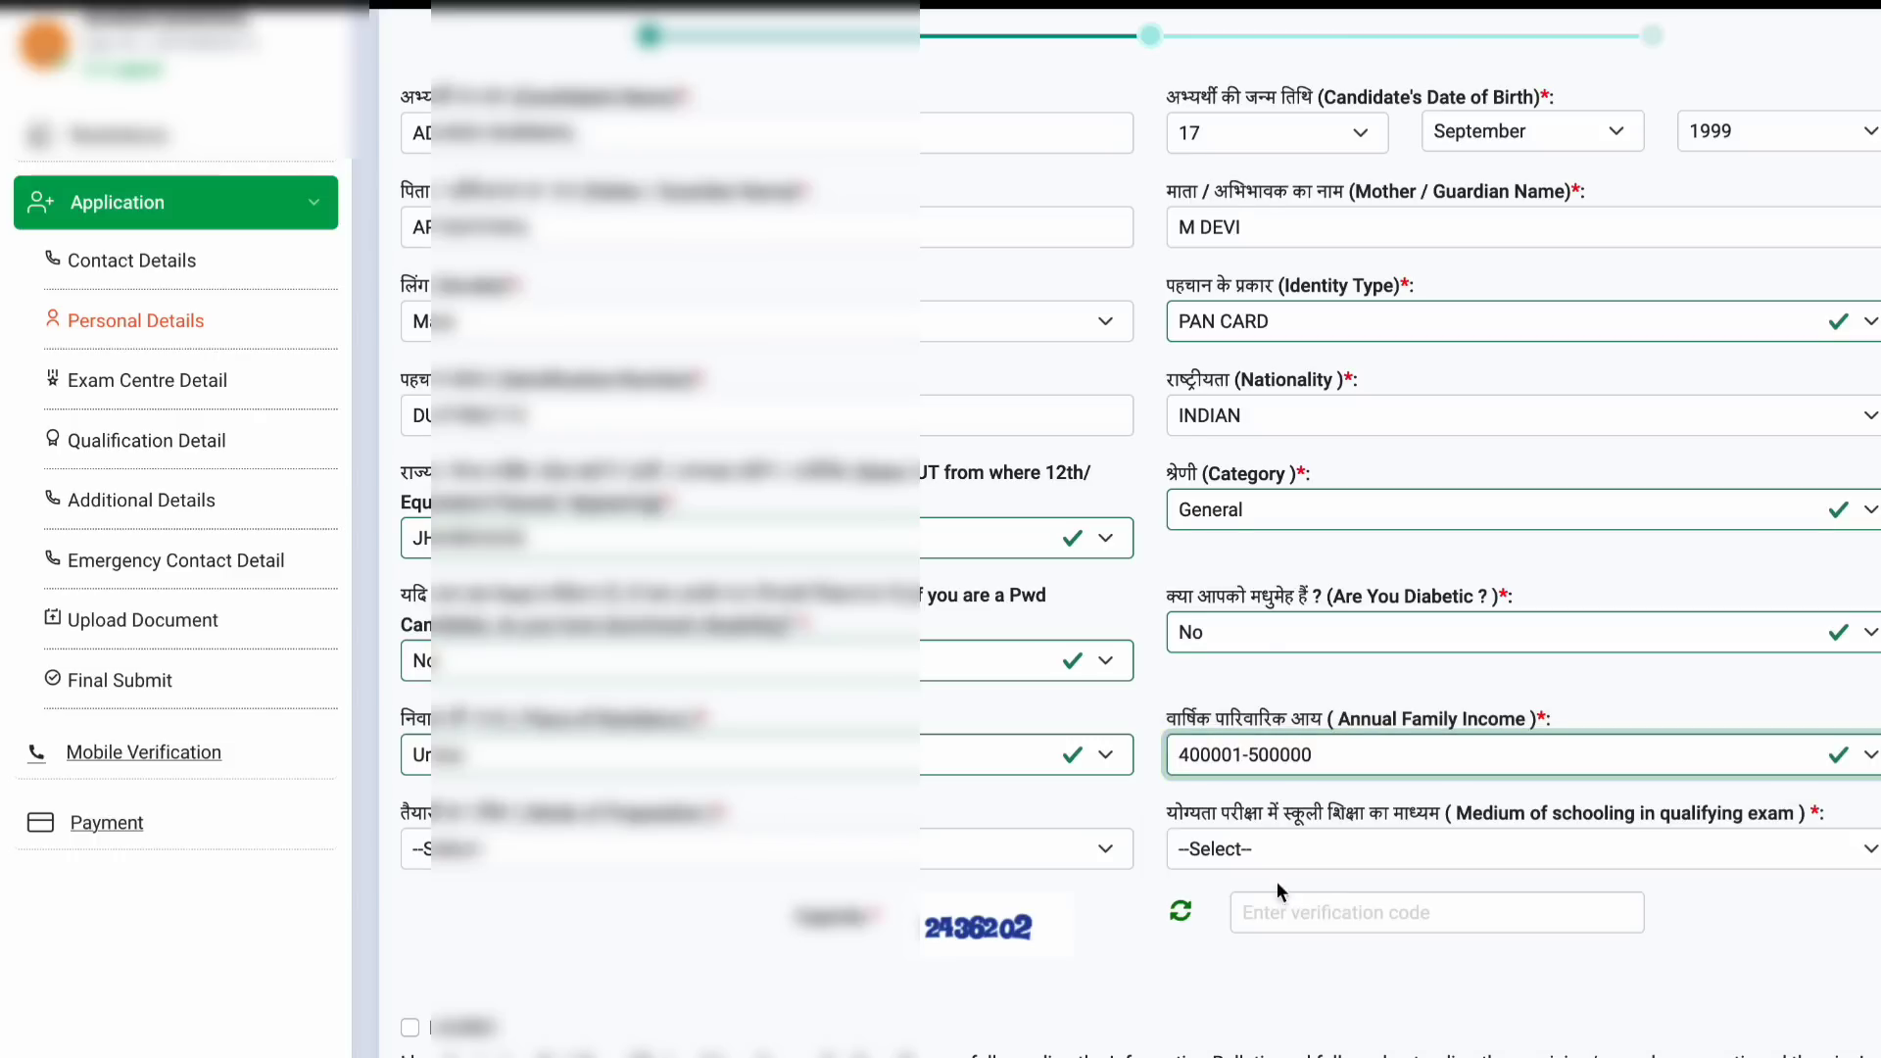
scroll(1277, 879, "down", 1)
left_click(730, 761)
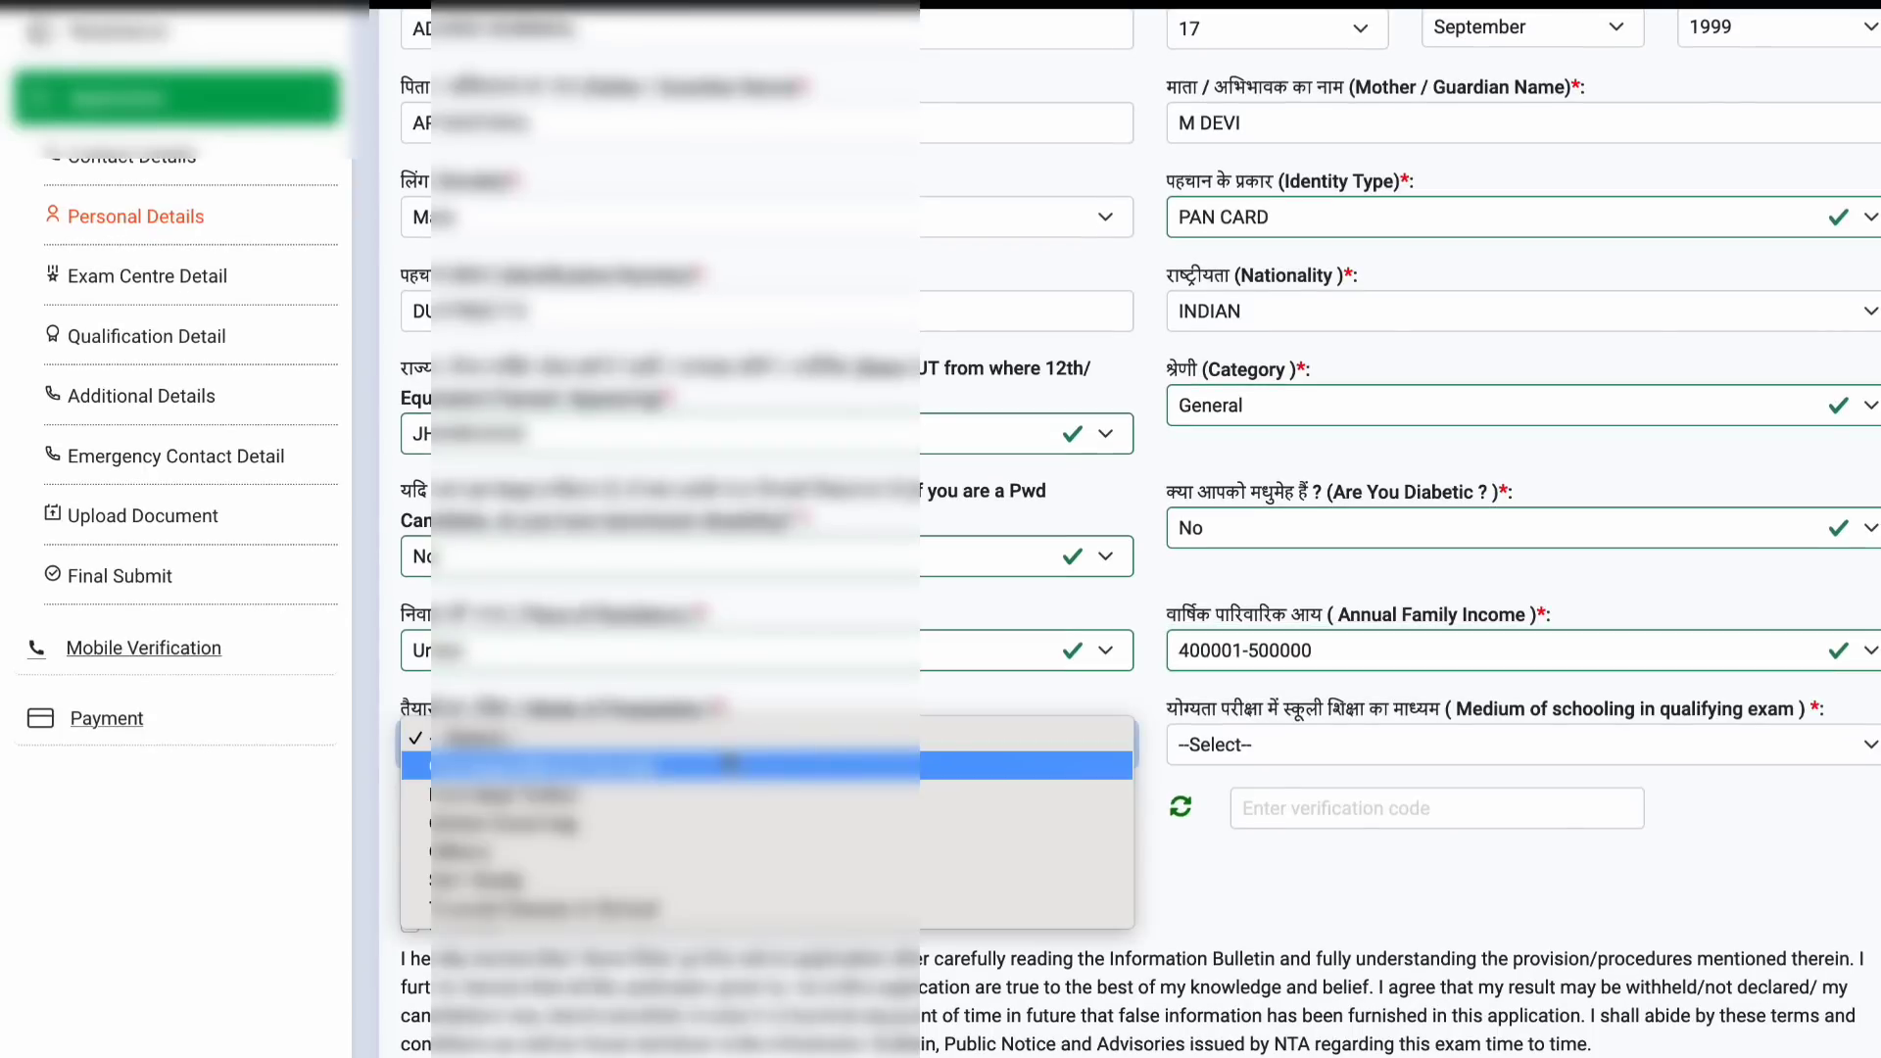
left_click(697, 798)
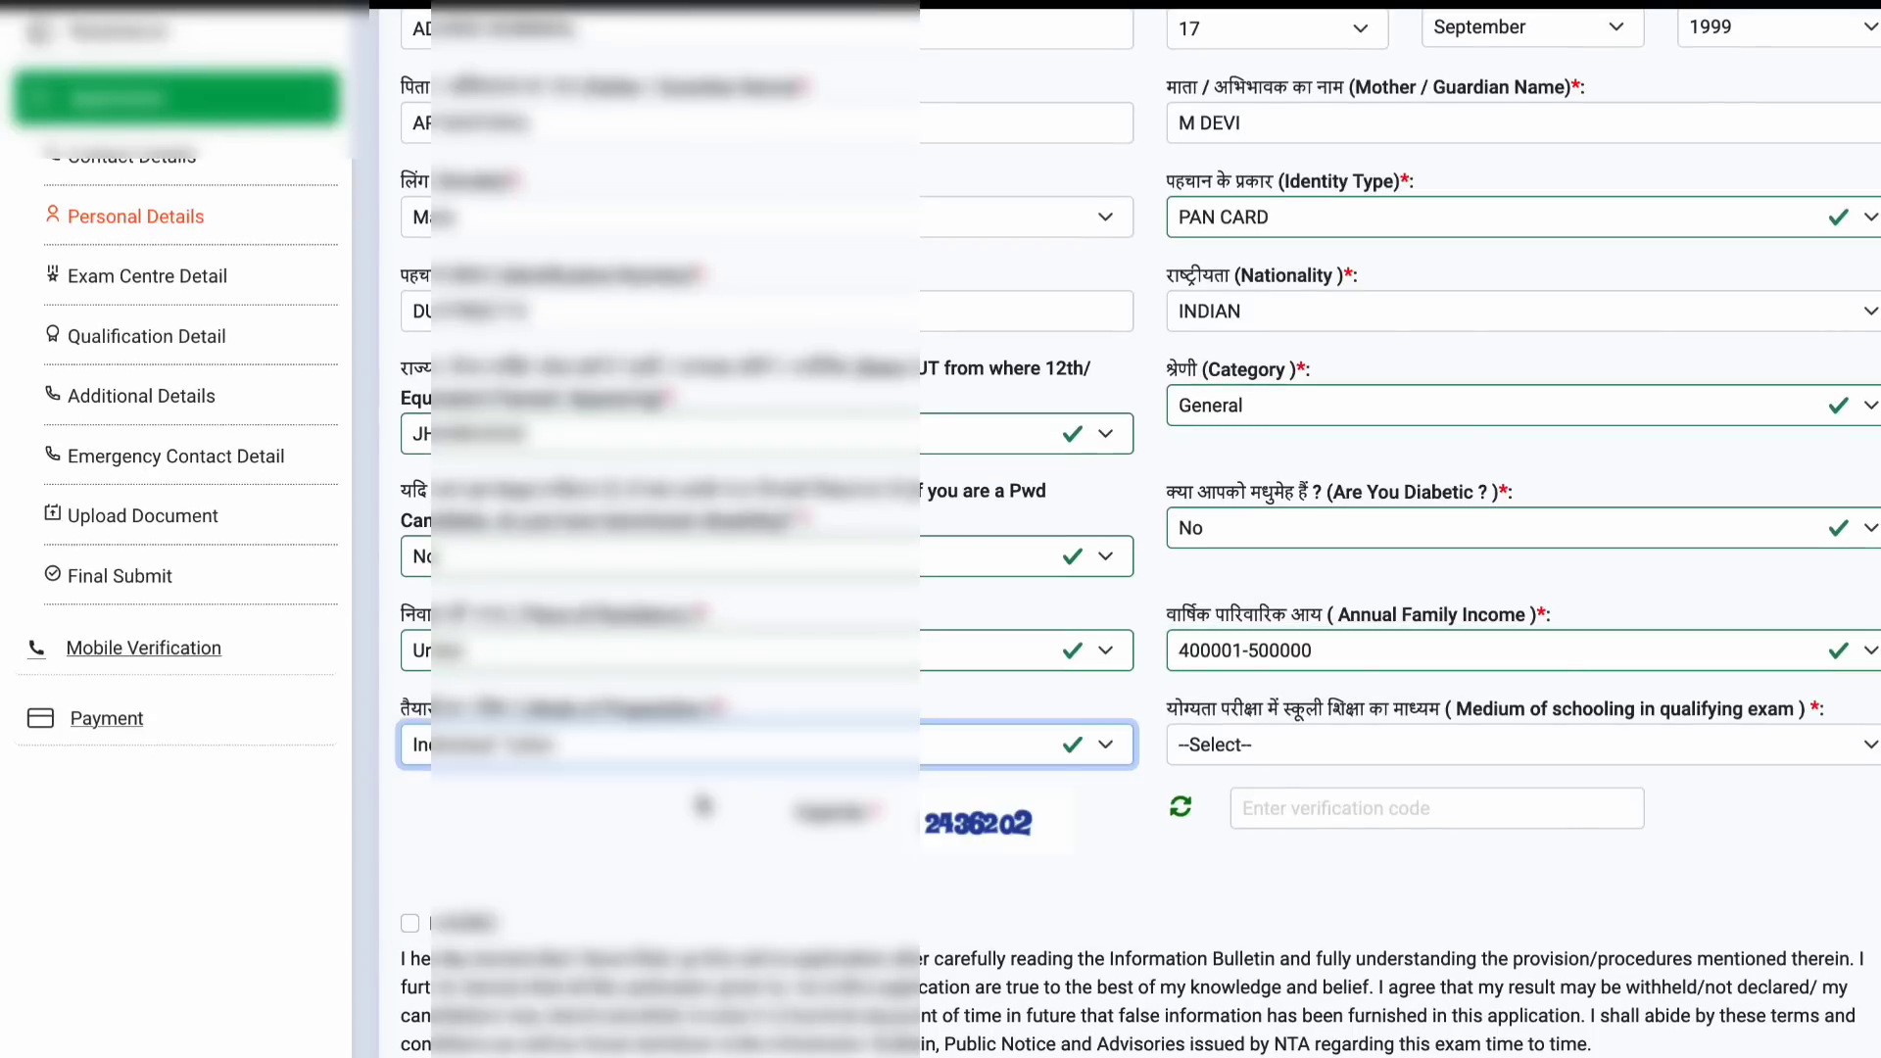
left_click(1290, 744)
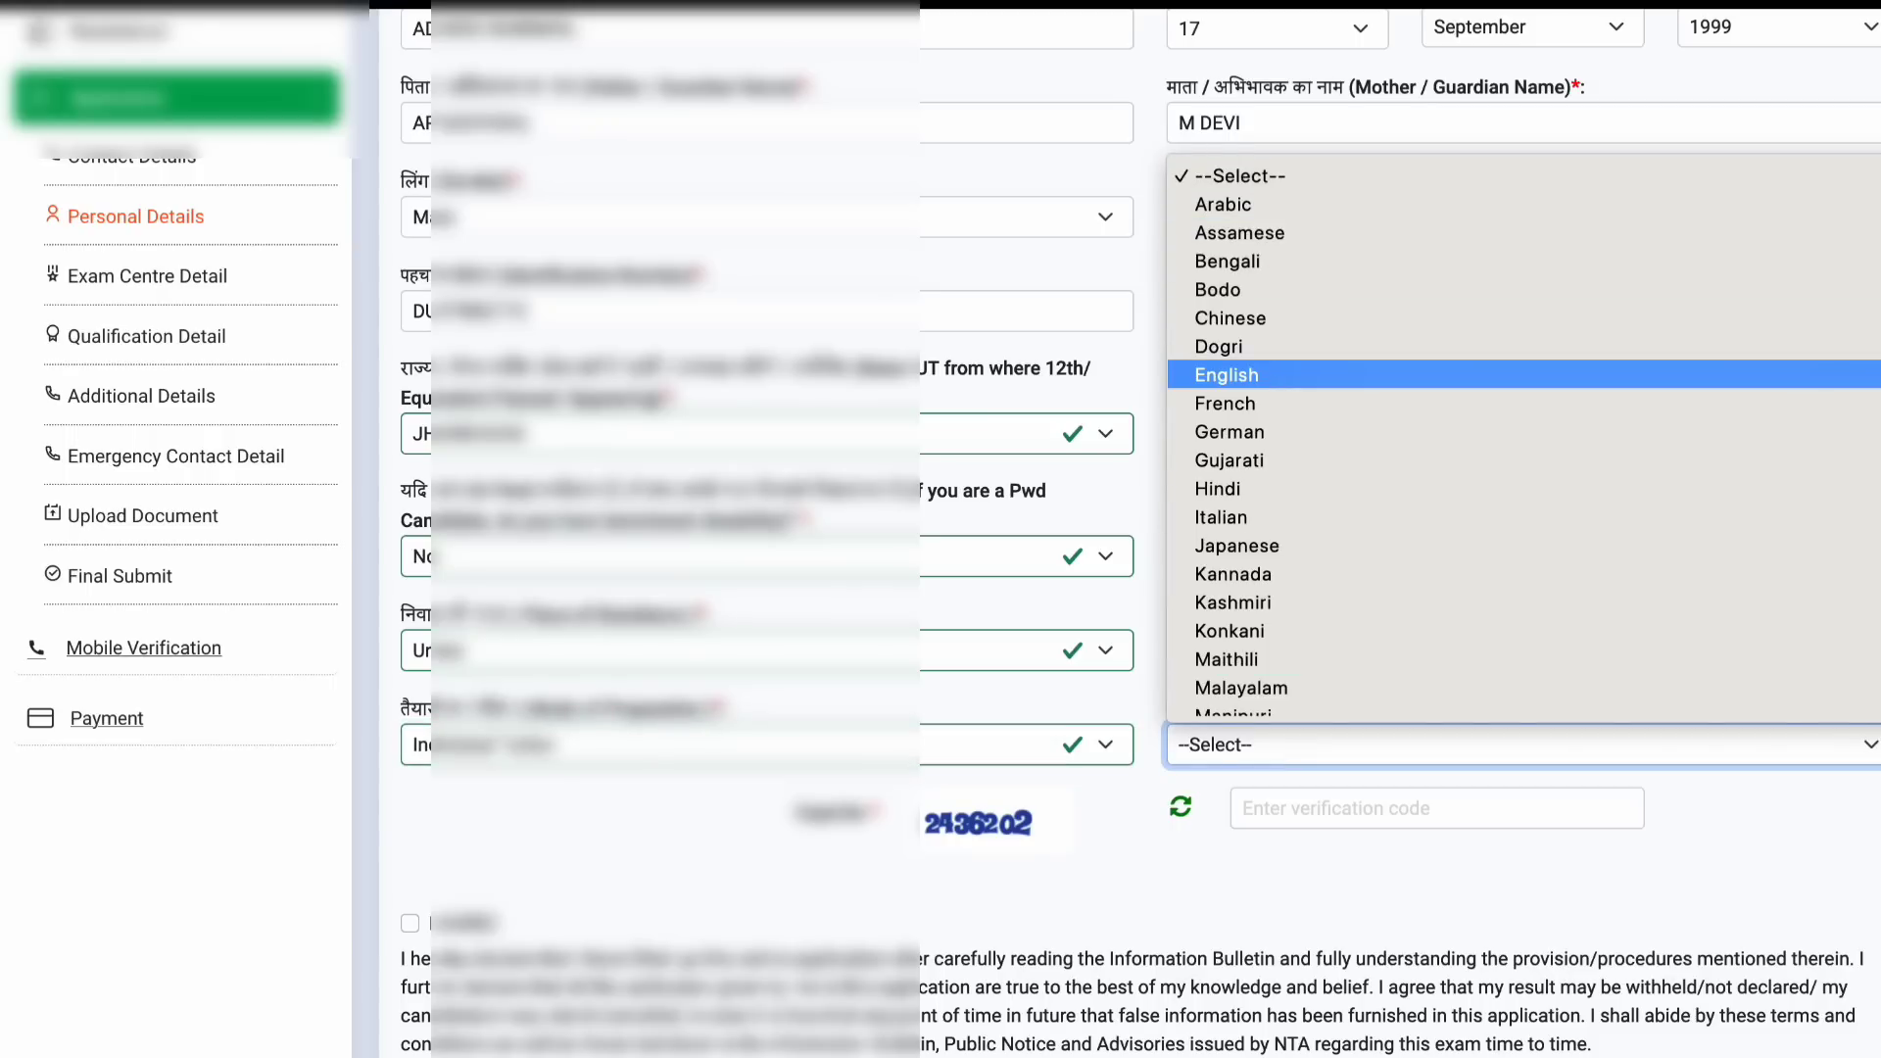
left_click(1227, 374)
Step: Enter the captcha and save the personal details
scroll(1217, 563, "down", 1)
left_click(1274, 693)
type("2436202")
scroll(1568, 685, "down", 2)
left_click(1868, 861)
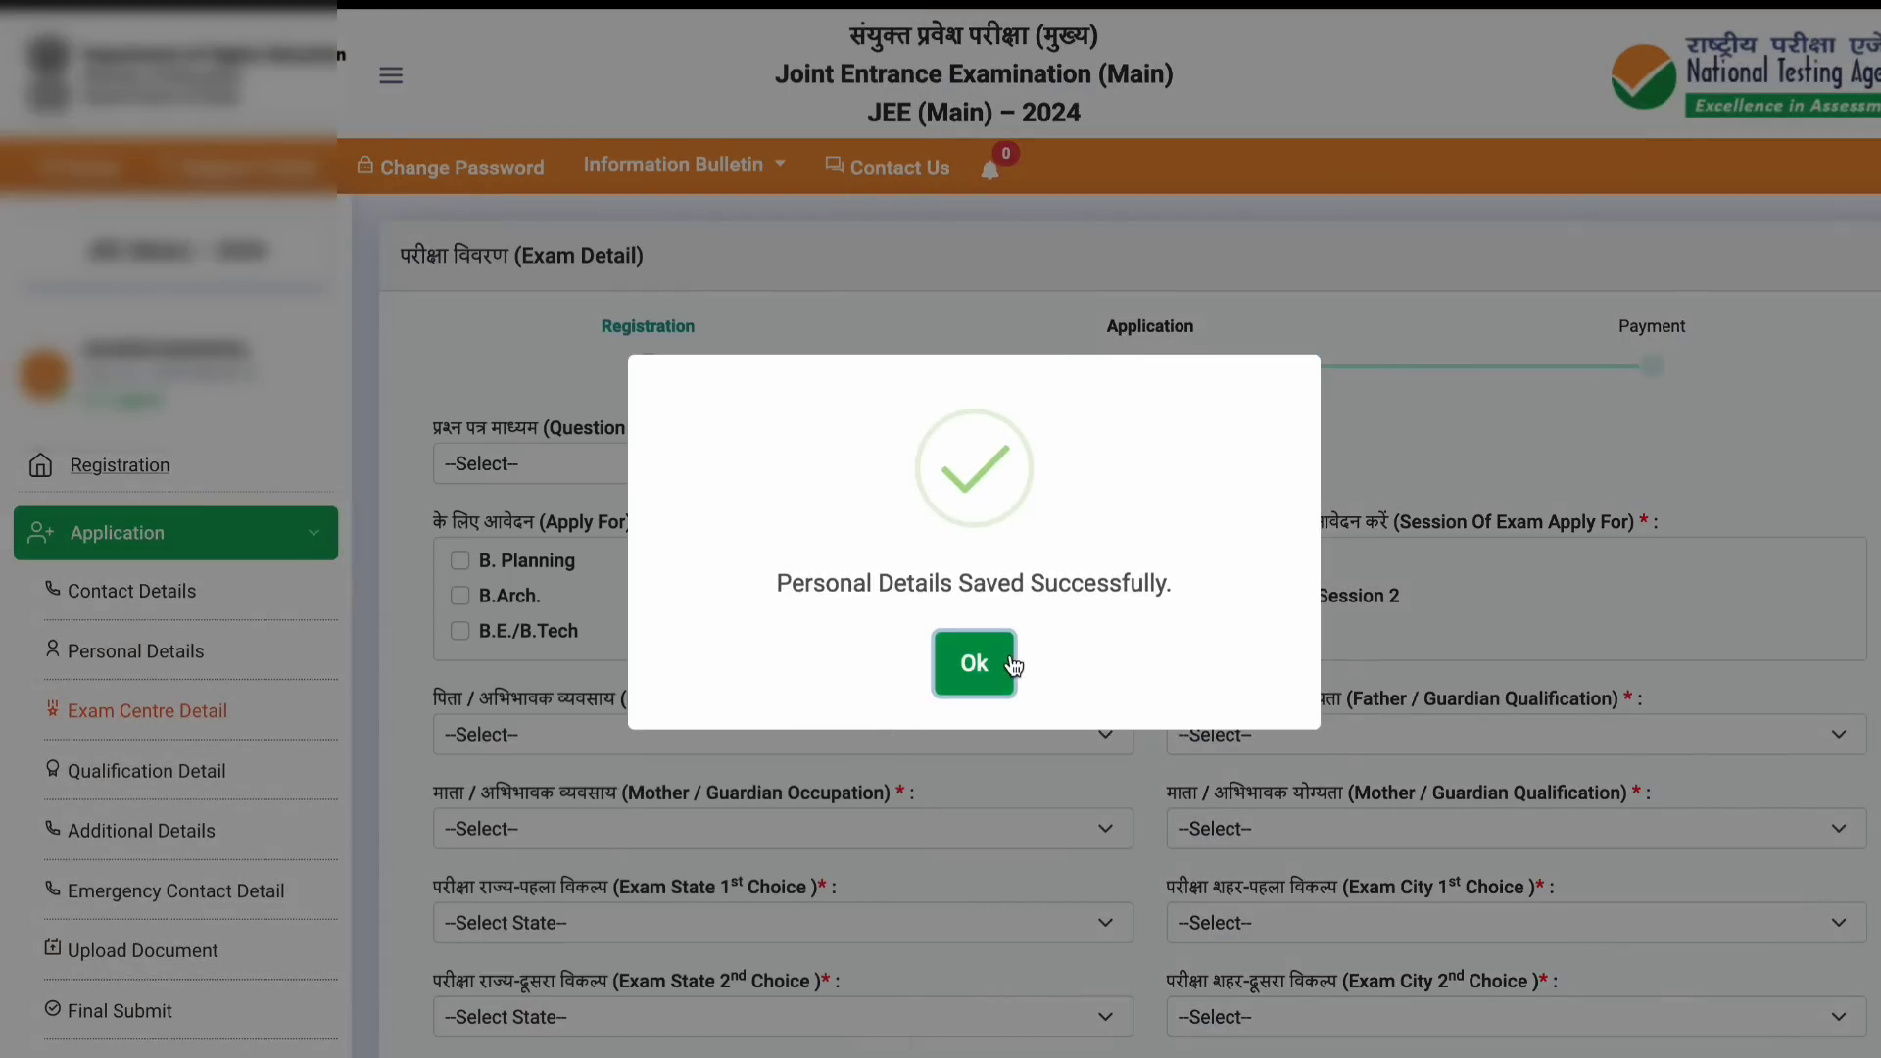
Step: Set the question paper medium to English
left_click(1012, 665)
scroll(1374, 500, "down", 1)
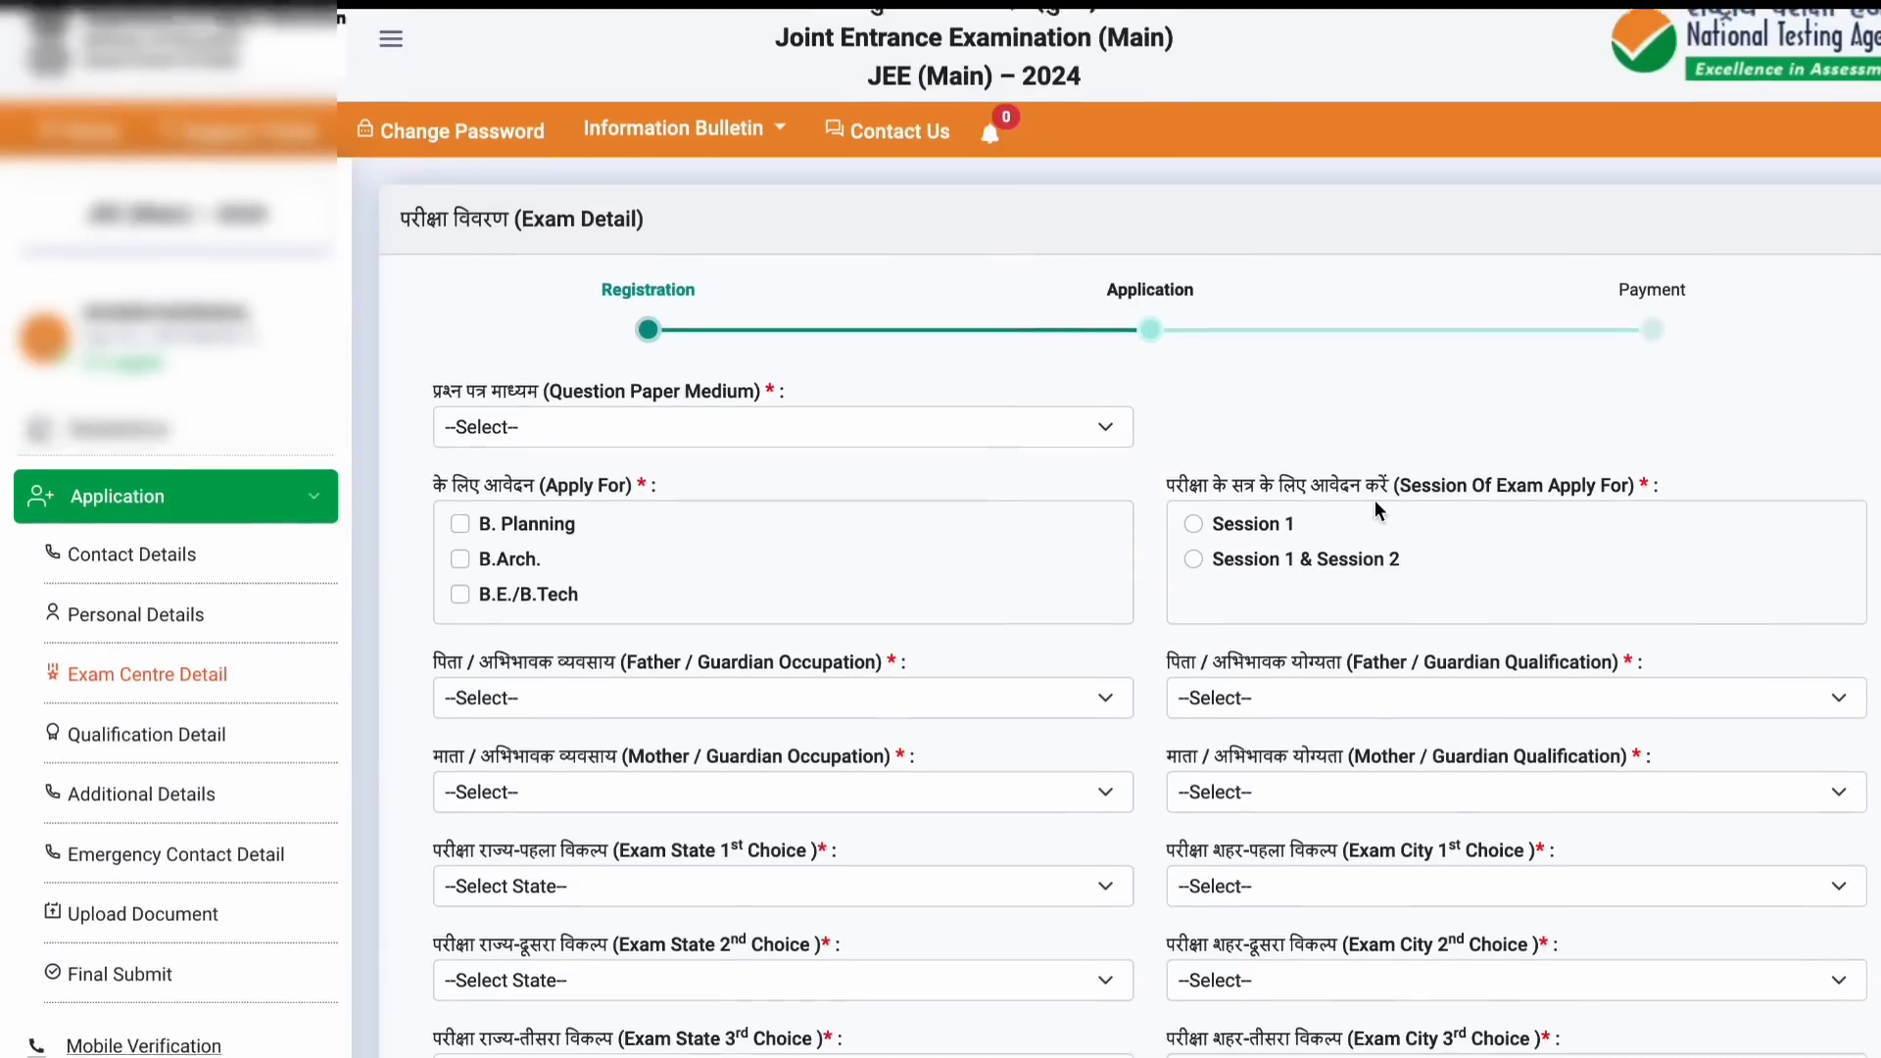
scroll(1374, 499, "down", 1)
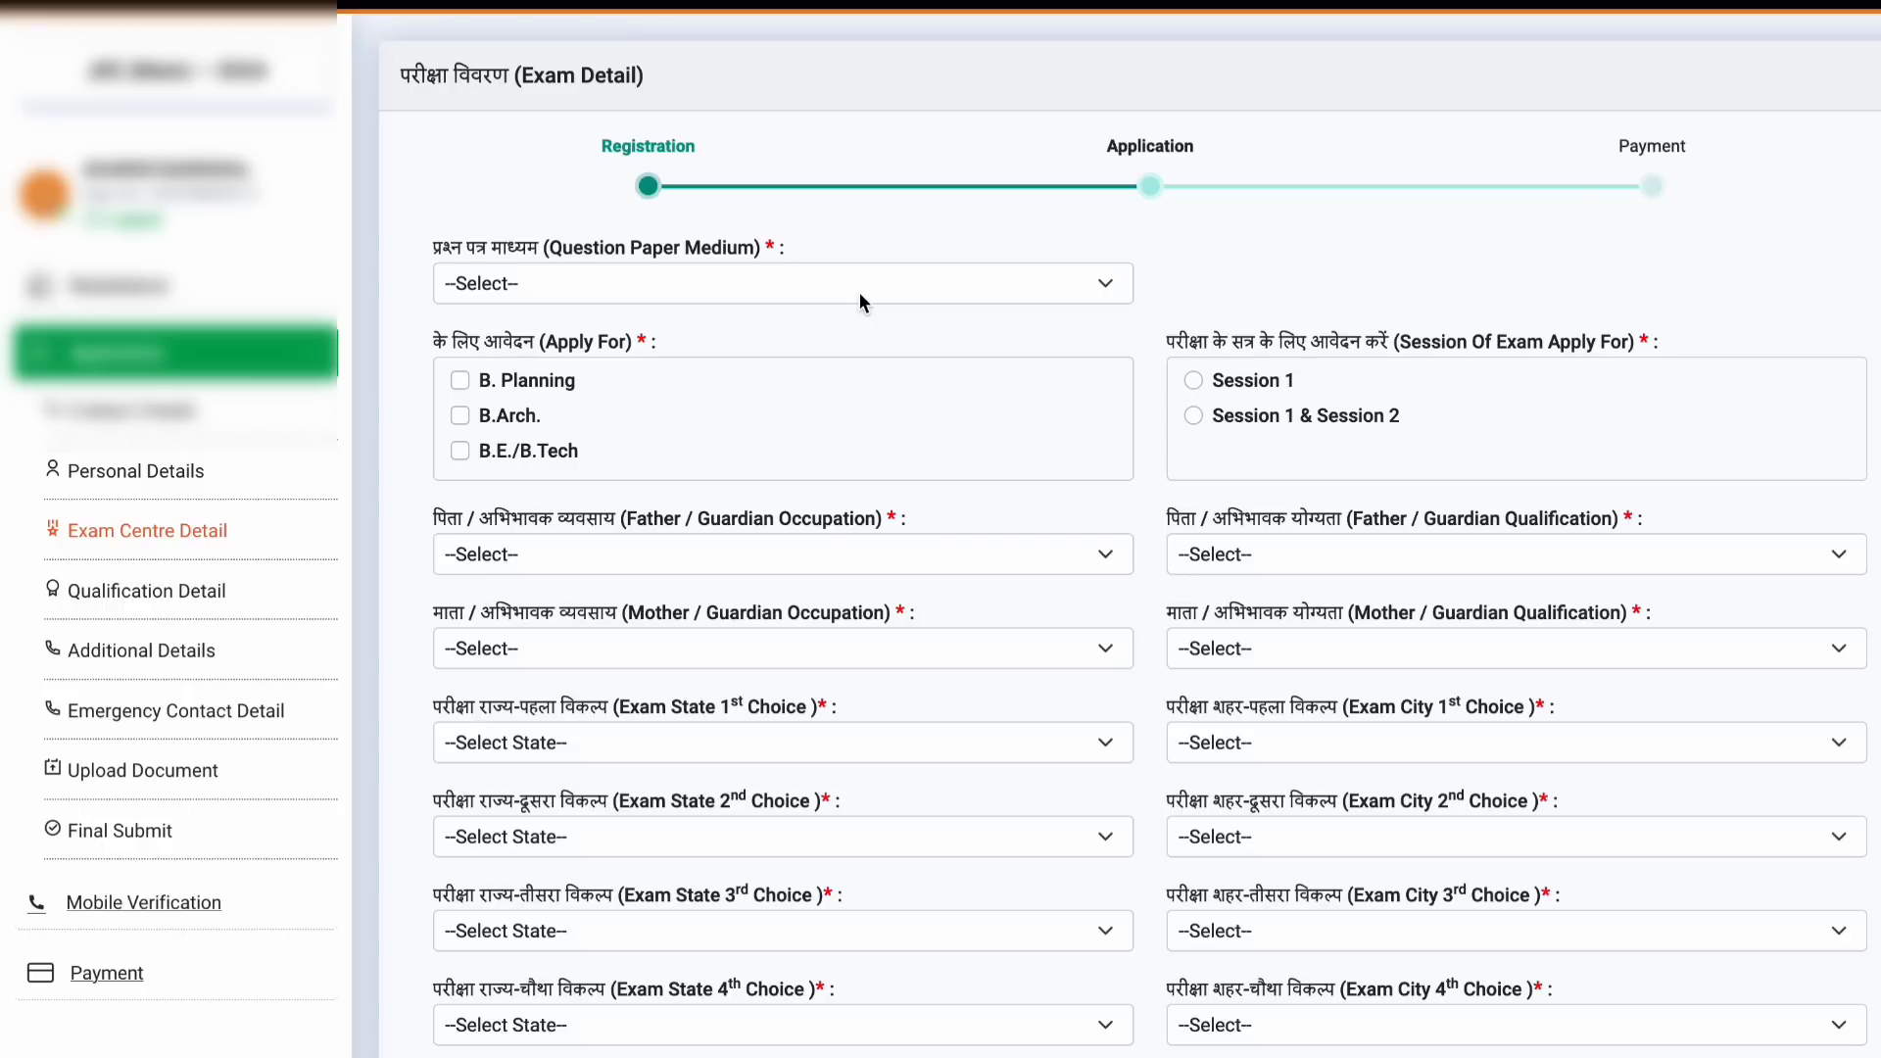
left_click(922, 283)
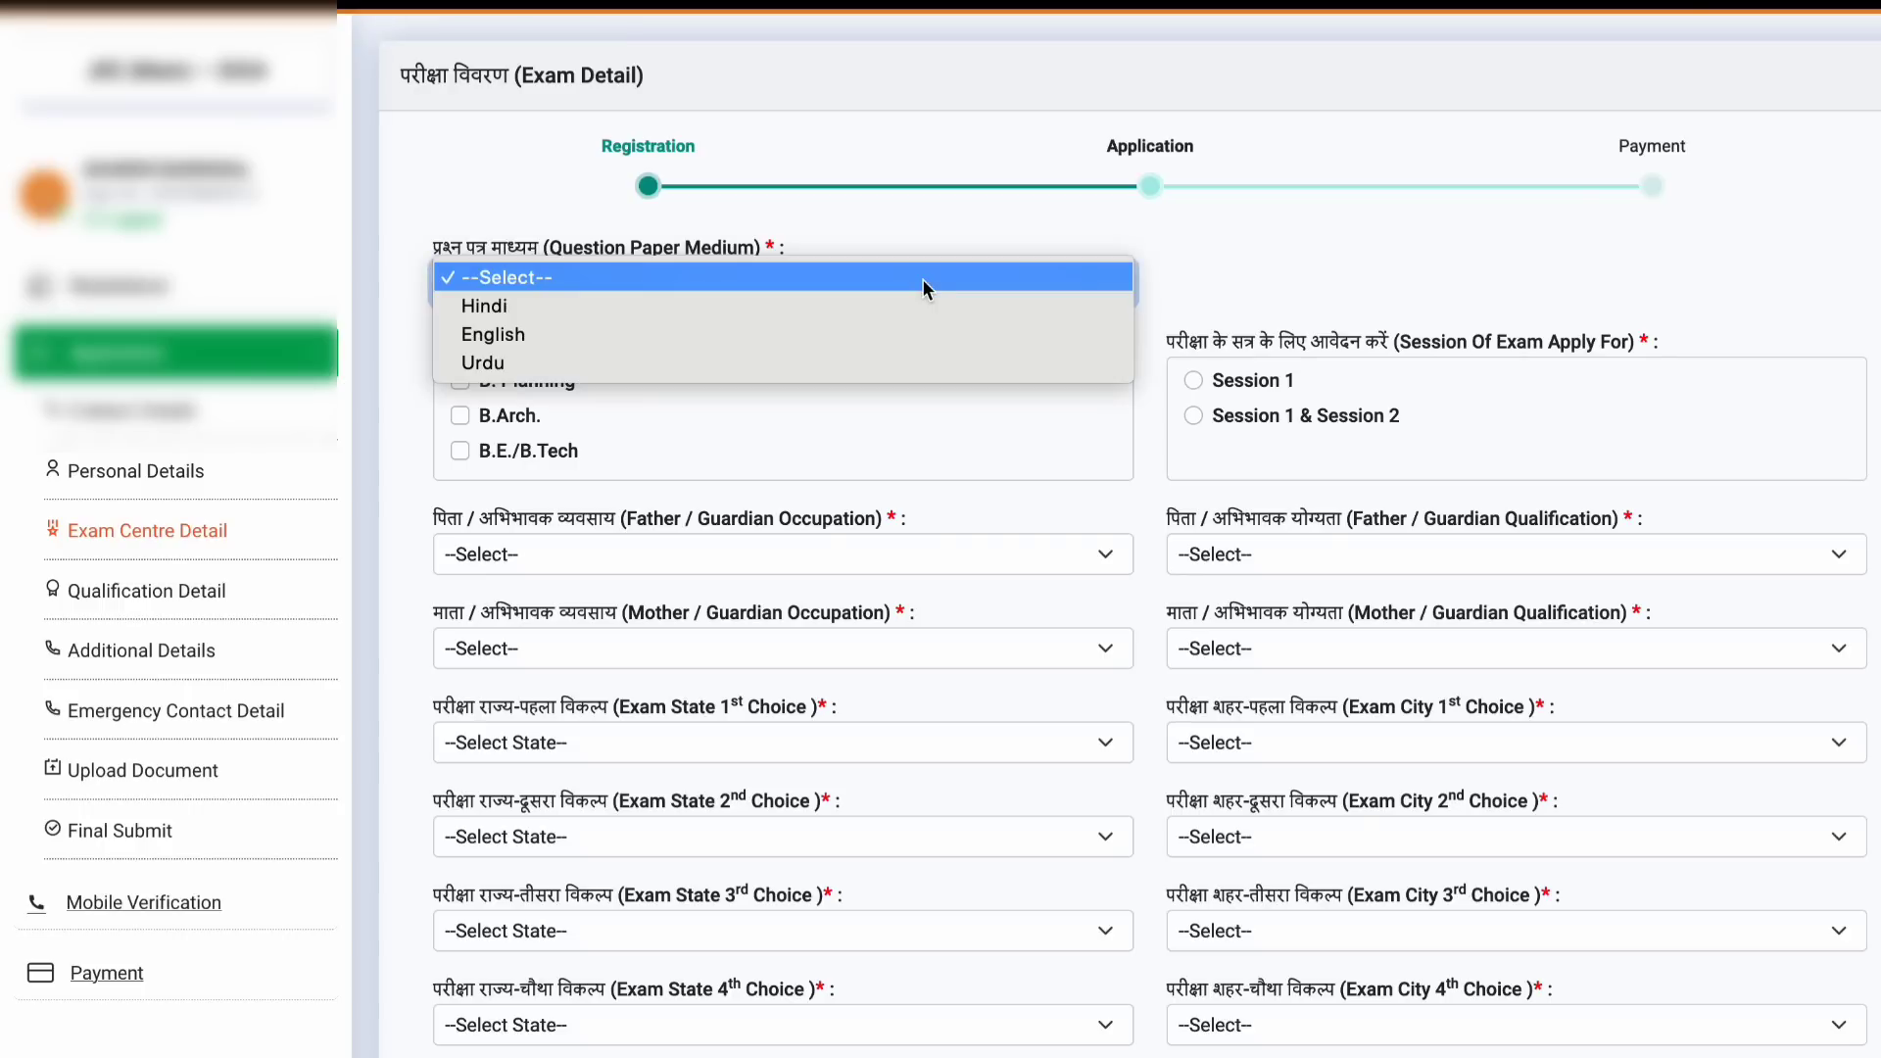
left_click(915, 335)
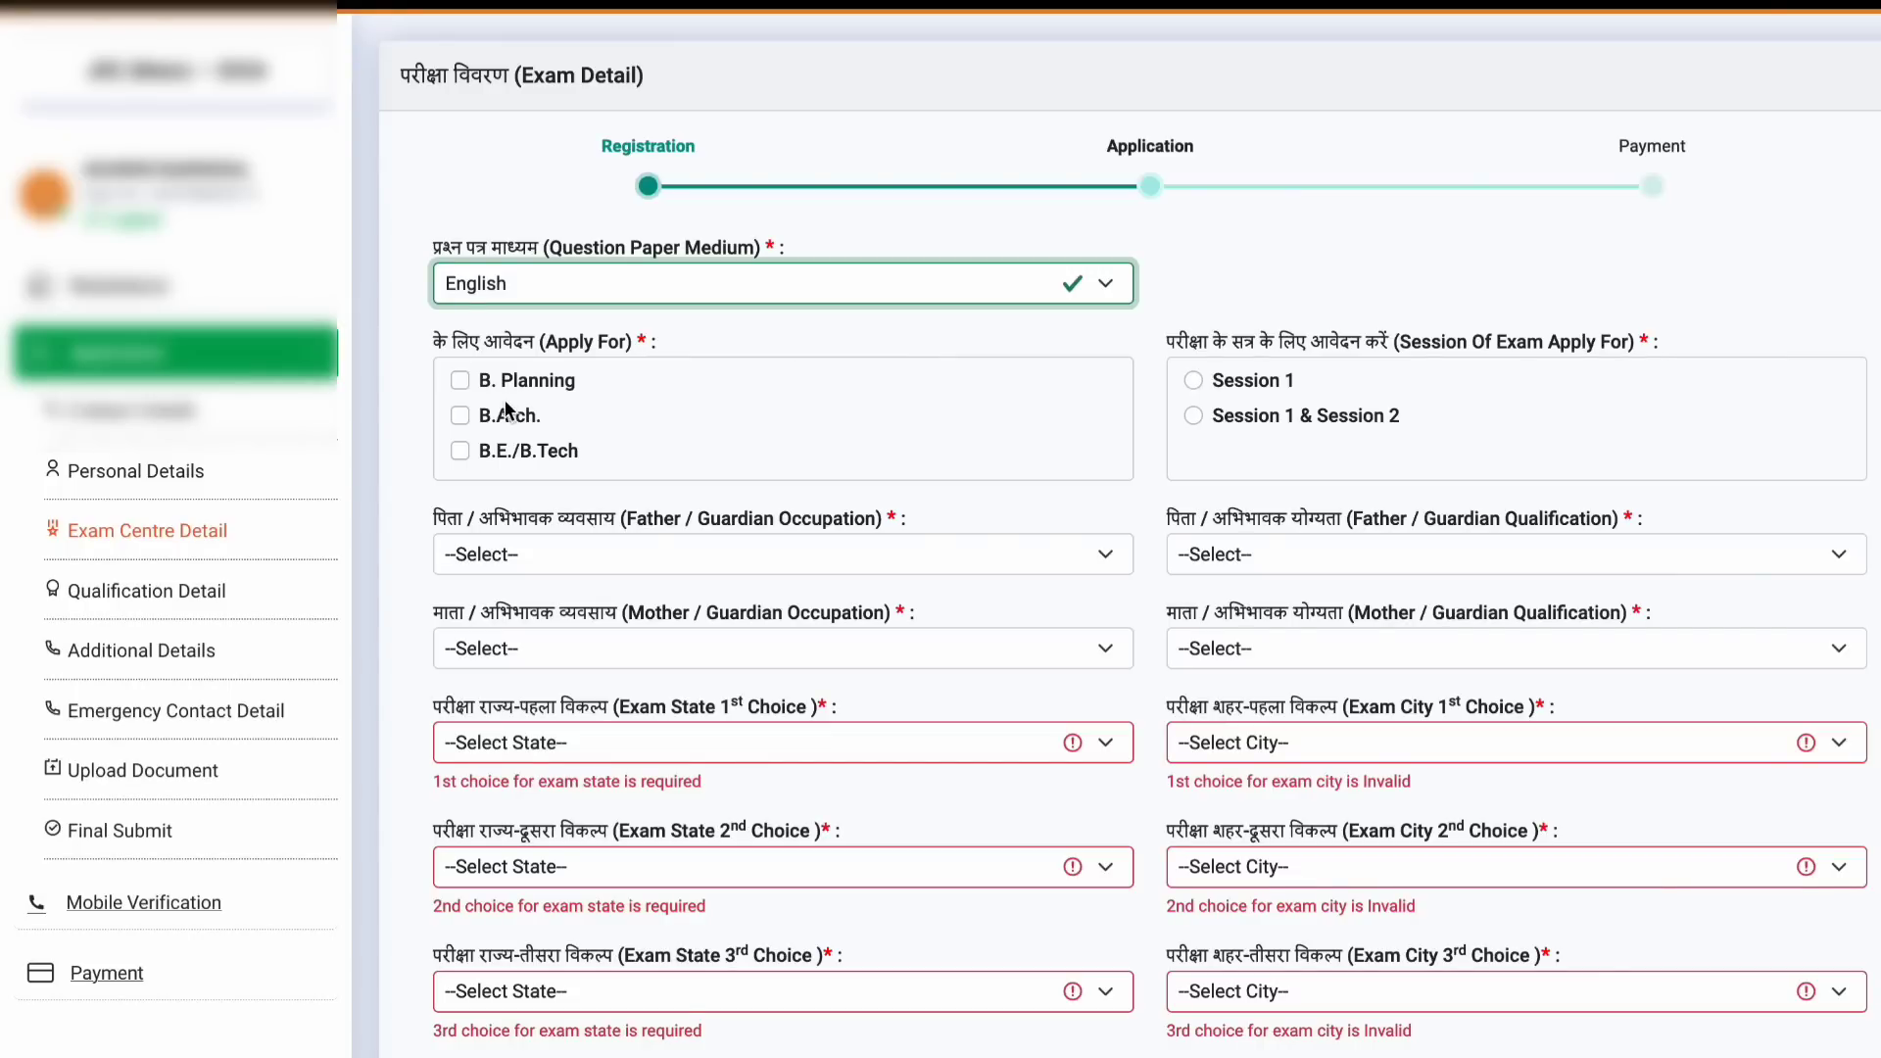
Step: Apply for B.E./B.Tech in Session 1, leaving B. Planning and B.Arch unticked
left_click(460, 451)
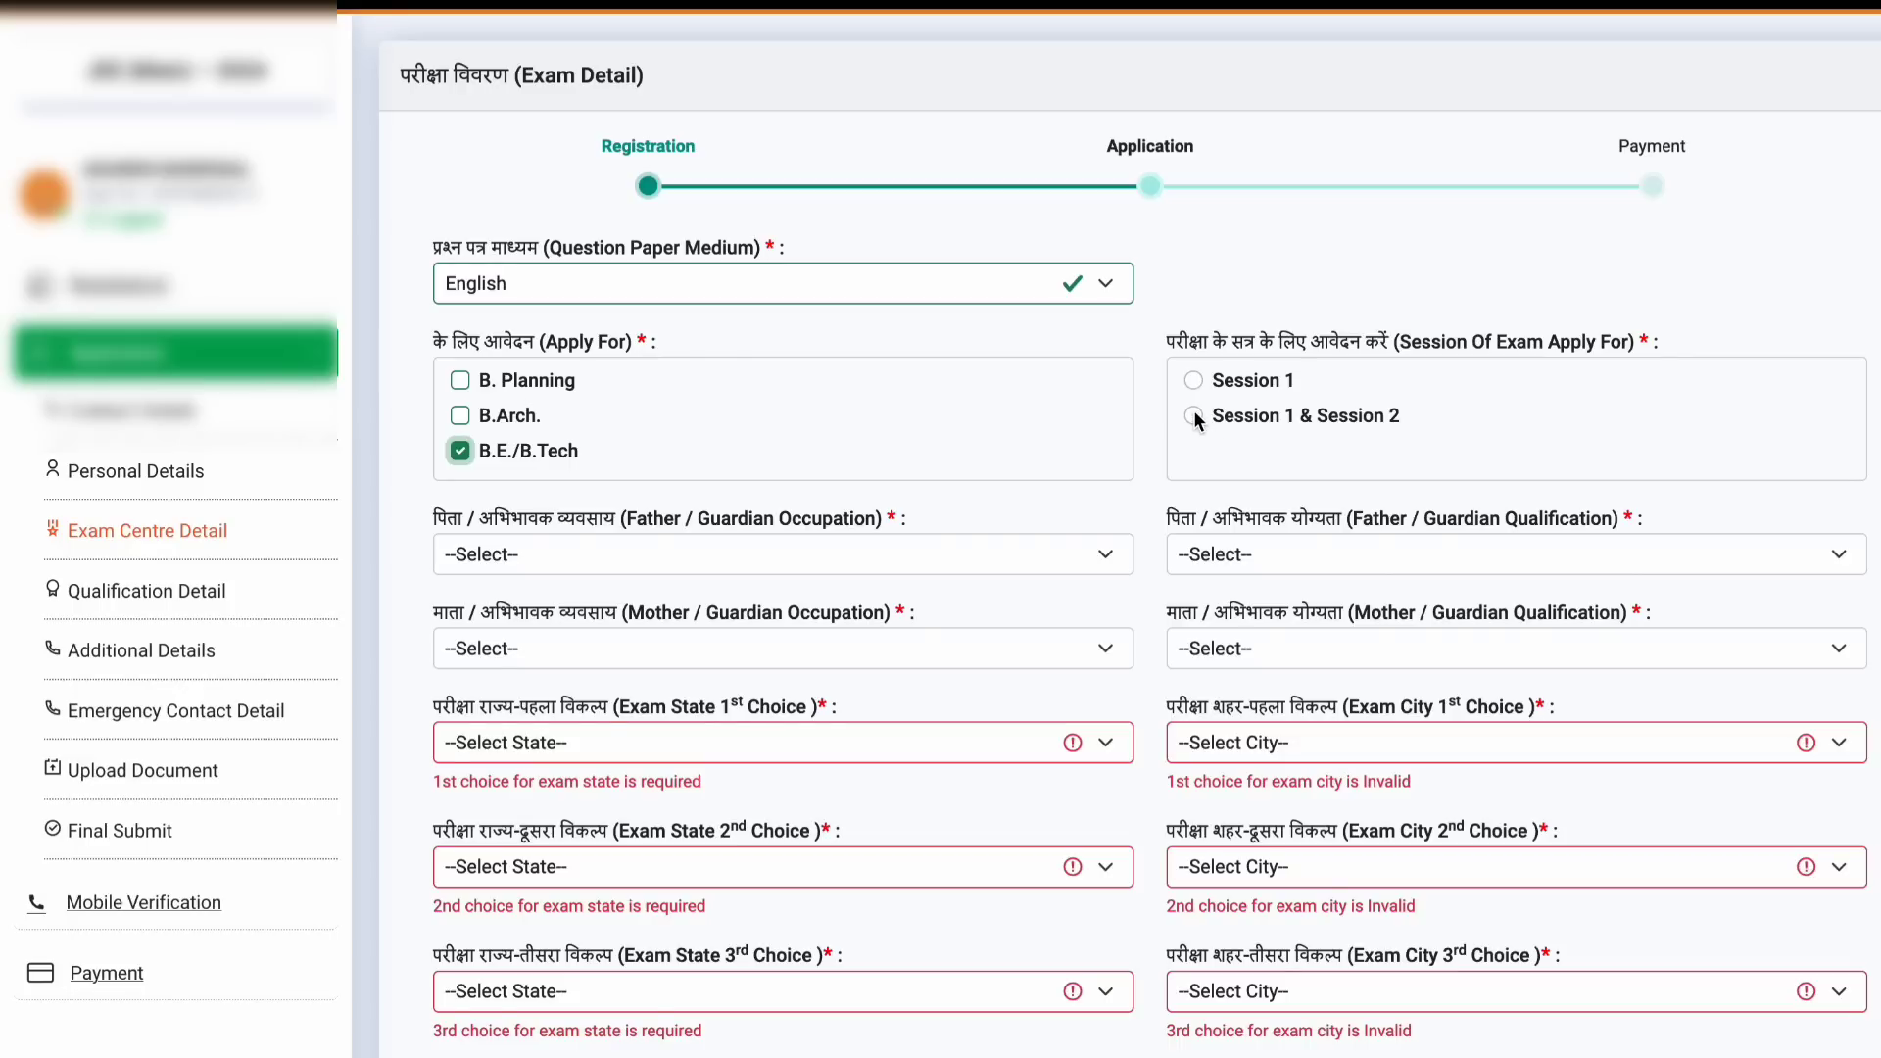
left_click(1195, 384)
left_click(459, 382)
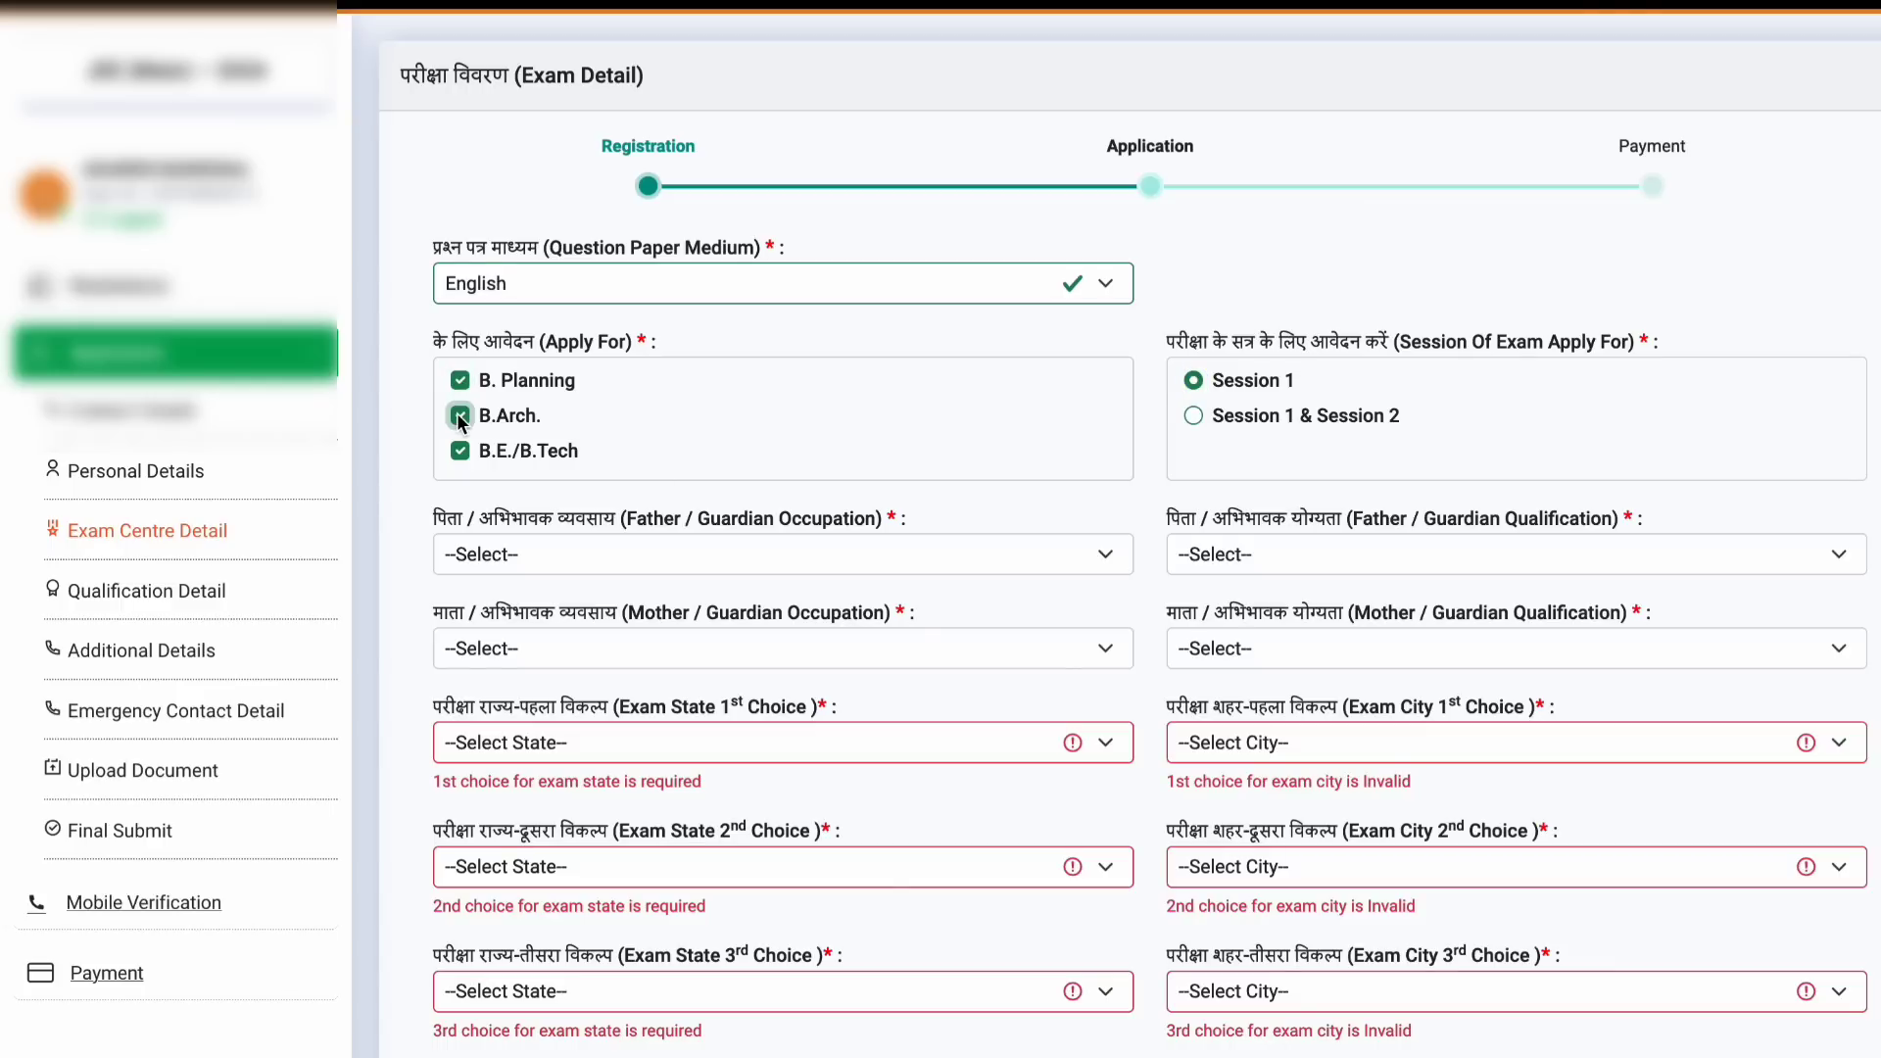
left_click(460, 417)
left_click(459, 381)
Step: Set father's occupation to Business and qualification to Graduate
scroll(791, 669, "down", 3)
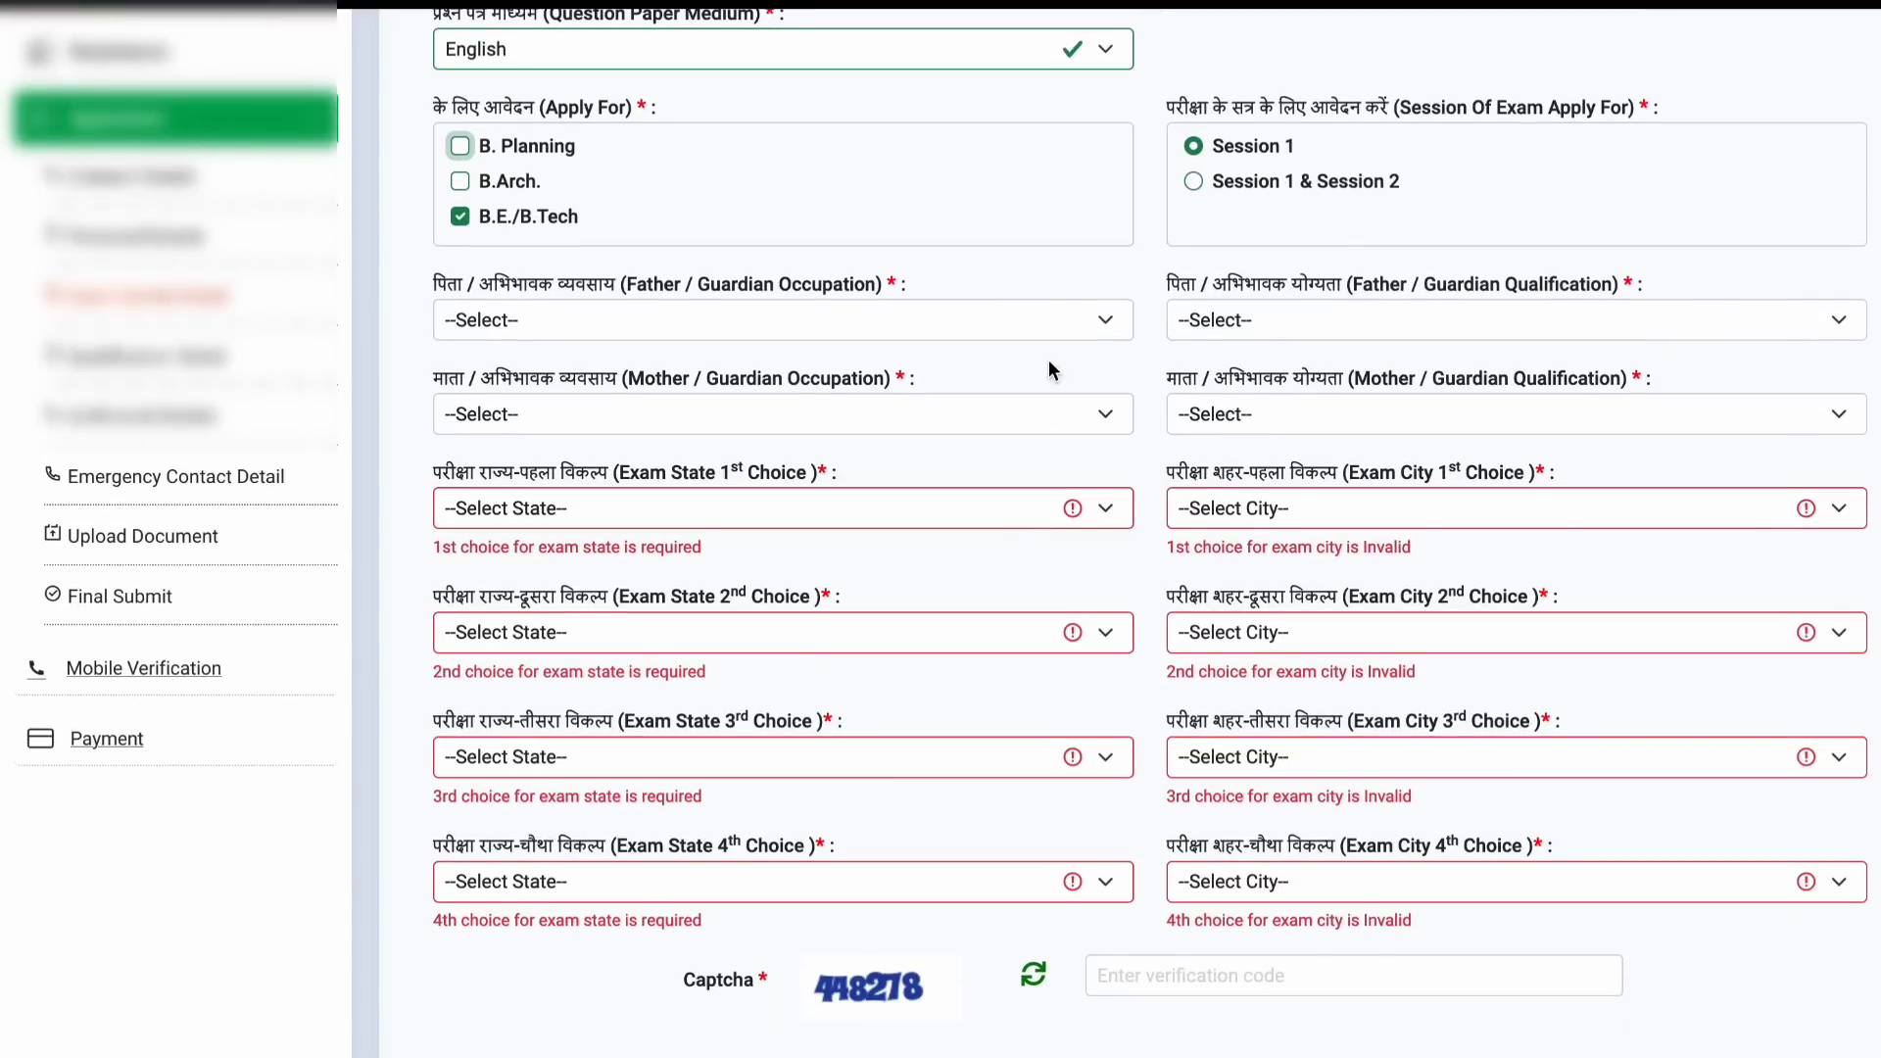
left_click(1044, 323)
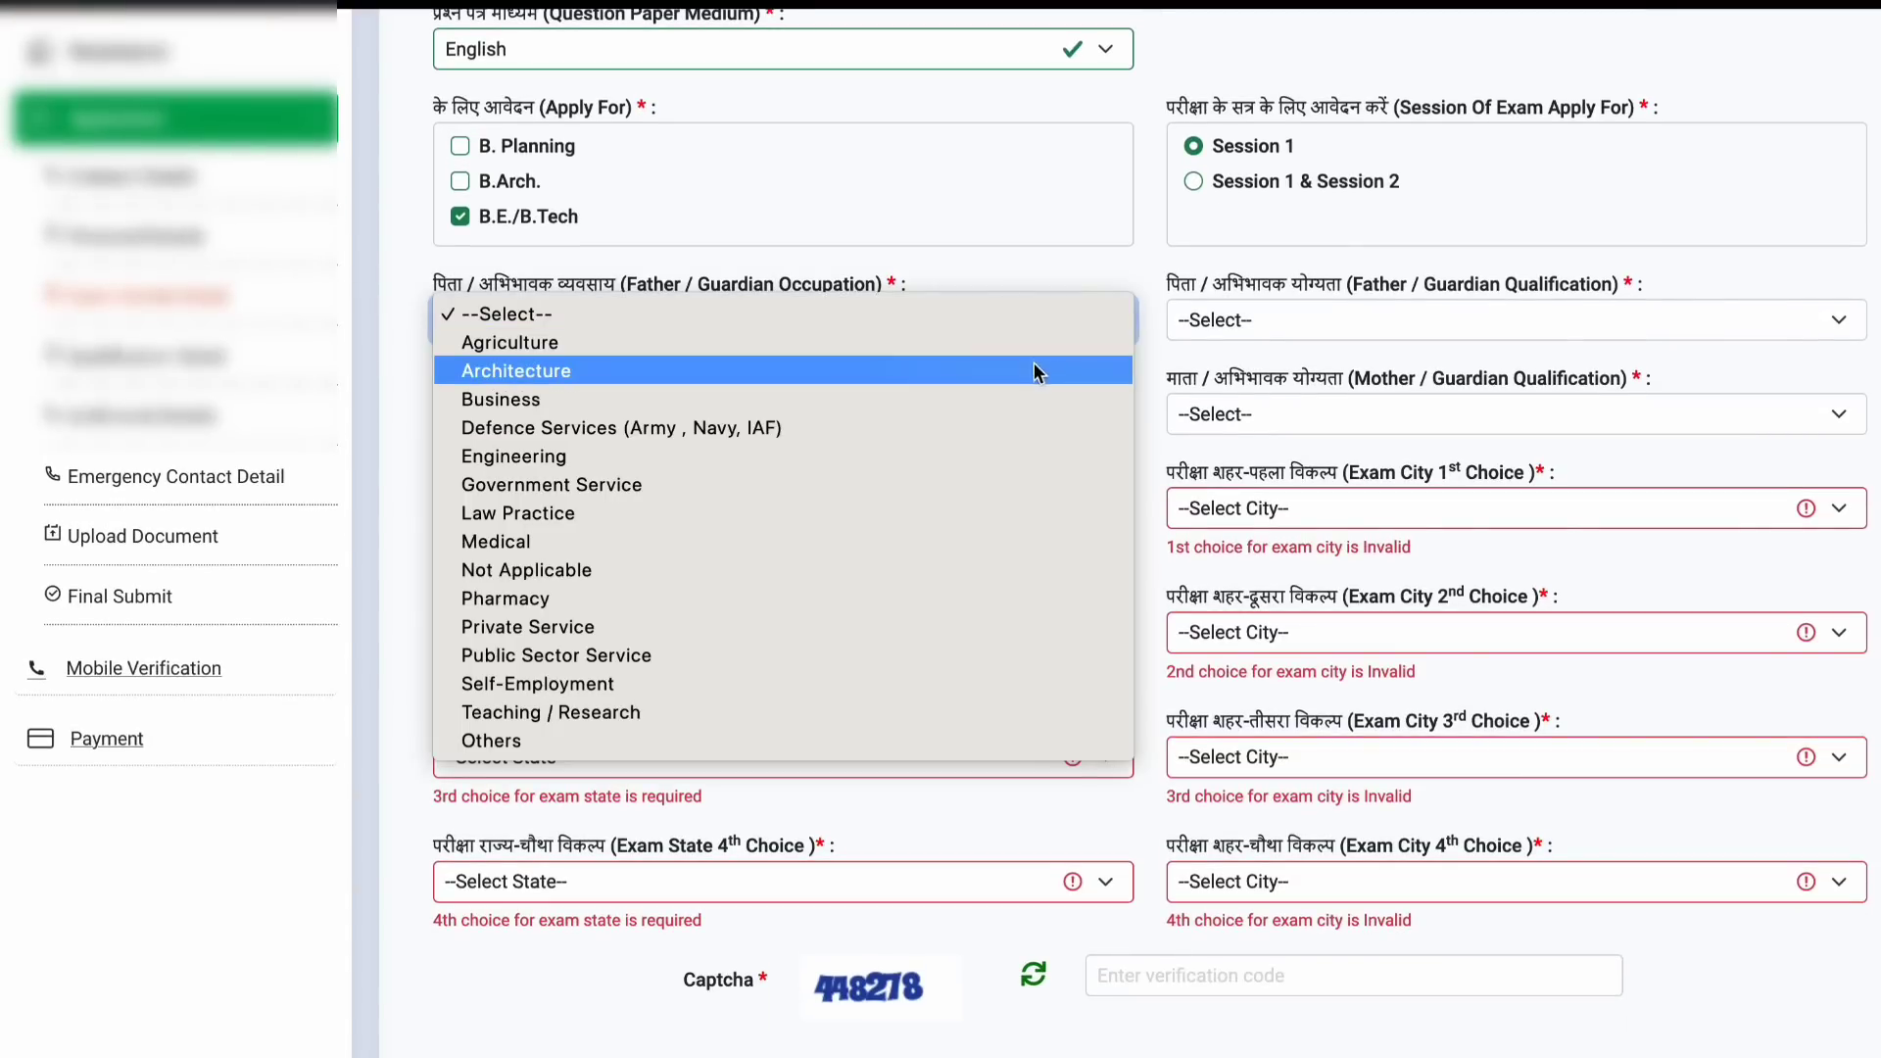
left_click(1034, 396)
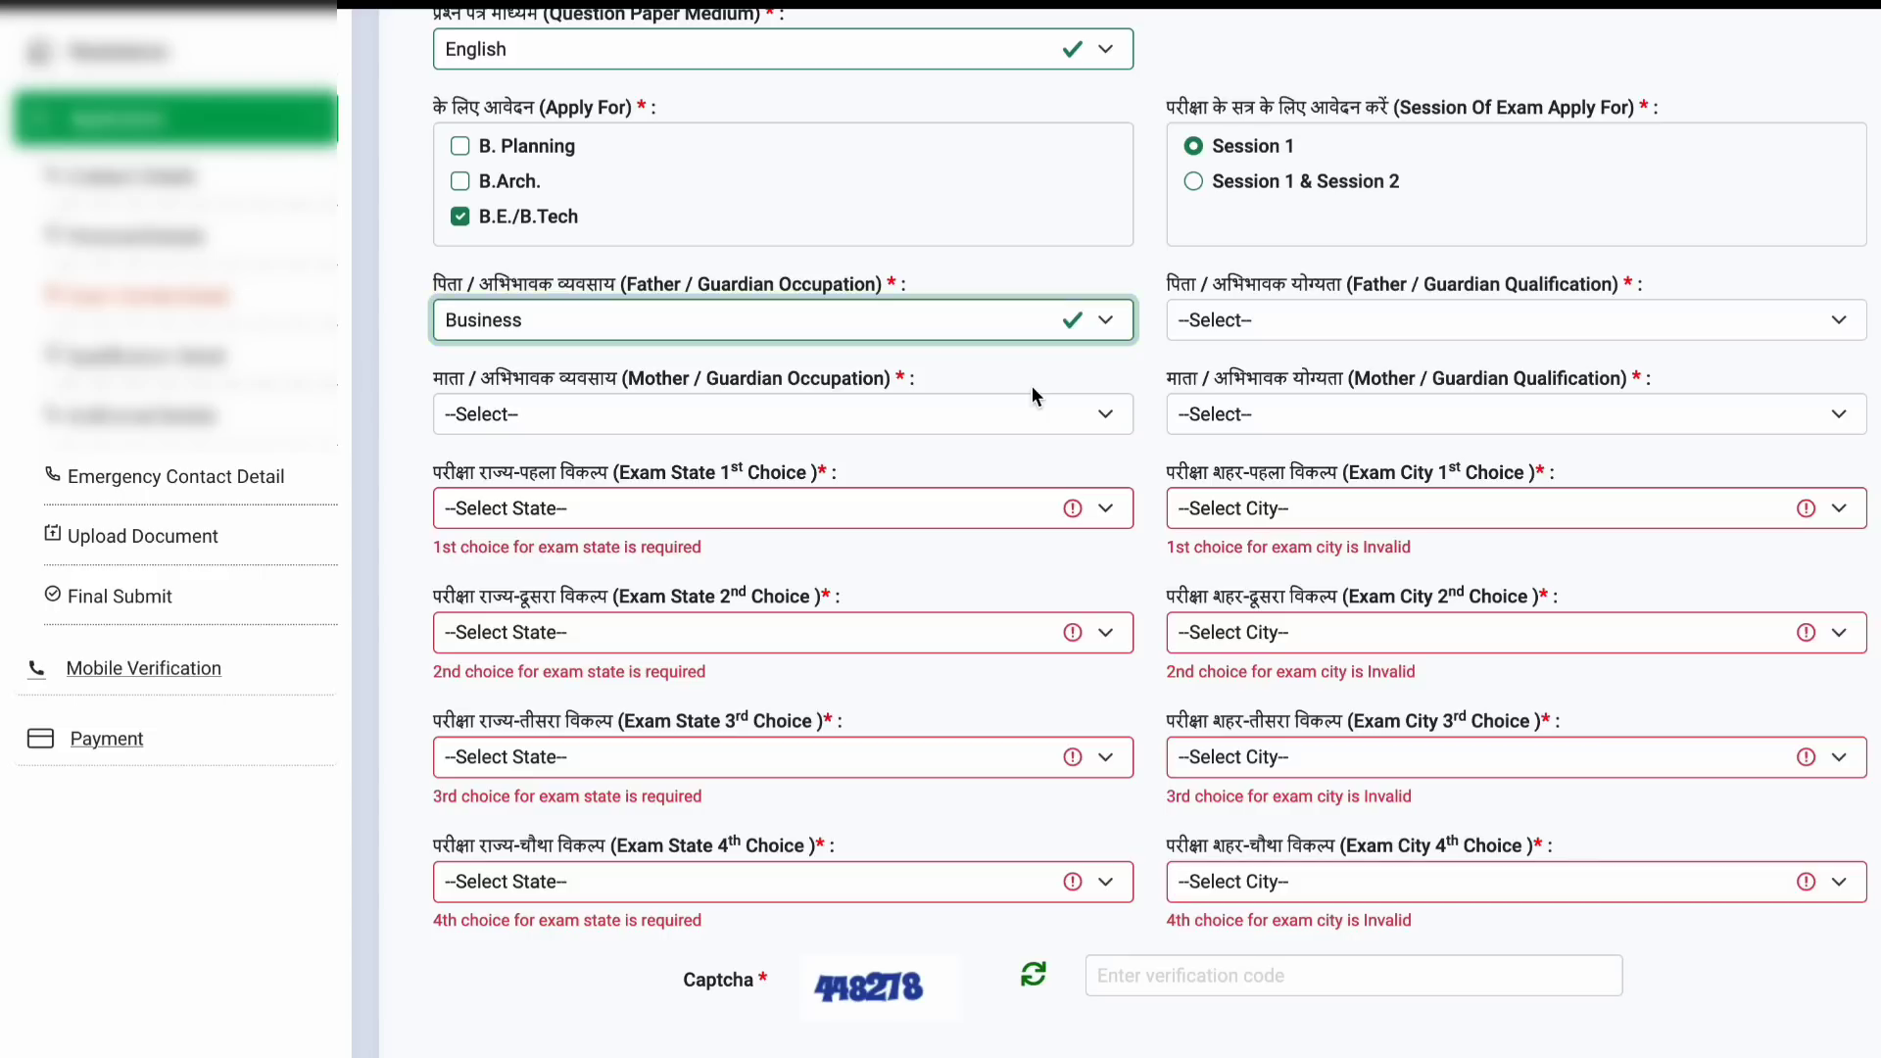
left_click(1497, 325)
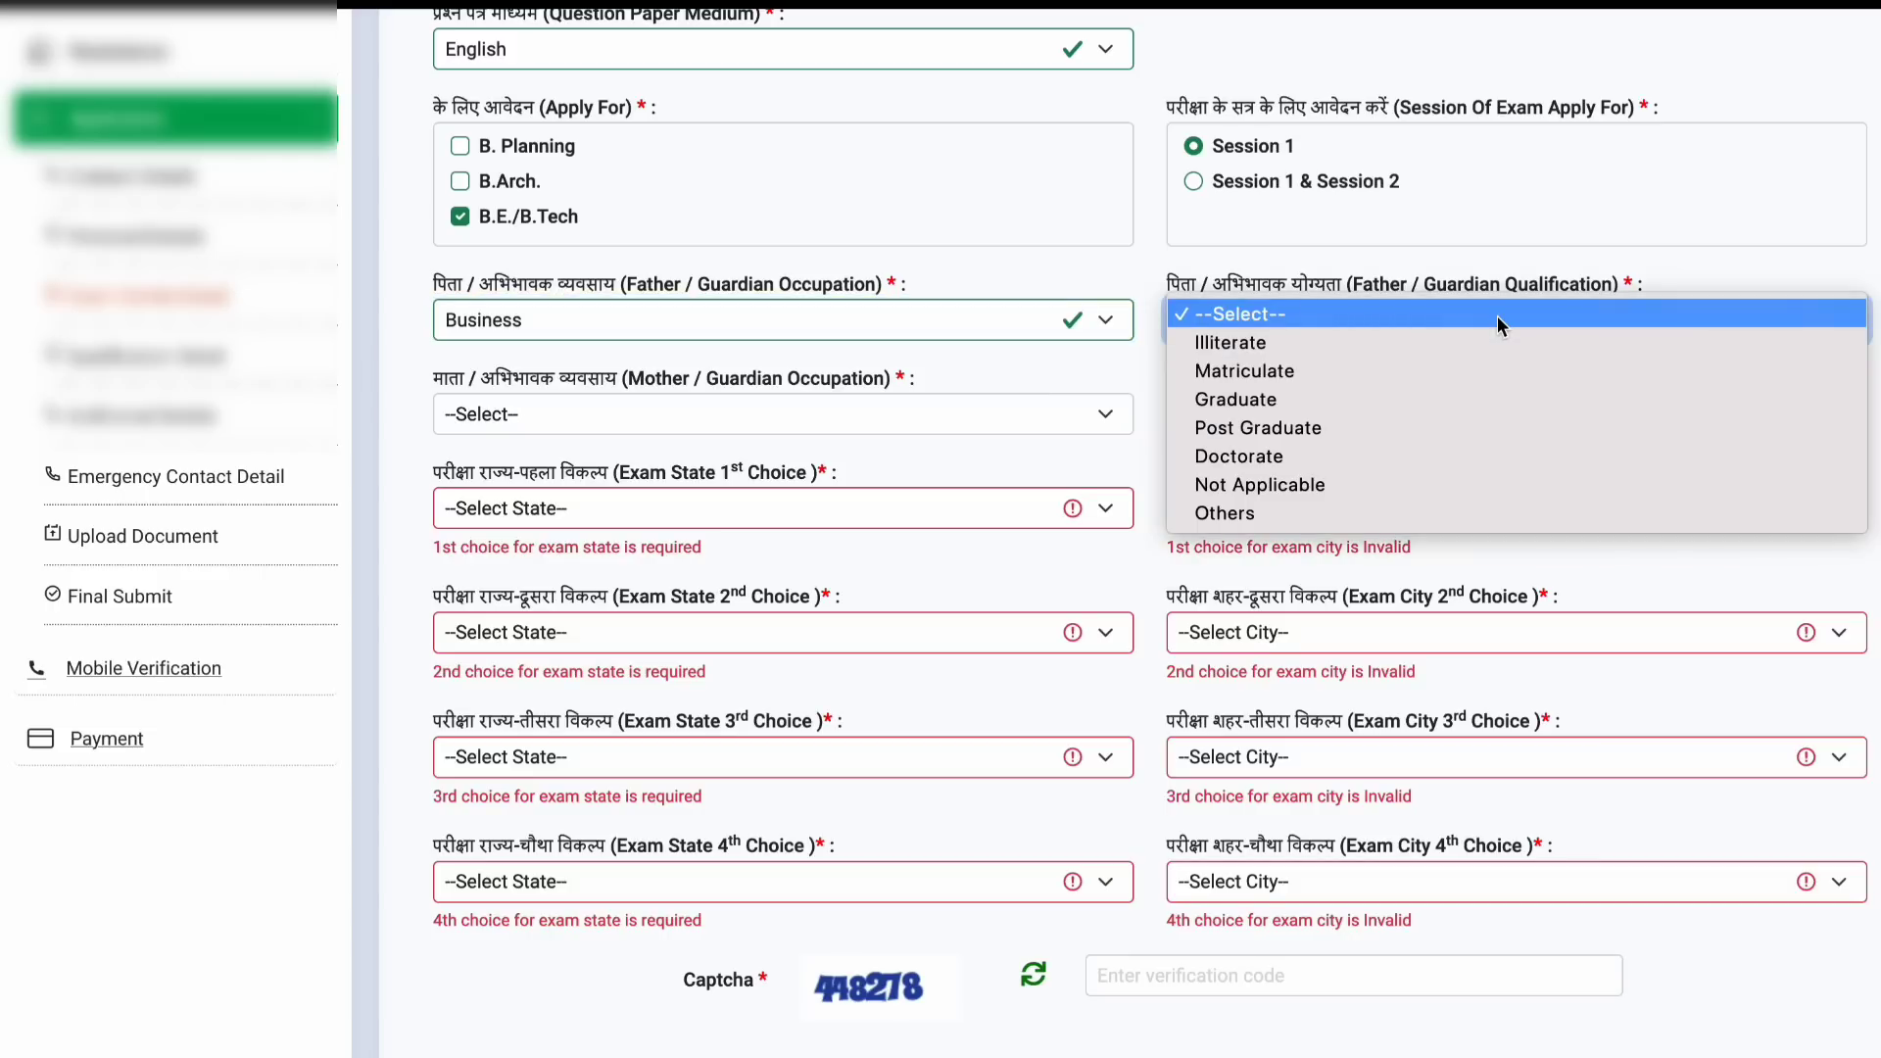
left_click(1469, 394)
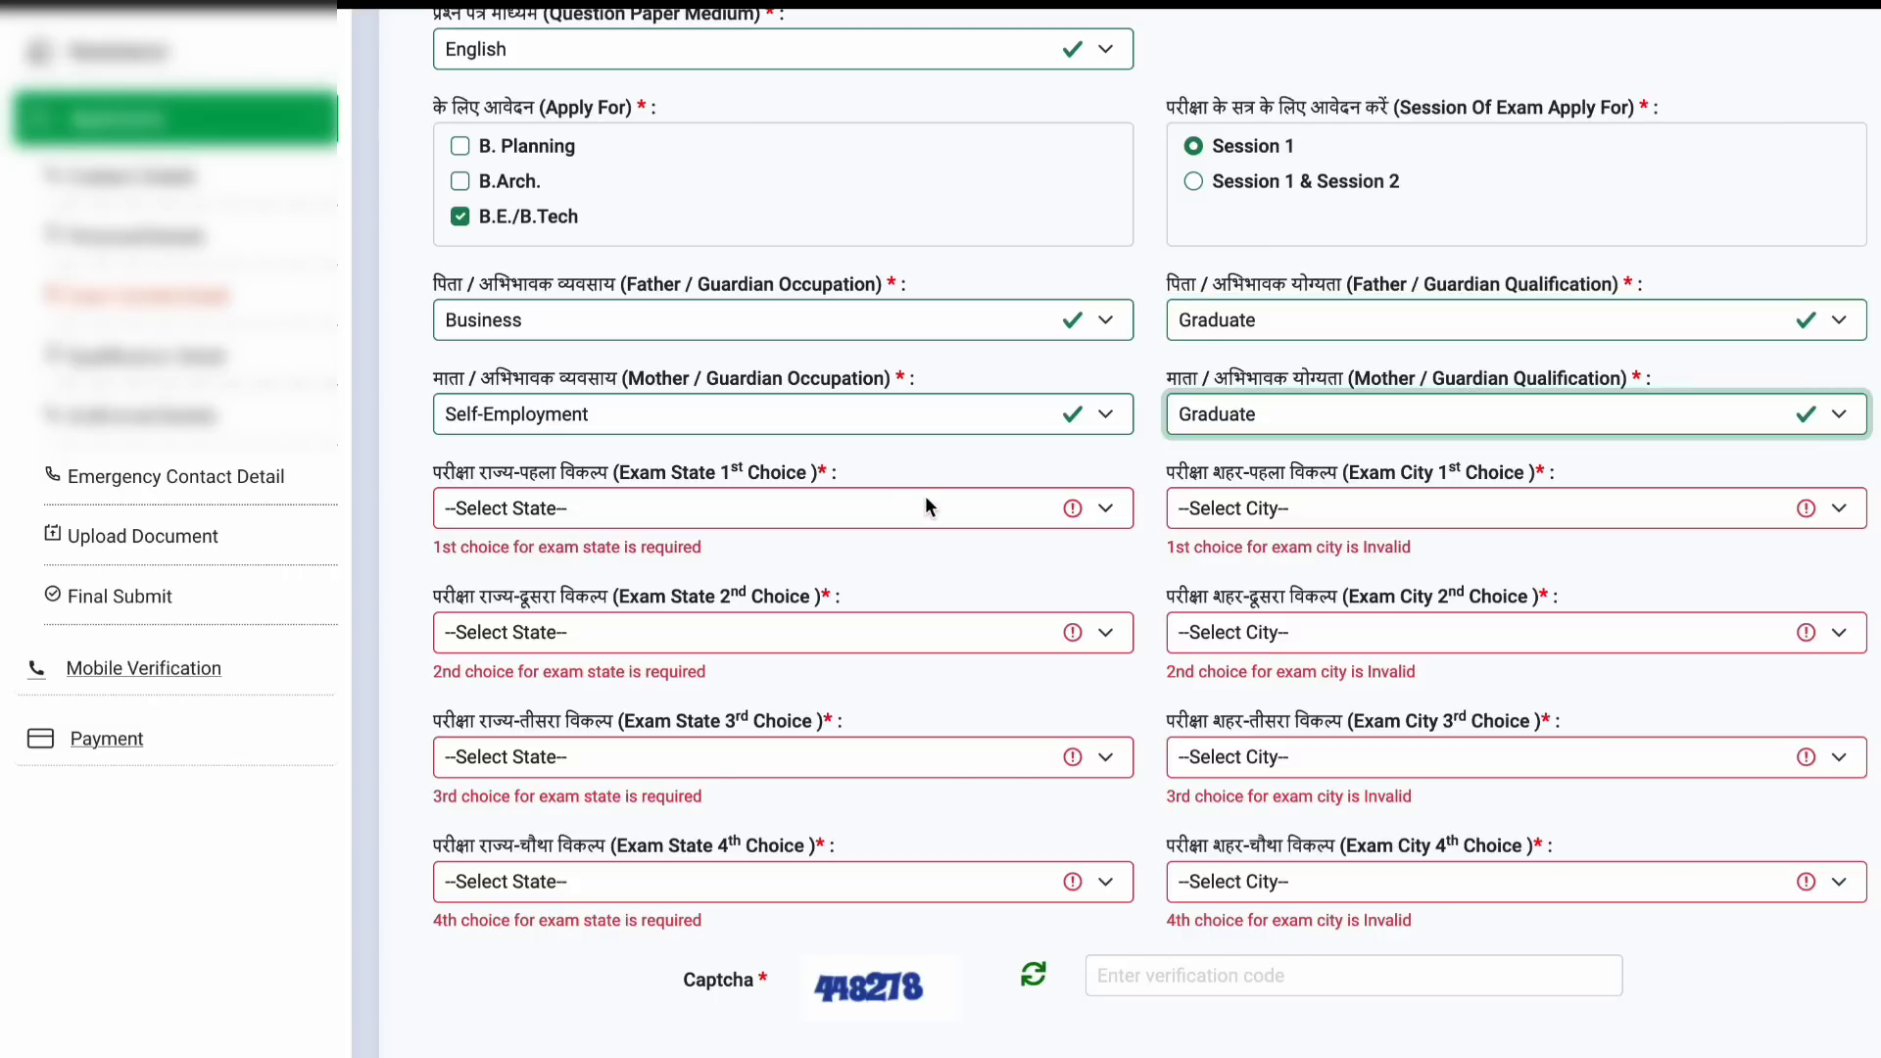
Step: Choose BIHAR and PURNEA as the first exam centre and save the exam details
left_click(925, 496)
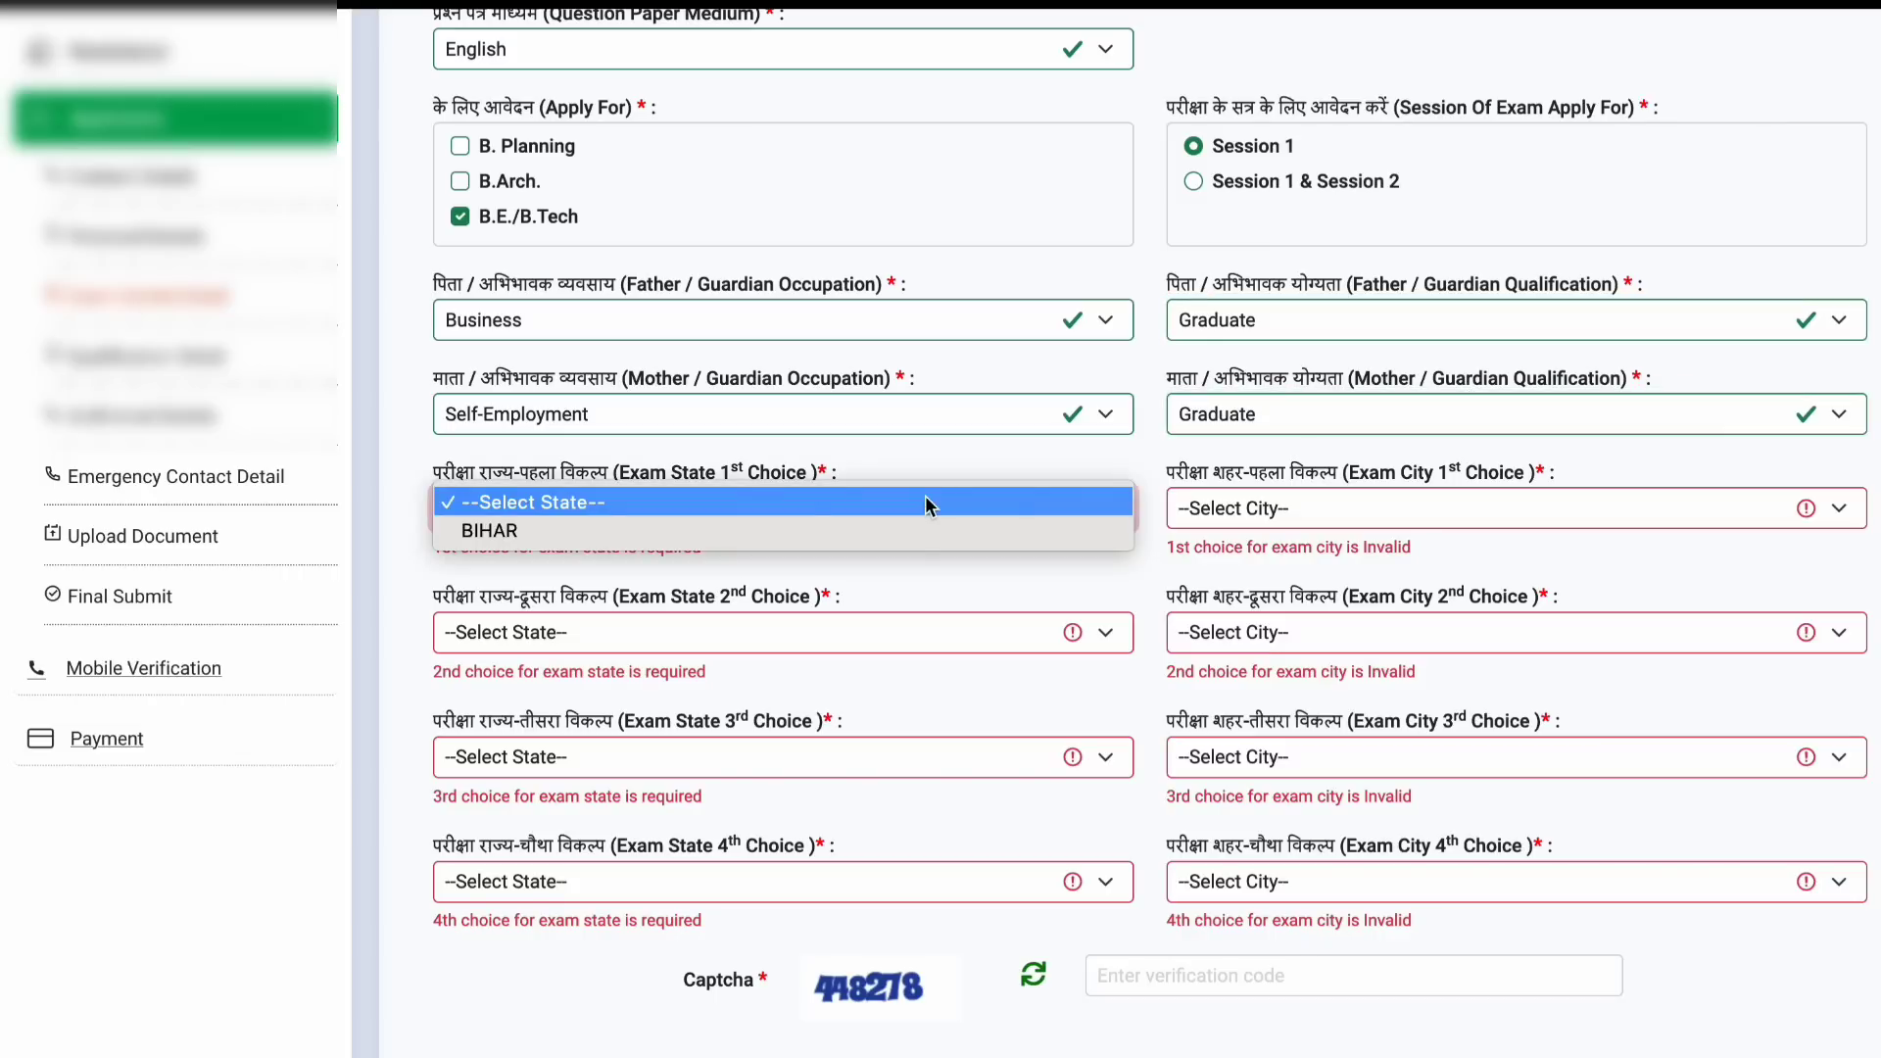
left_click(909, 539)
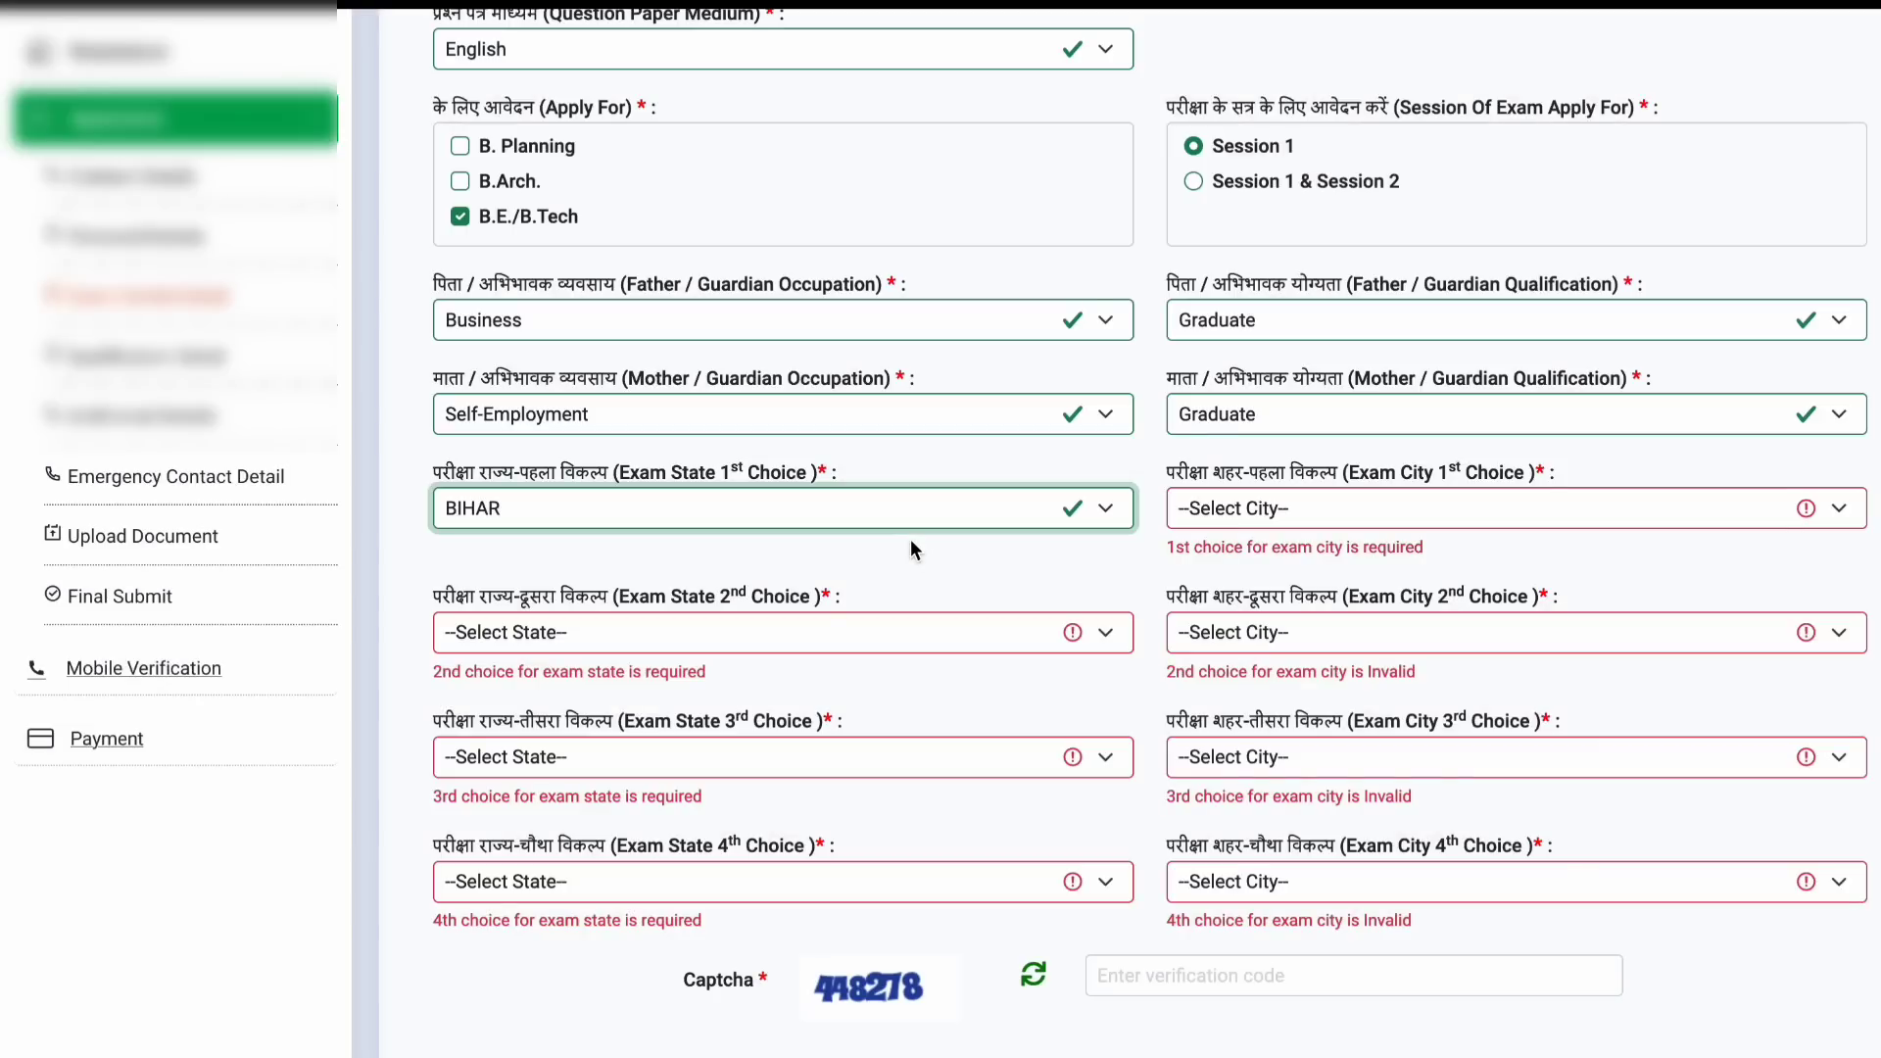
left_click(1402, 509)
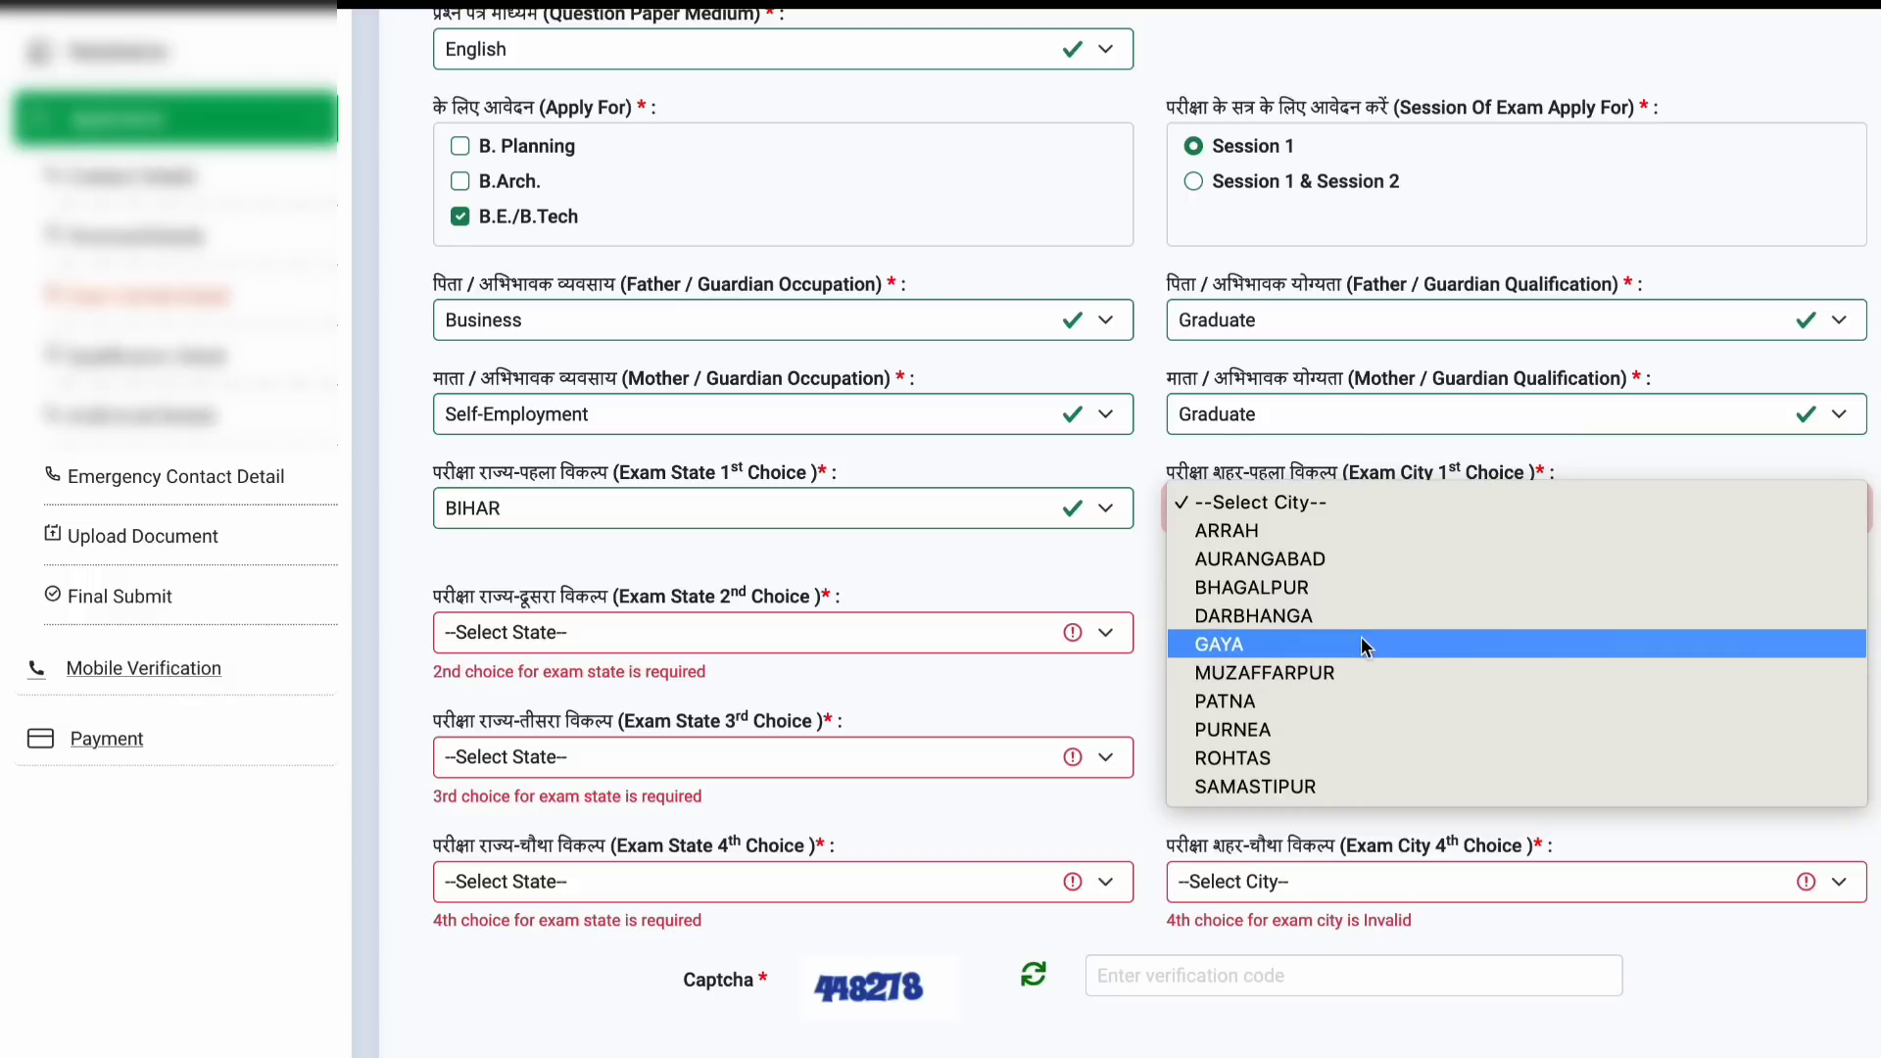
left_click(1336, 729)
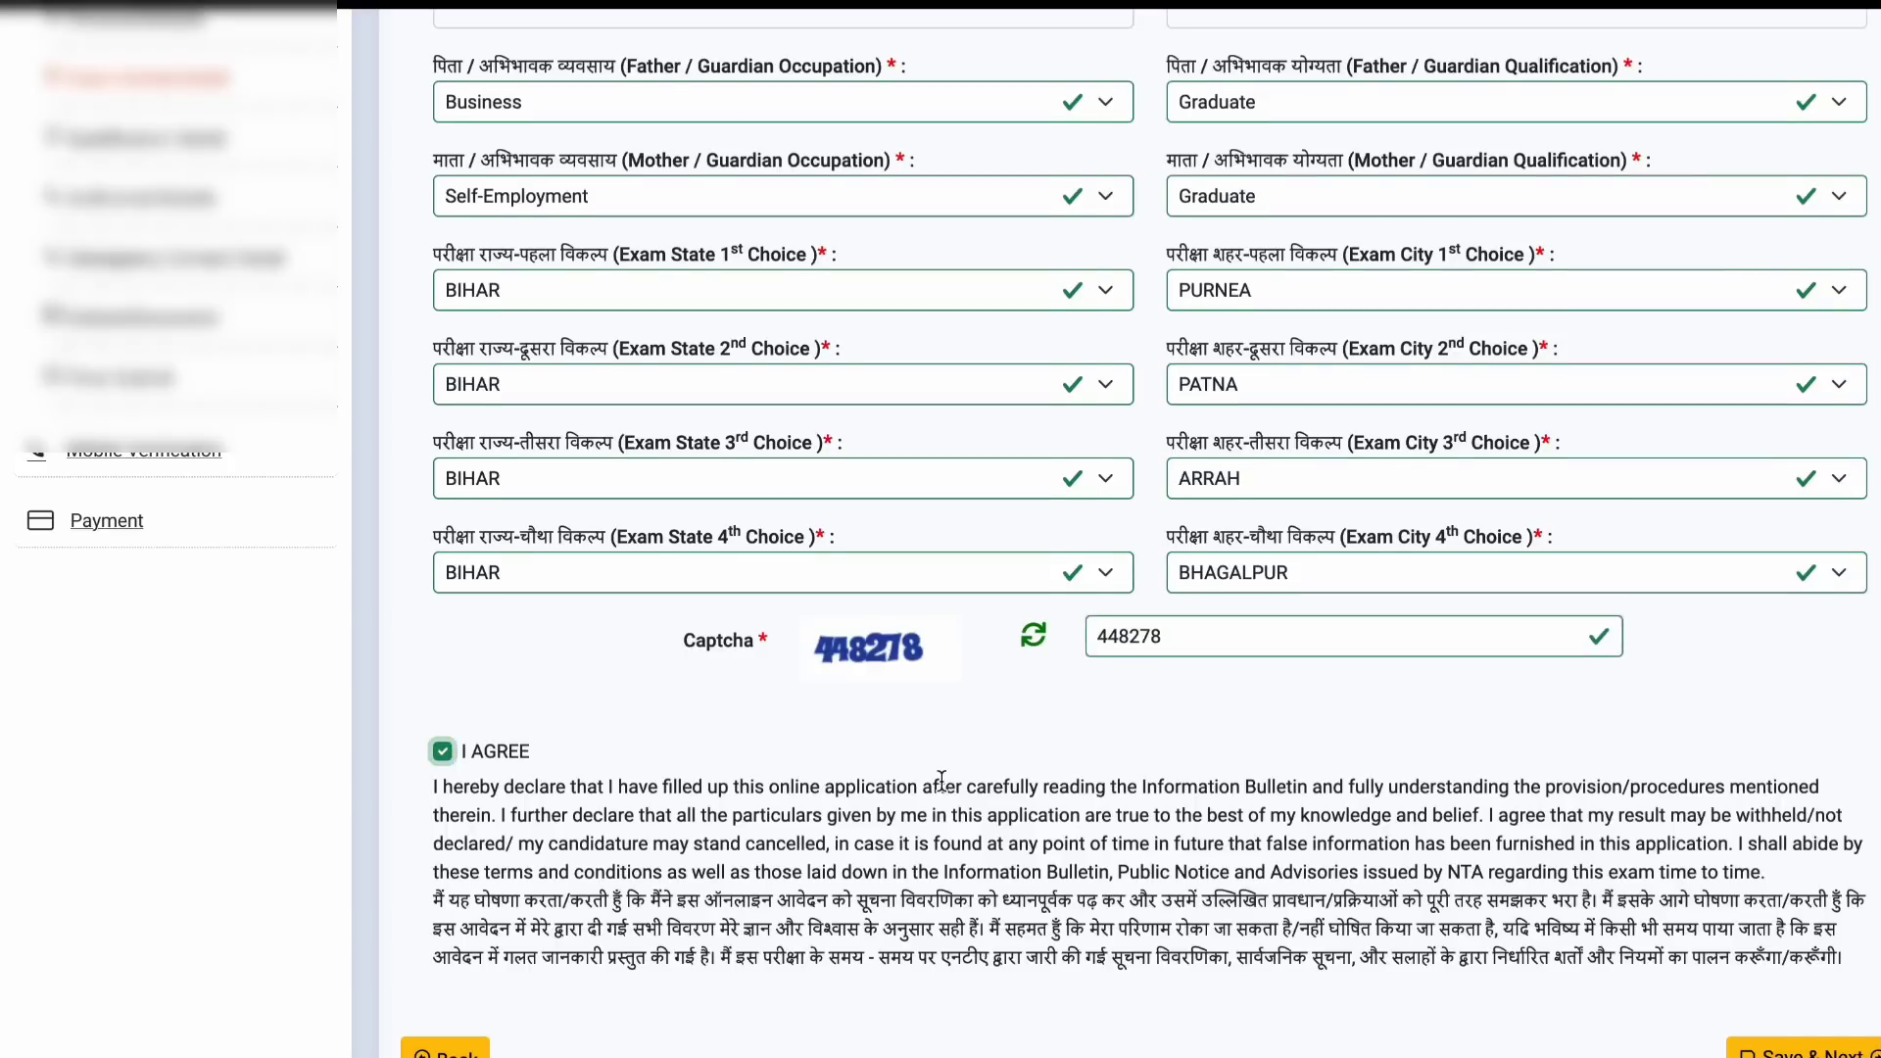
scroll(940, 779, "down", 3)
left_click(1822, 819)
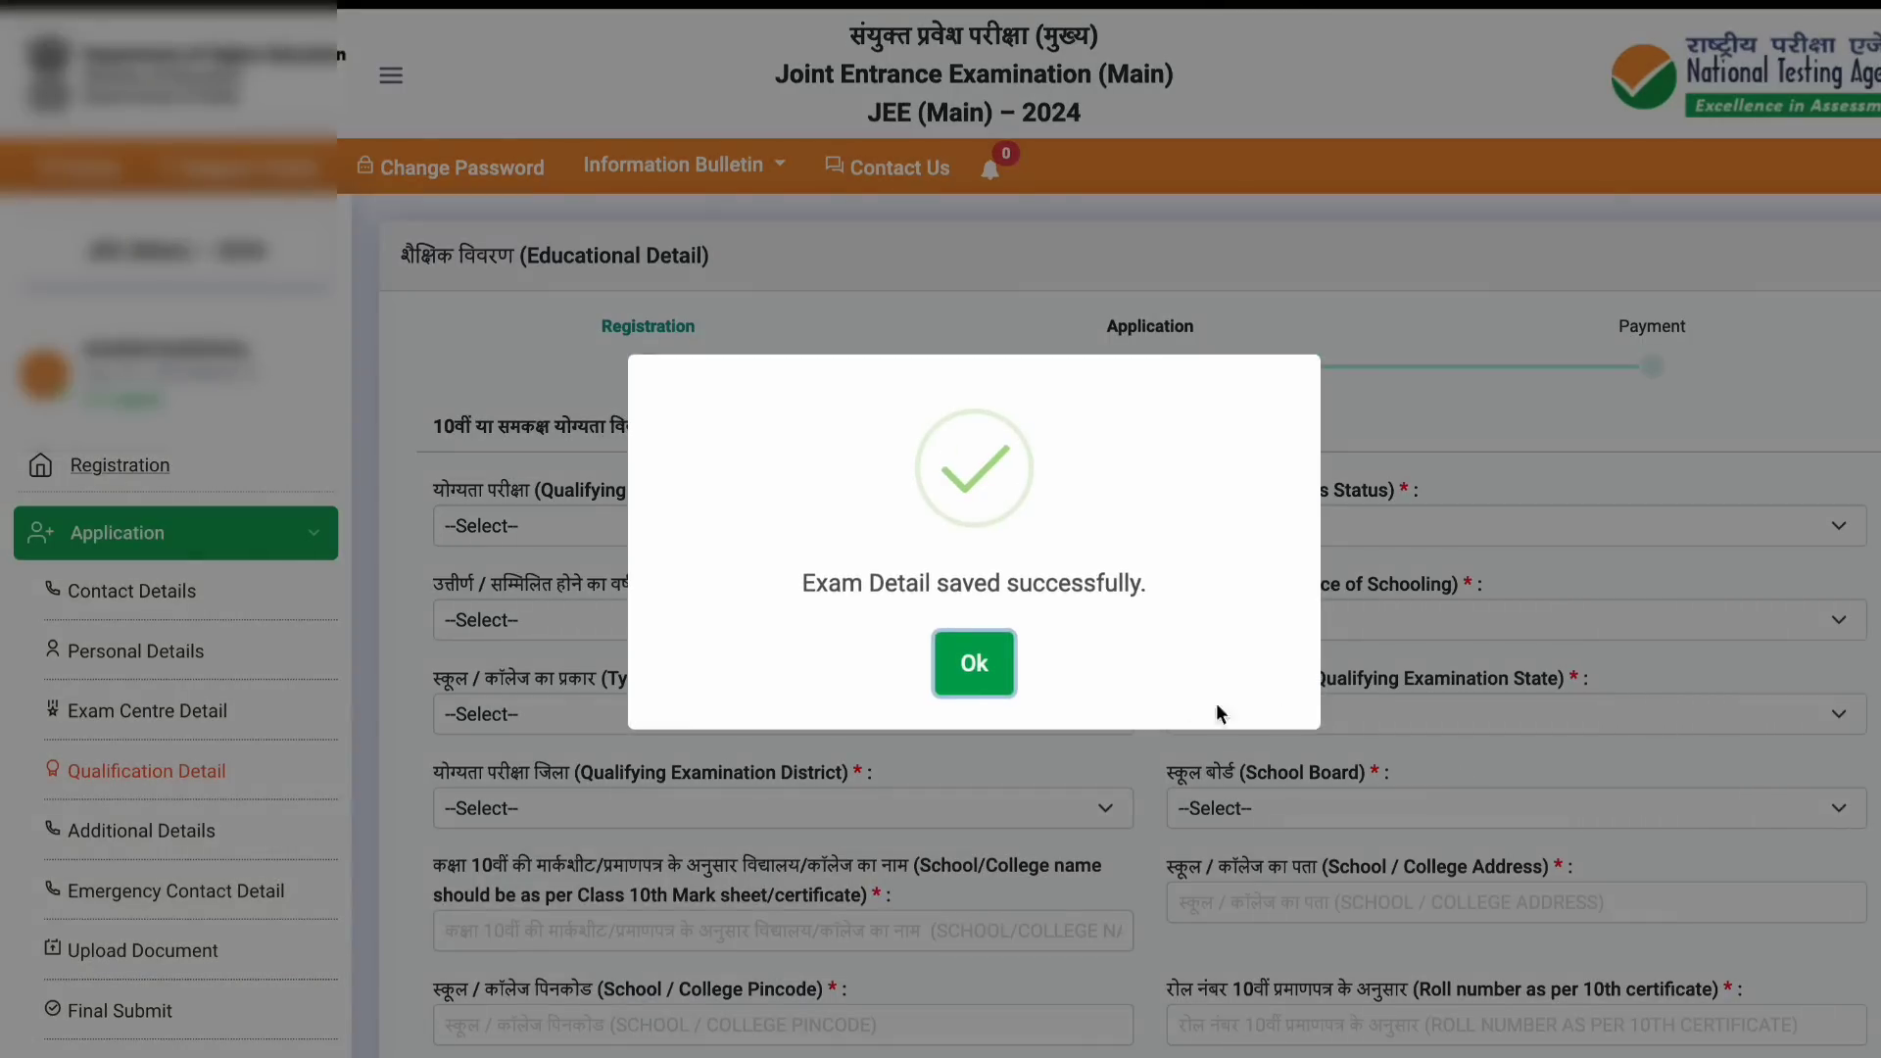
Step: Set the 10th qualifying exam as Passed in 2015, with Urban place of schooling
left_click(977, 663)
scroll(923, 279, "down", 2)
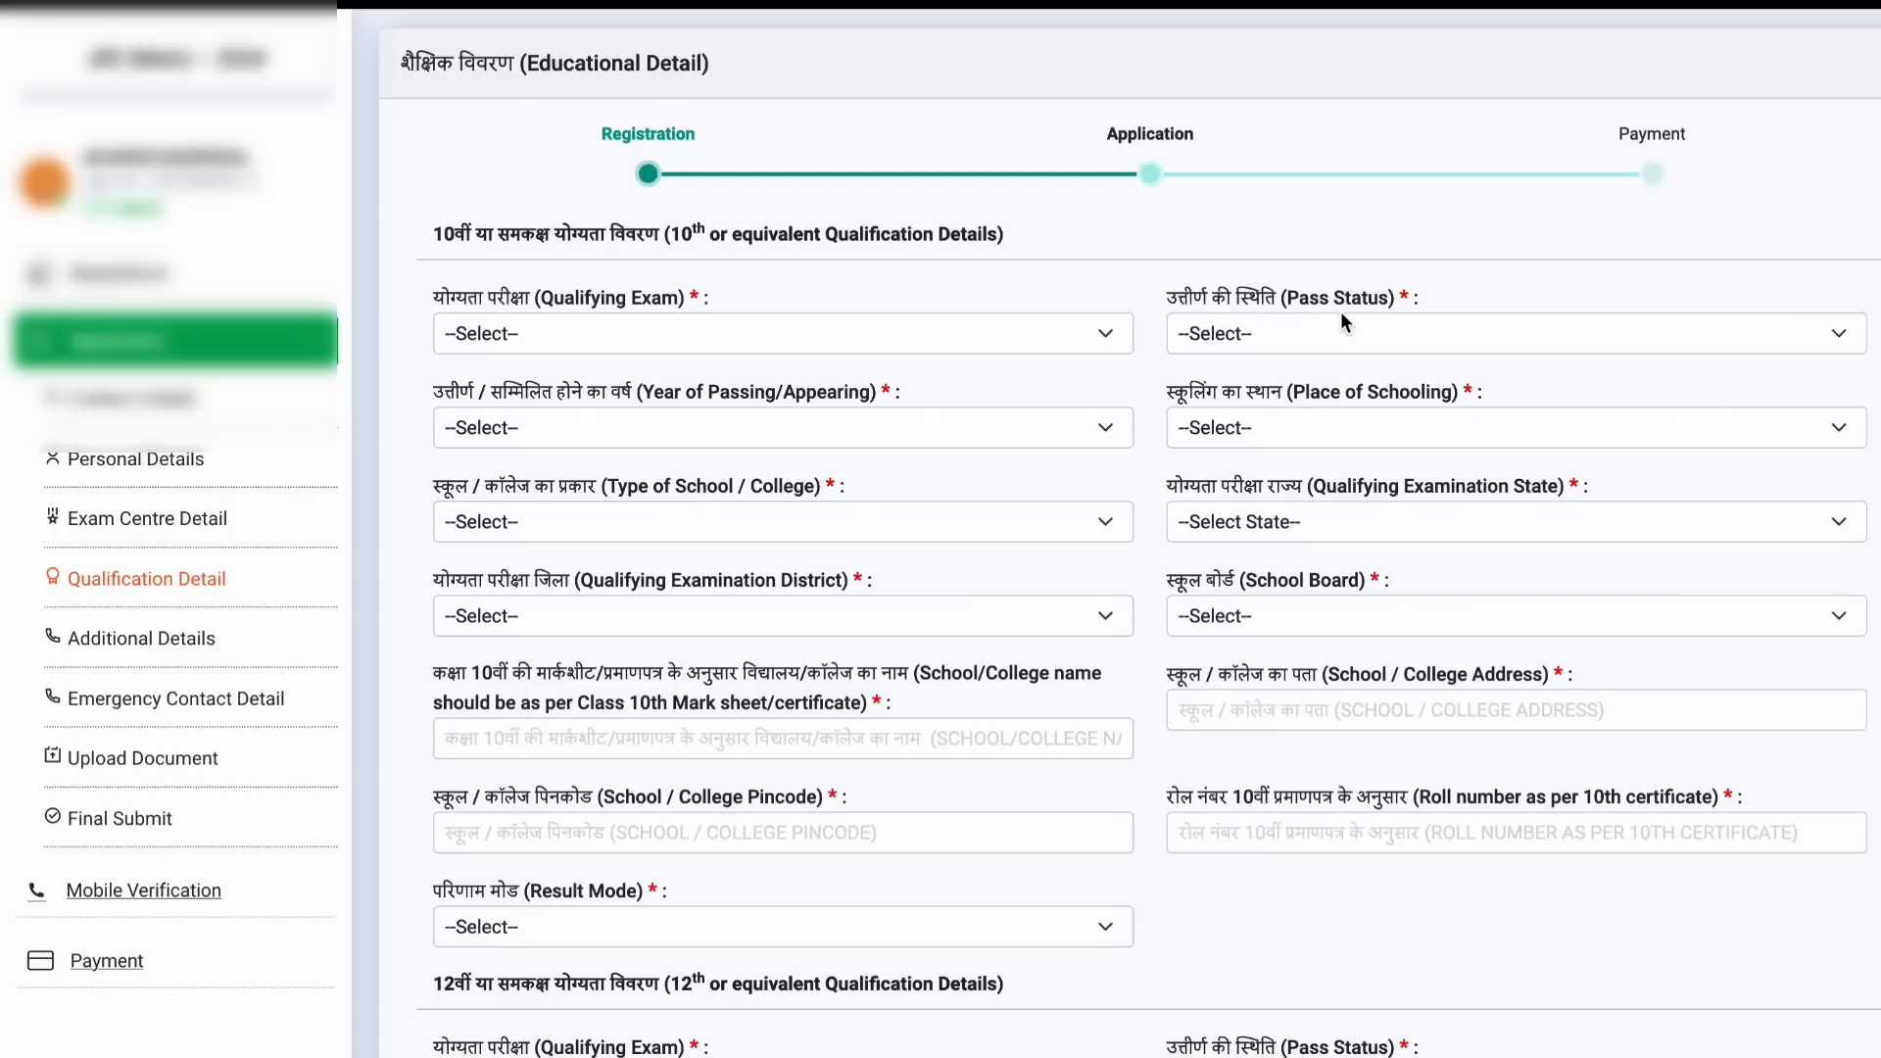
left_click(1099, 325)
left_click(1060, 360)
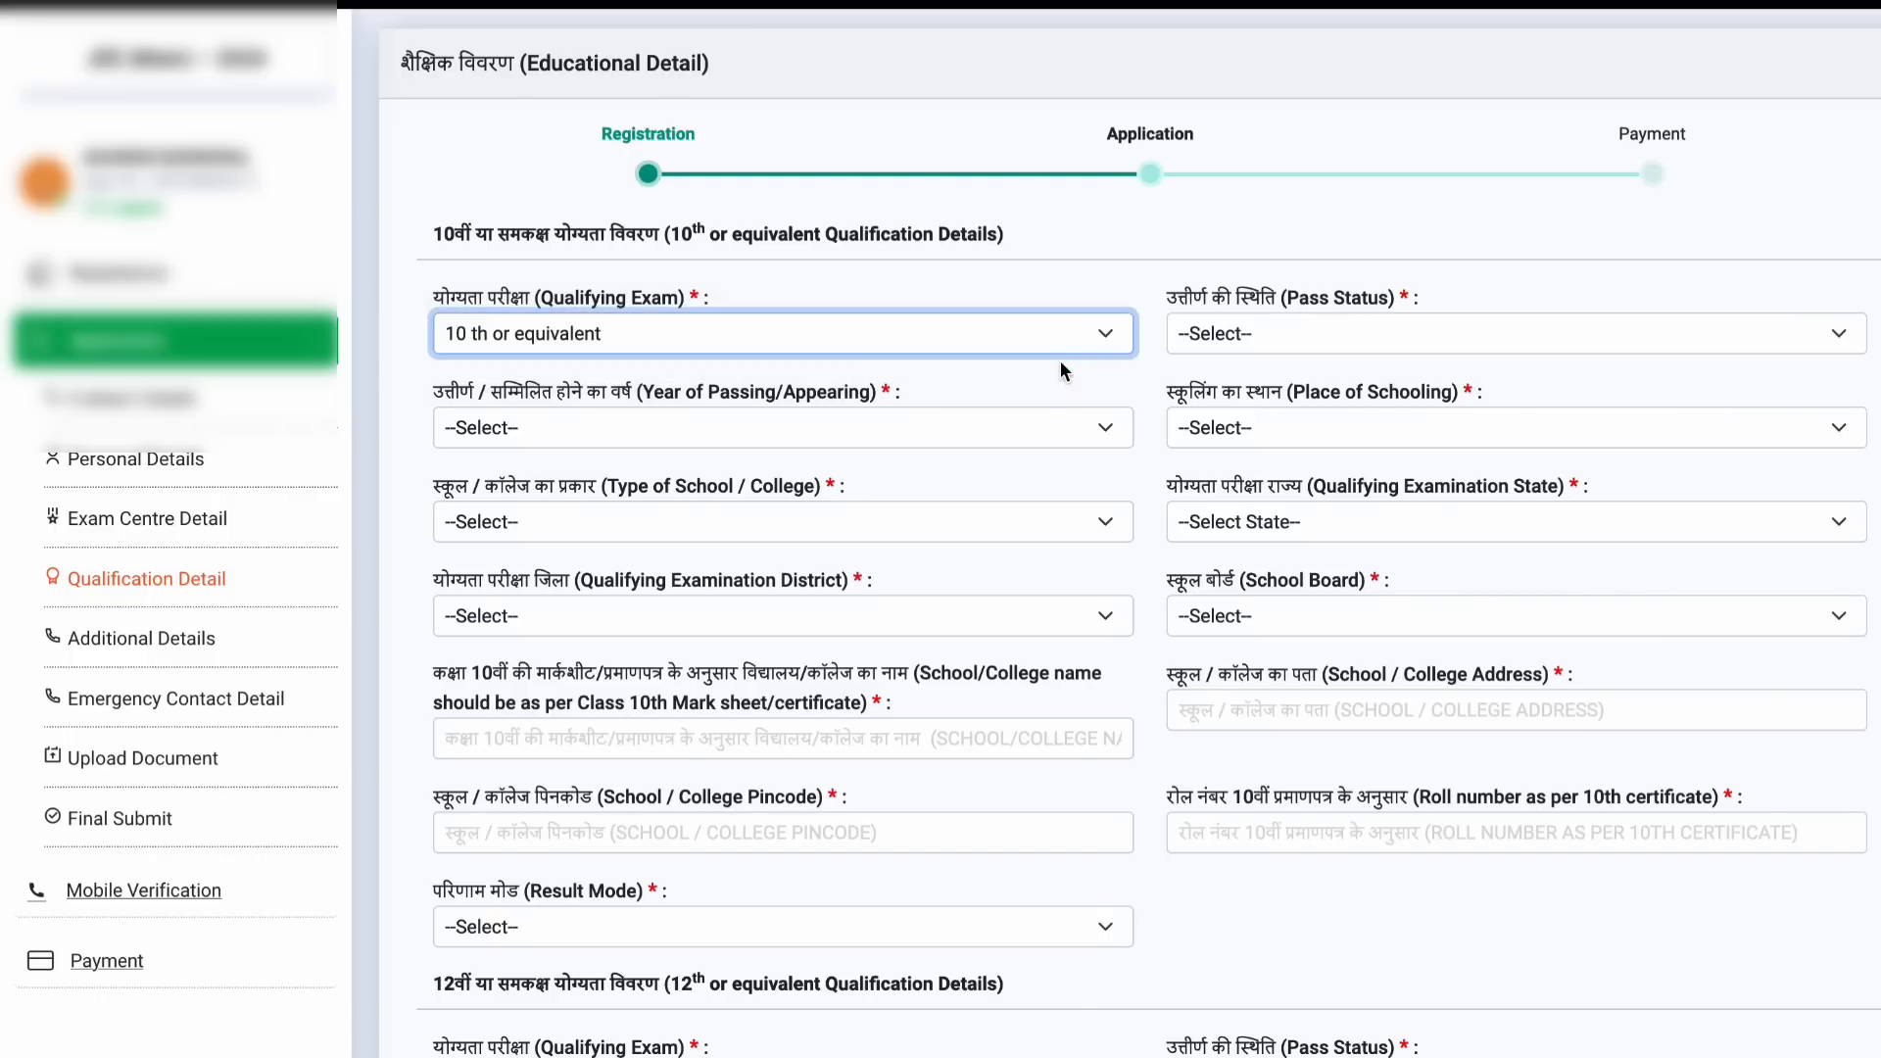
left_click(1301, 335)
left_click(1300, 362)
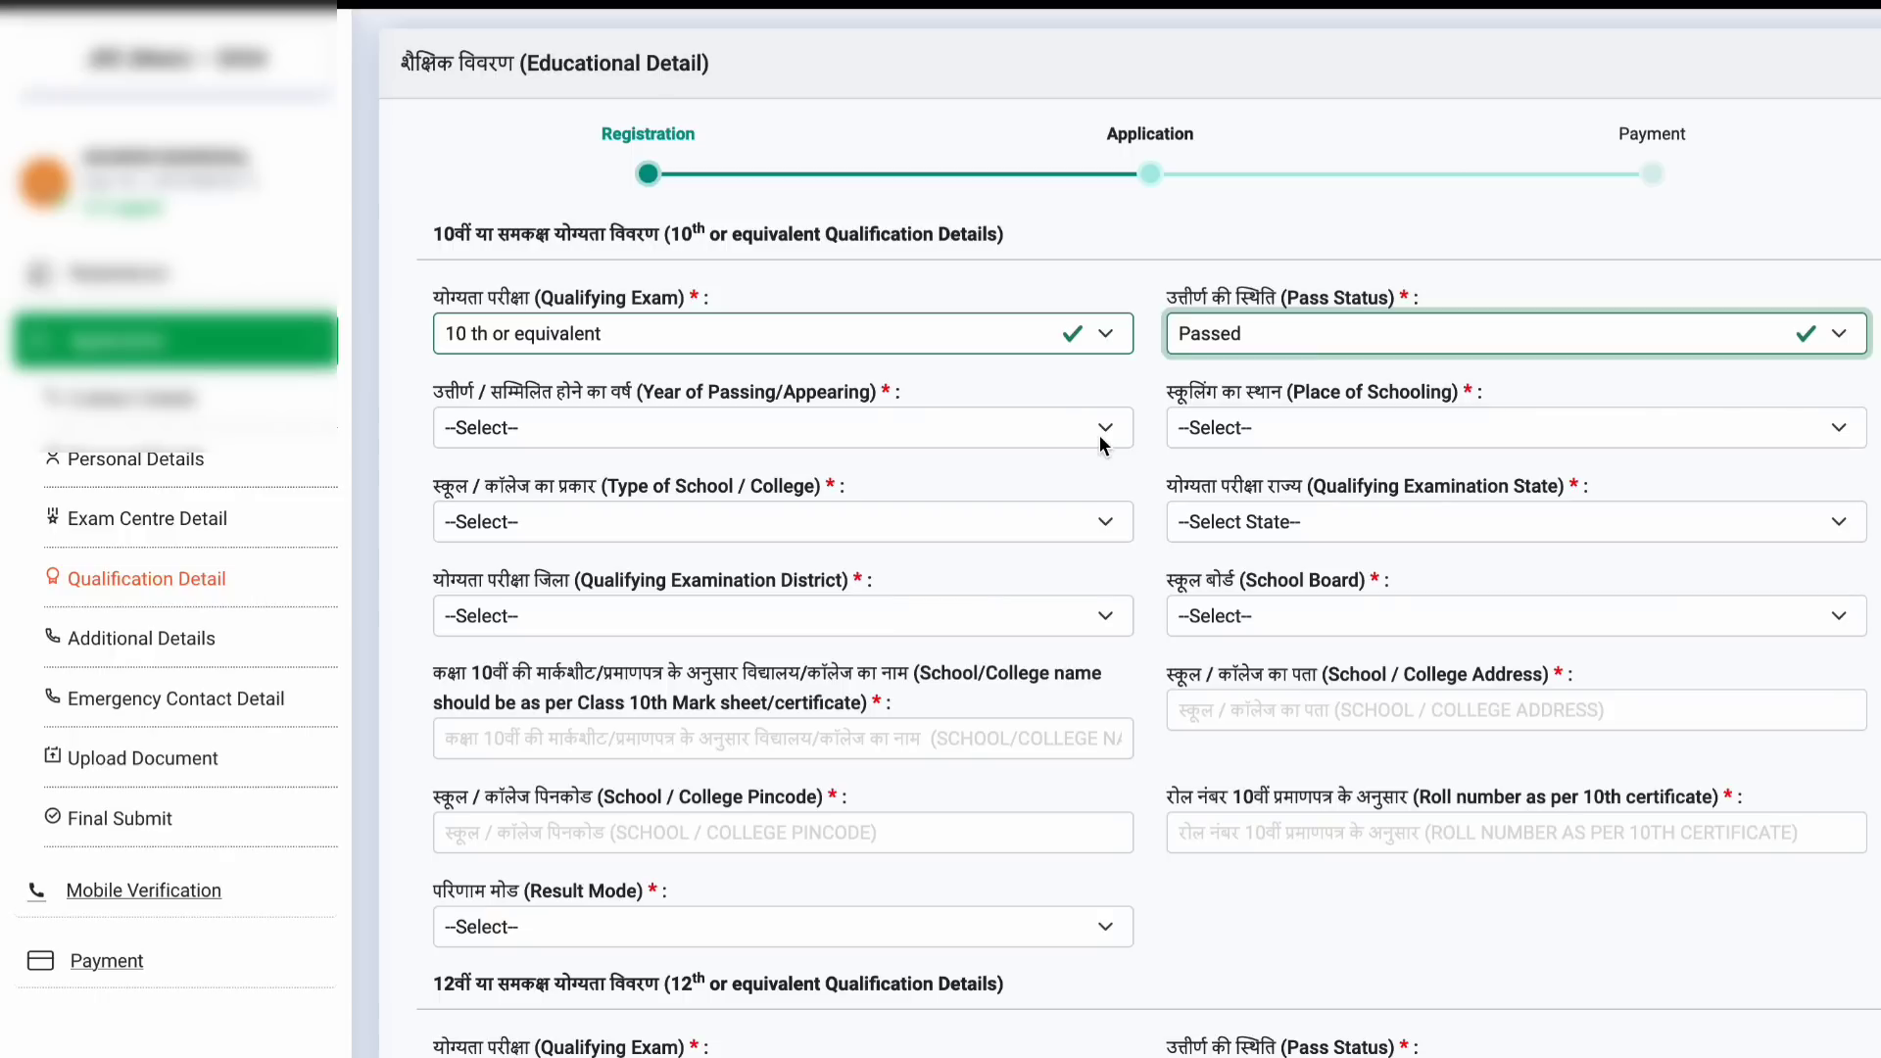
left_click(1104, 440)
scroll(840, 759, "down", 10)
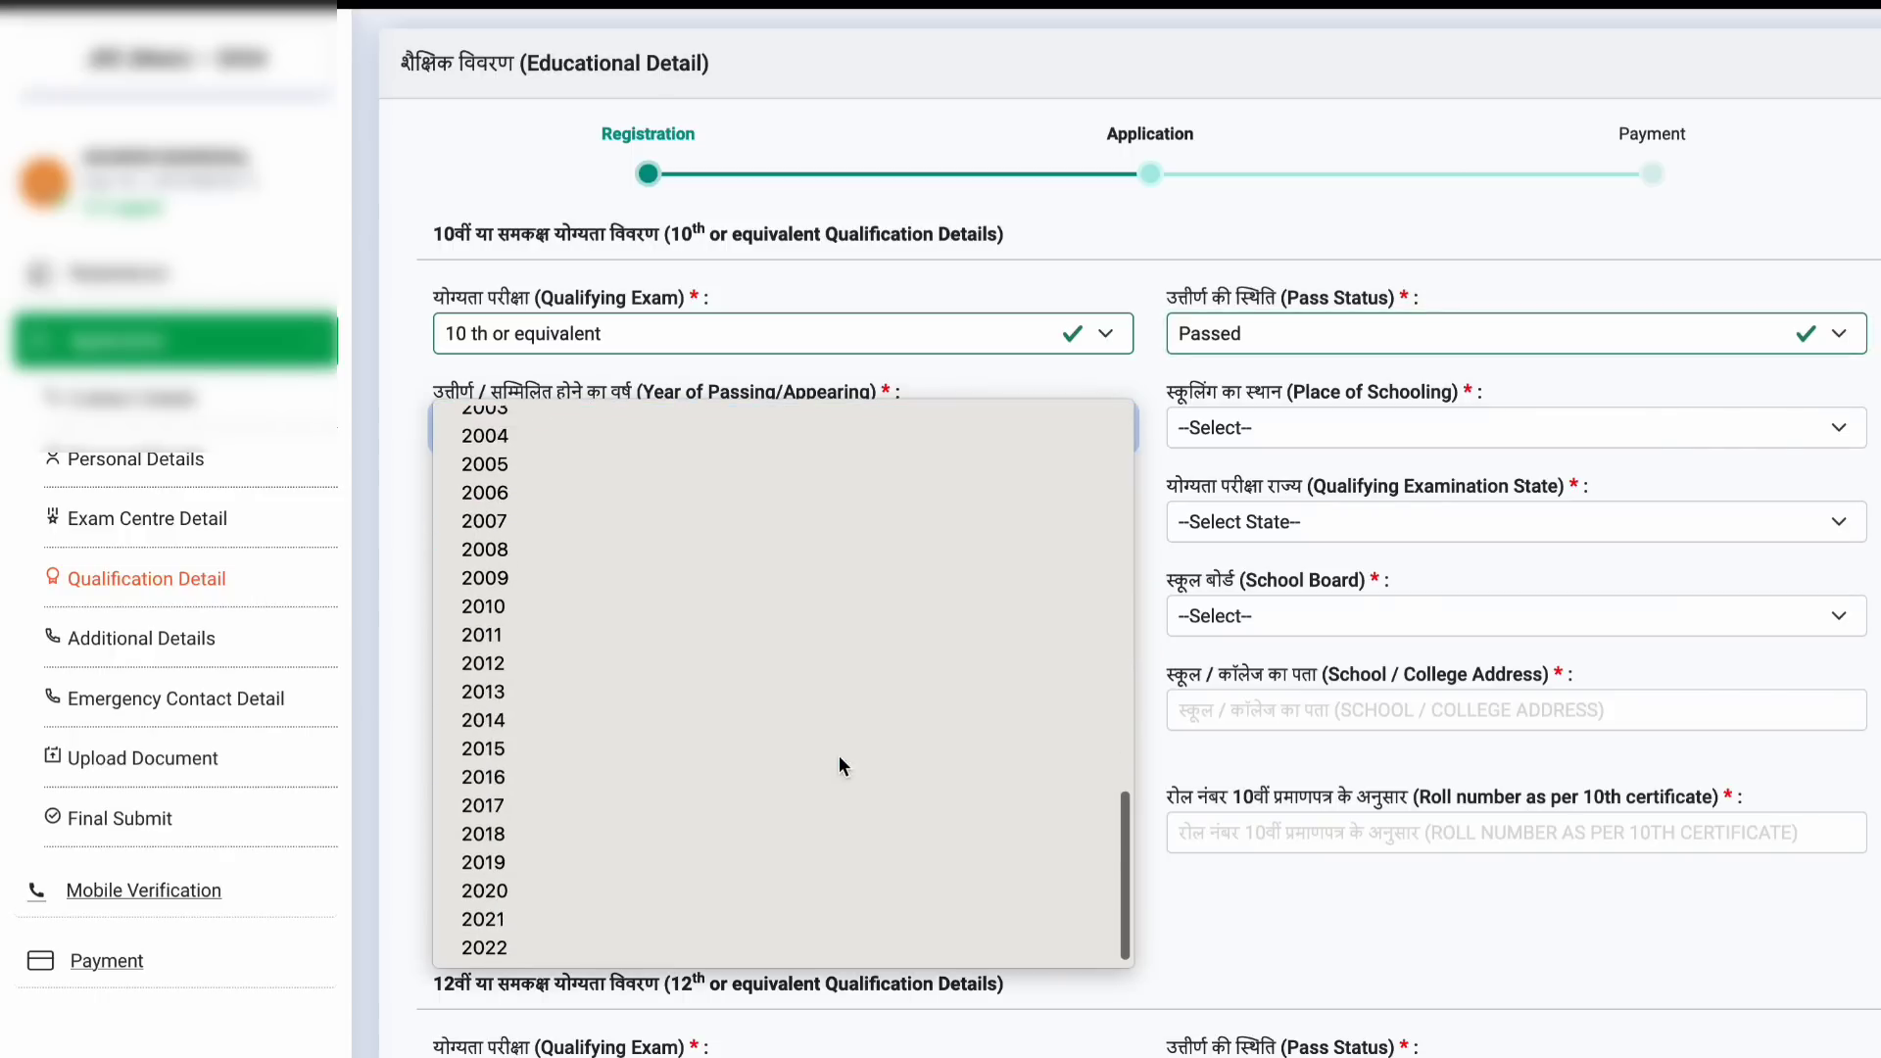
left_click(633, 752)
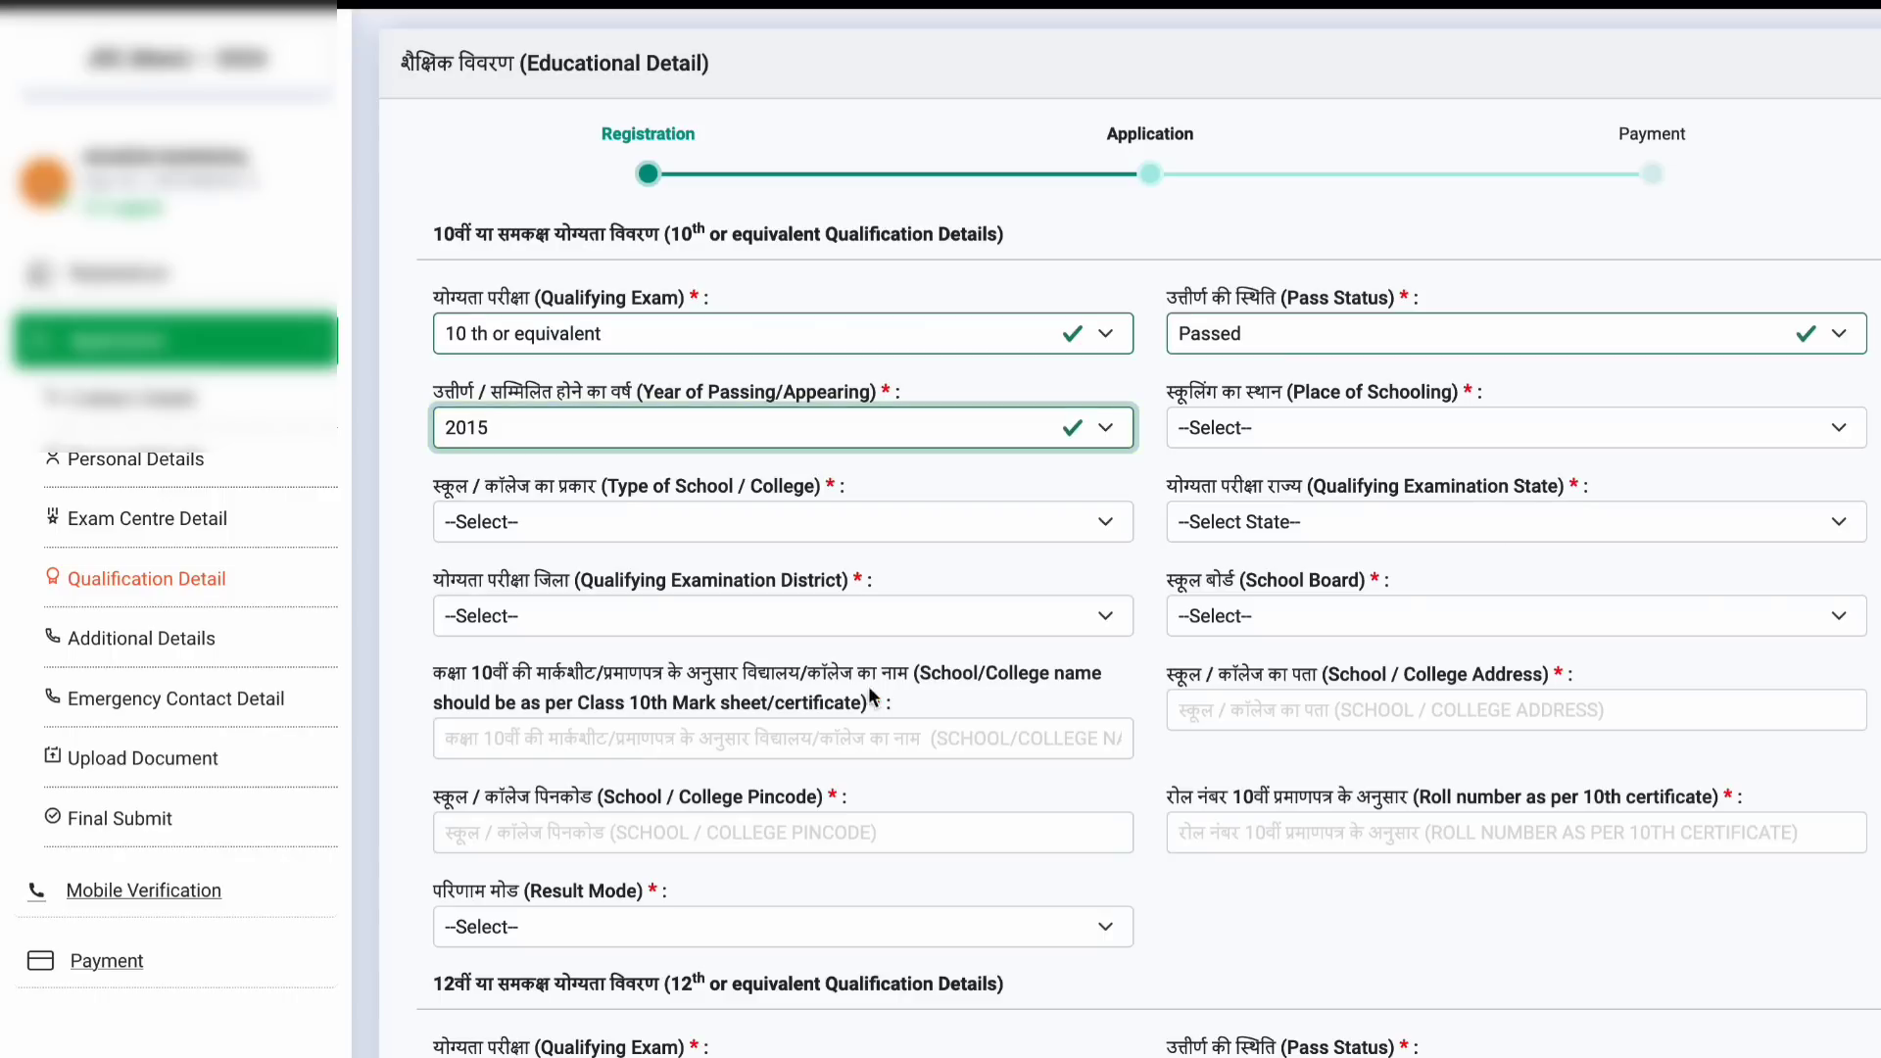
left_click(1454, 431)
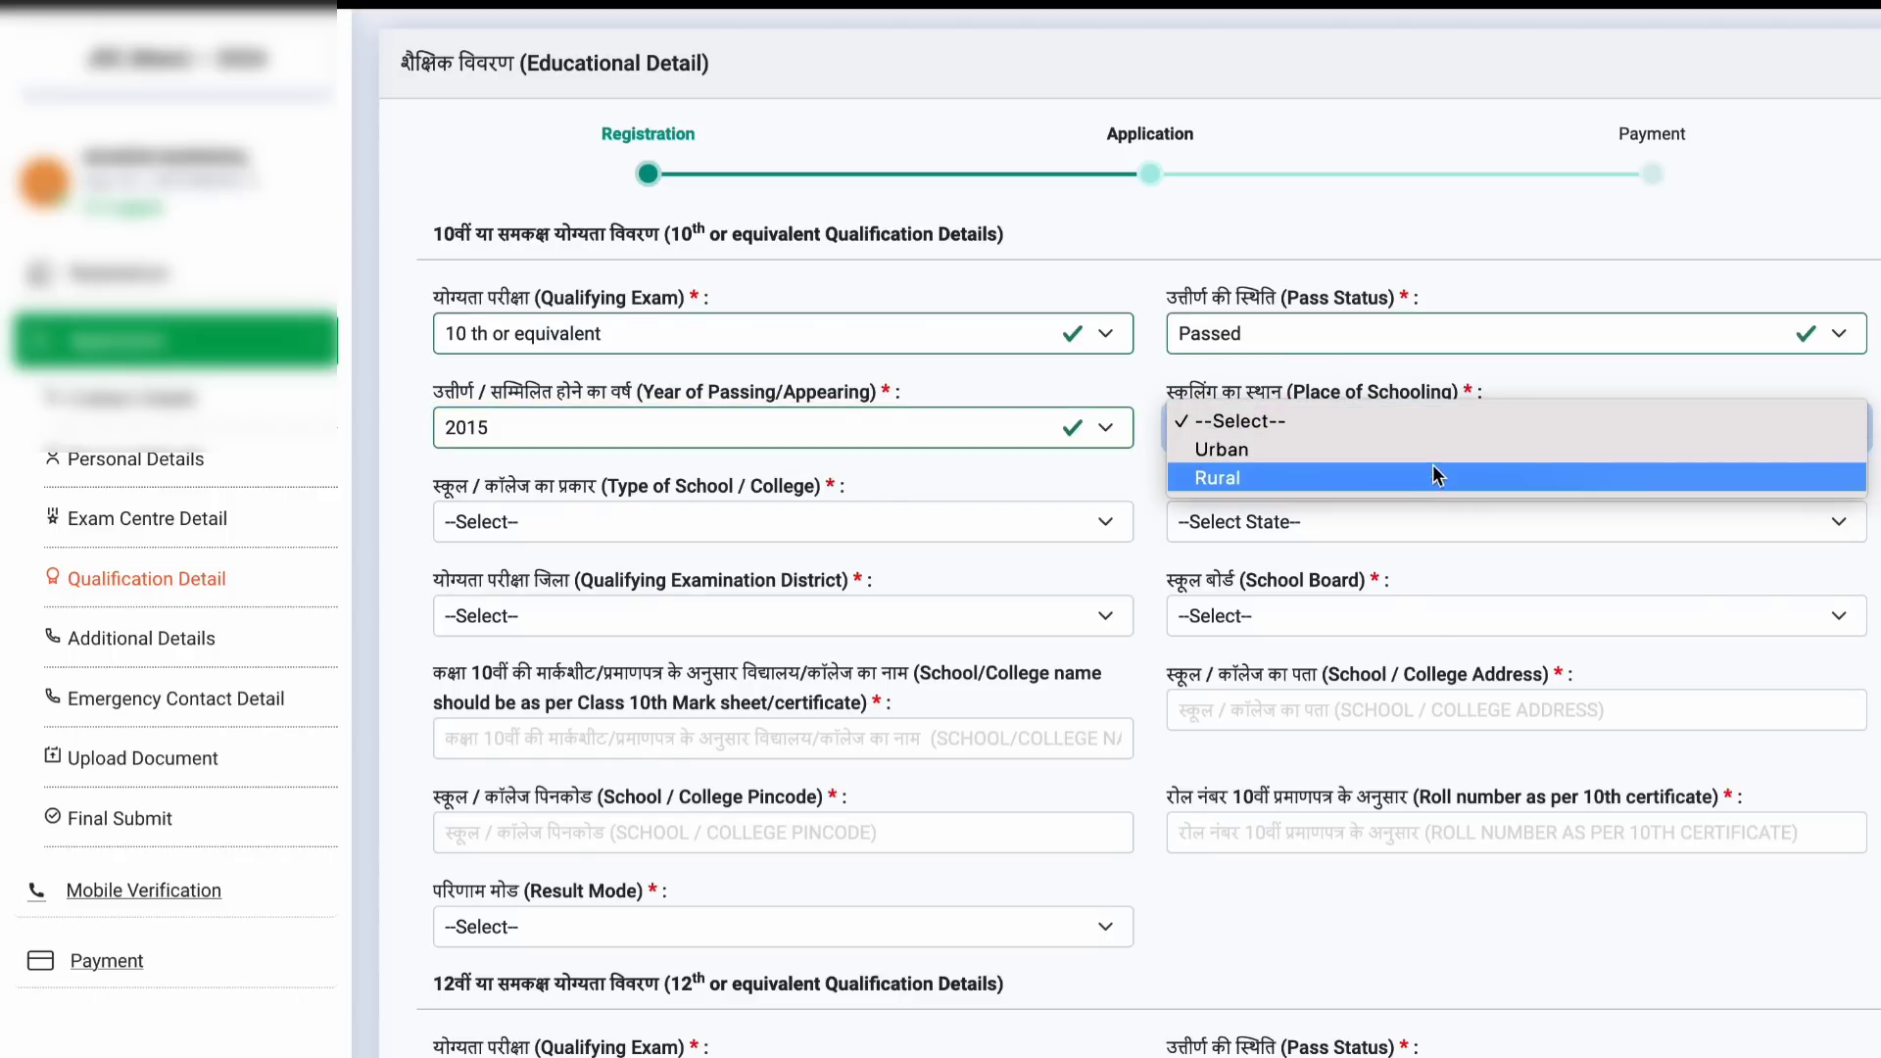
left_click(1408, 446)
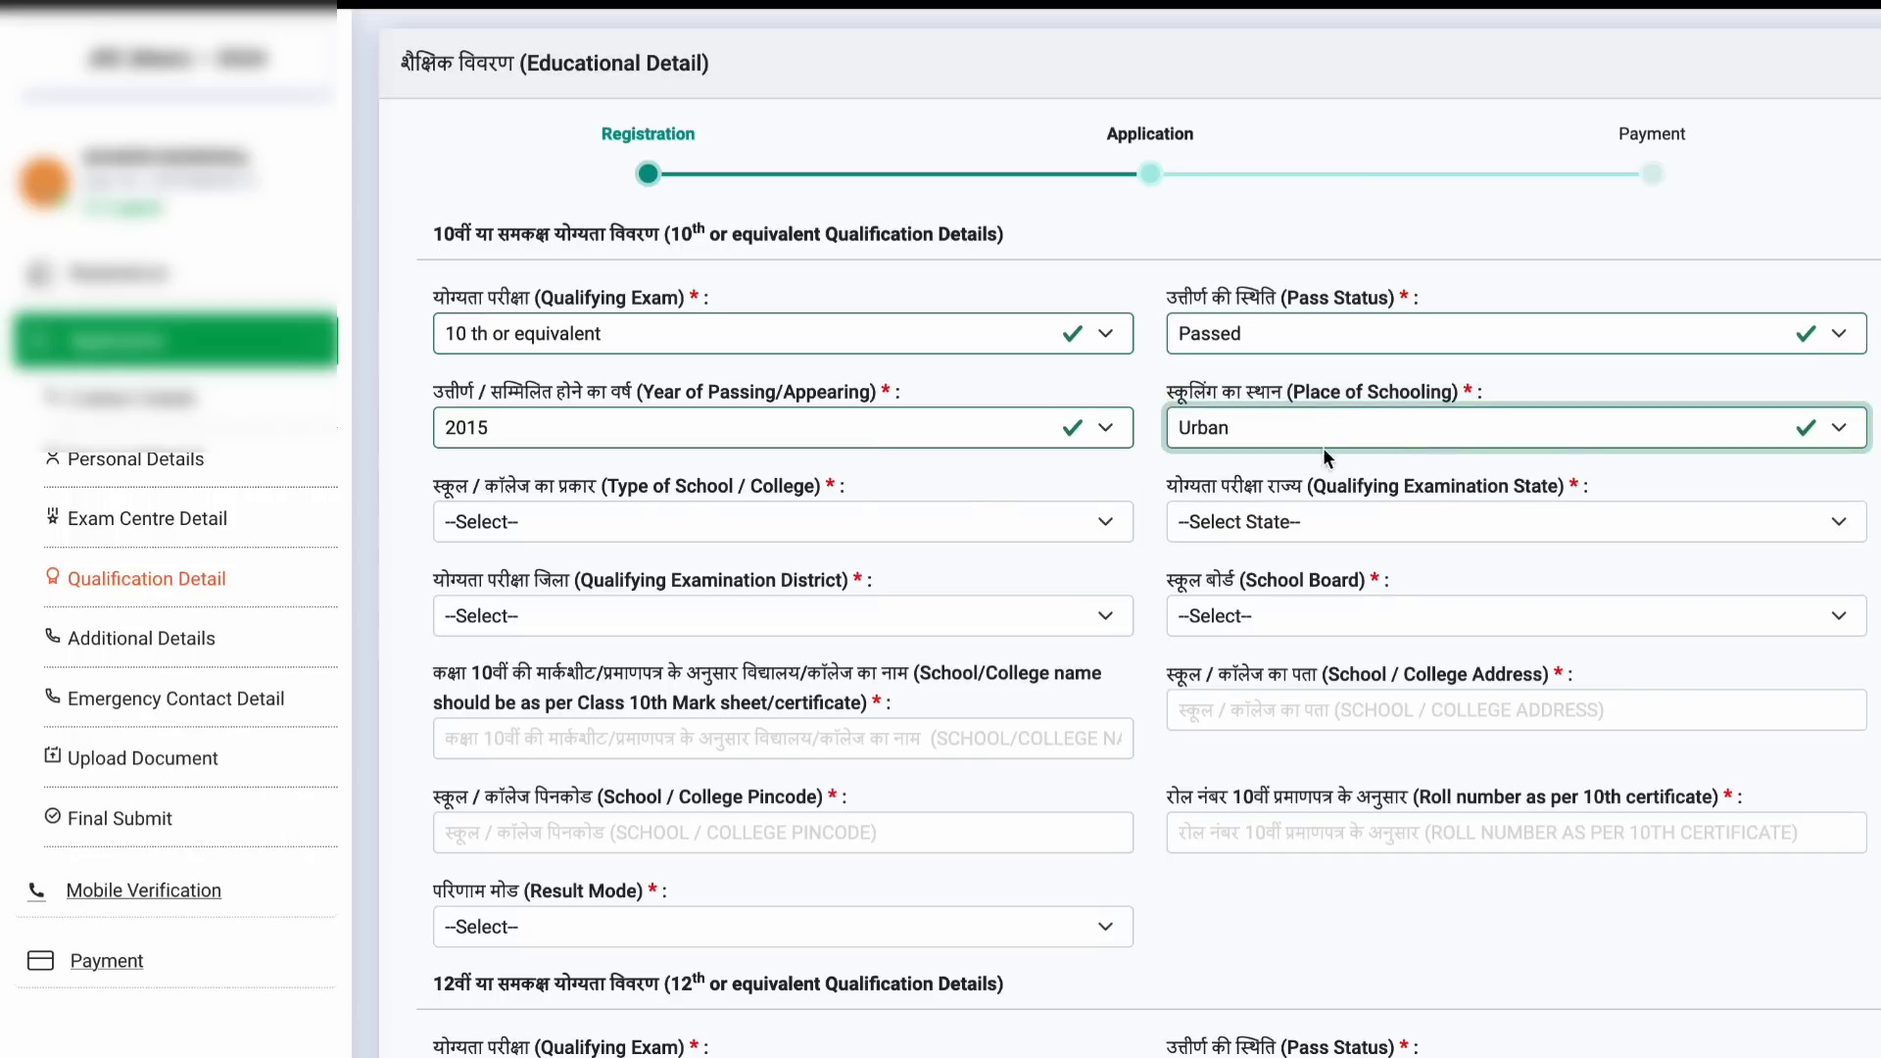
Step: Set the 10th school type to Private Unaided, state BIHAR, district Katihar, board CBSE
left_click(915, 531)
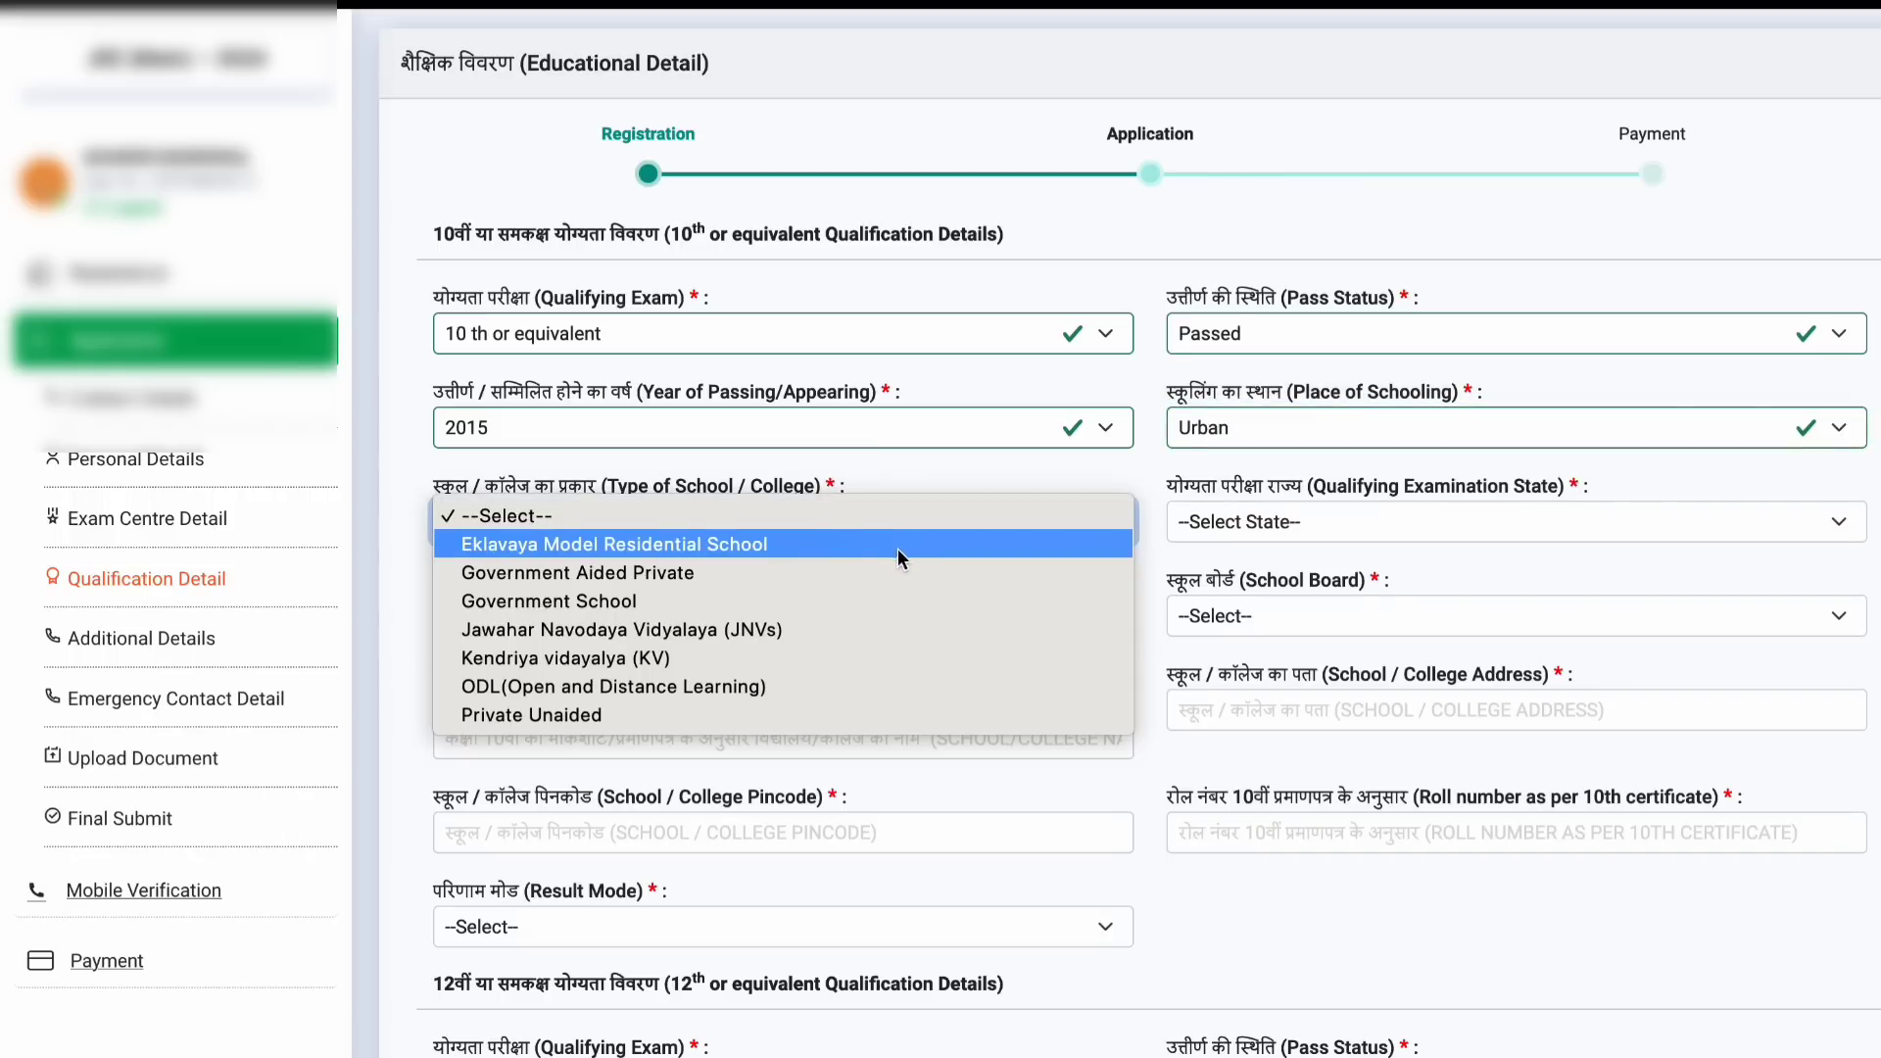
left_click(821, 712)
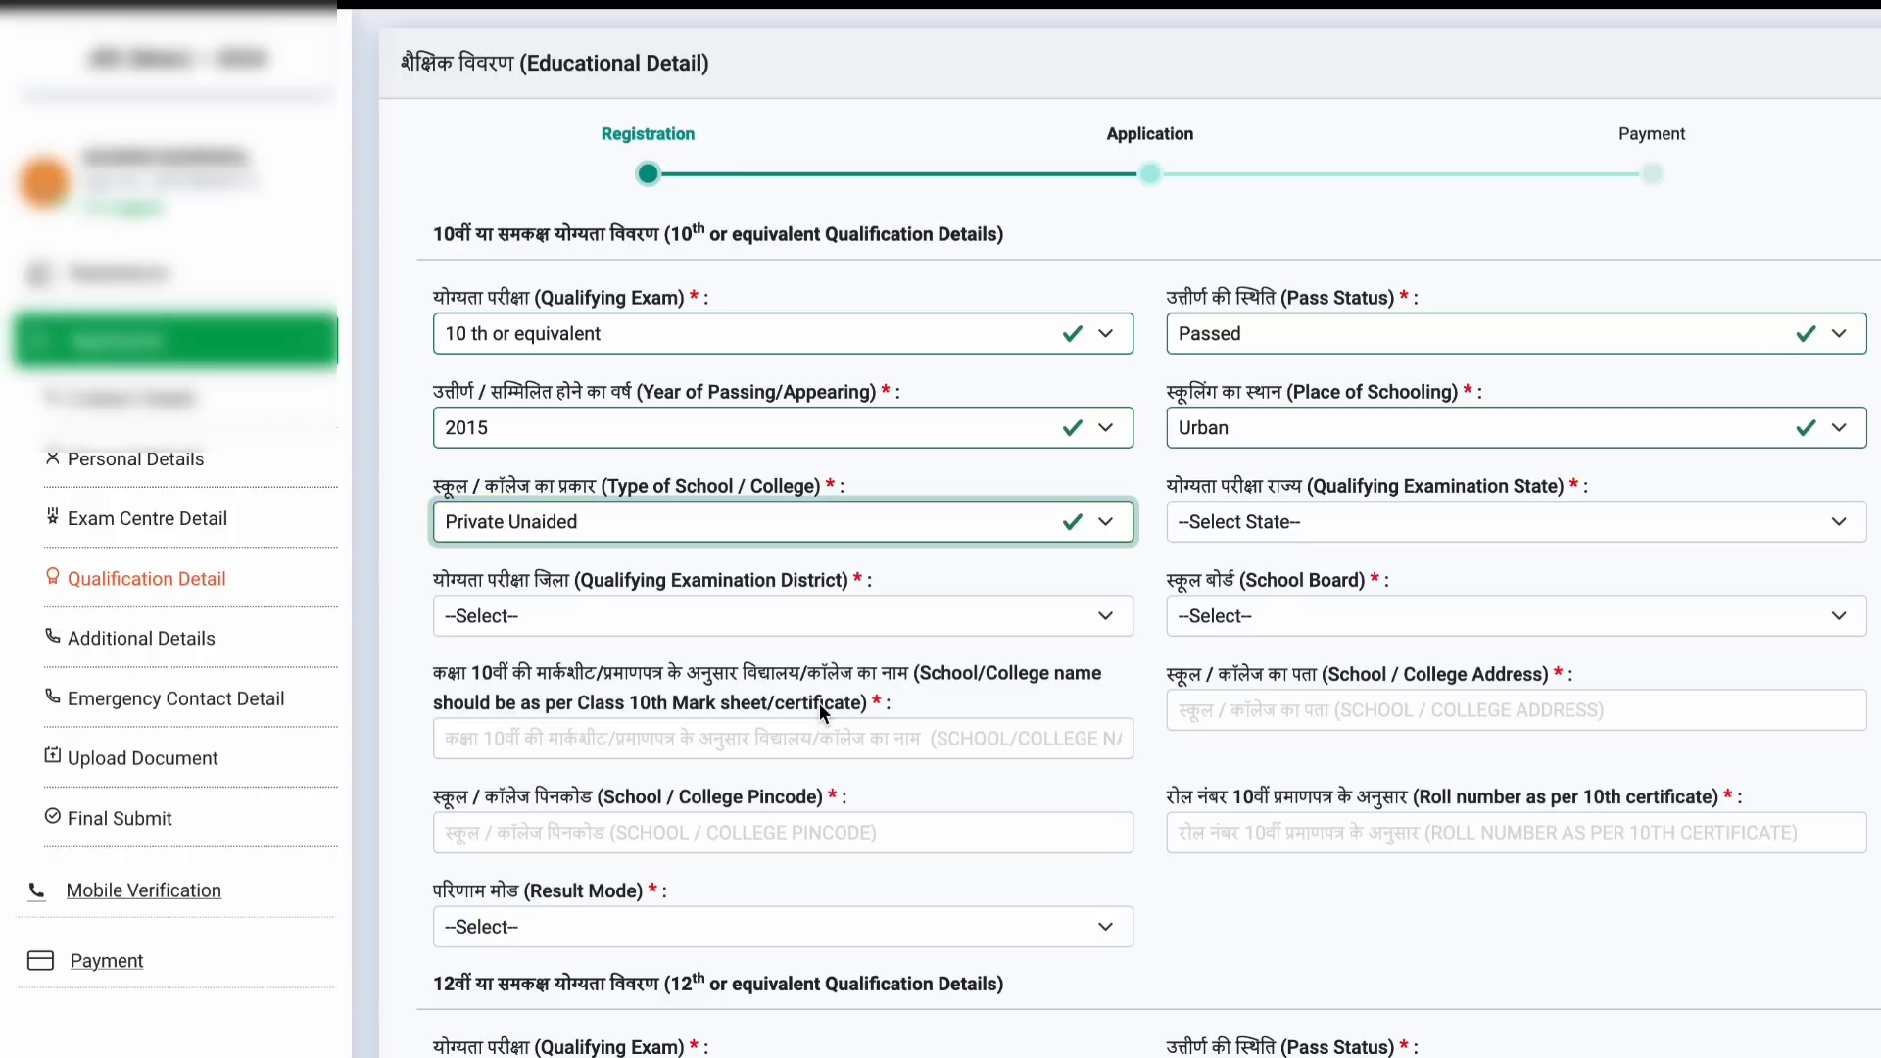
left_click(1273, 522)
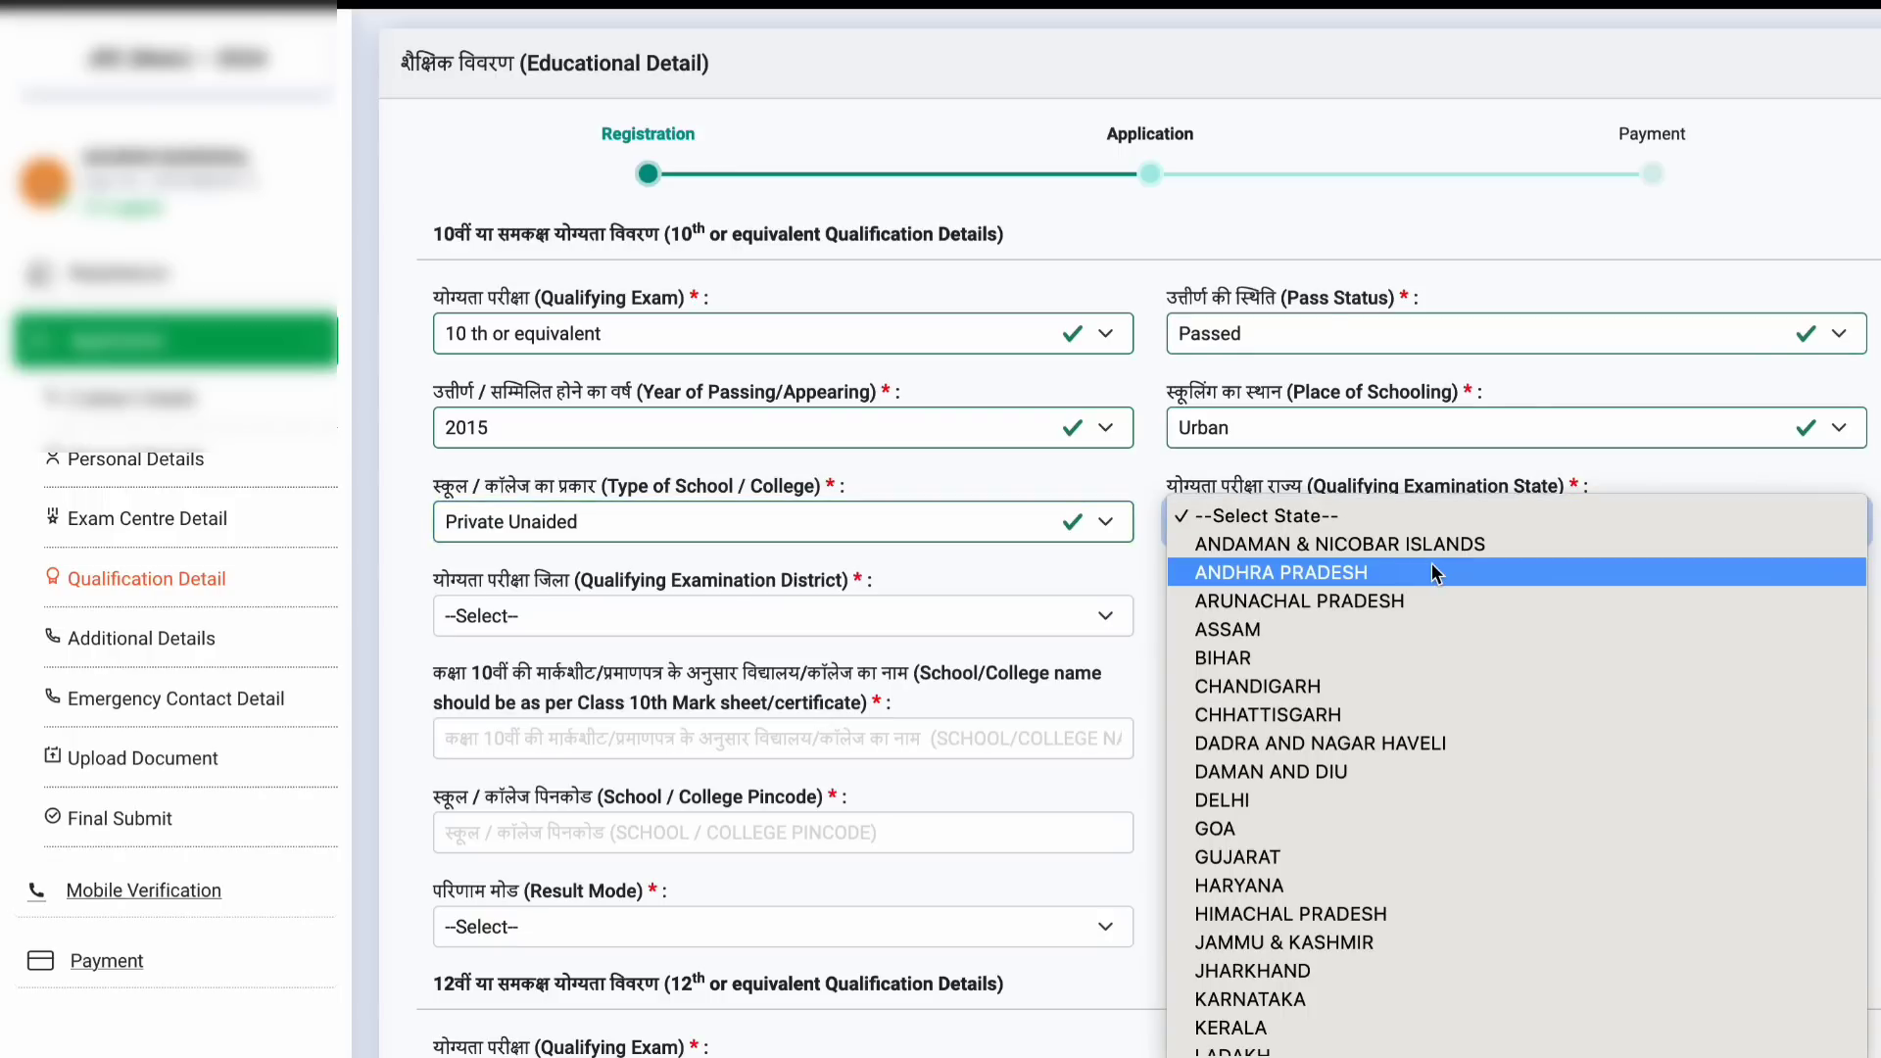
left_click(1414, 653)
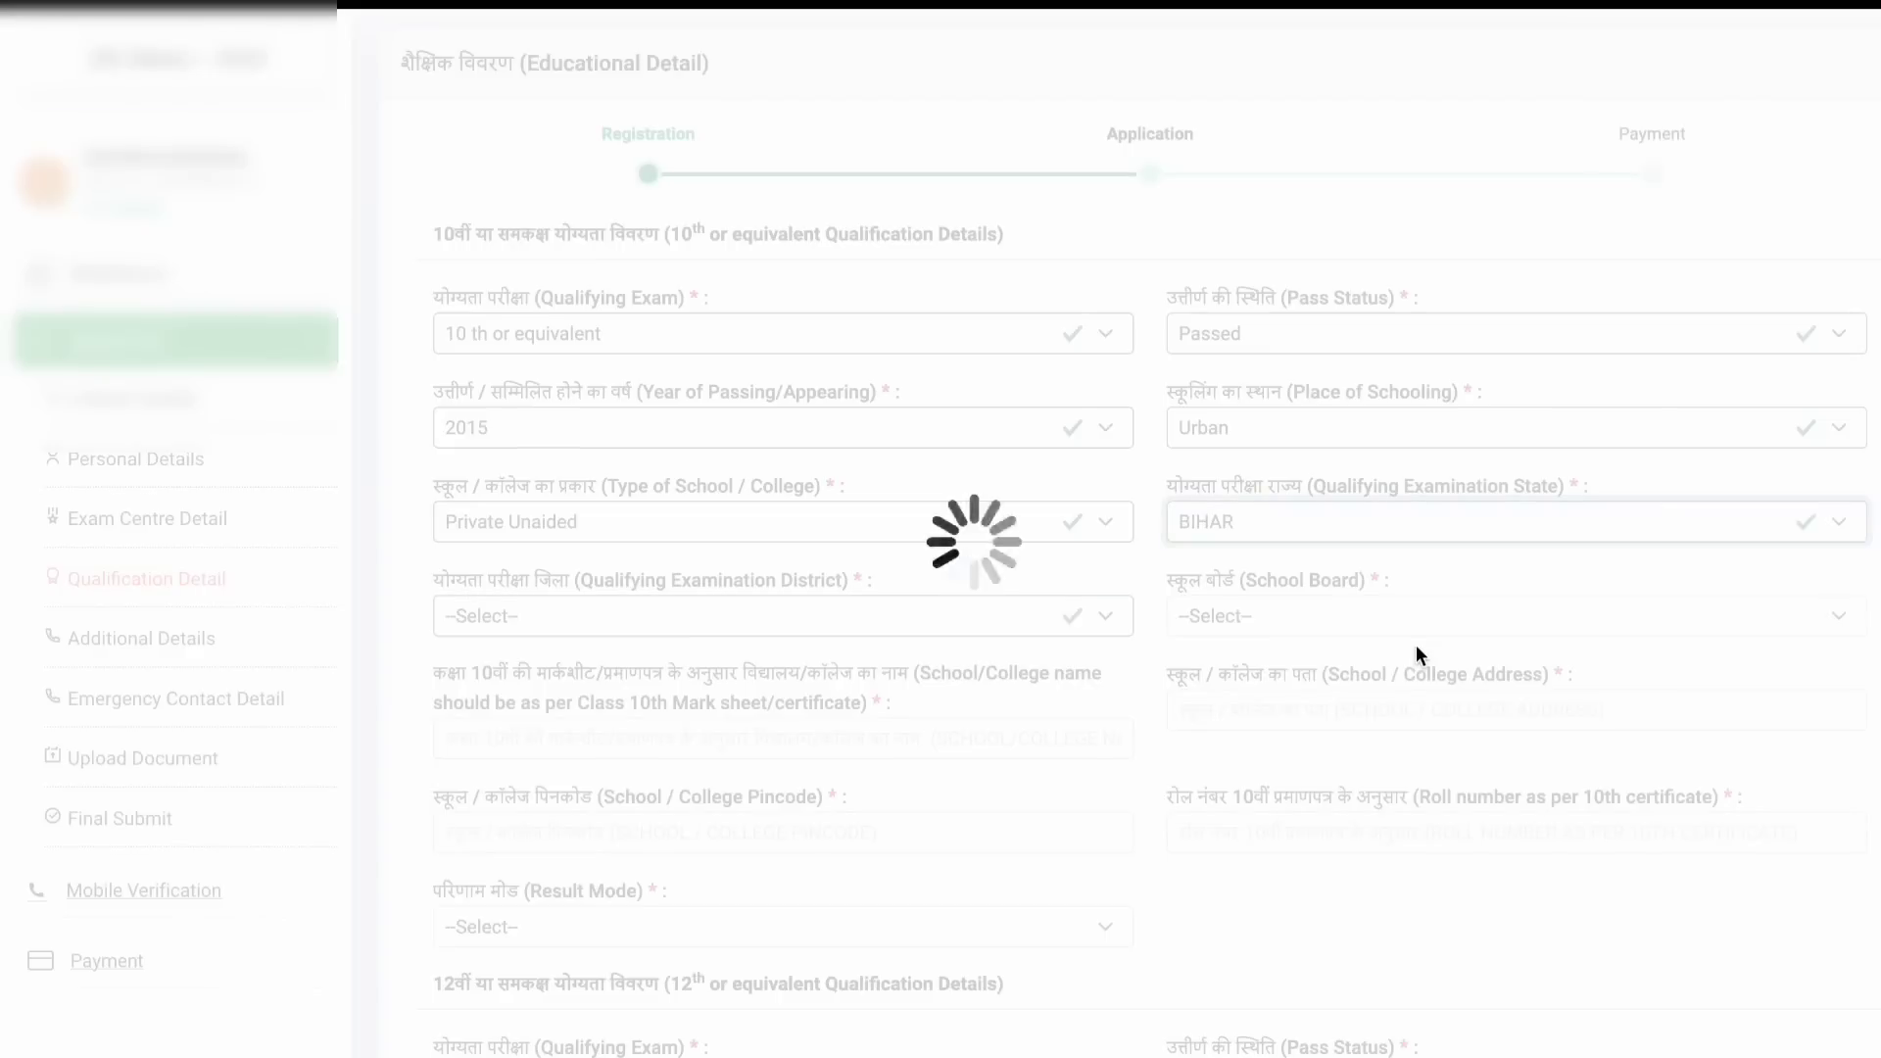
scroll(1101, 623, "down", 1)
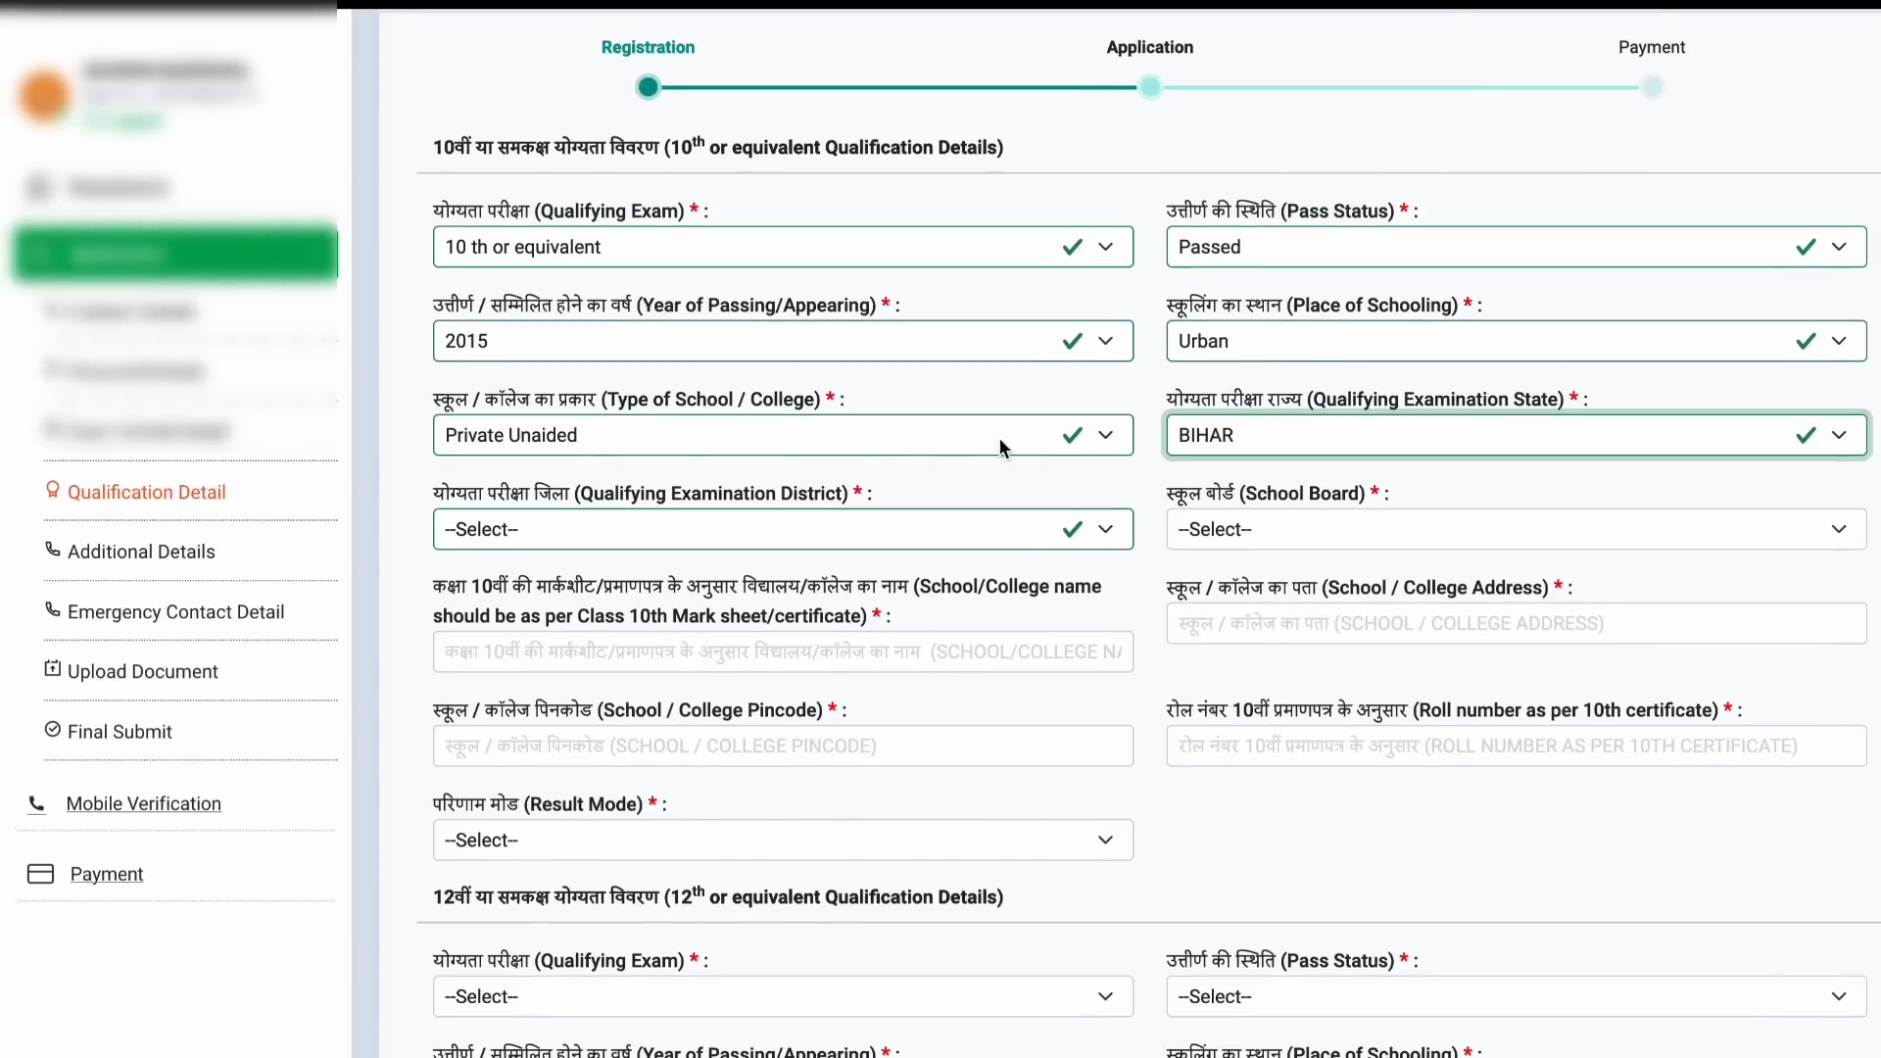
left_click(871, 529)
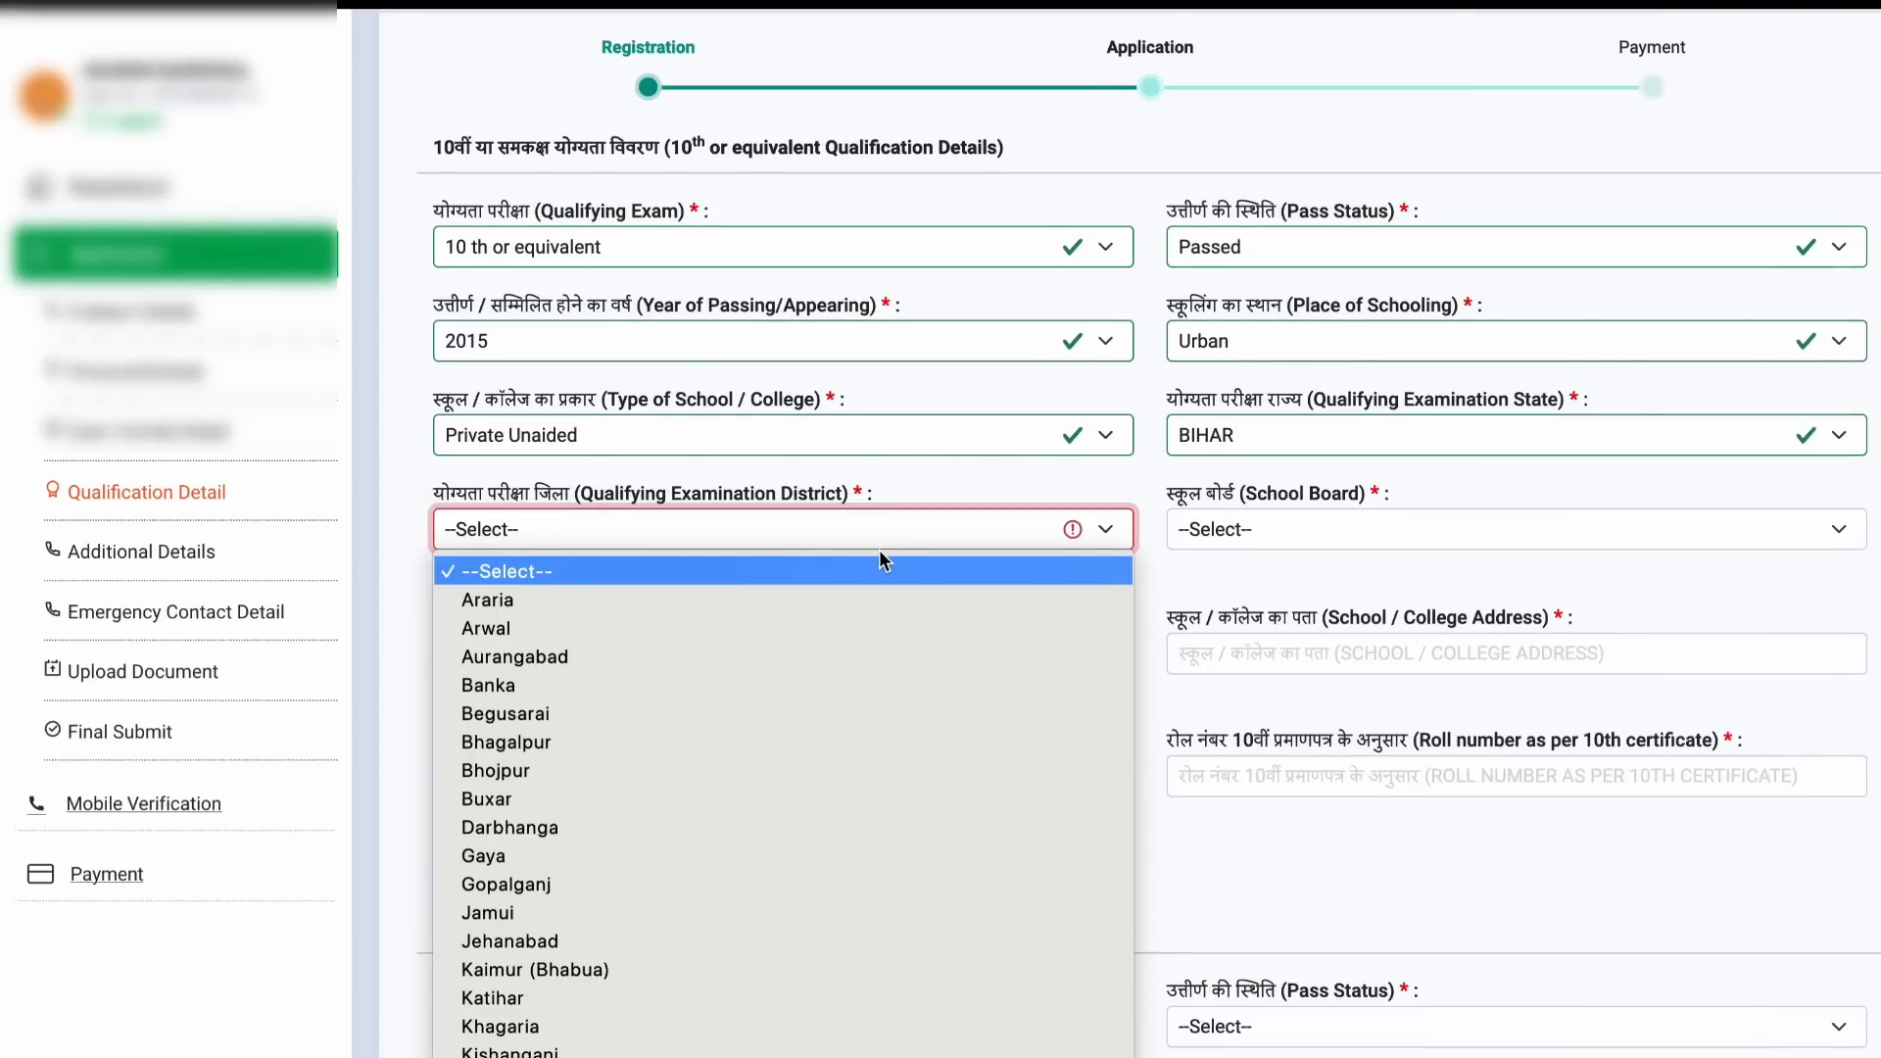
type("kat")
key("Return")
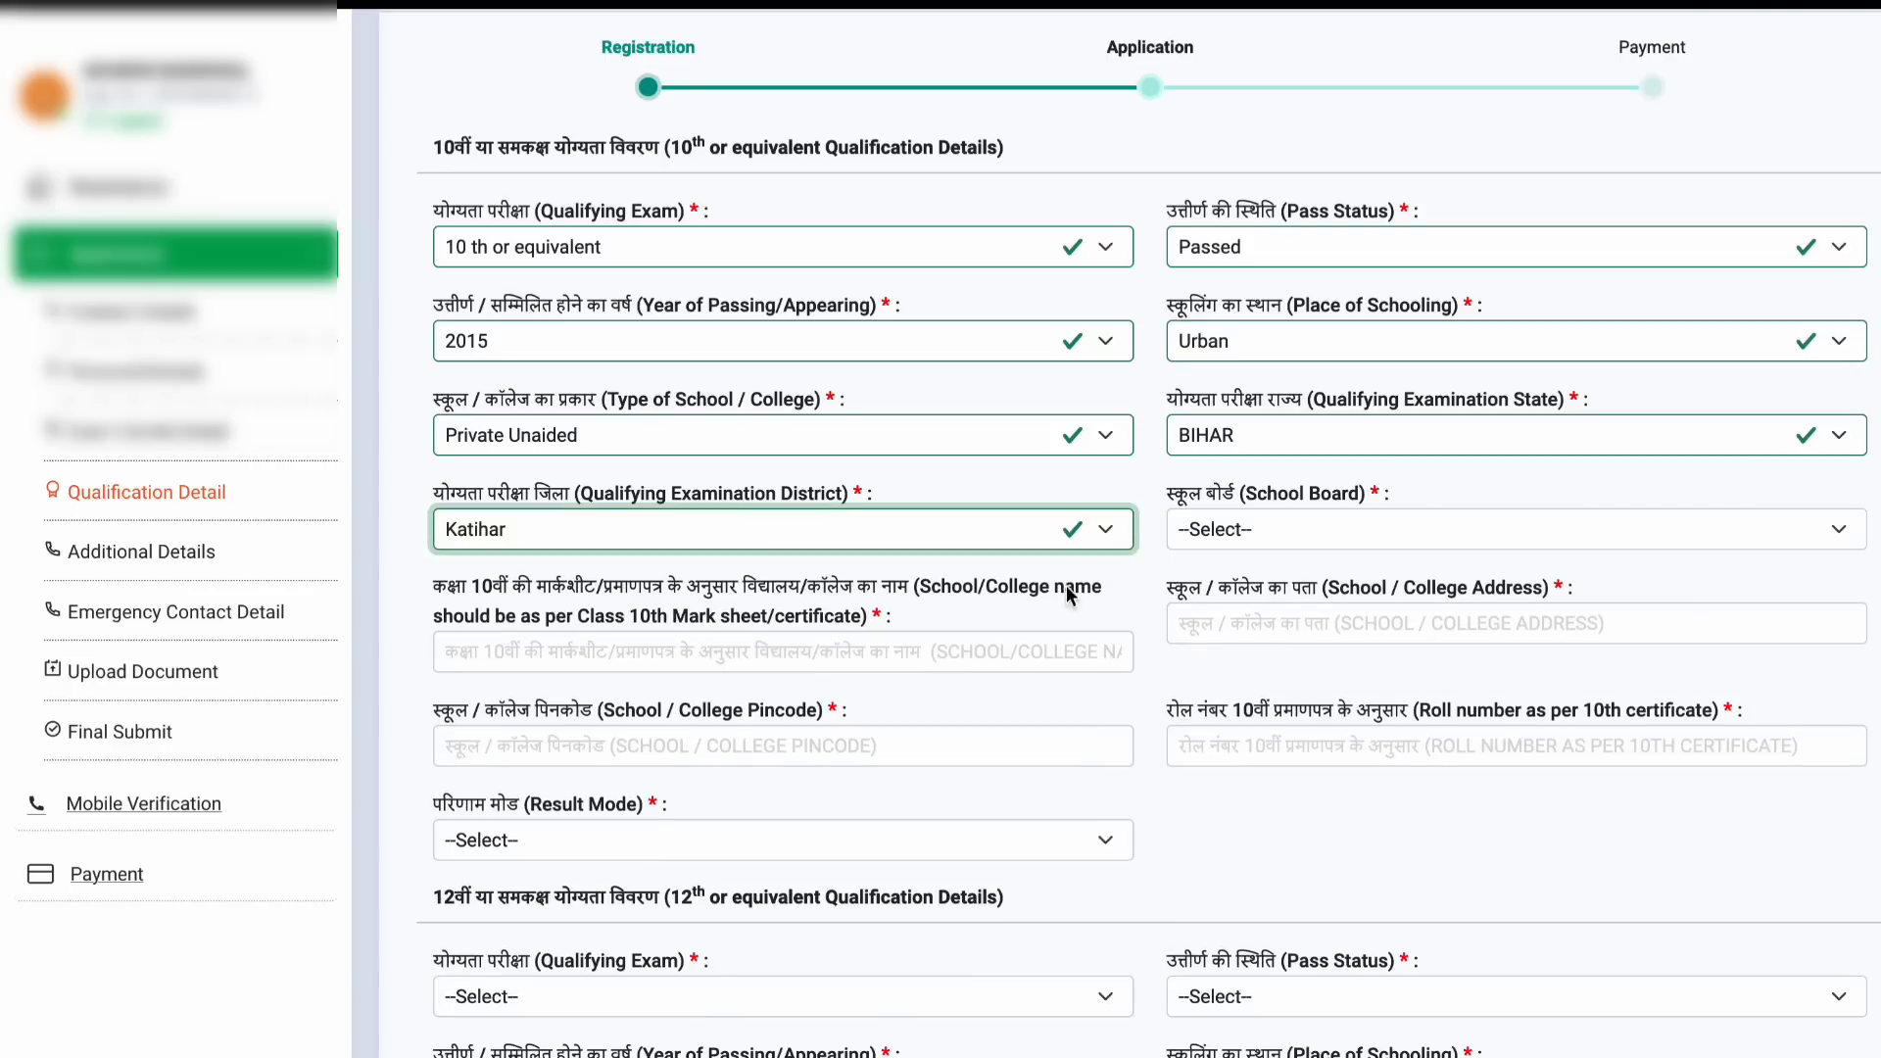
left_click(1332, 531)
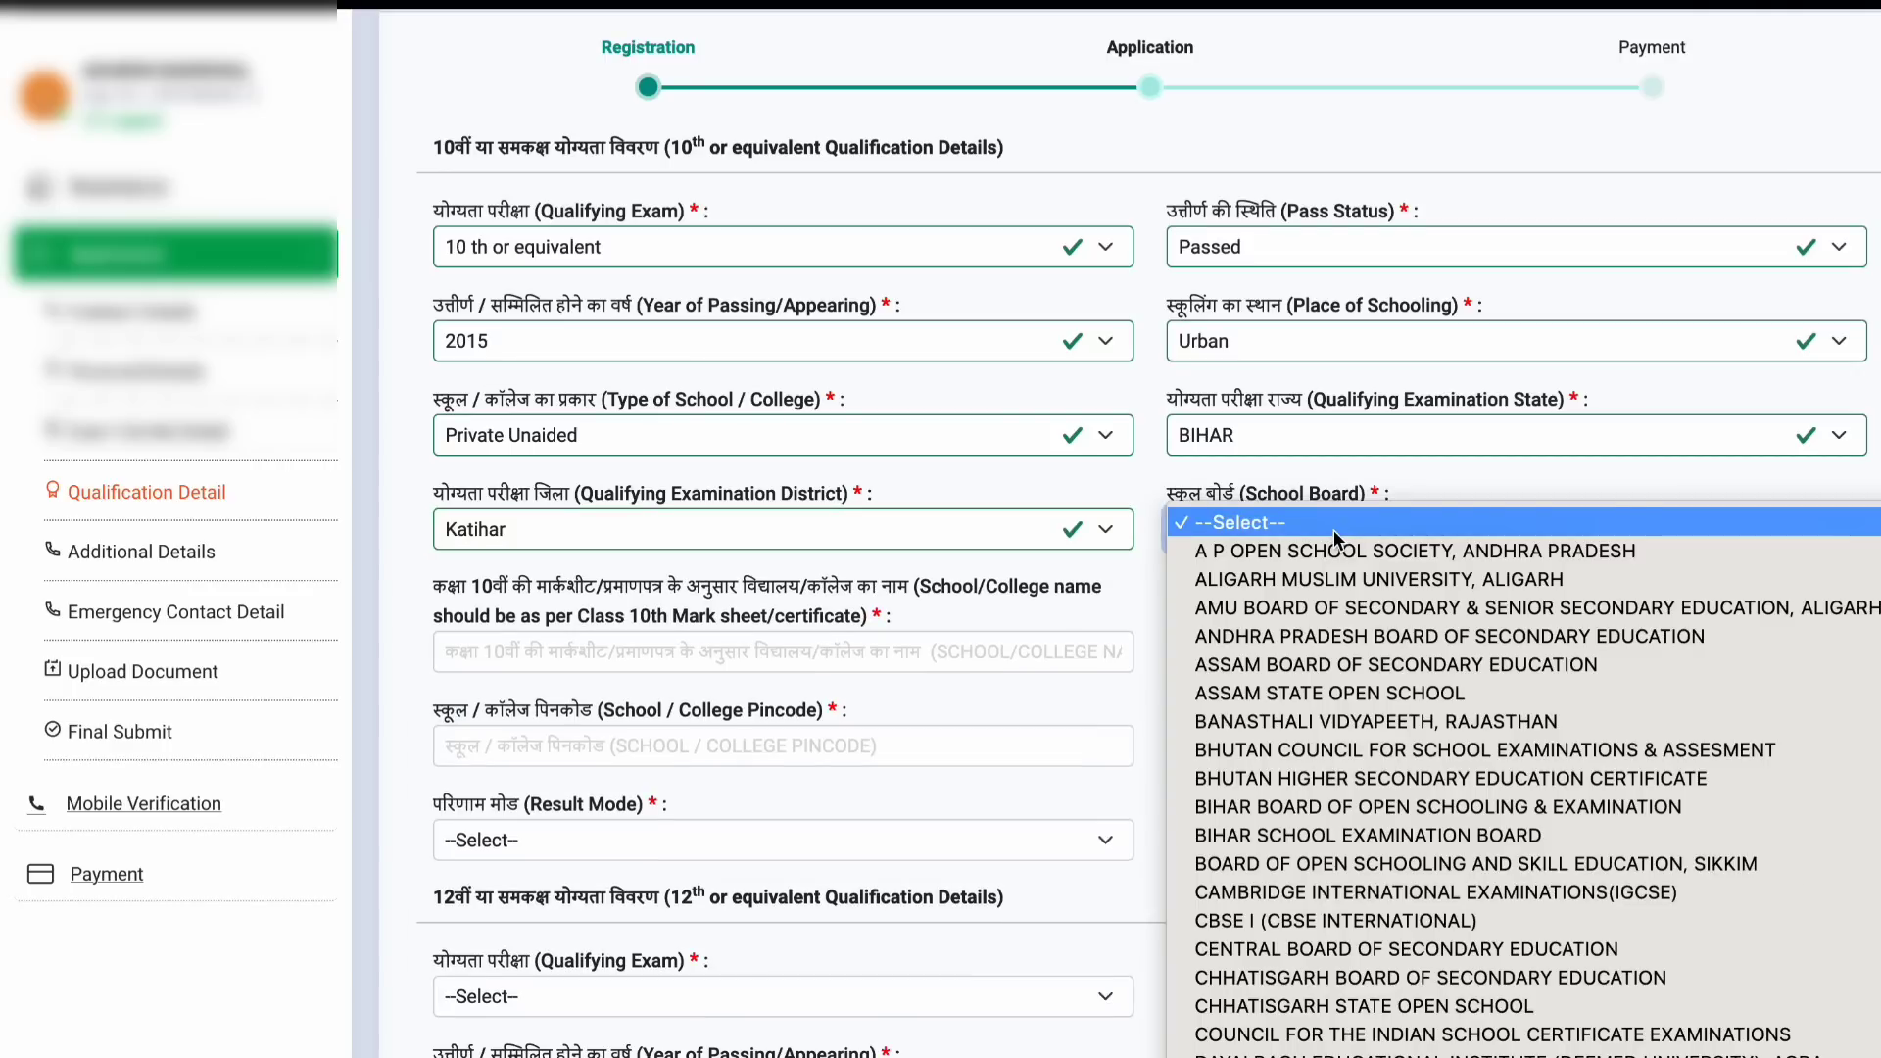
scroll(1342, 652, "down", 3)
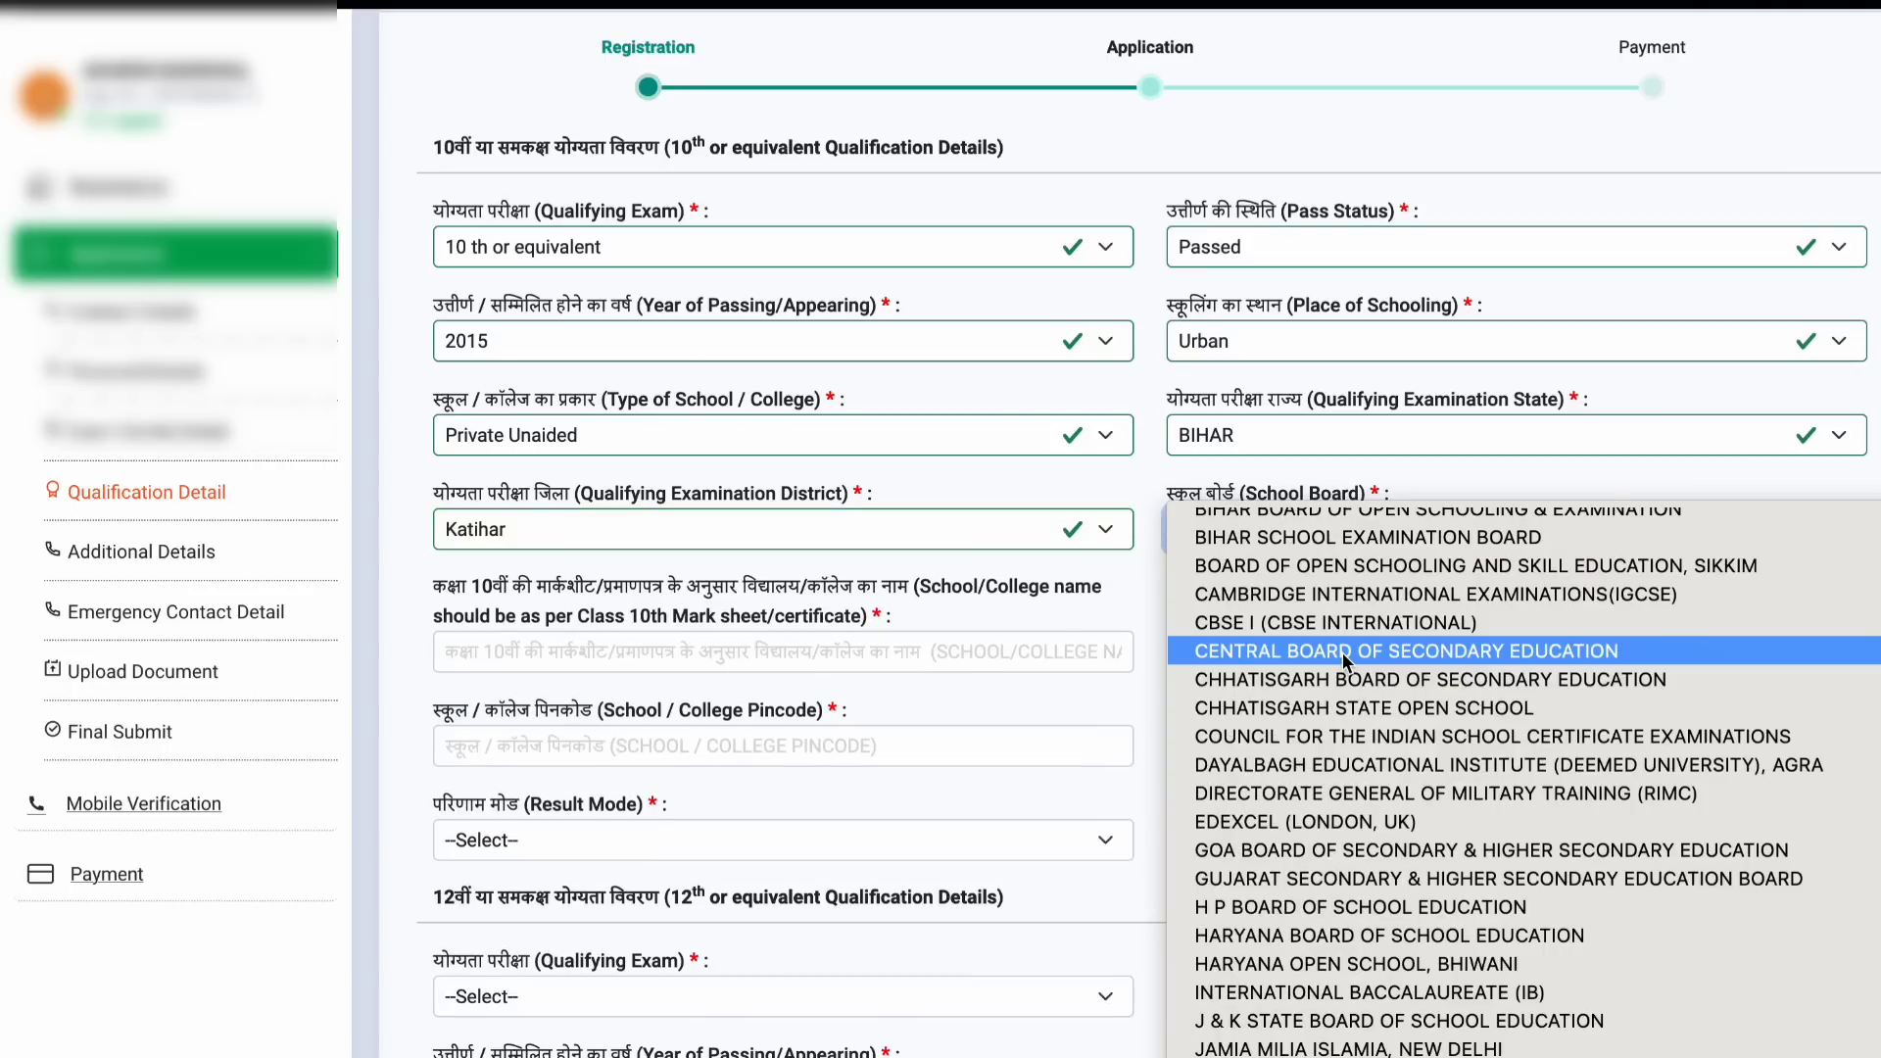
left_click(1342, 653)
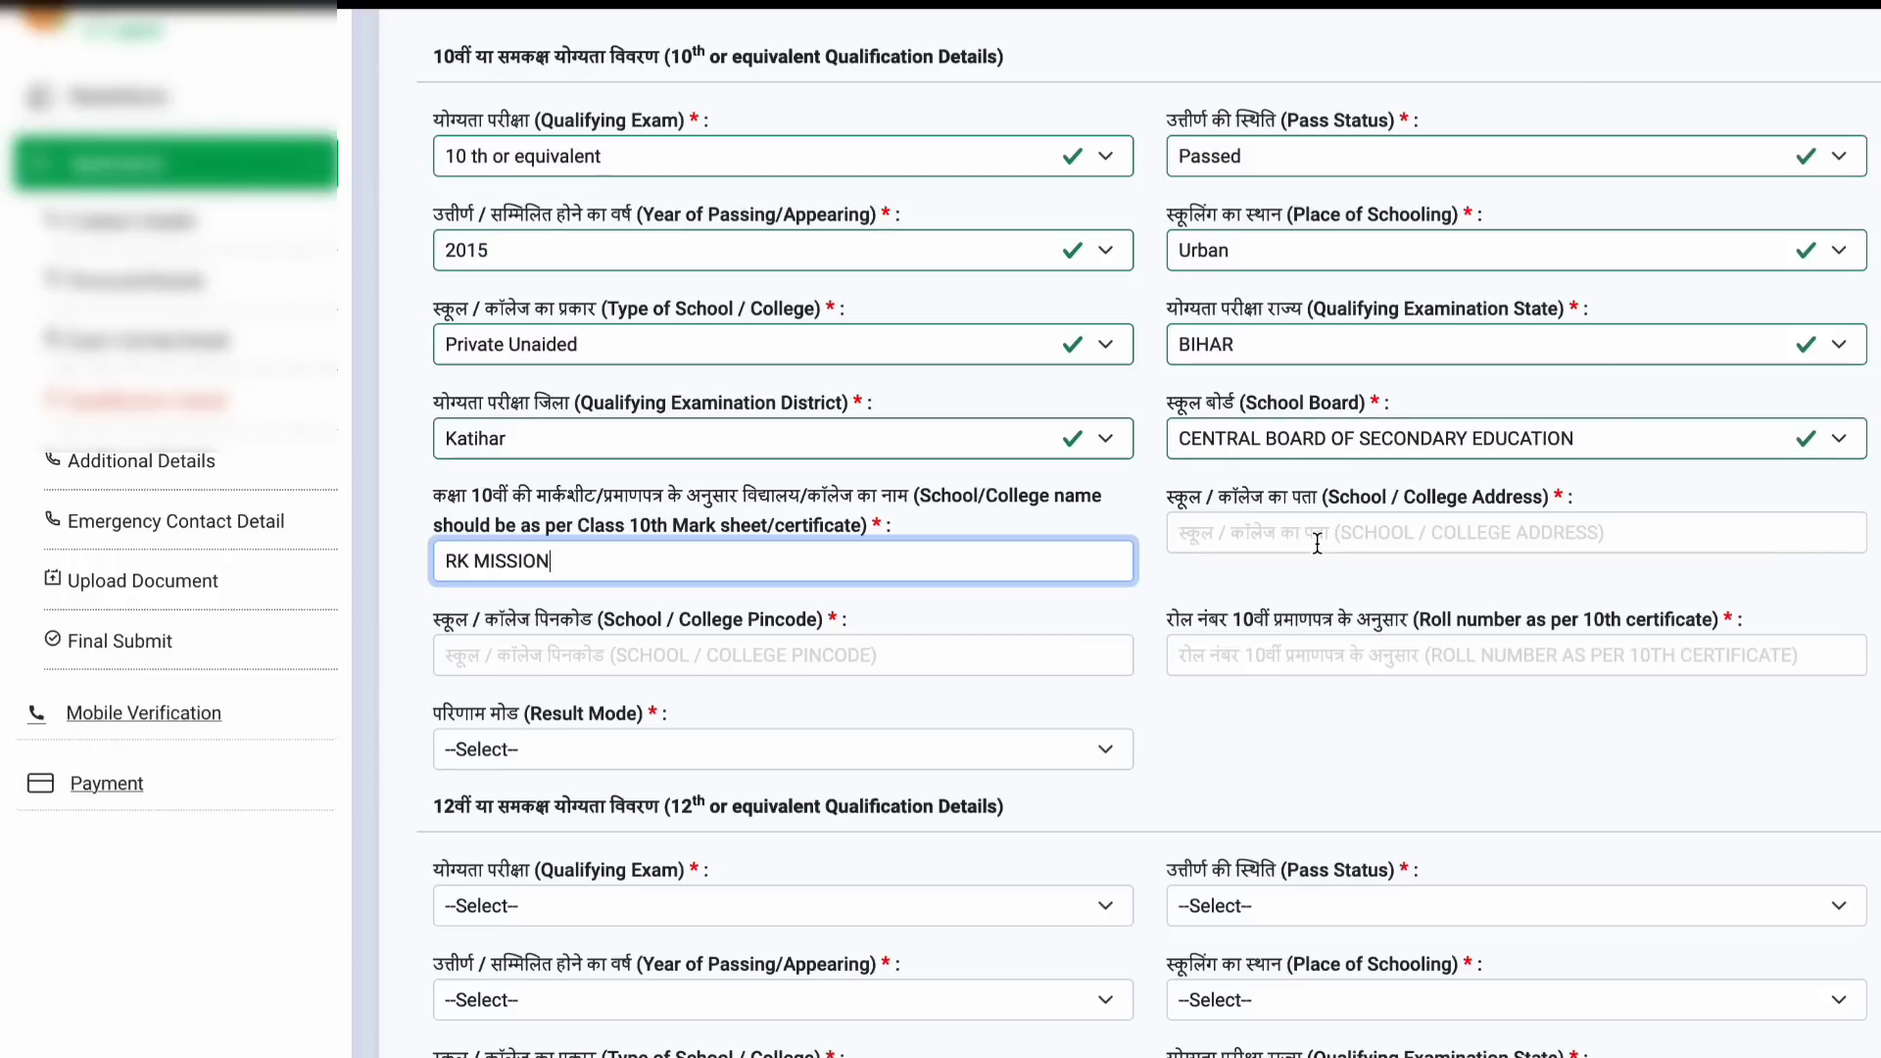
Step: Enter school address KAT, CGPA 10 out of 10, and 95 percent
left_click(1318, 543)
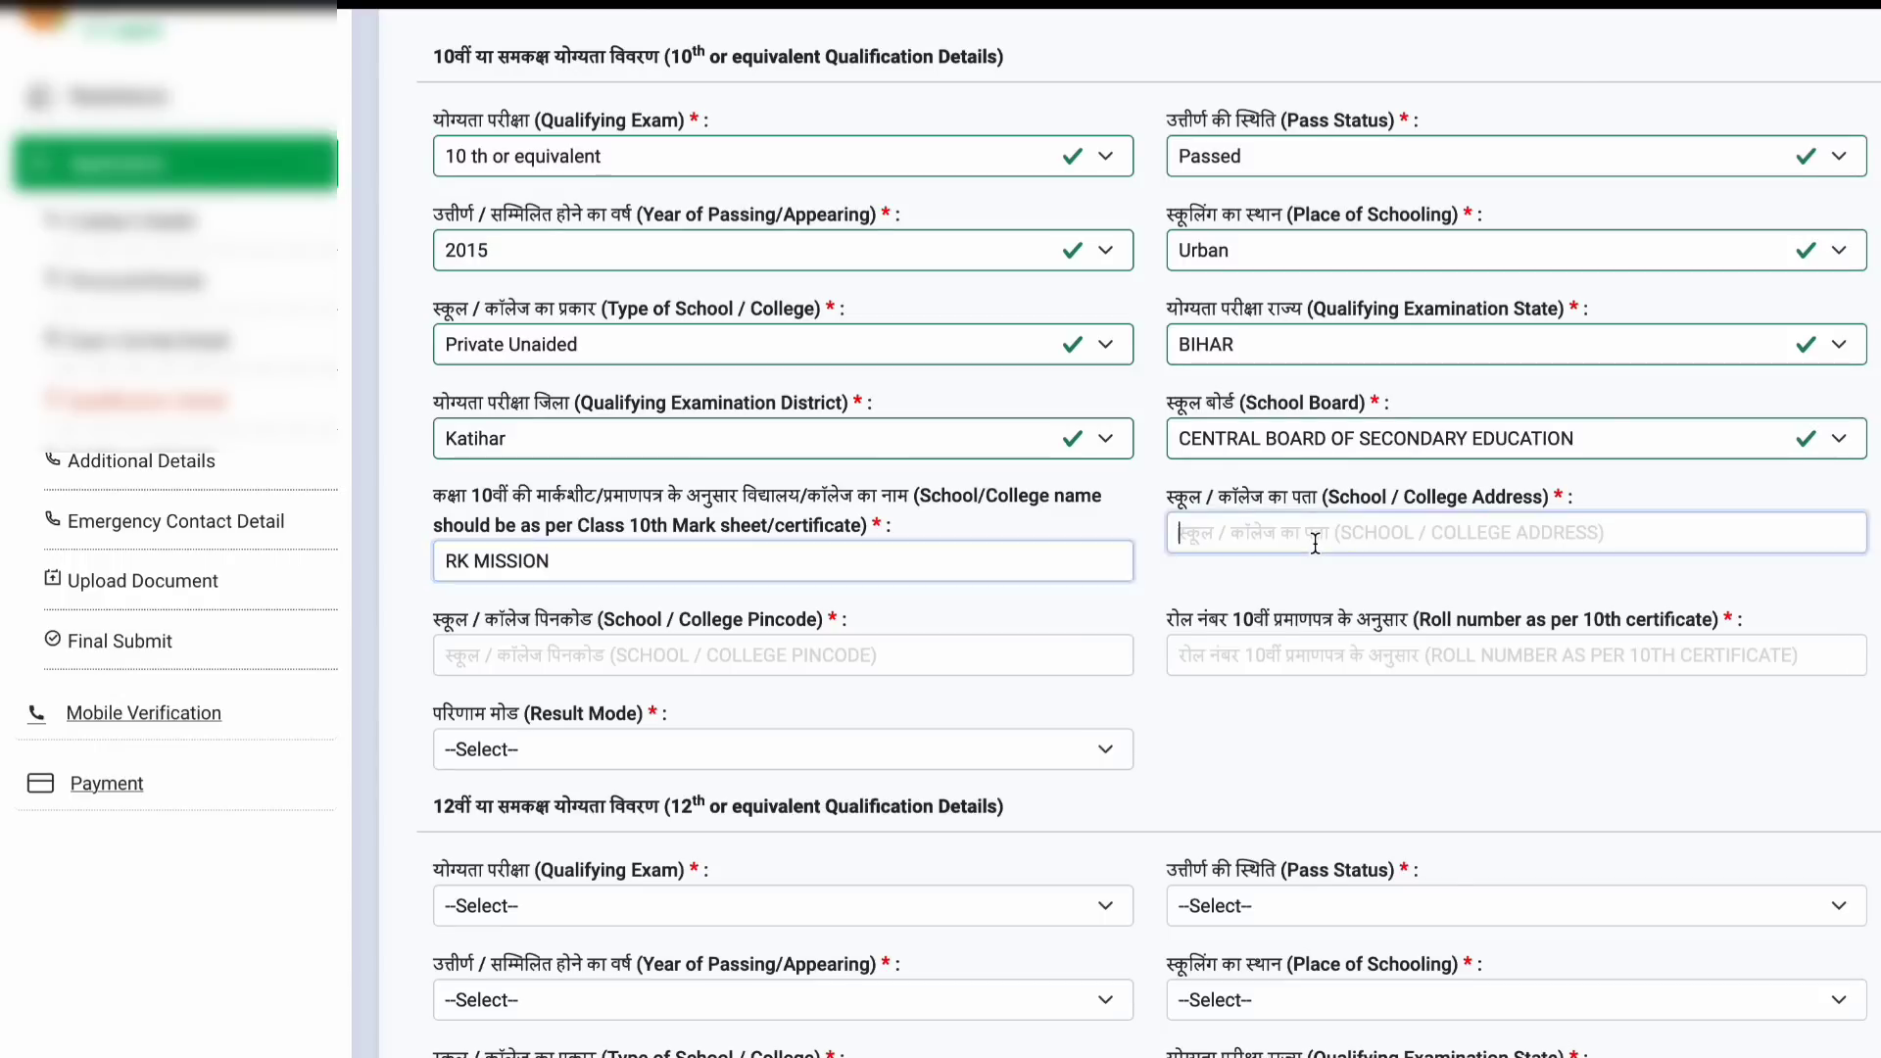
type("KATIHAR")
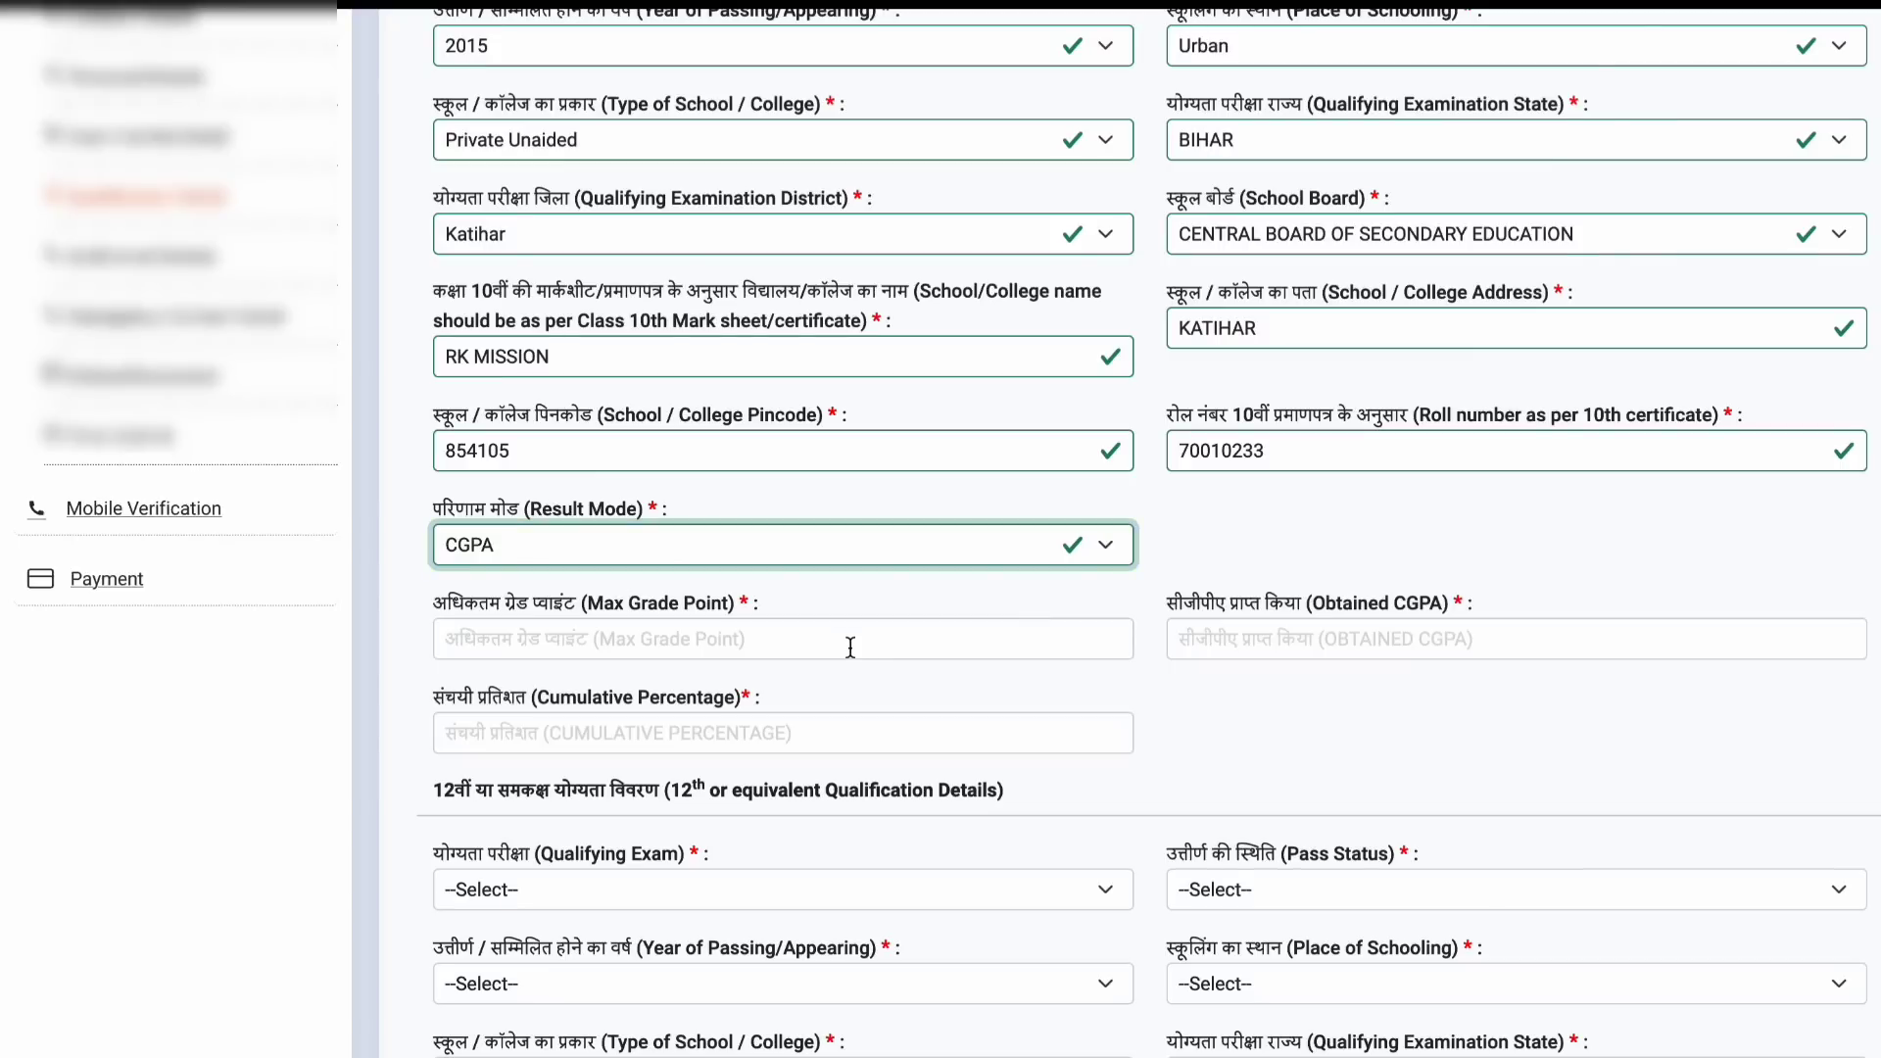
left_click(850, 648)
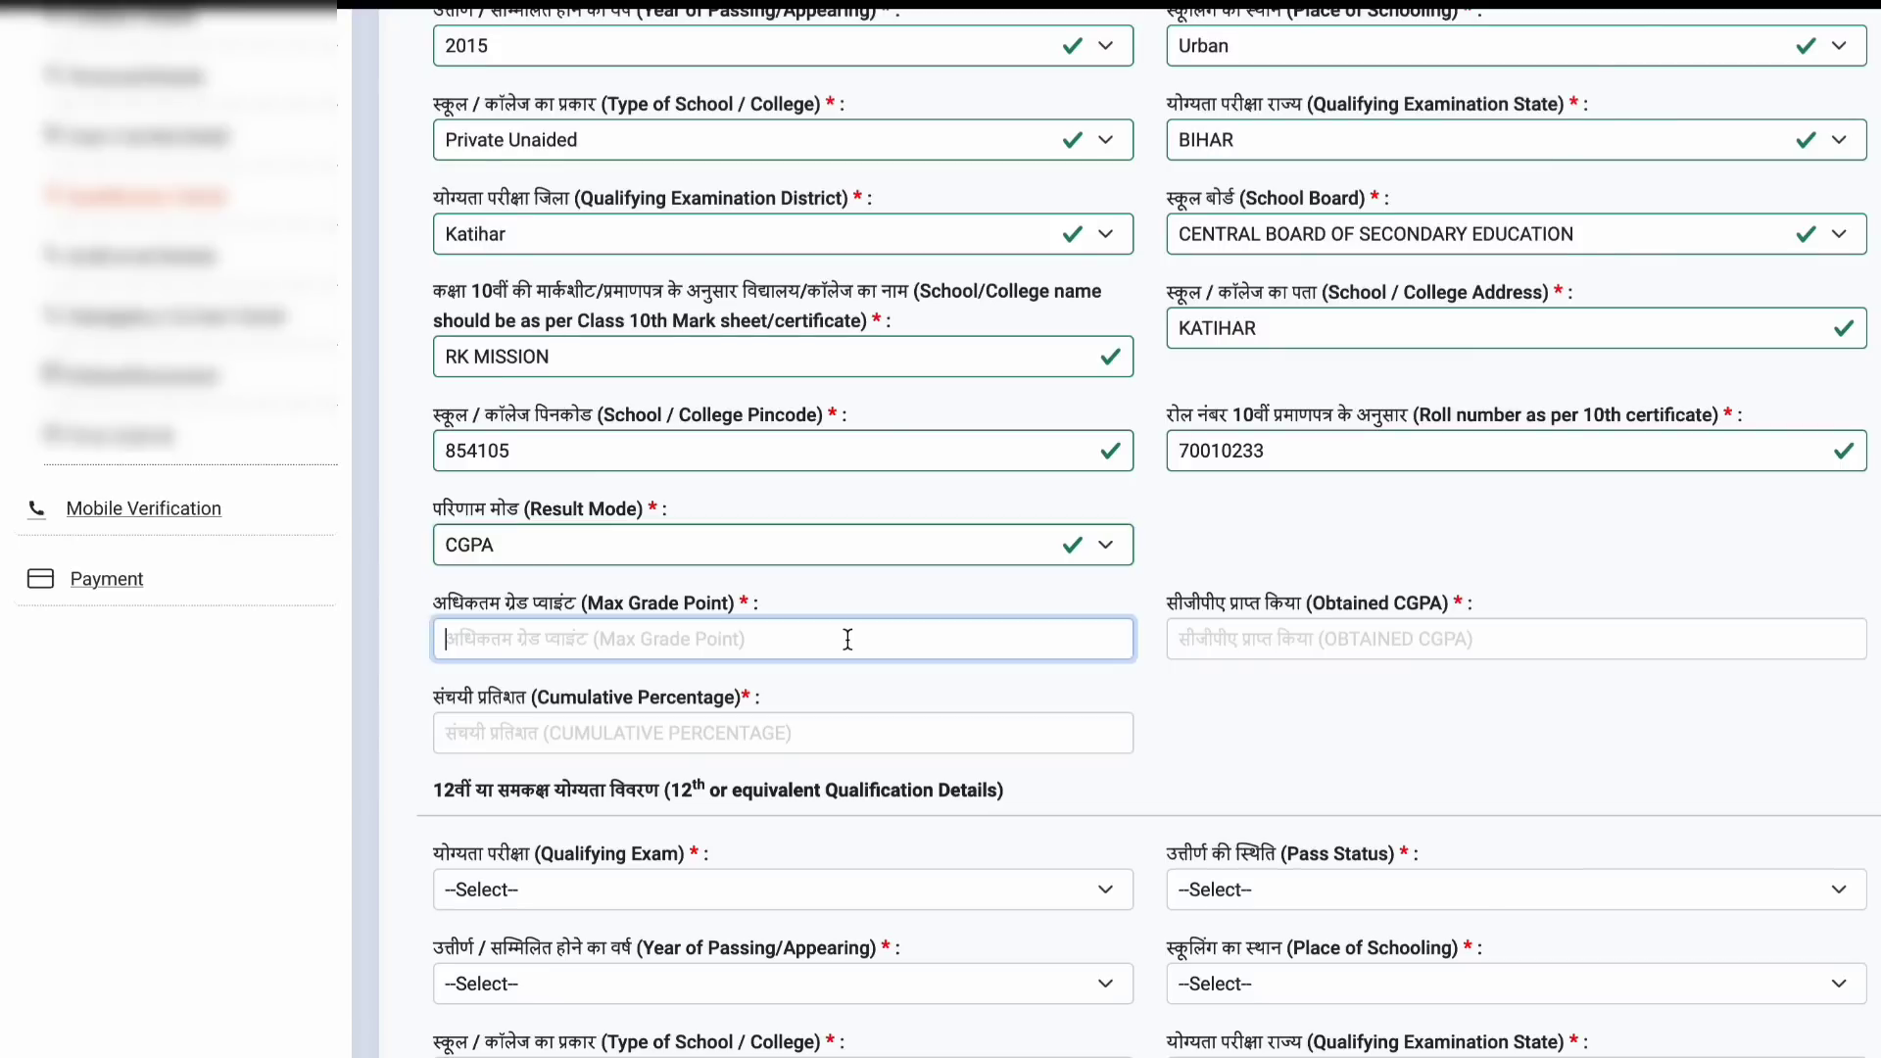
type("10")
left_click(1289, 642)
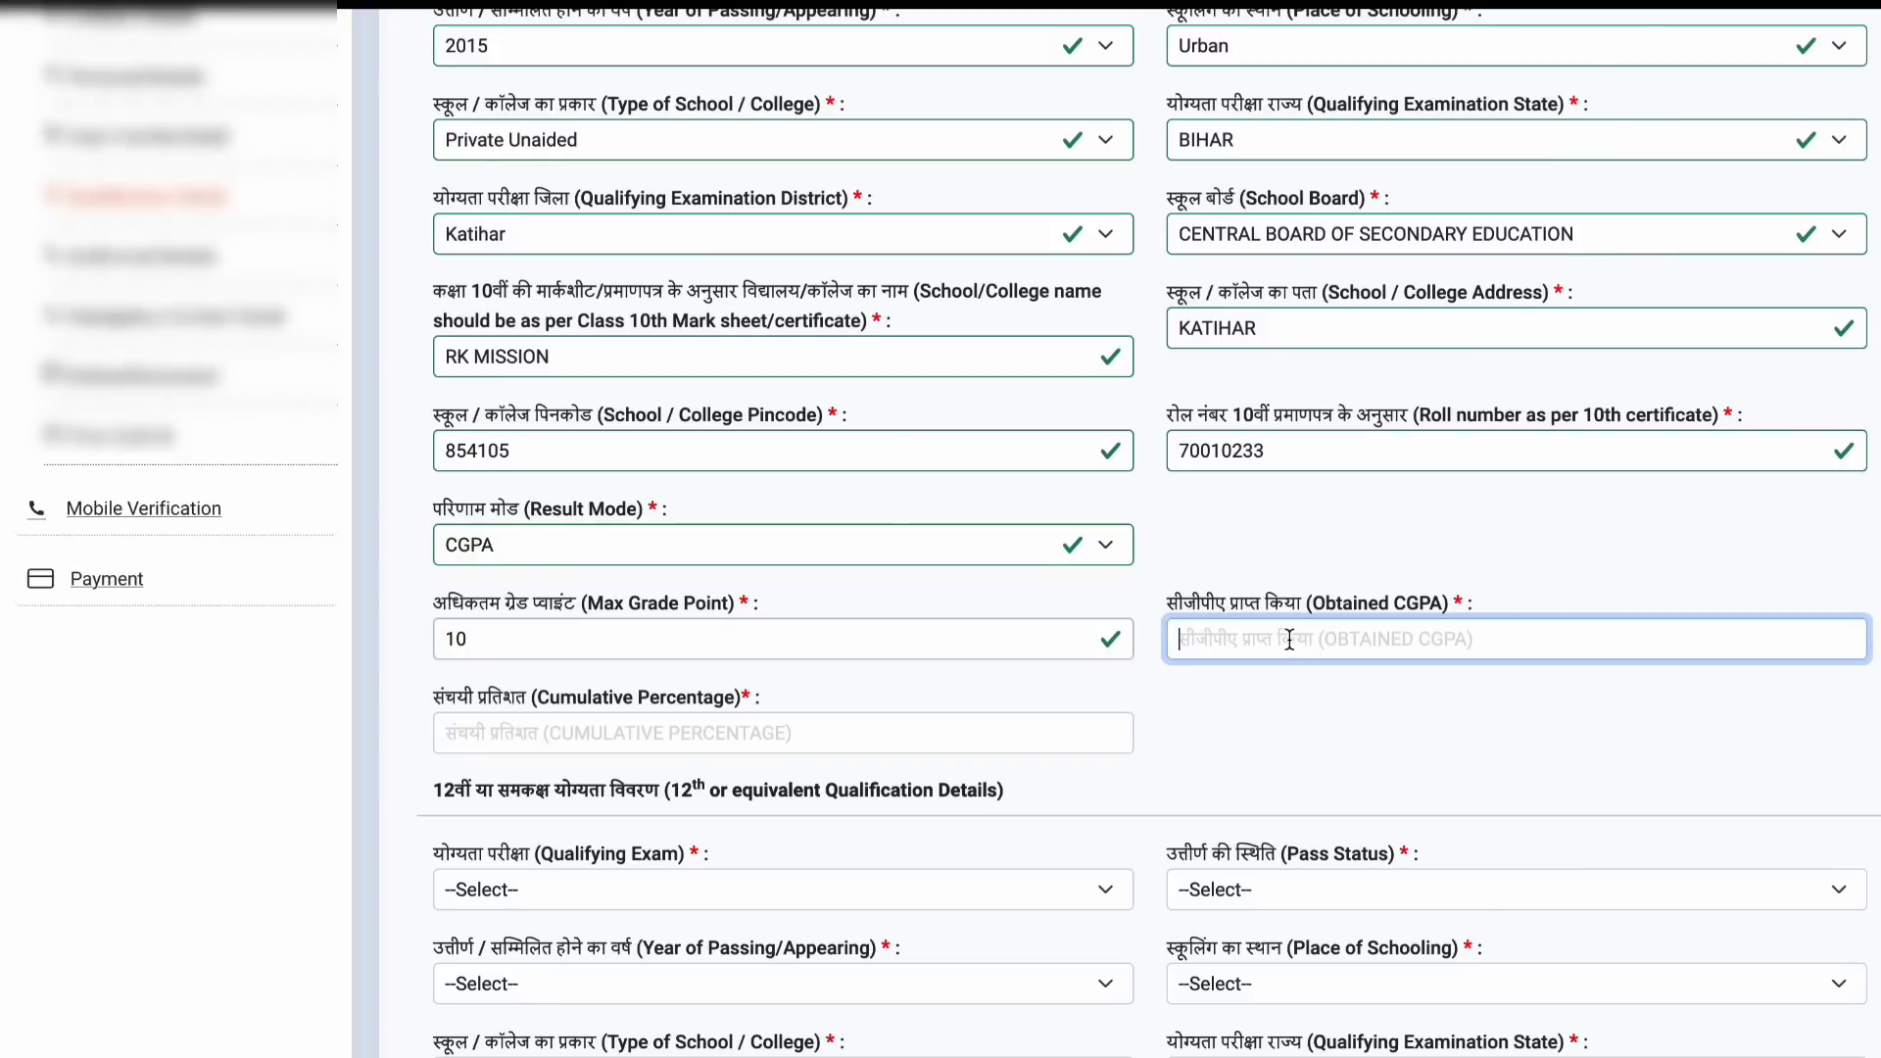
type("10")
left_click(844, 735)
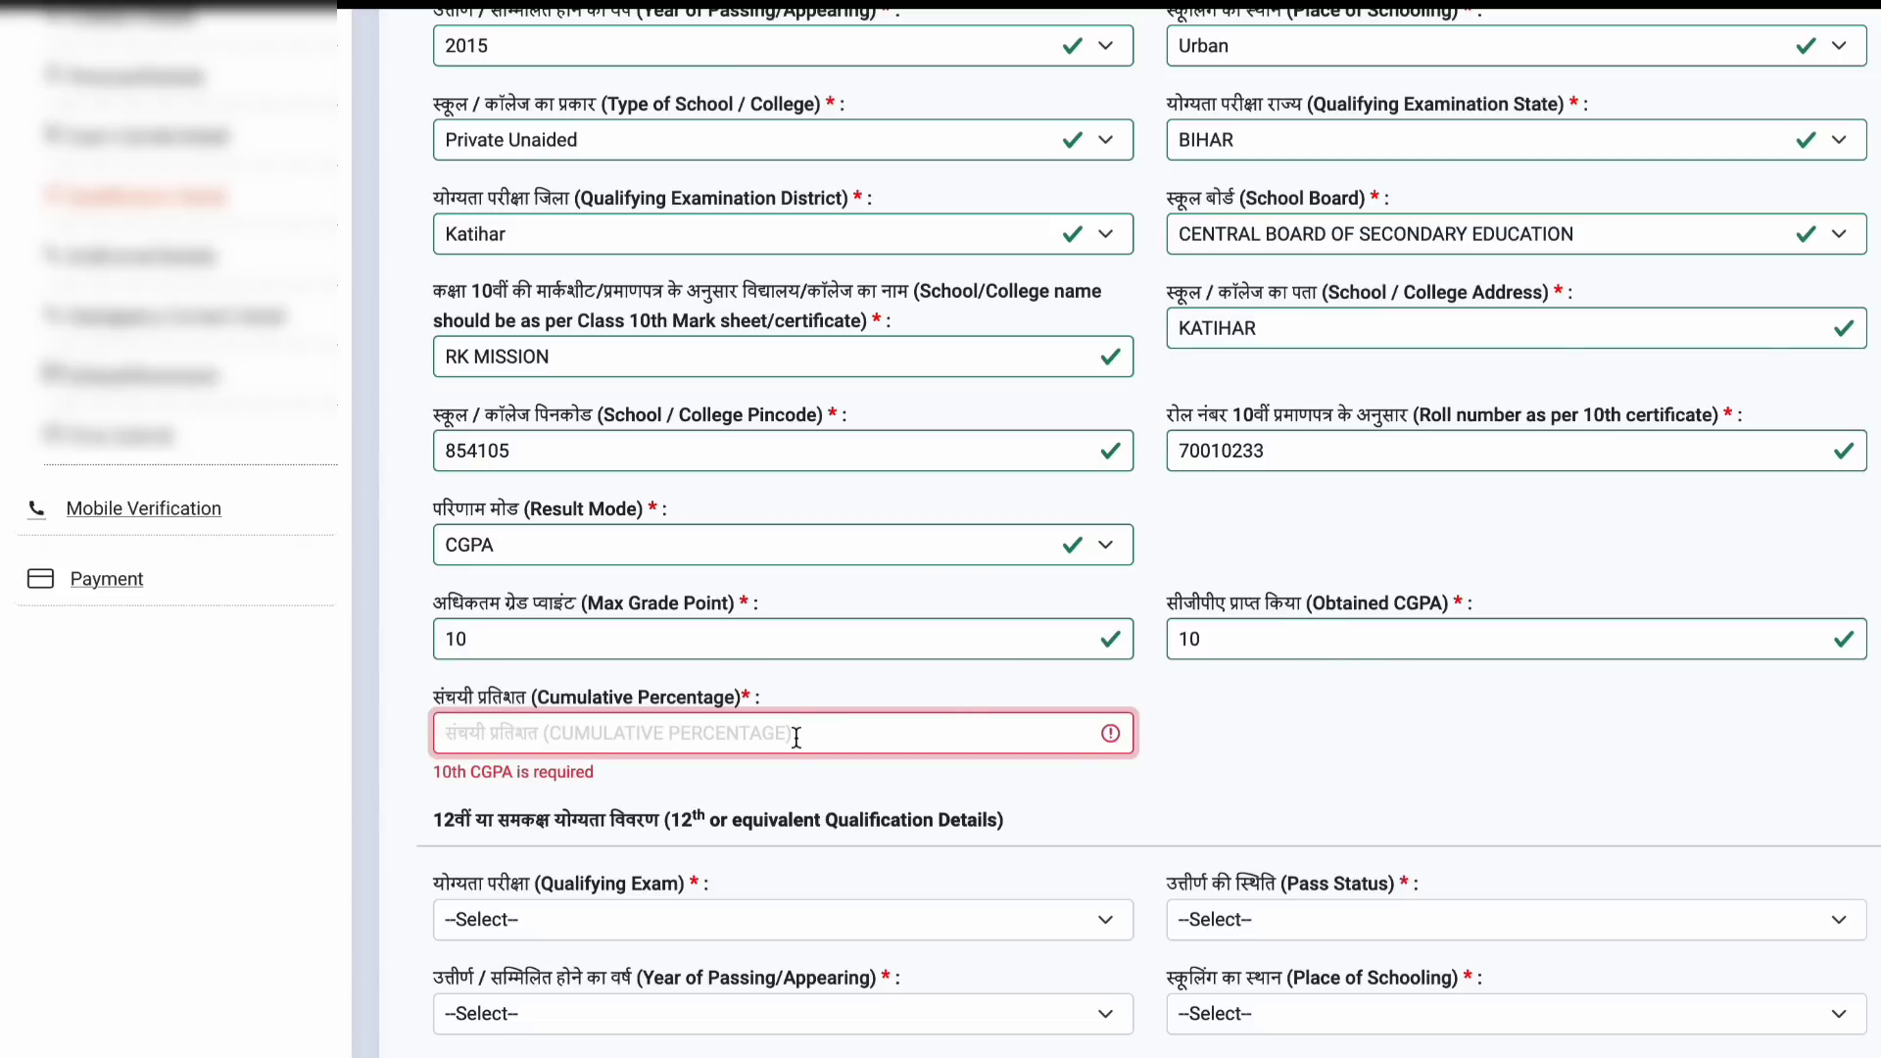
type("95")
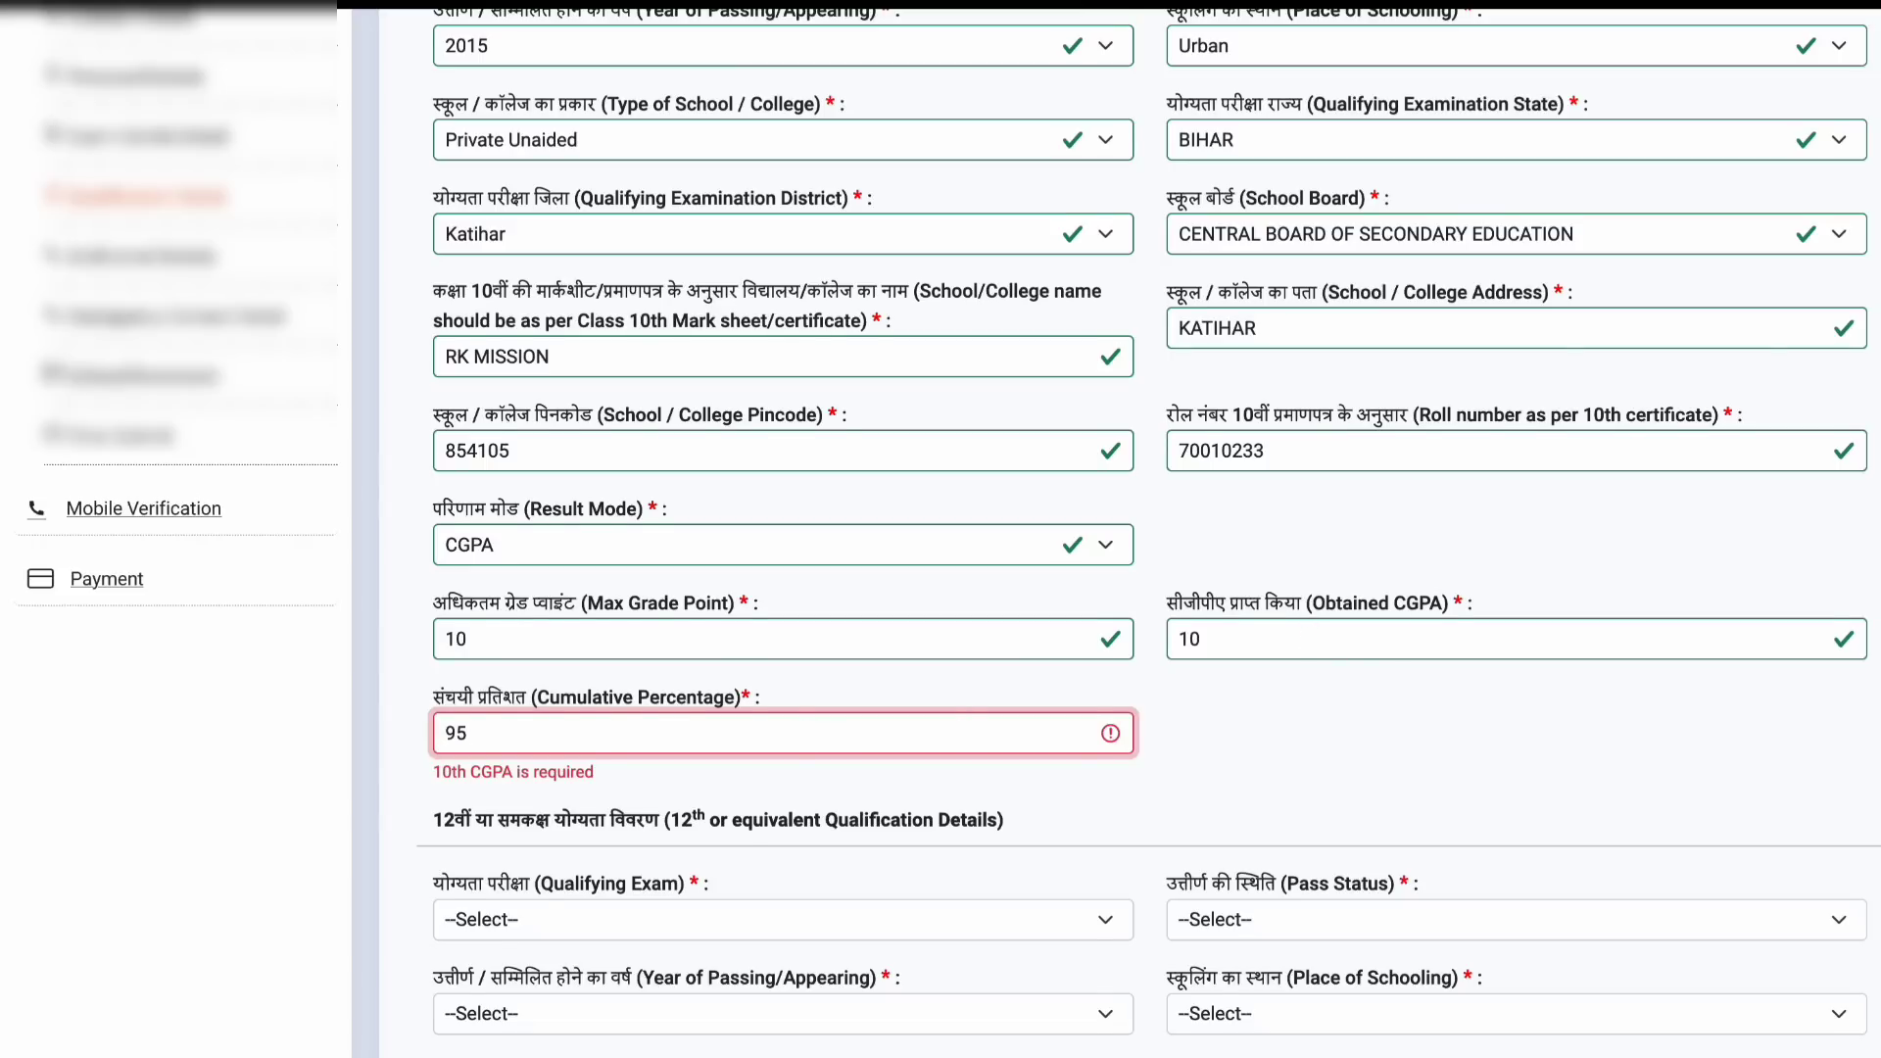
scroll(1338, 674, "down", 2)
scroll(1390, 584, "down", 3)
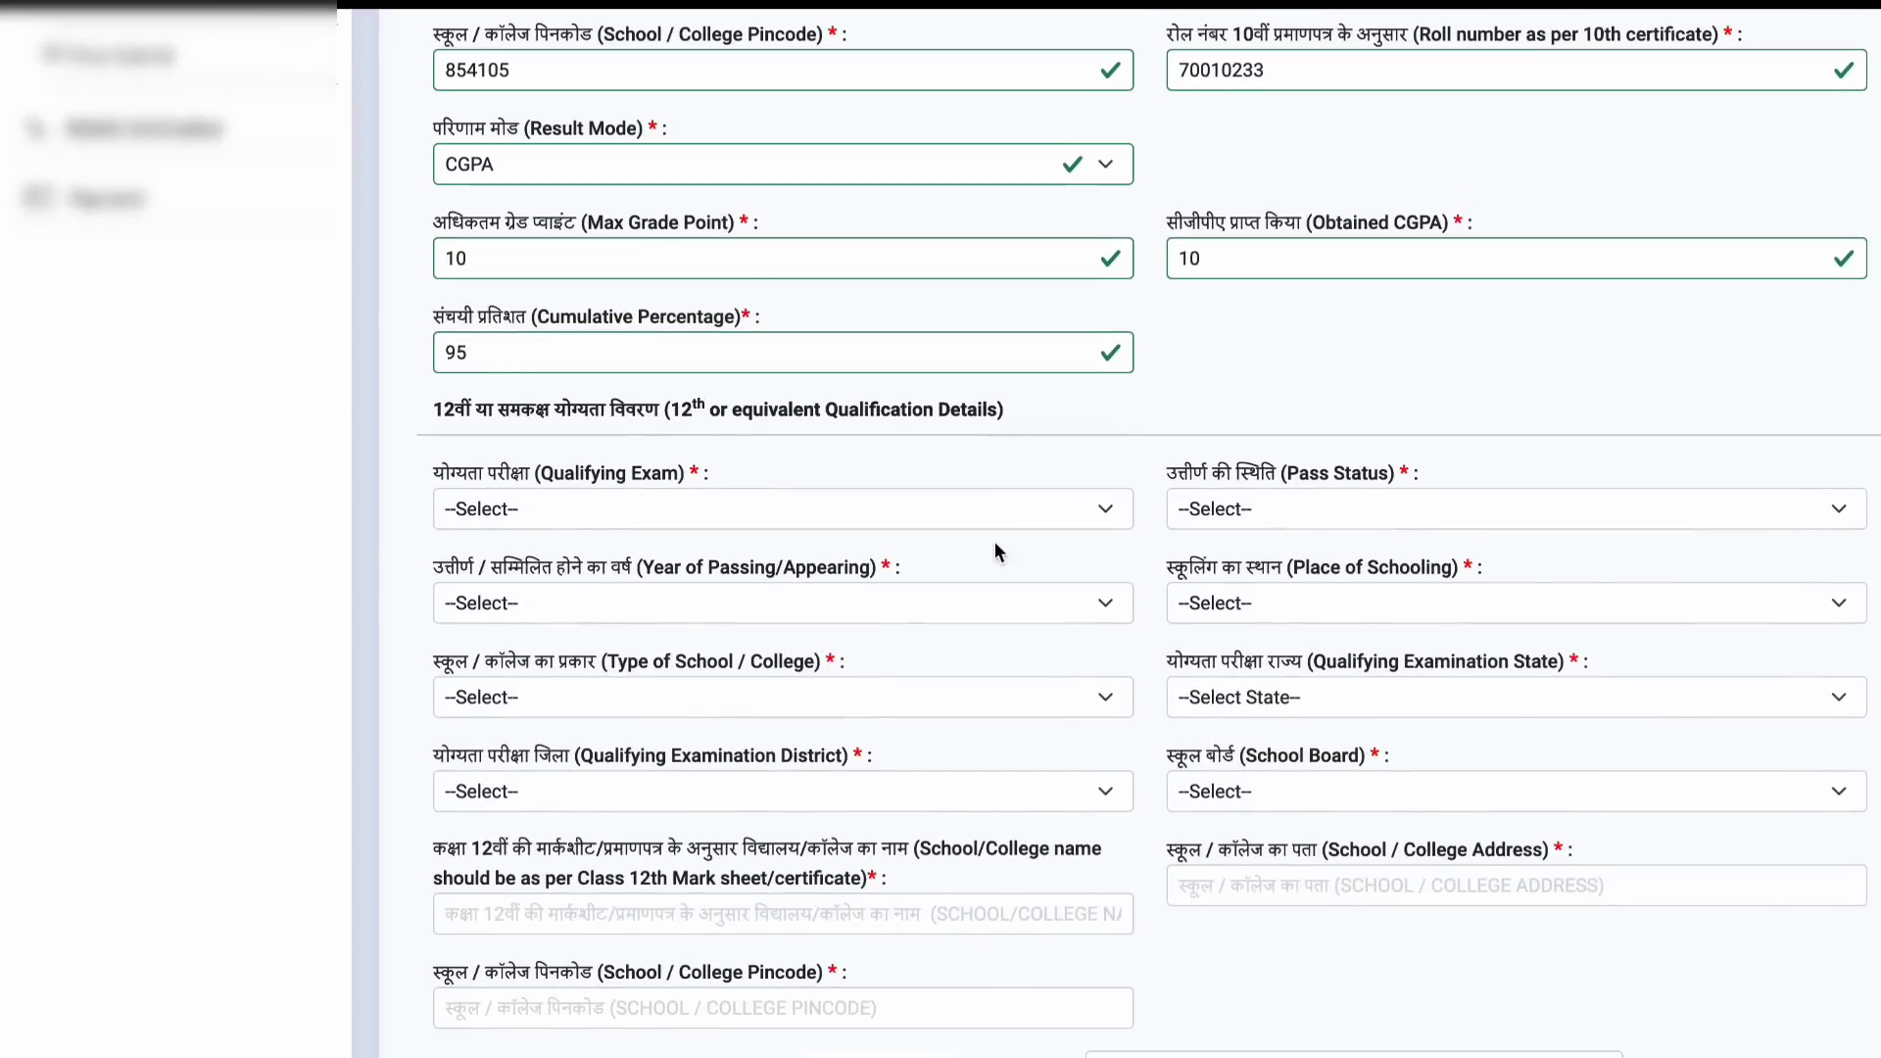
Step: Set the 12th exam to the 10+2 final, Appearing in 2024, Urban schooling
left_click(949, 514)
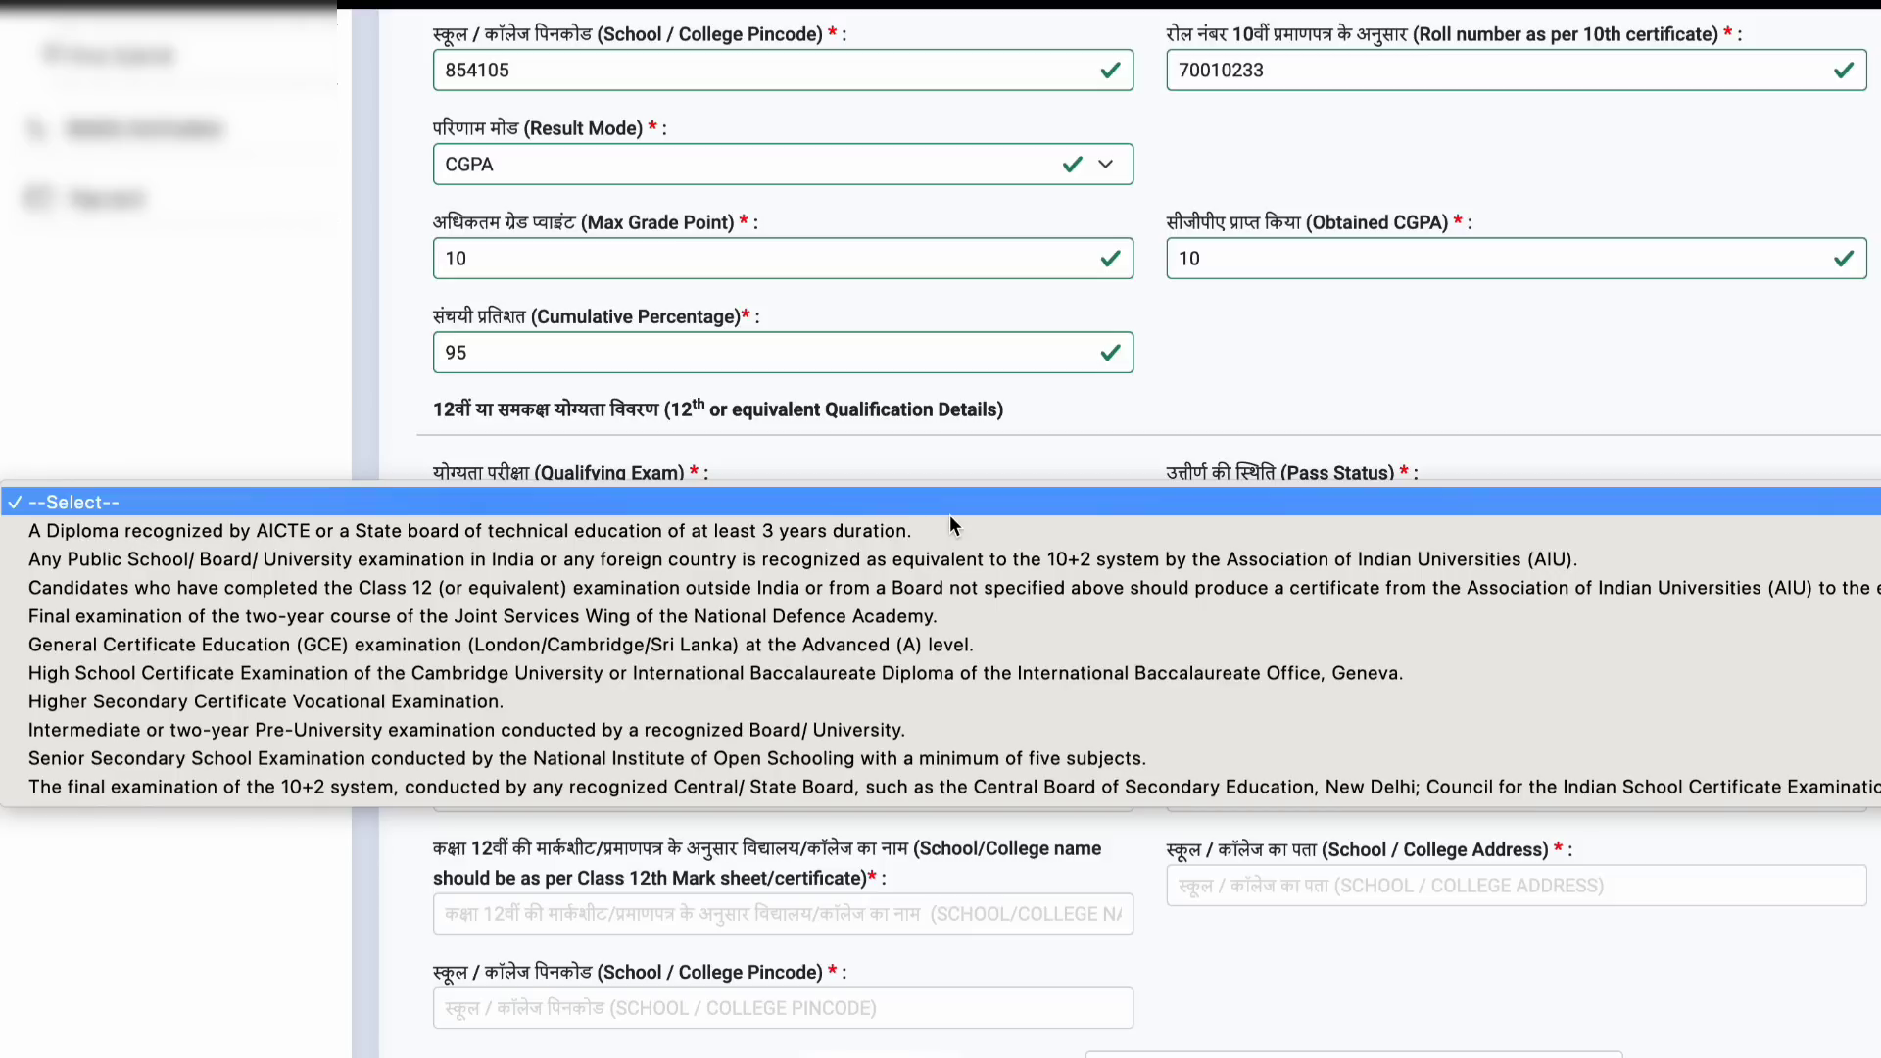
left_click(853, 779)
left_click(1418, 510)
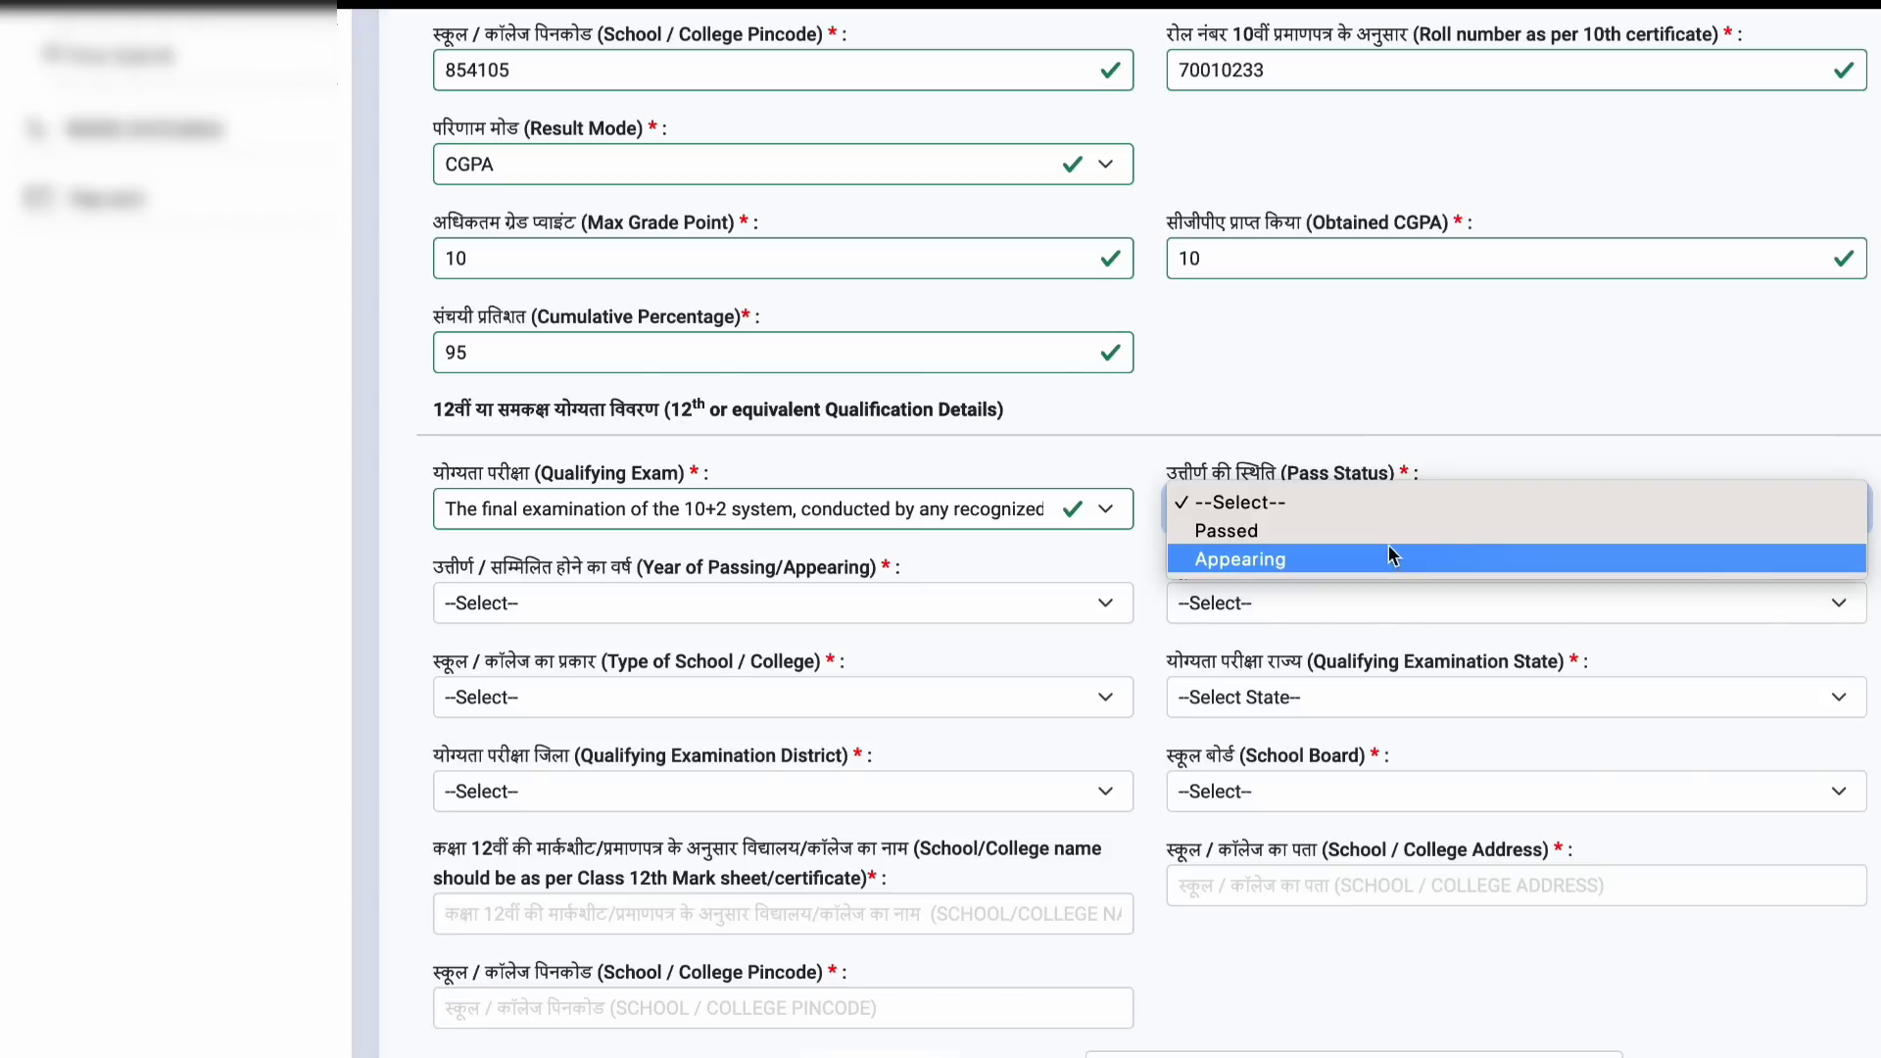
left_click(1531, 376)
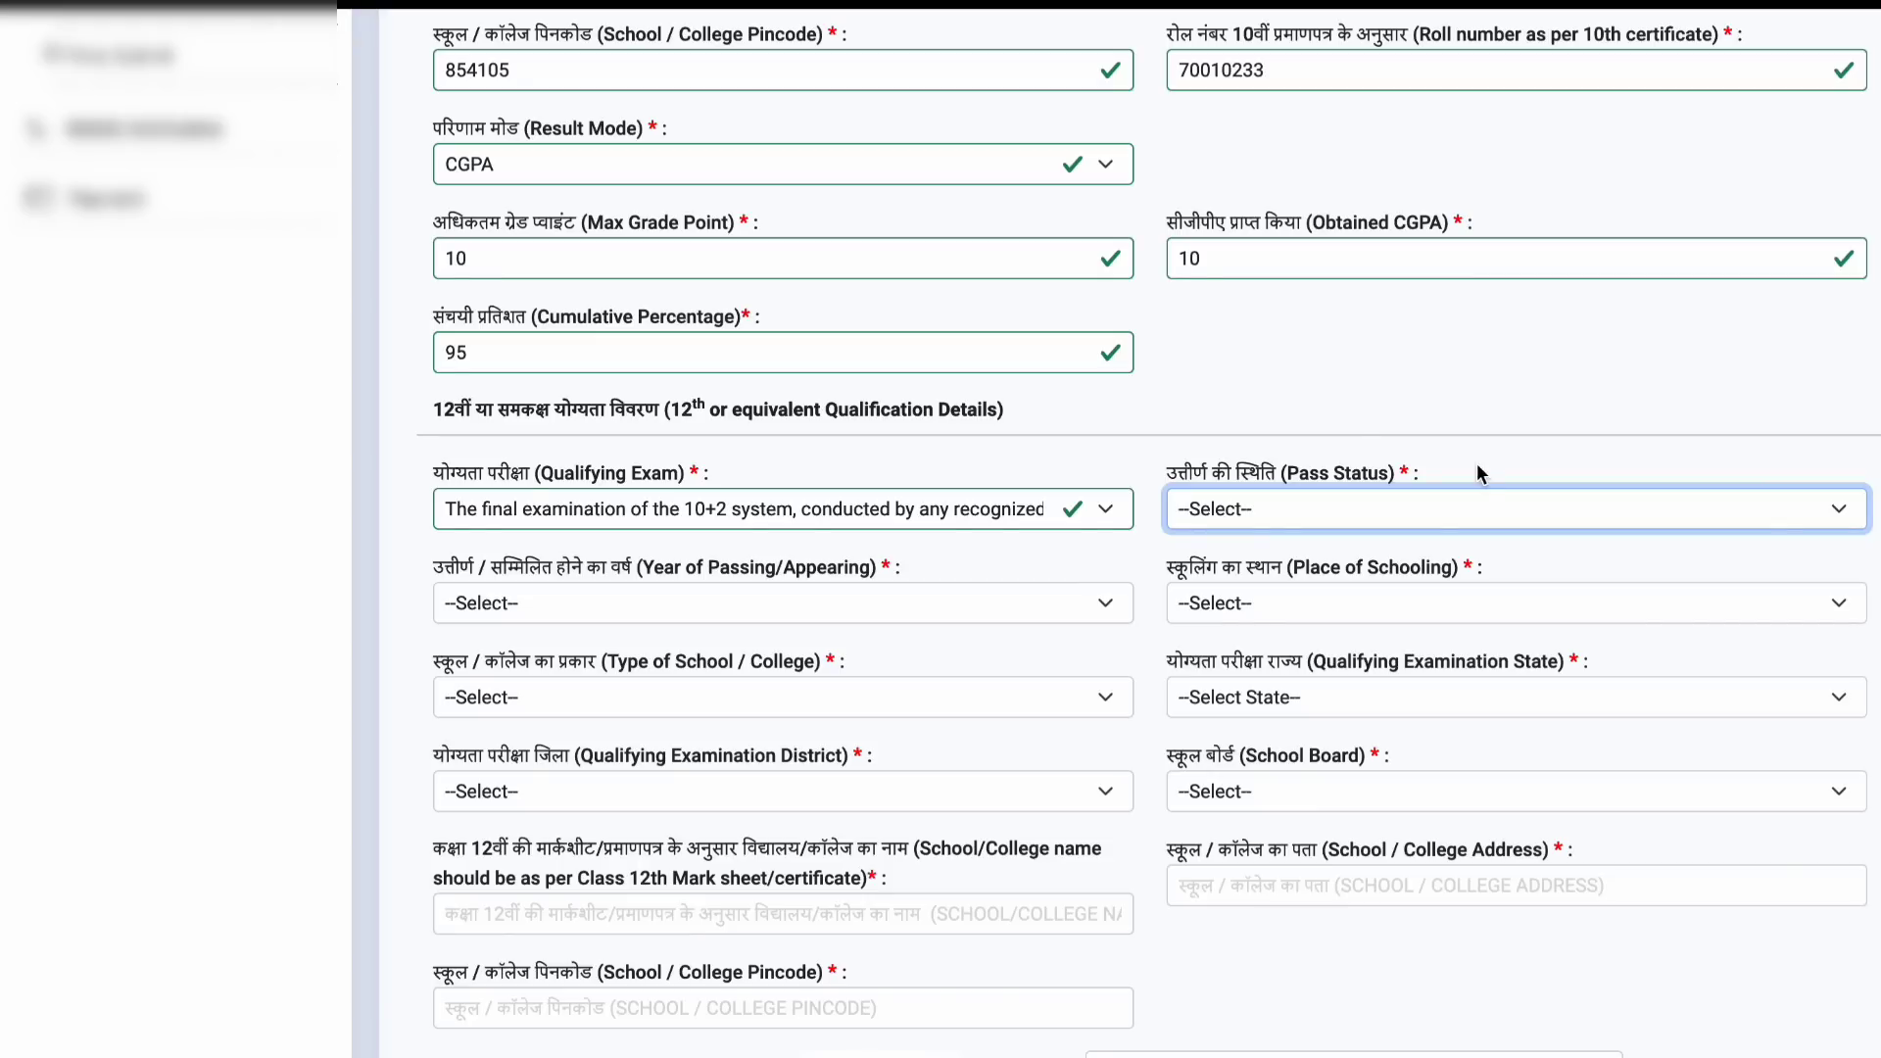
key("Down")
scroll(897, 470, "down", 1)
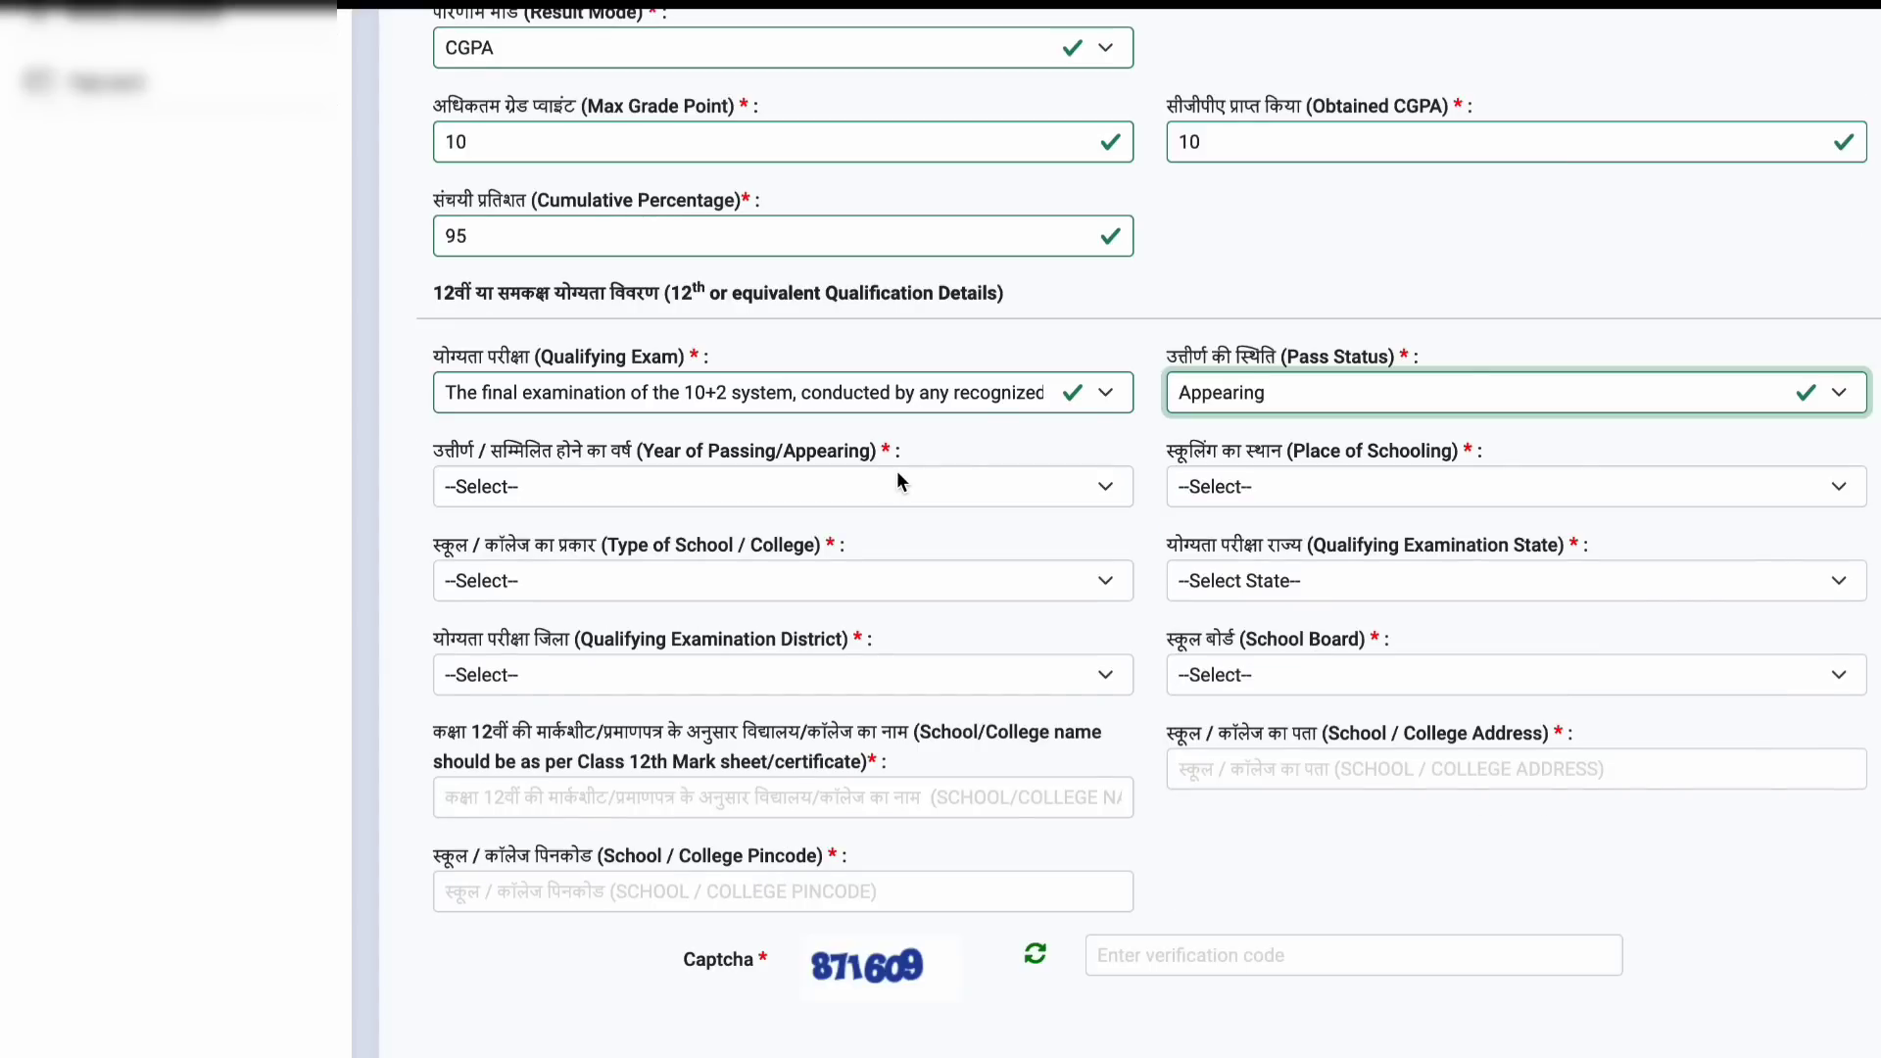
left_click(896, 486)
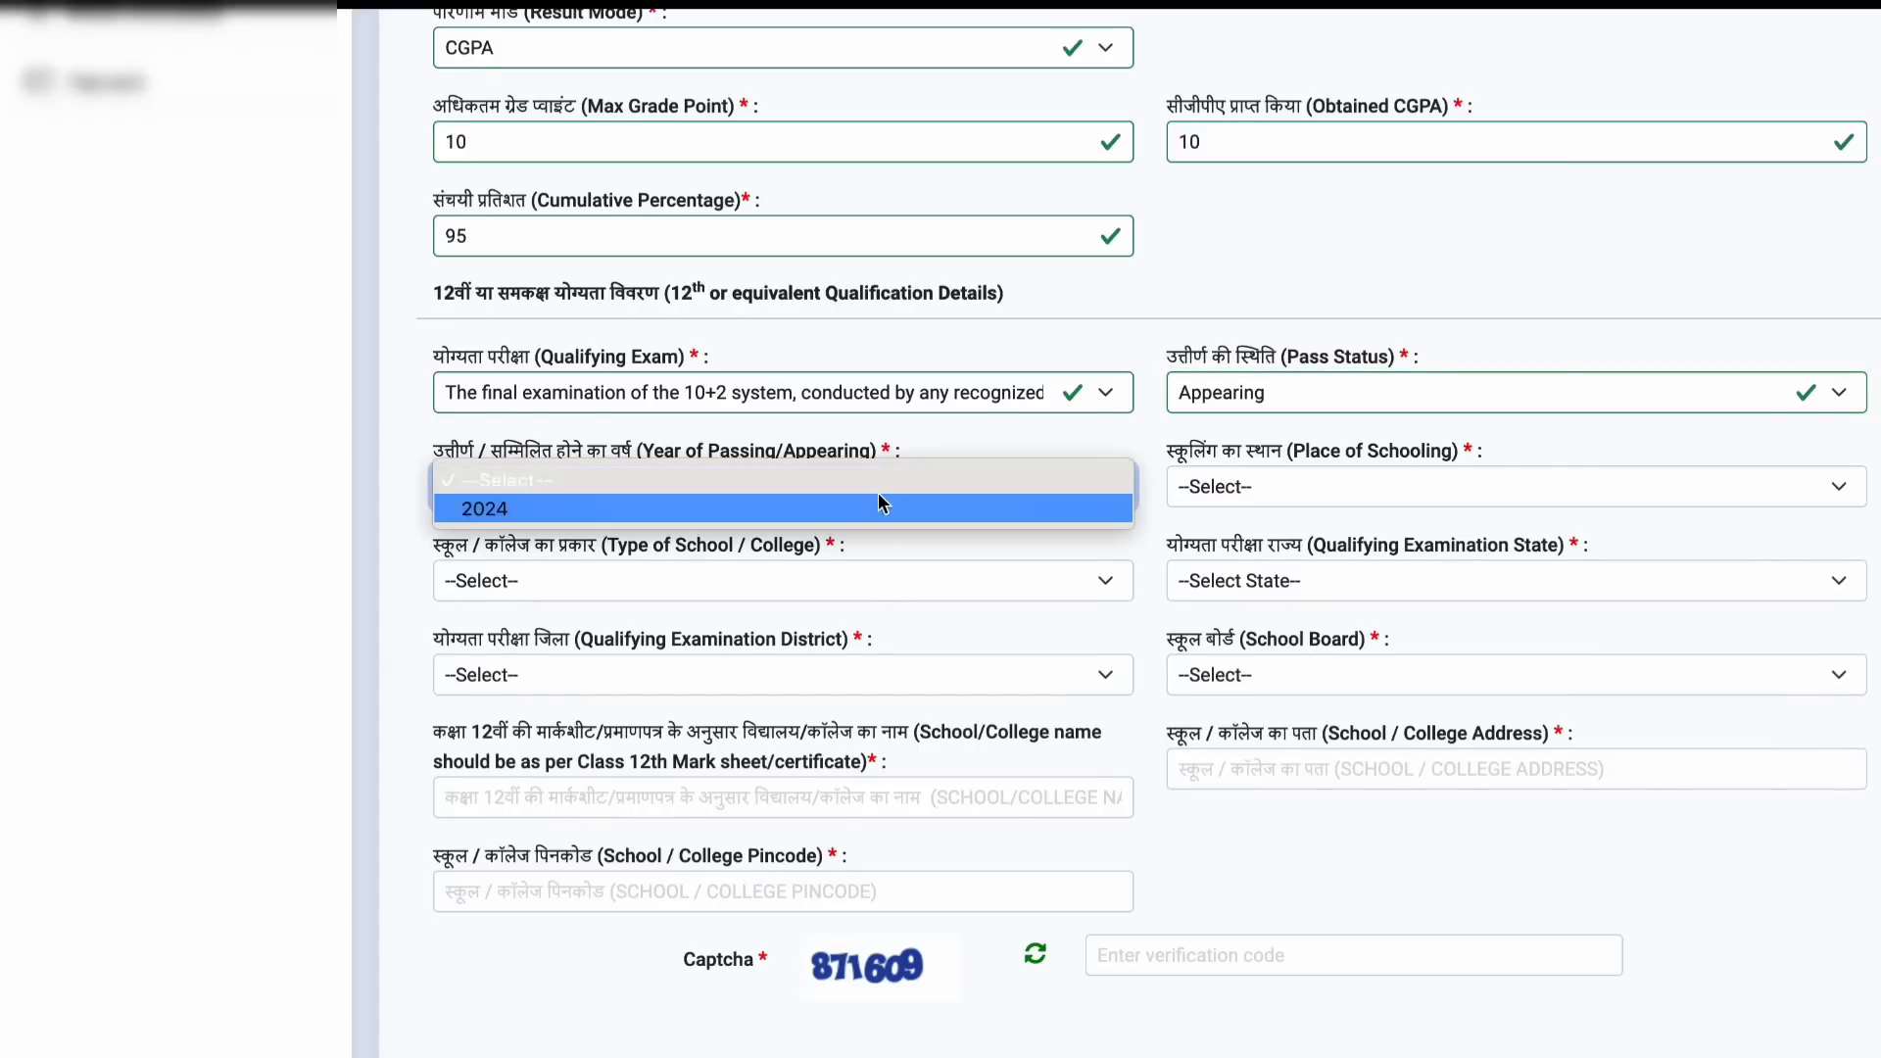
left_click(878, 500)
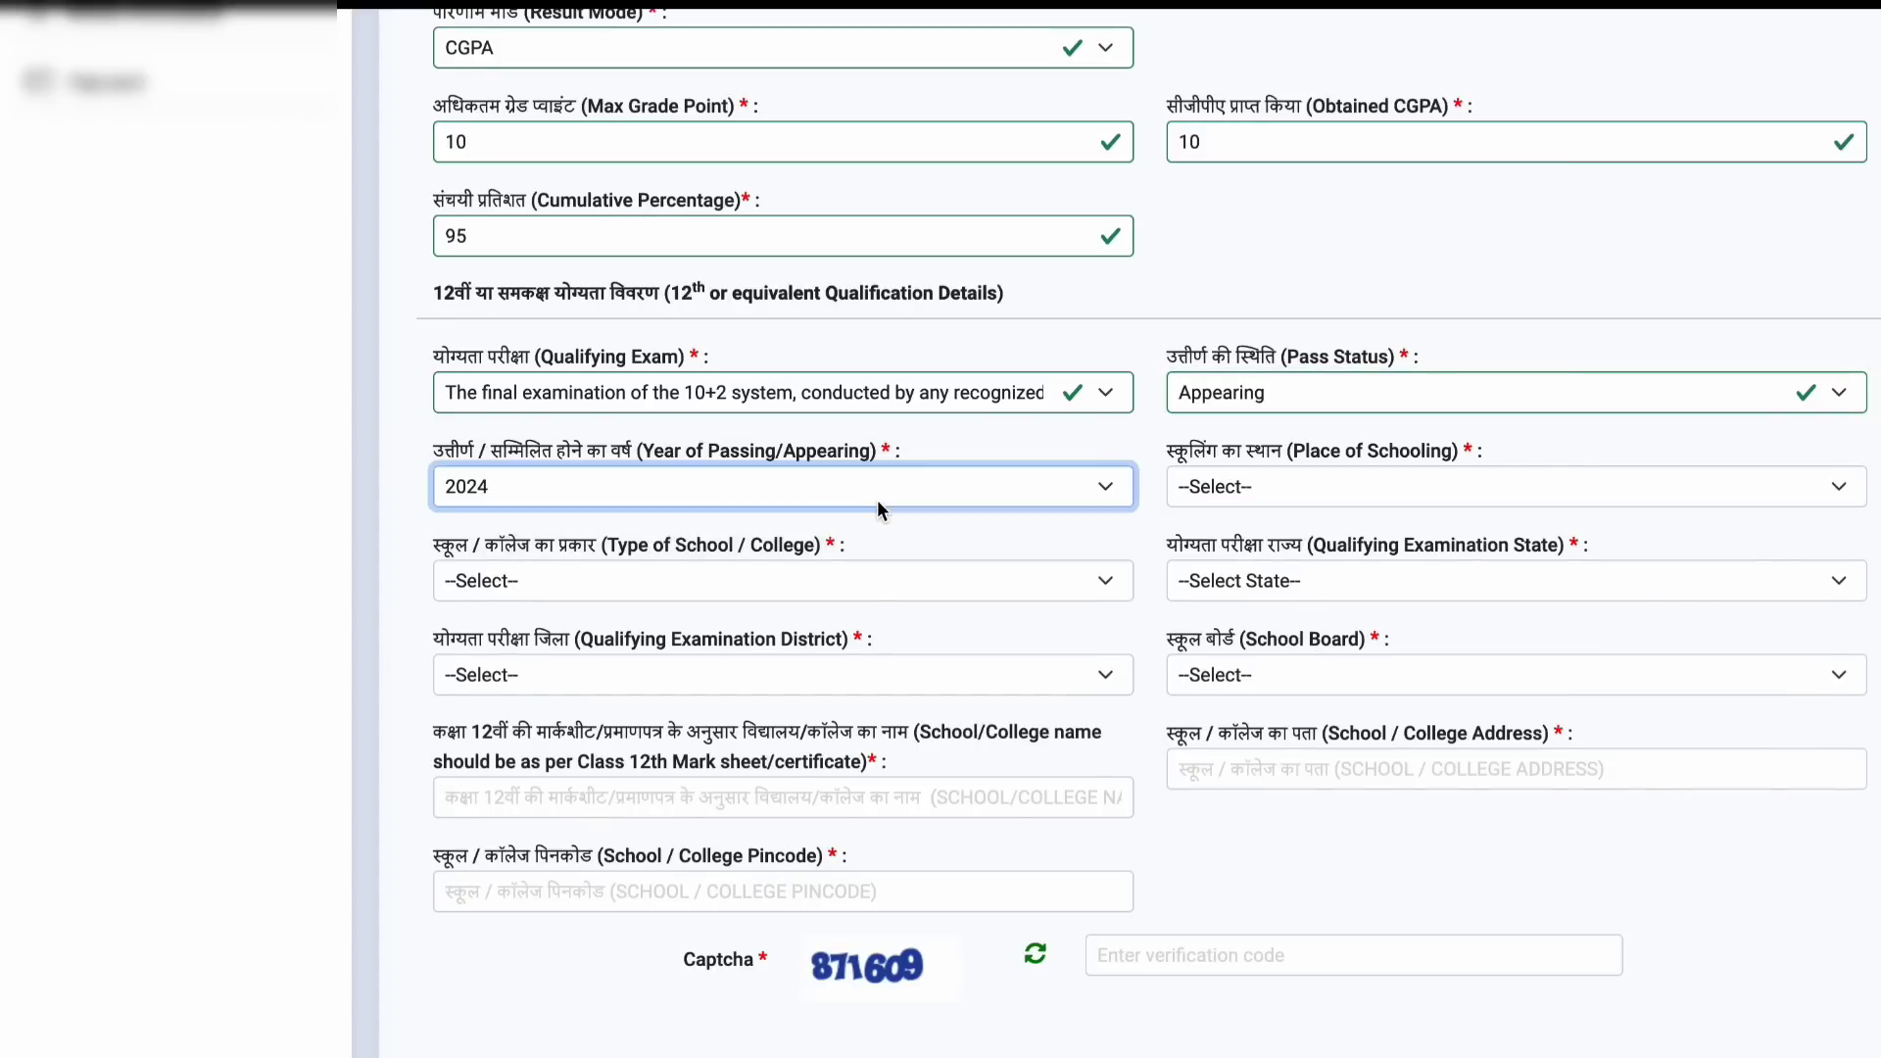
left_click(1289, 491)
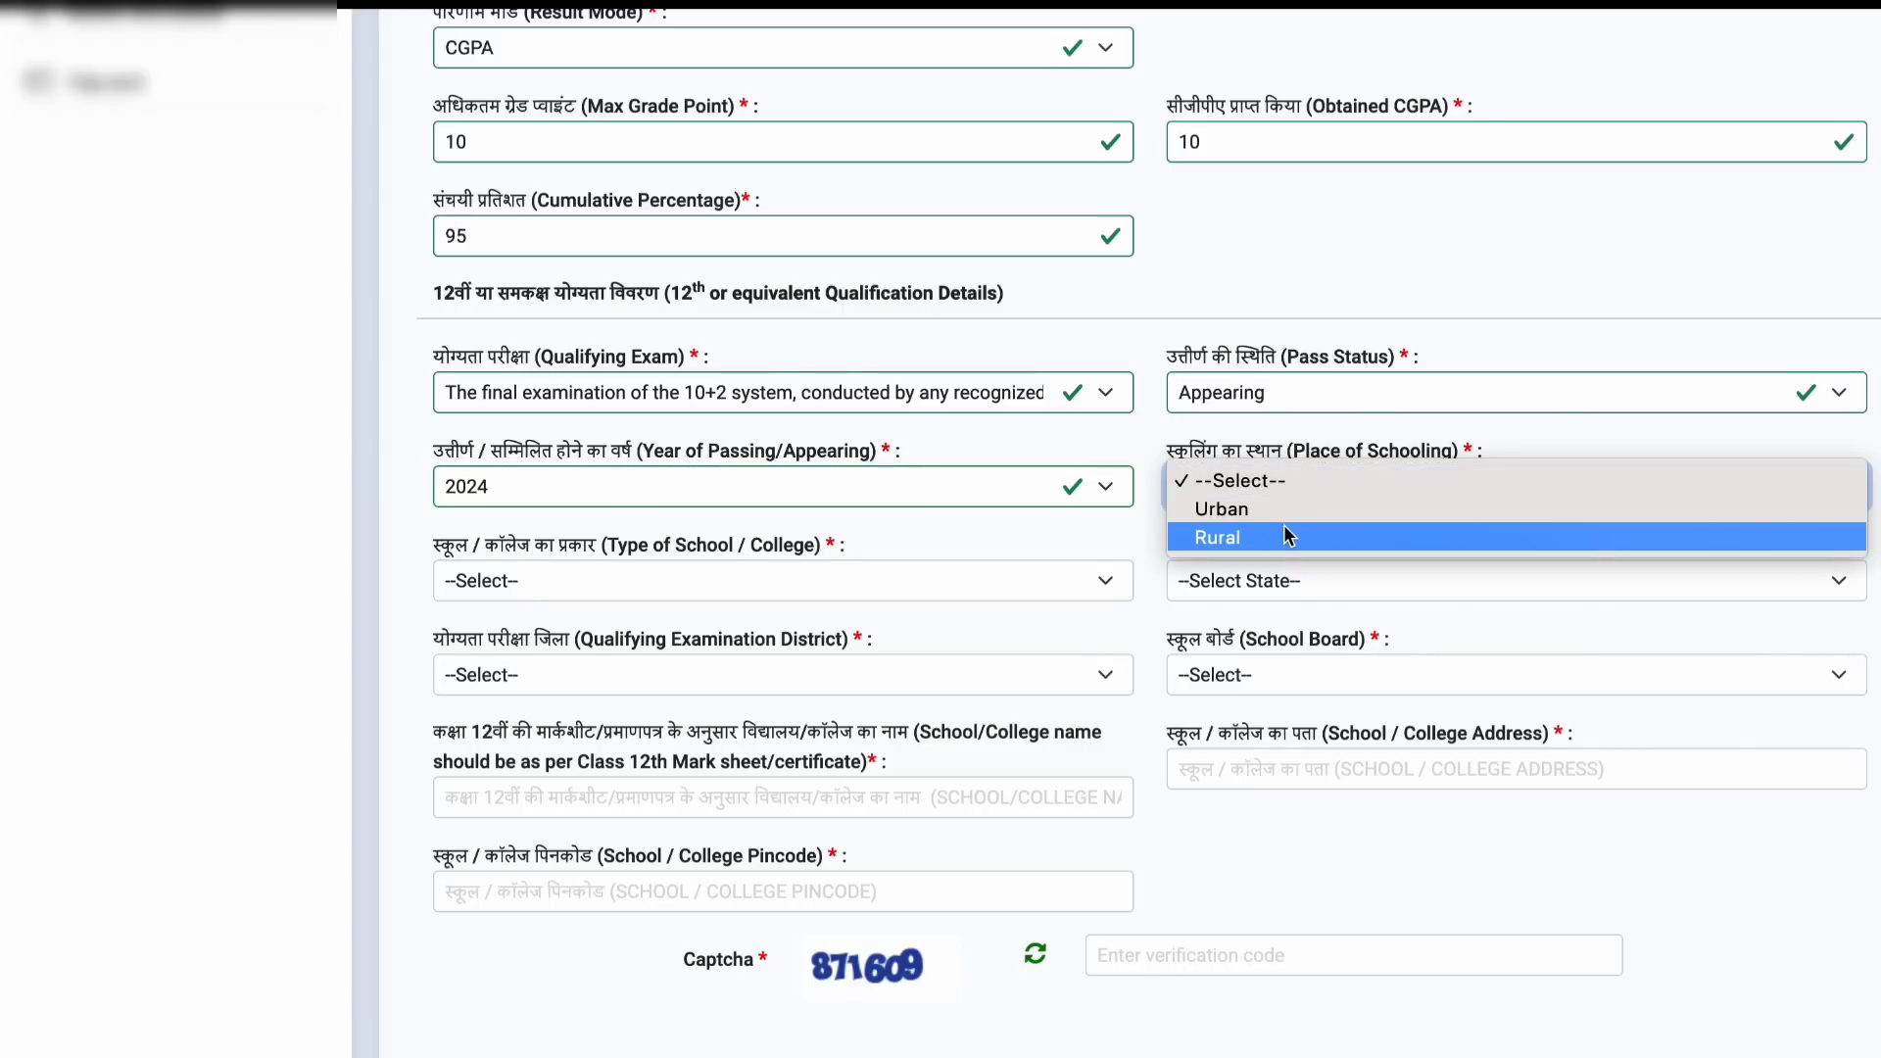
left_click(1280, 509)
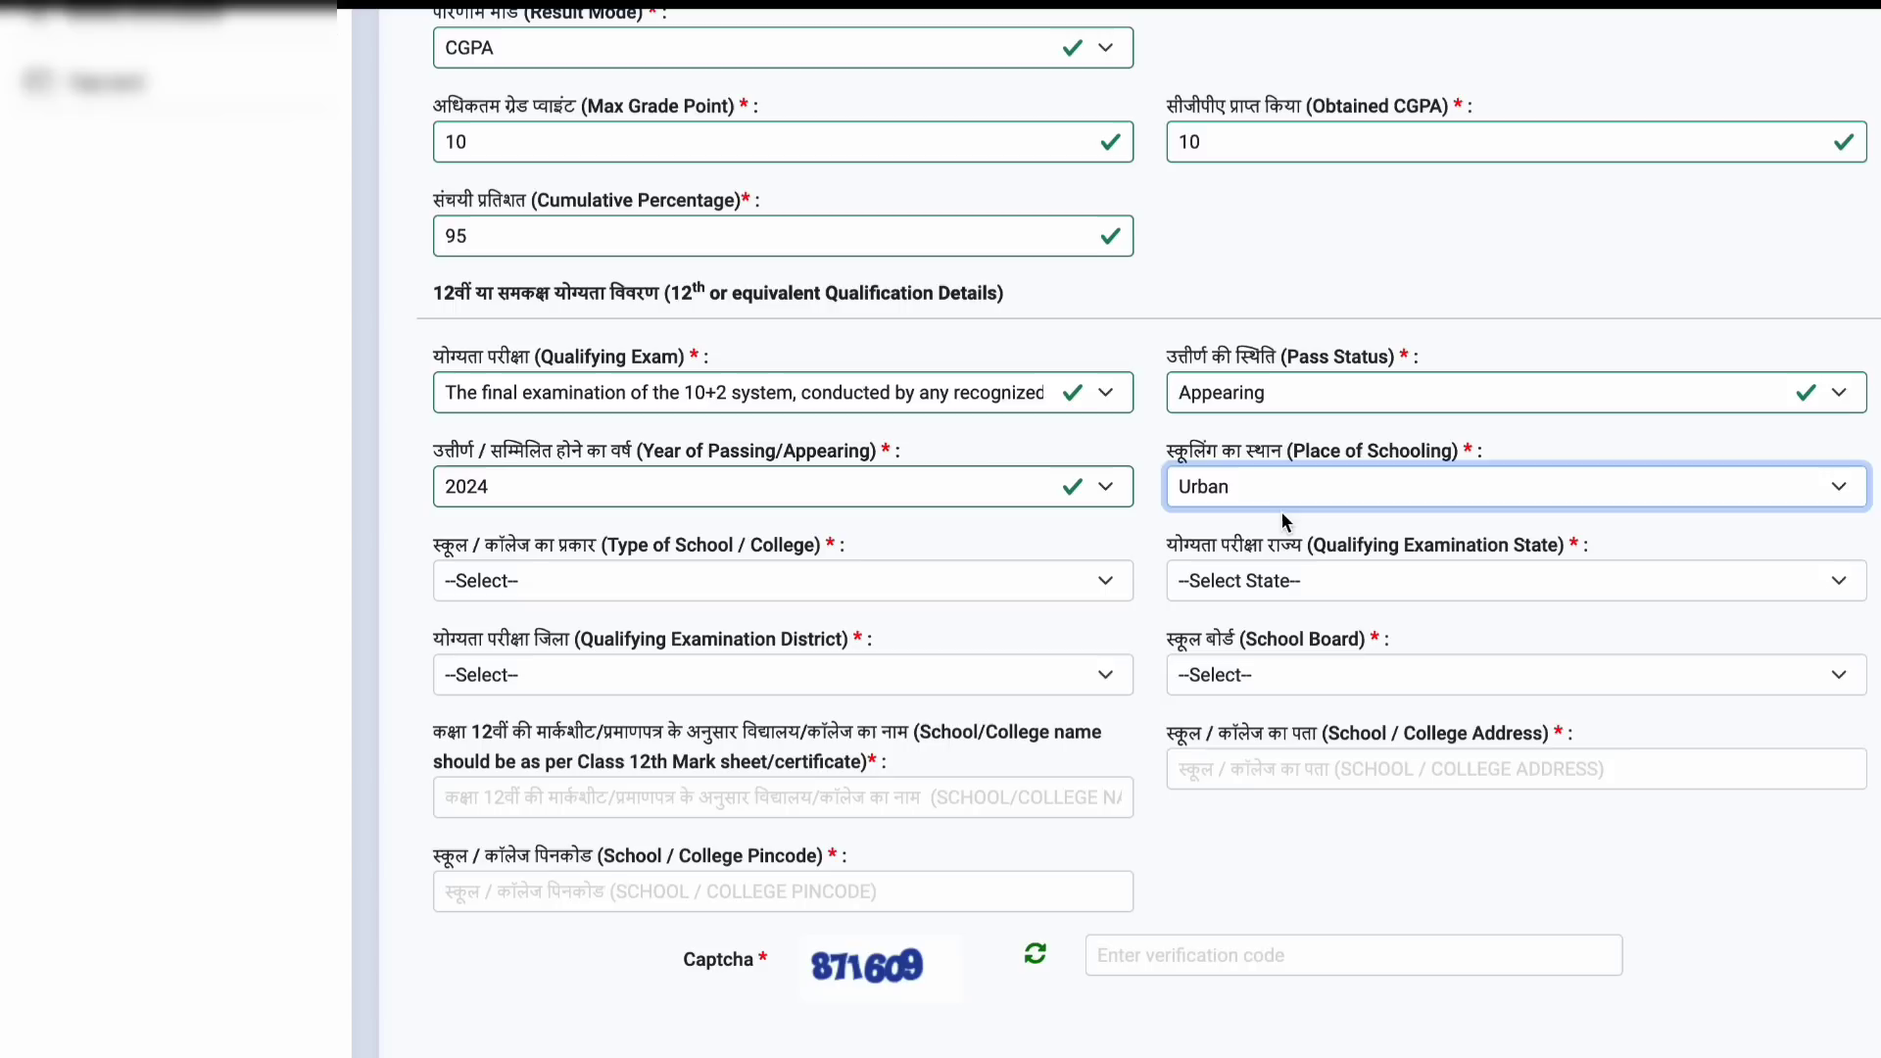
Step: Enter pincode 827001 and the captcha, accept I AGREE, and save the educational details
left_click(748, 578)
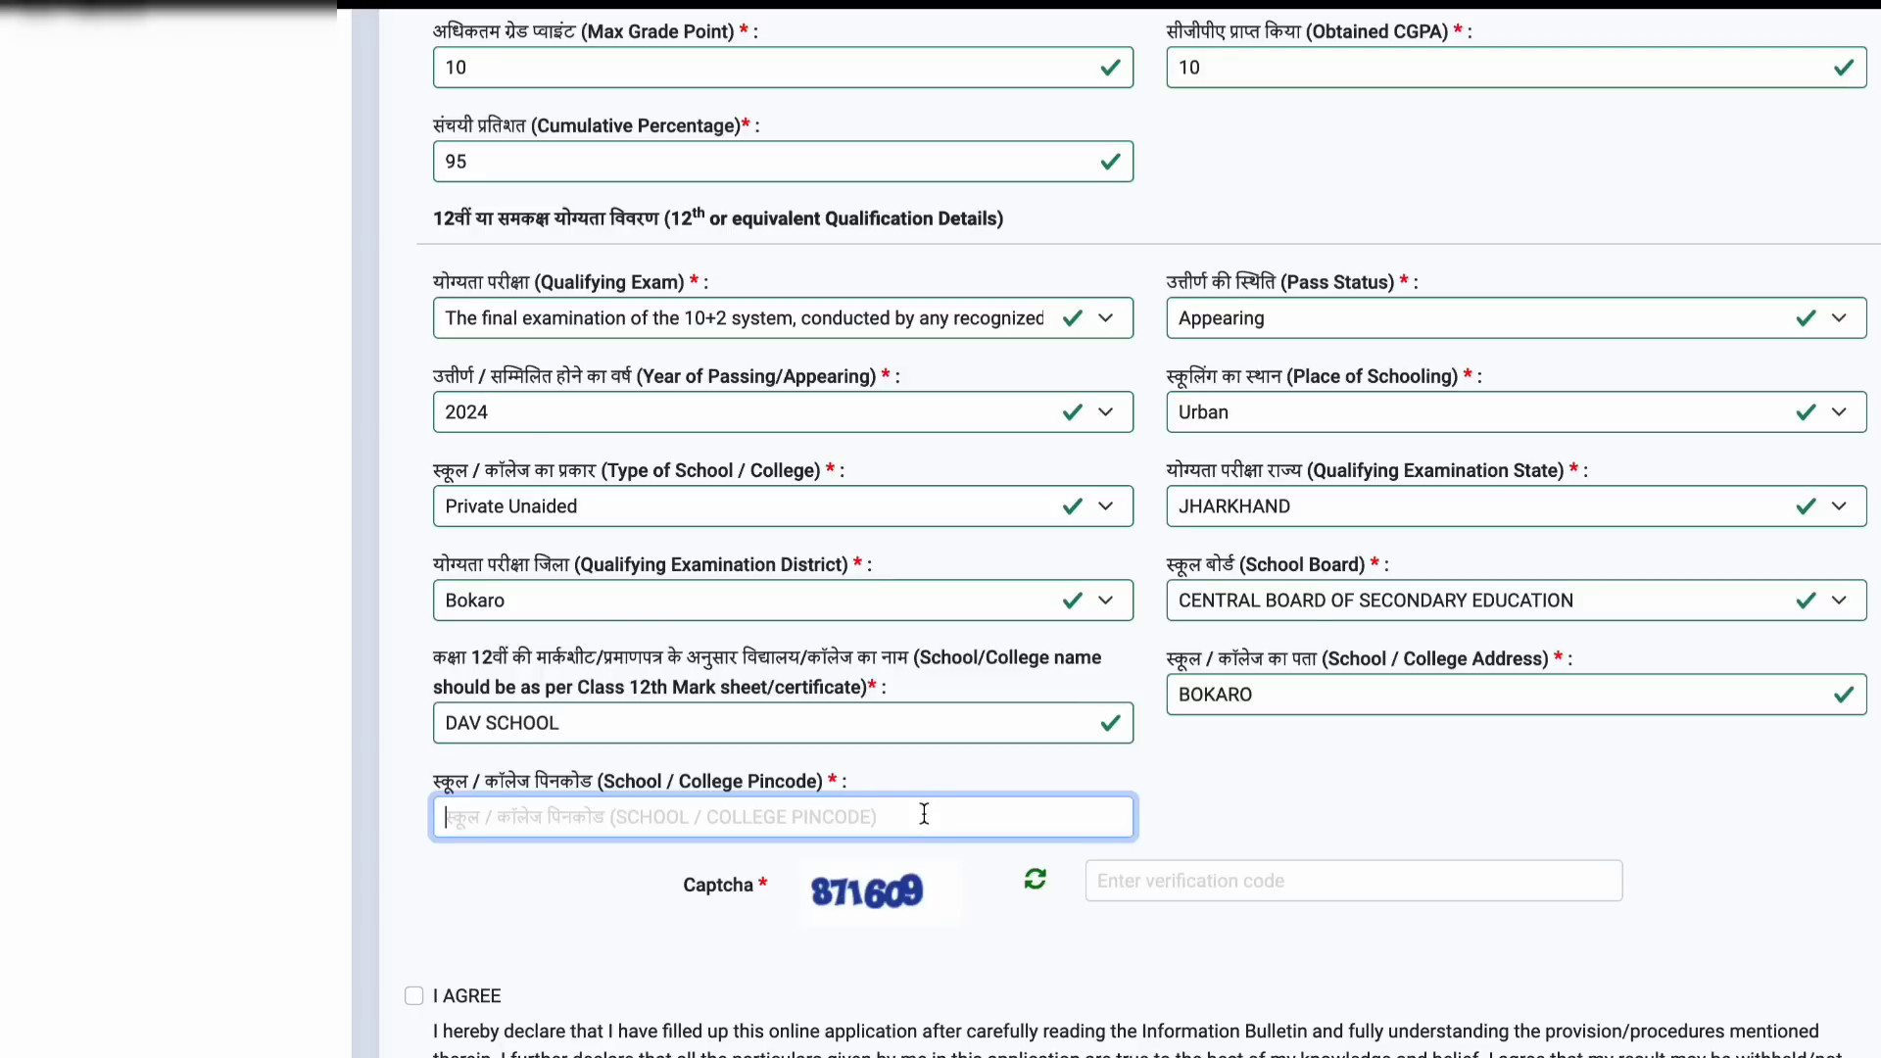
type("827001")
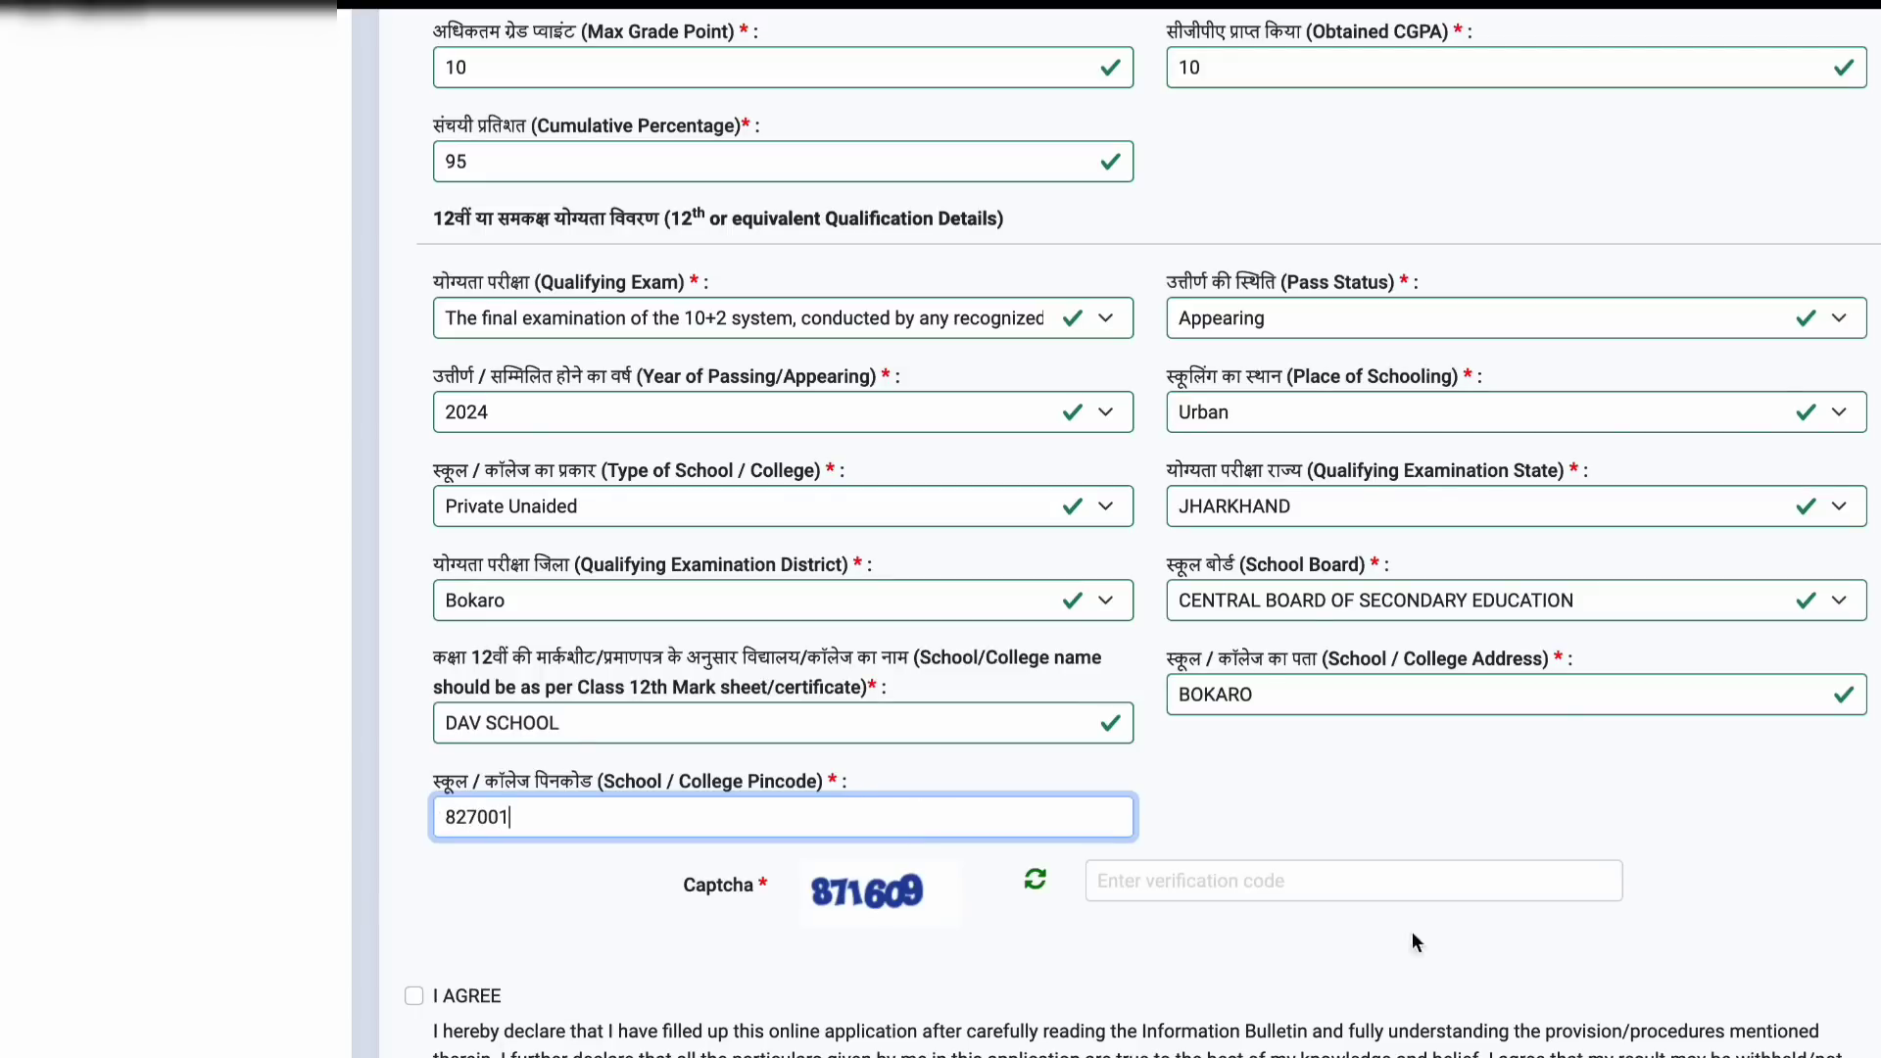
left_click(1395, 784)
scroll(1395, 794, "down", 1)
left_click(1270, 831)
type("871")
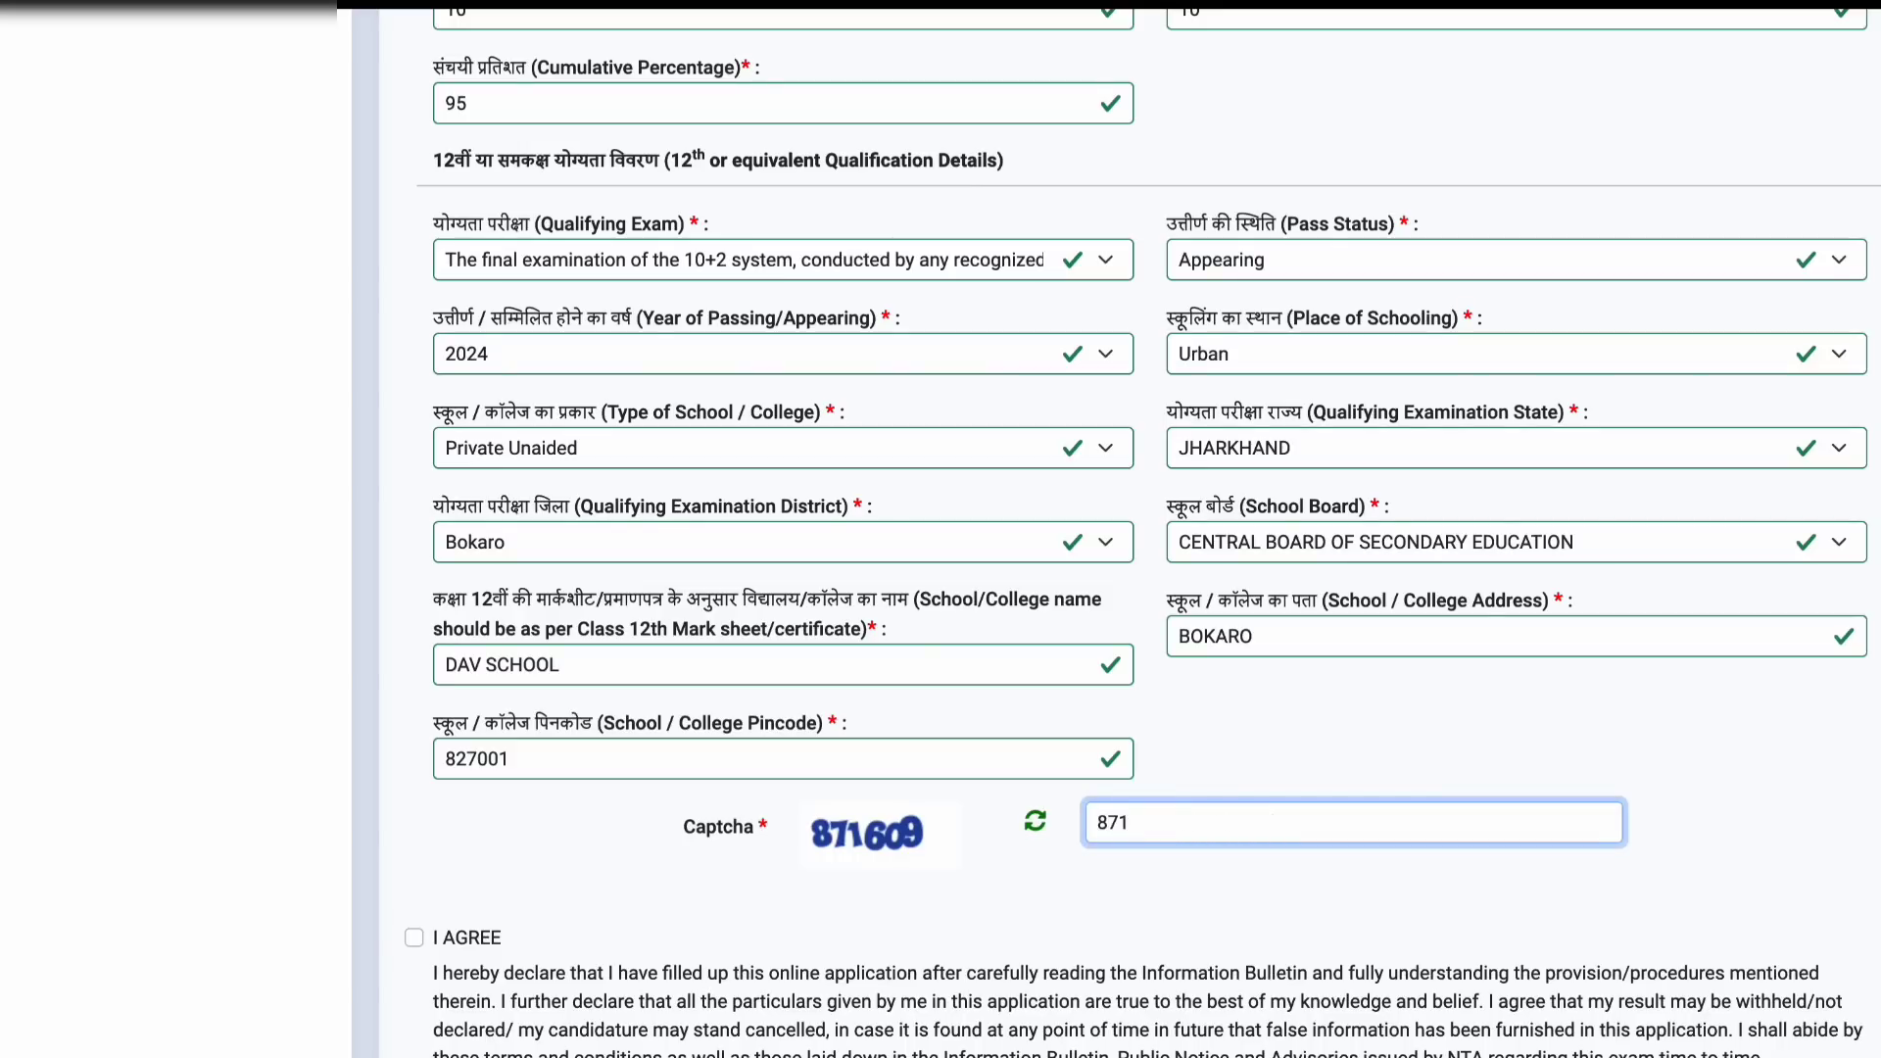
type("60")
type("9")
scroll(1141, 534, "down", 1)
left_click(413, 807)
scroll(619, 746, "down", 3)
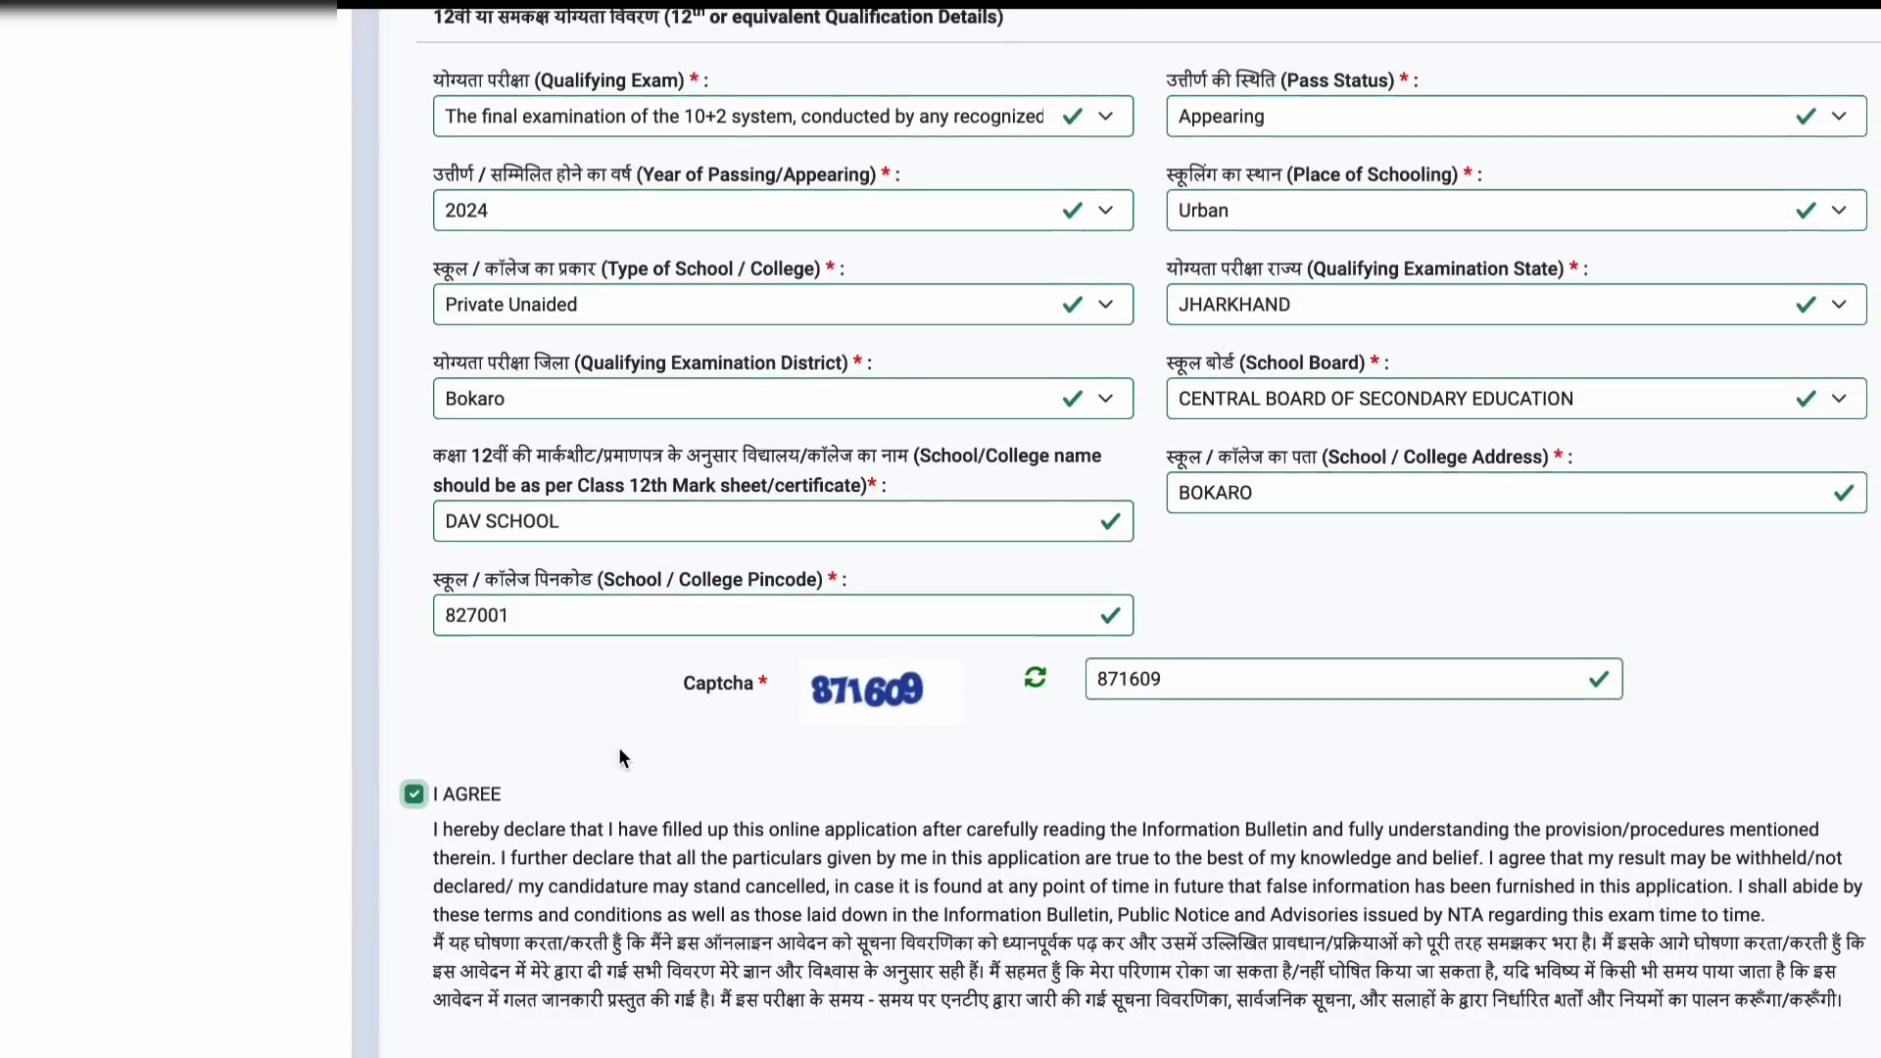
left_click(1807, 838)
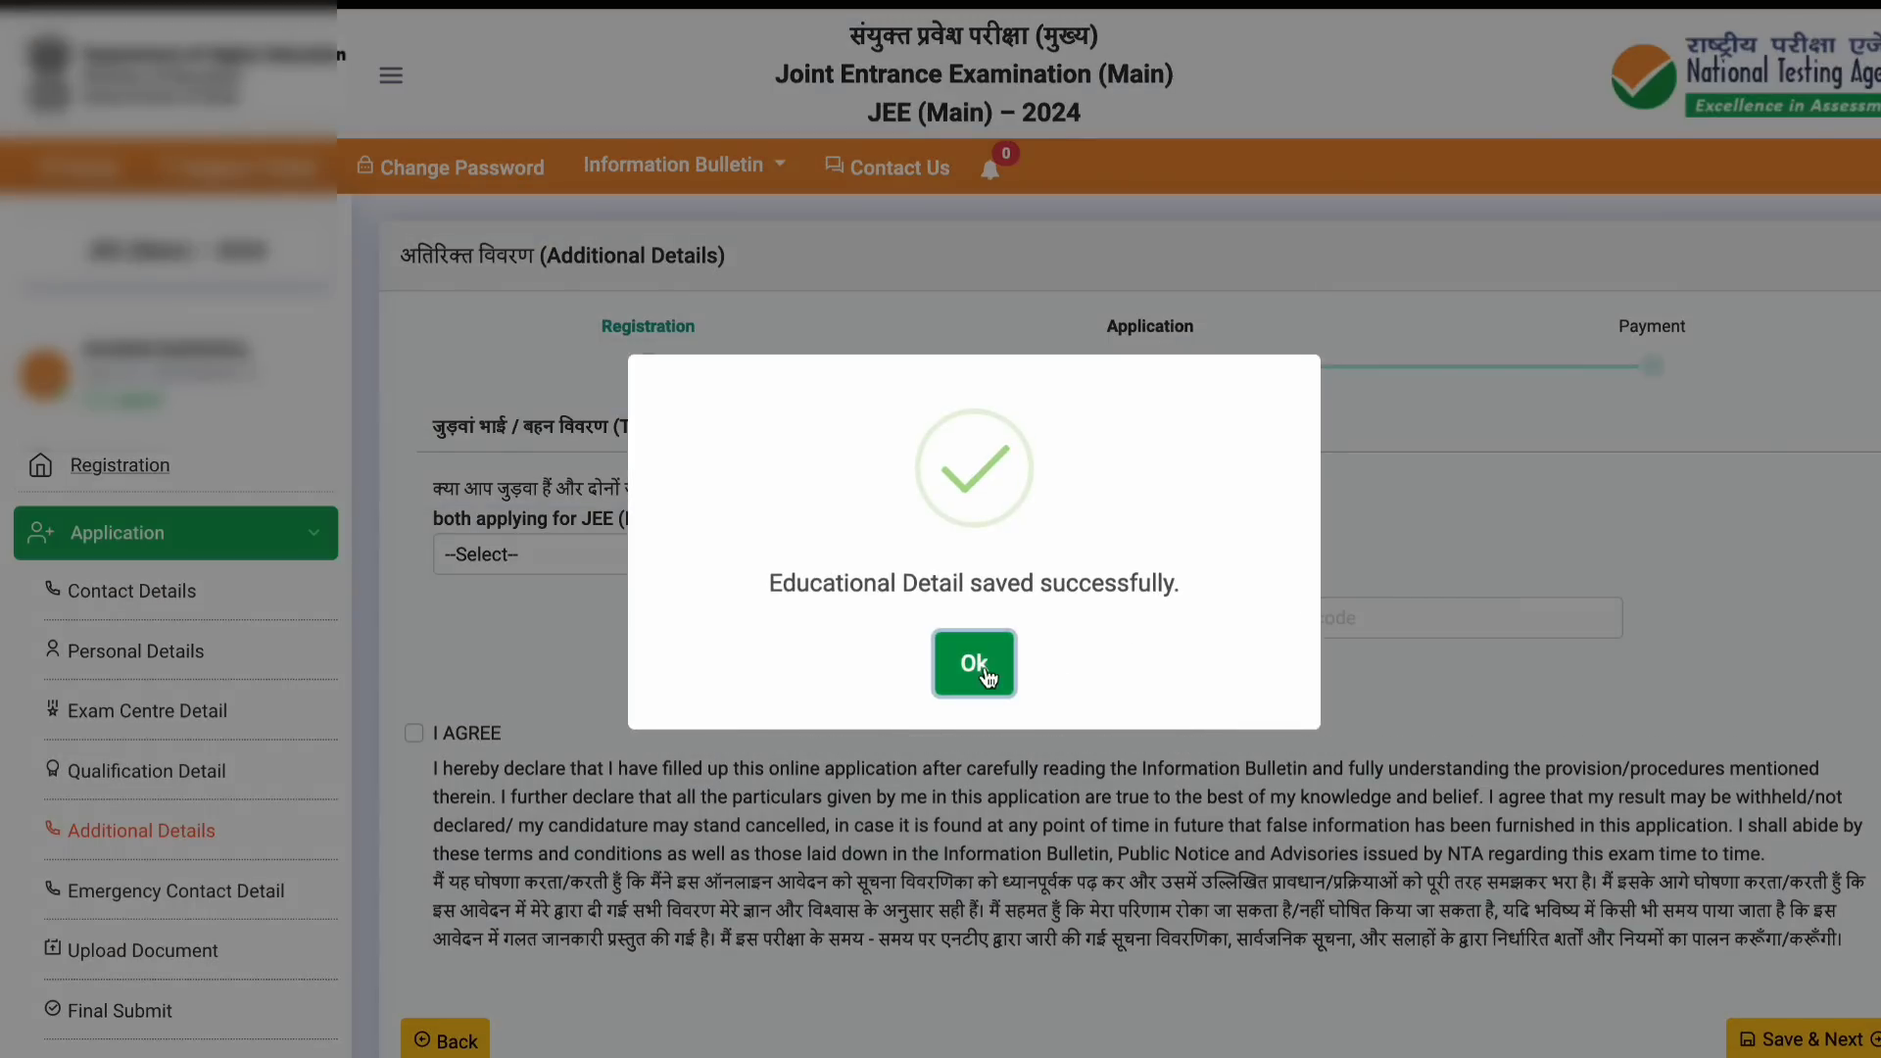
Step: Answer No to the twin question, enter the captcha, accept the declaration and save
left_click(981, 674)
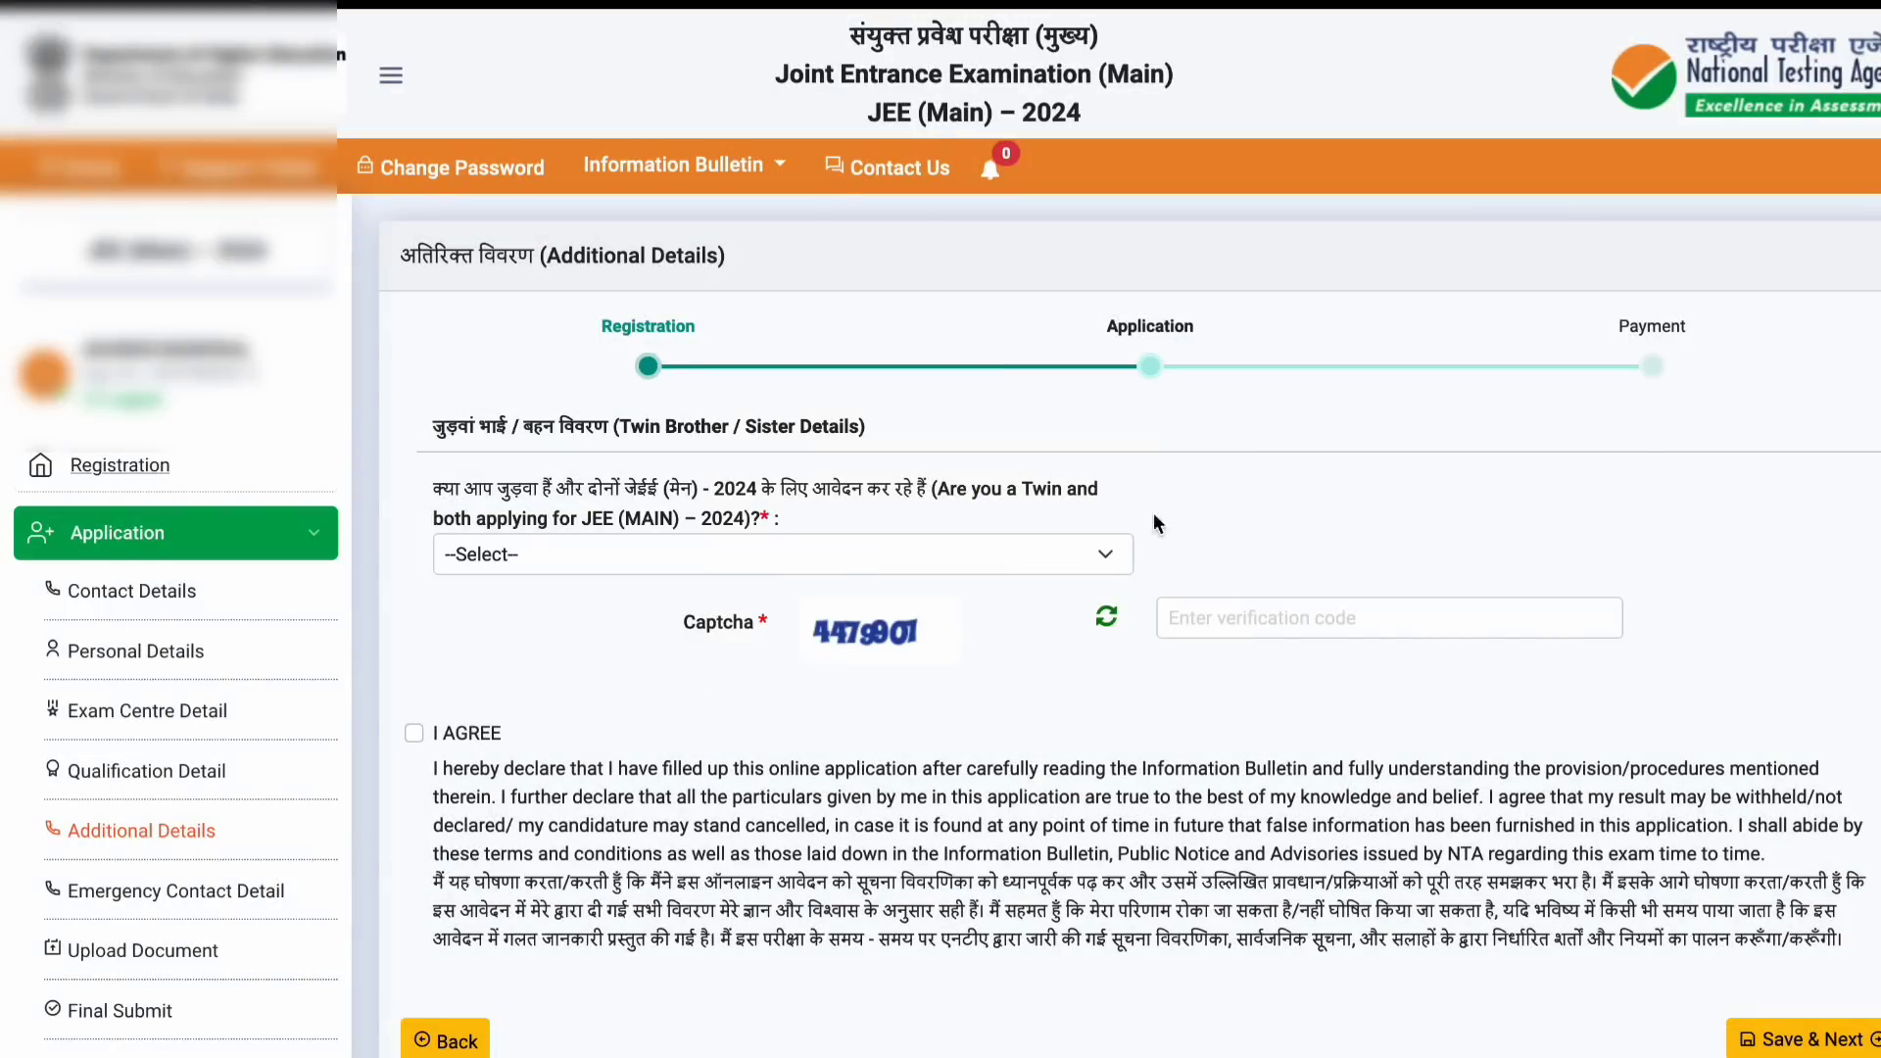
left_click(1076, 564)
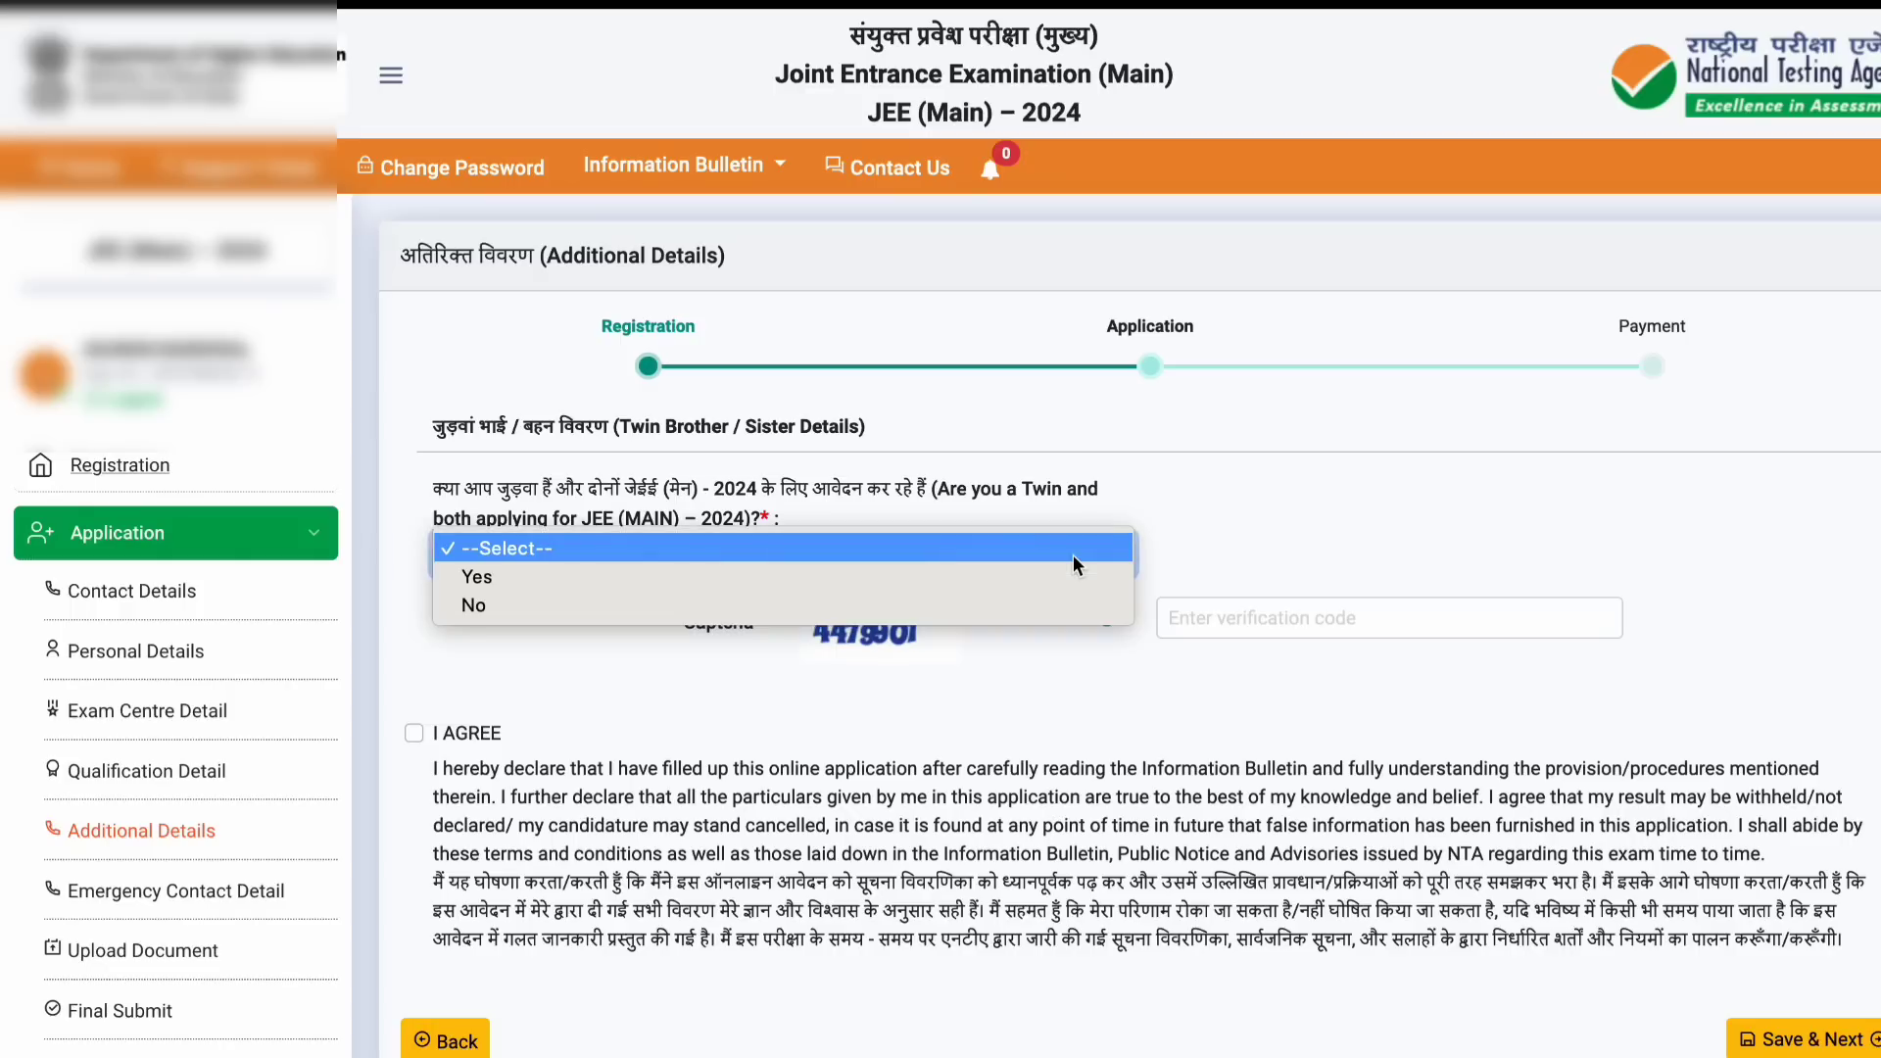
left_click(1040, 601)
left_click(1235, 619)
type("44")
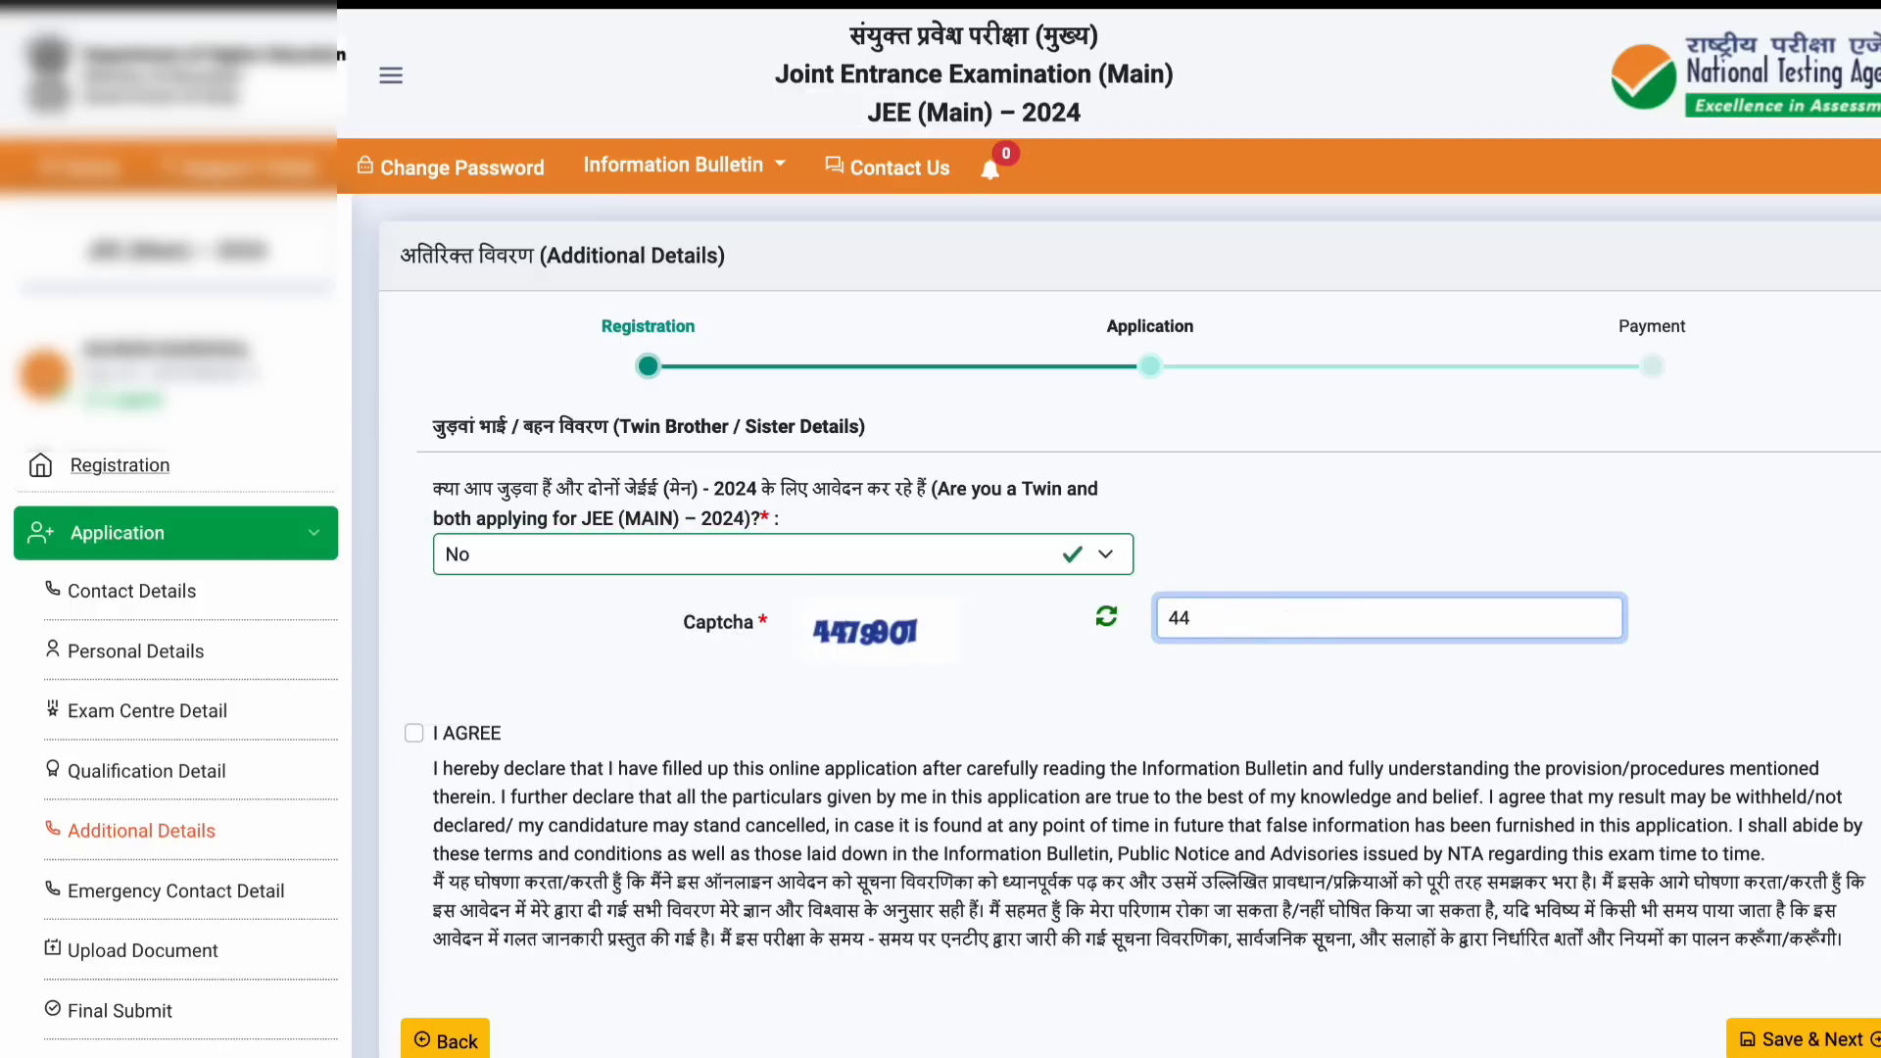
type("79908")
key("BackSpace")
type("7")
left_click(414, 733)
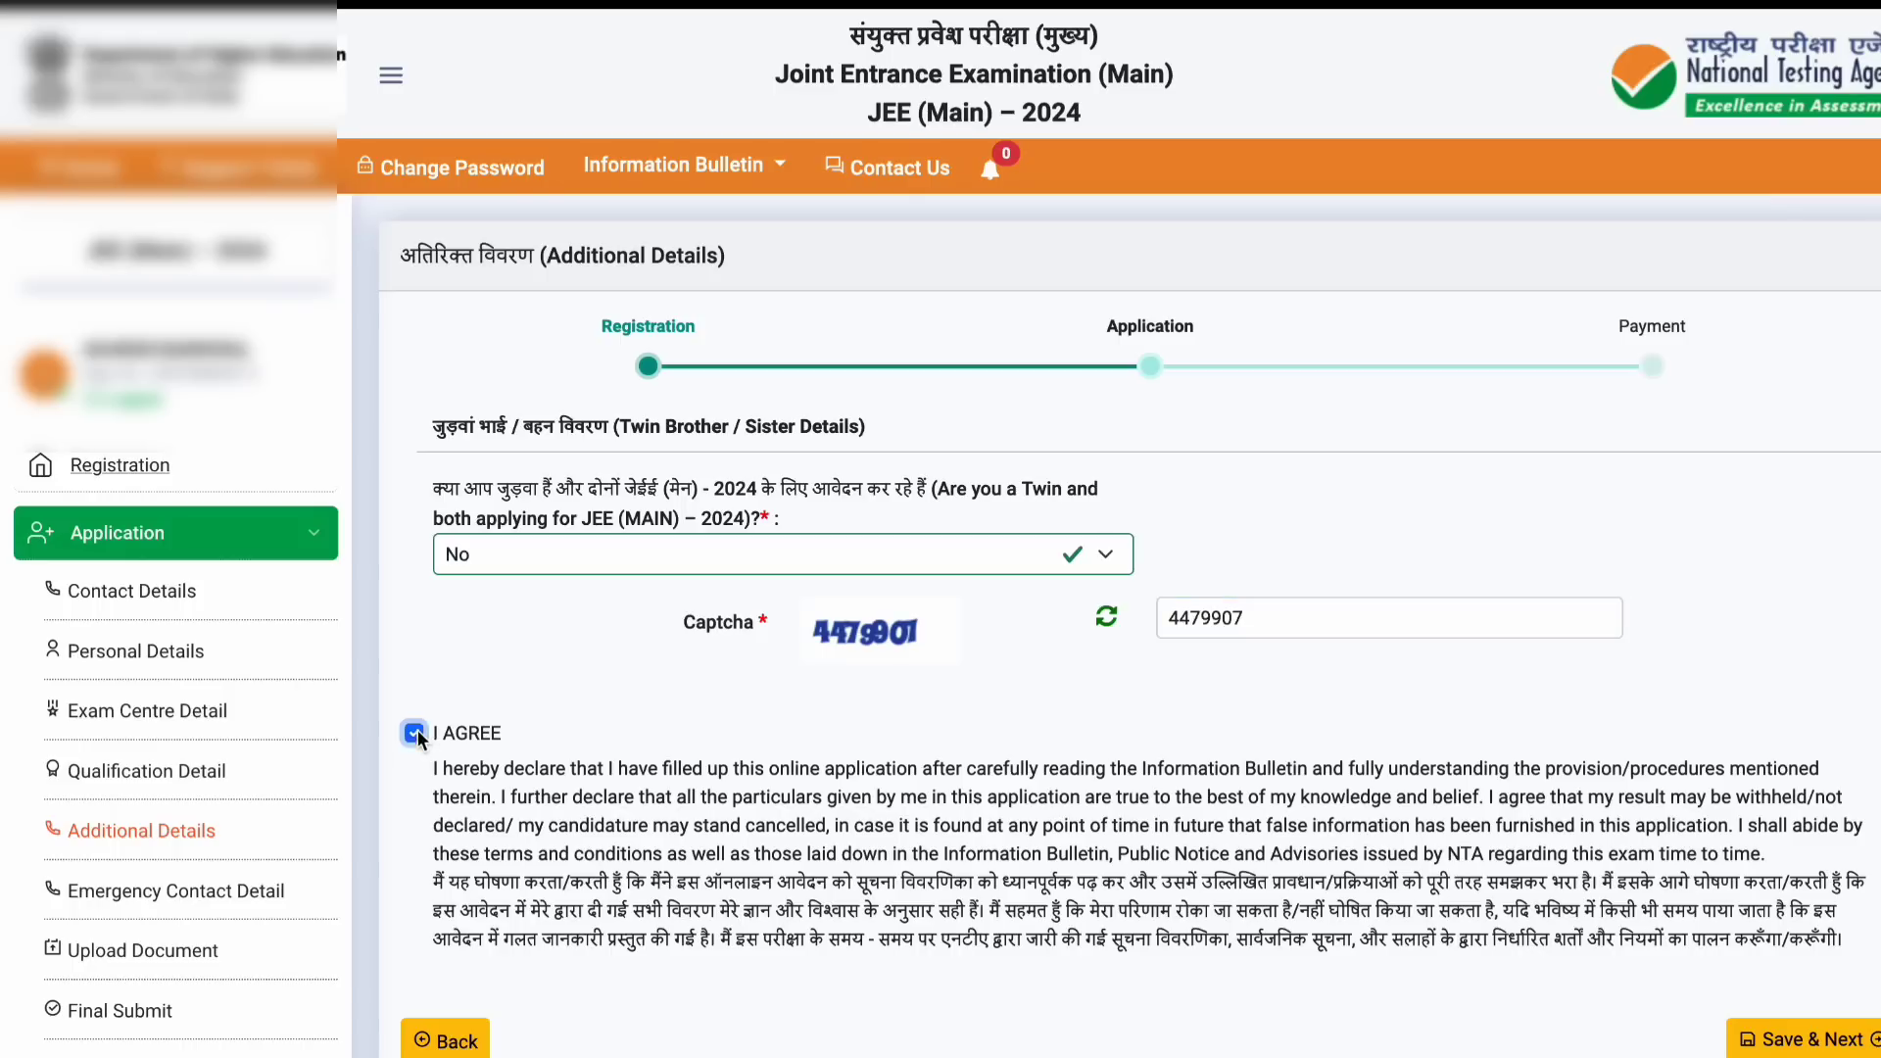
left_click(1800, 1039)
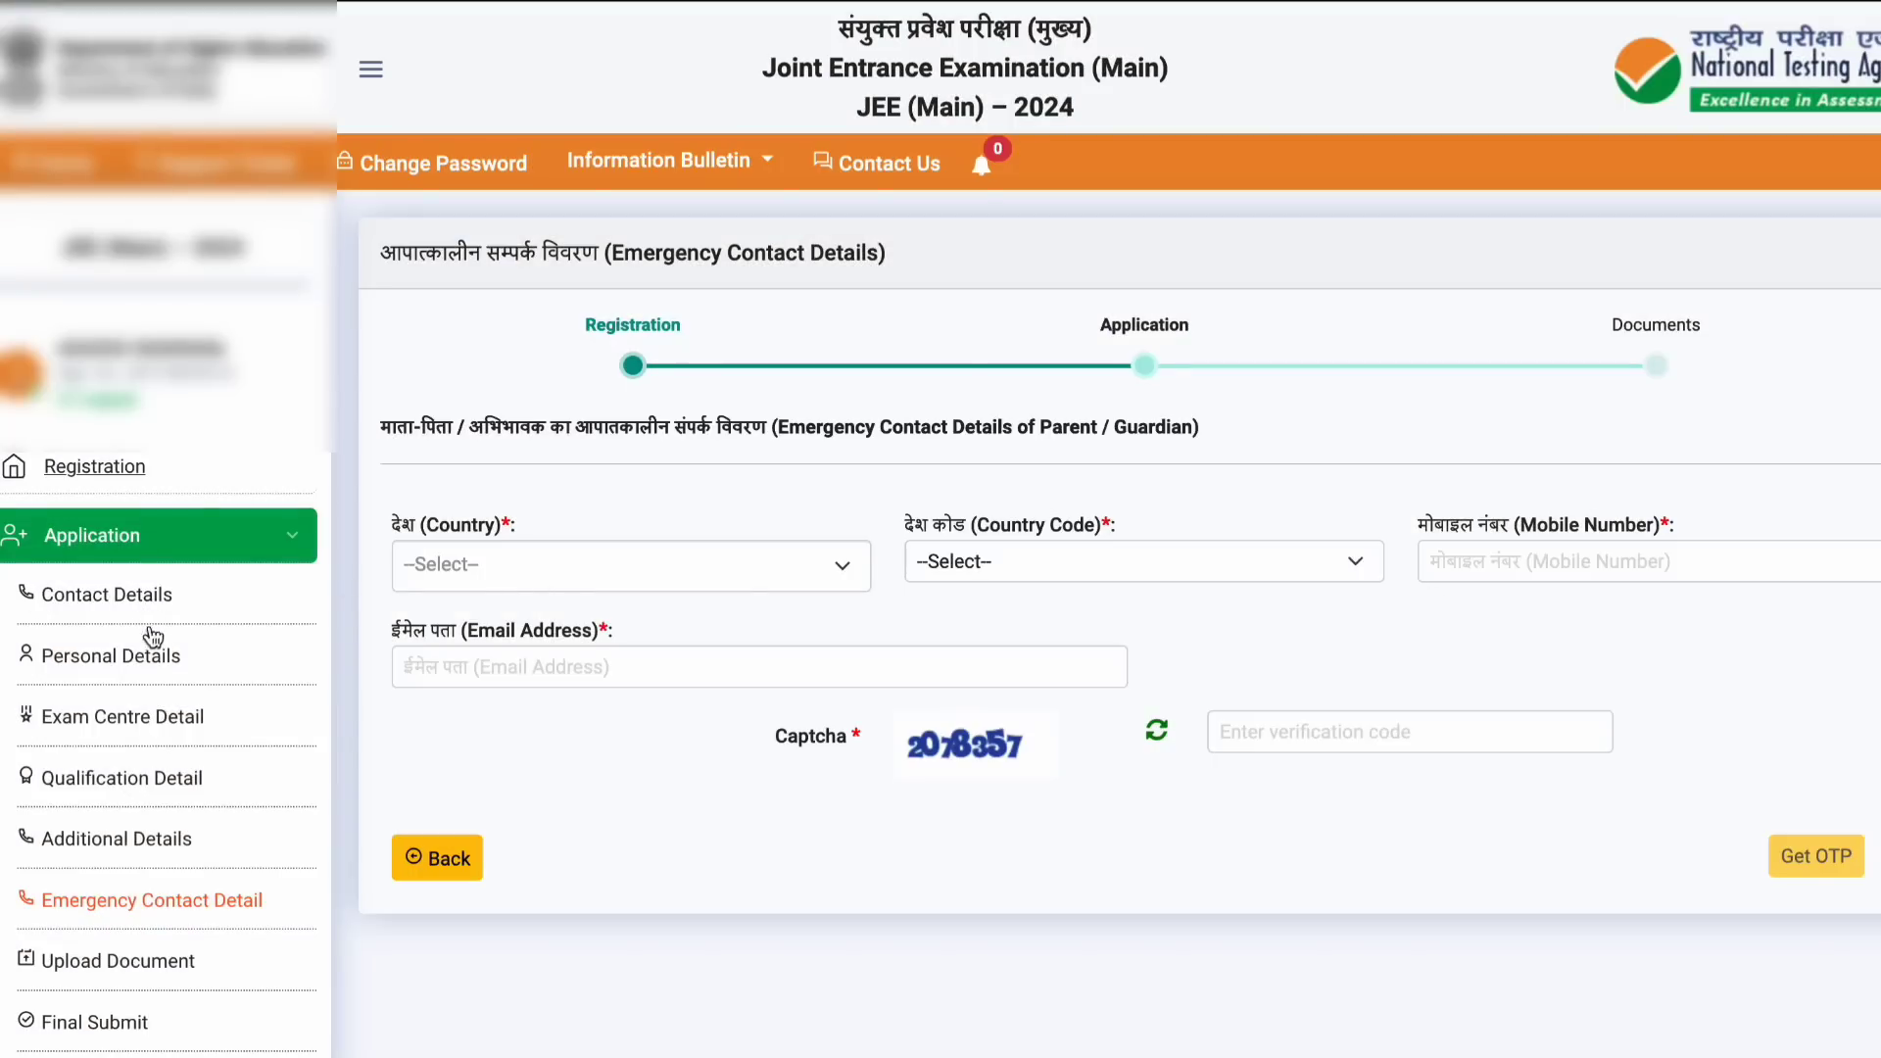
Step: Set the emergency contact country to INDIA and pick its +91 country code
scroll(239, 730, "down", 1)
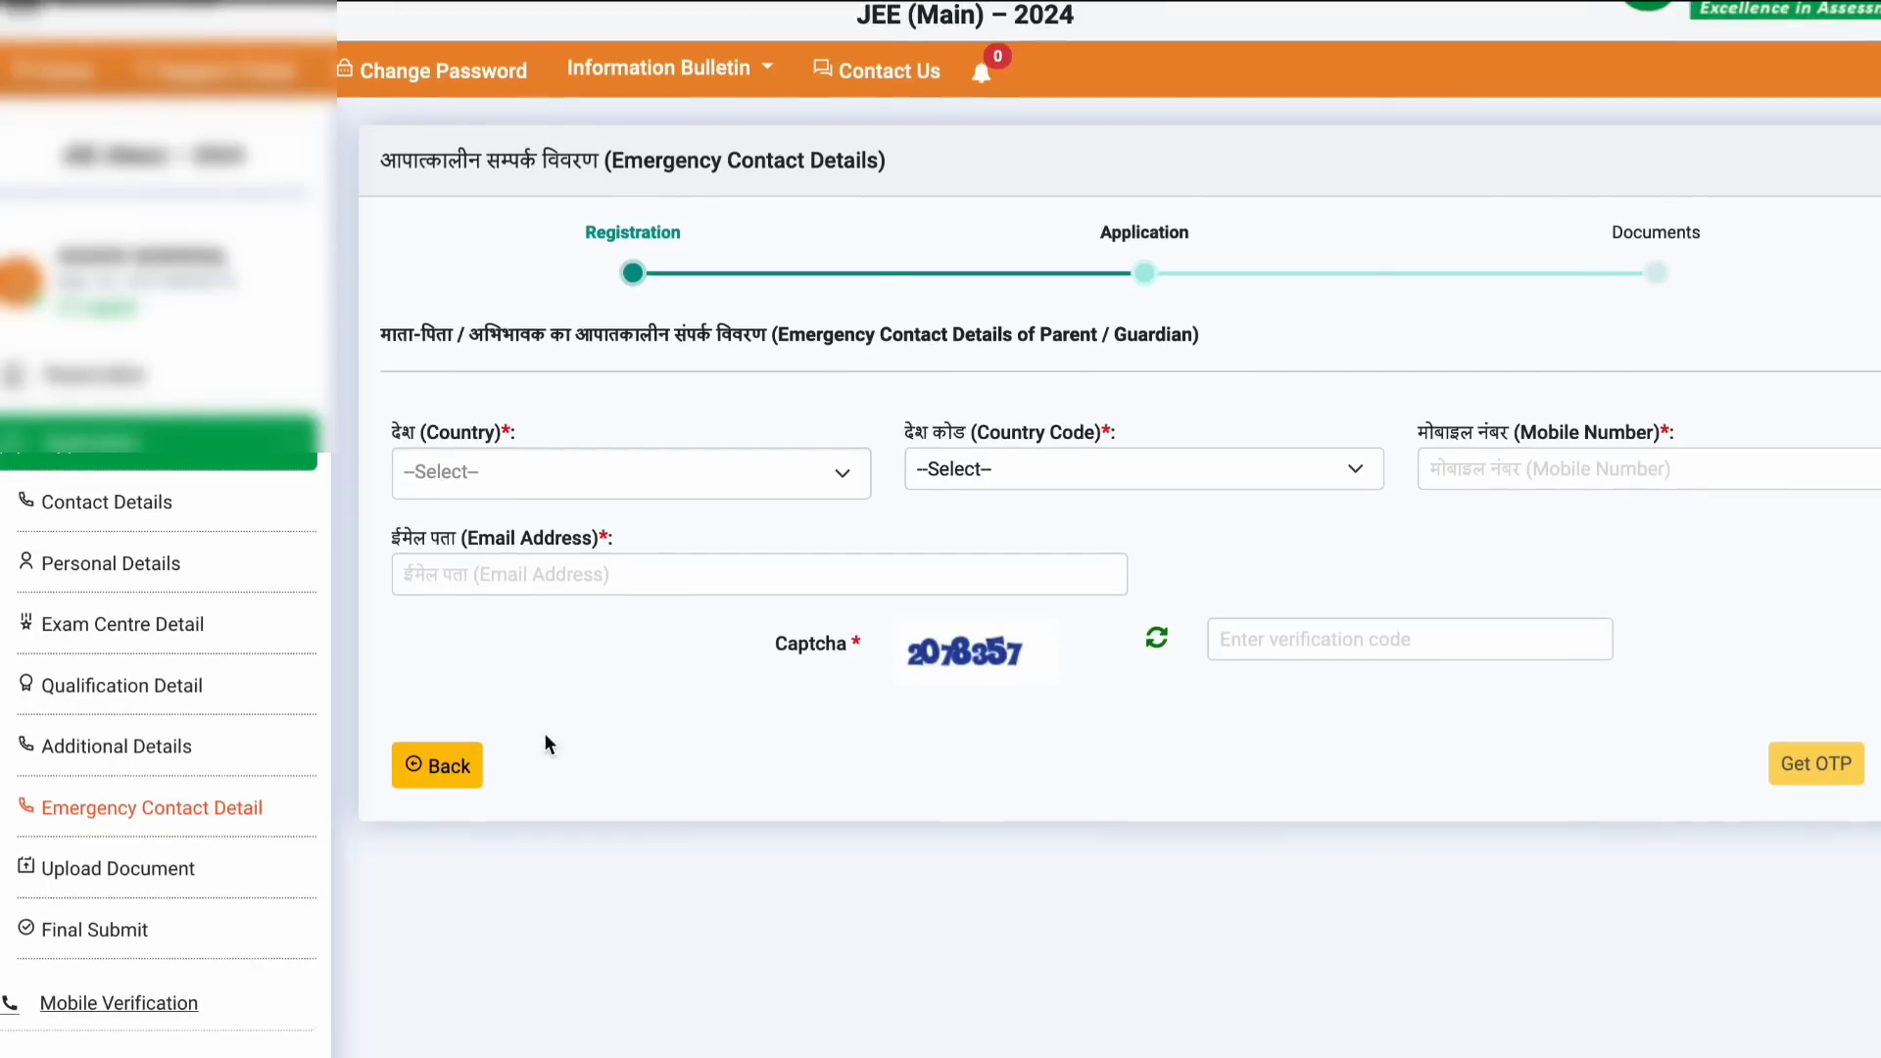
left_click(586, 490)
left_click(586, 568)
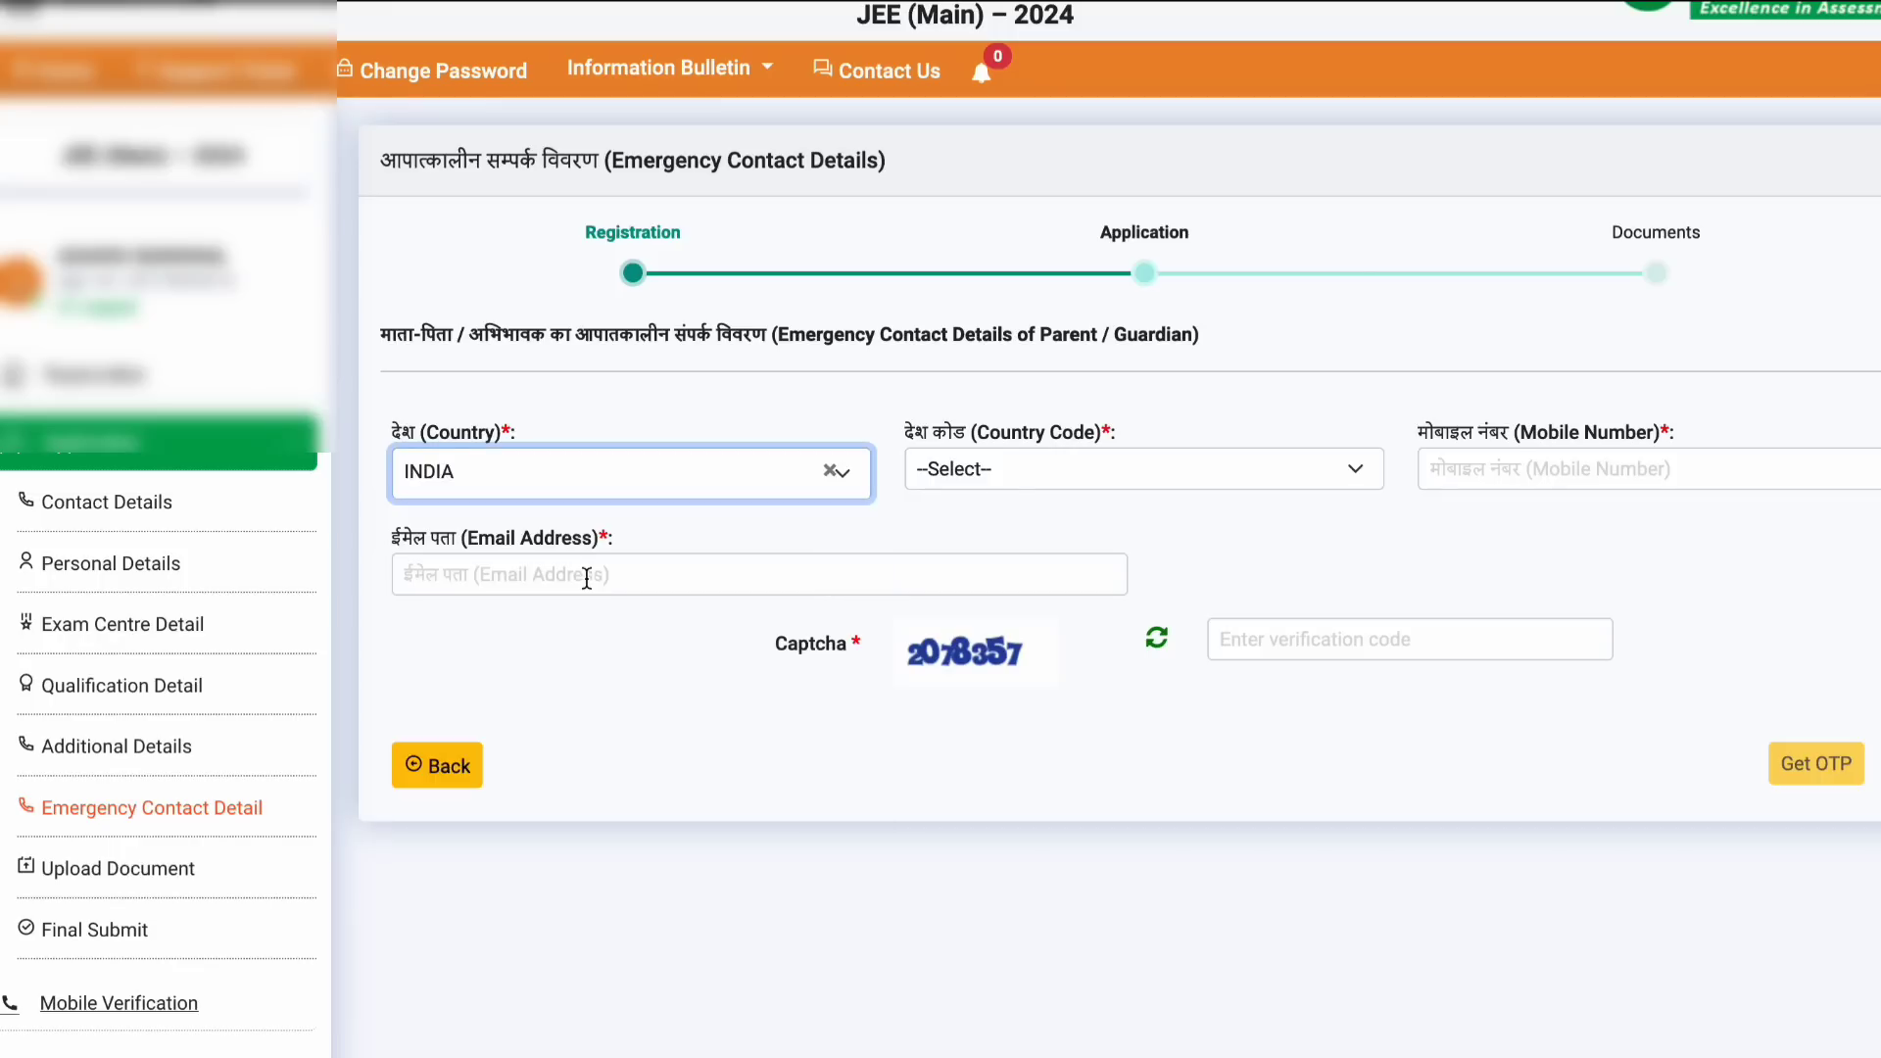
left_click(1090, 480)
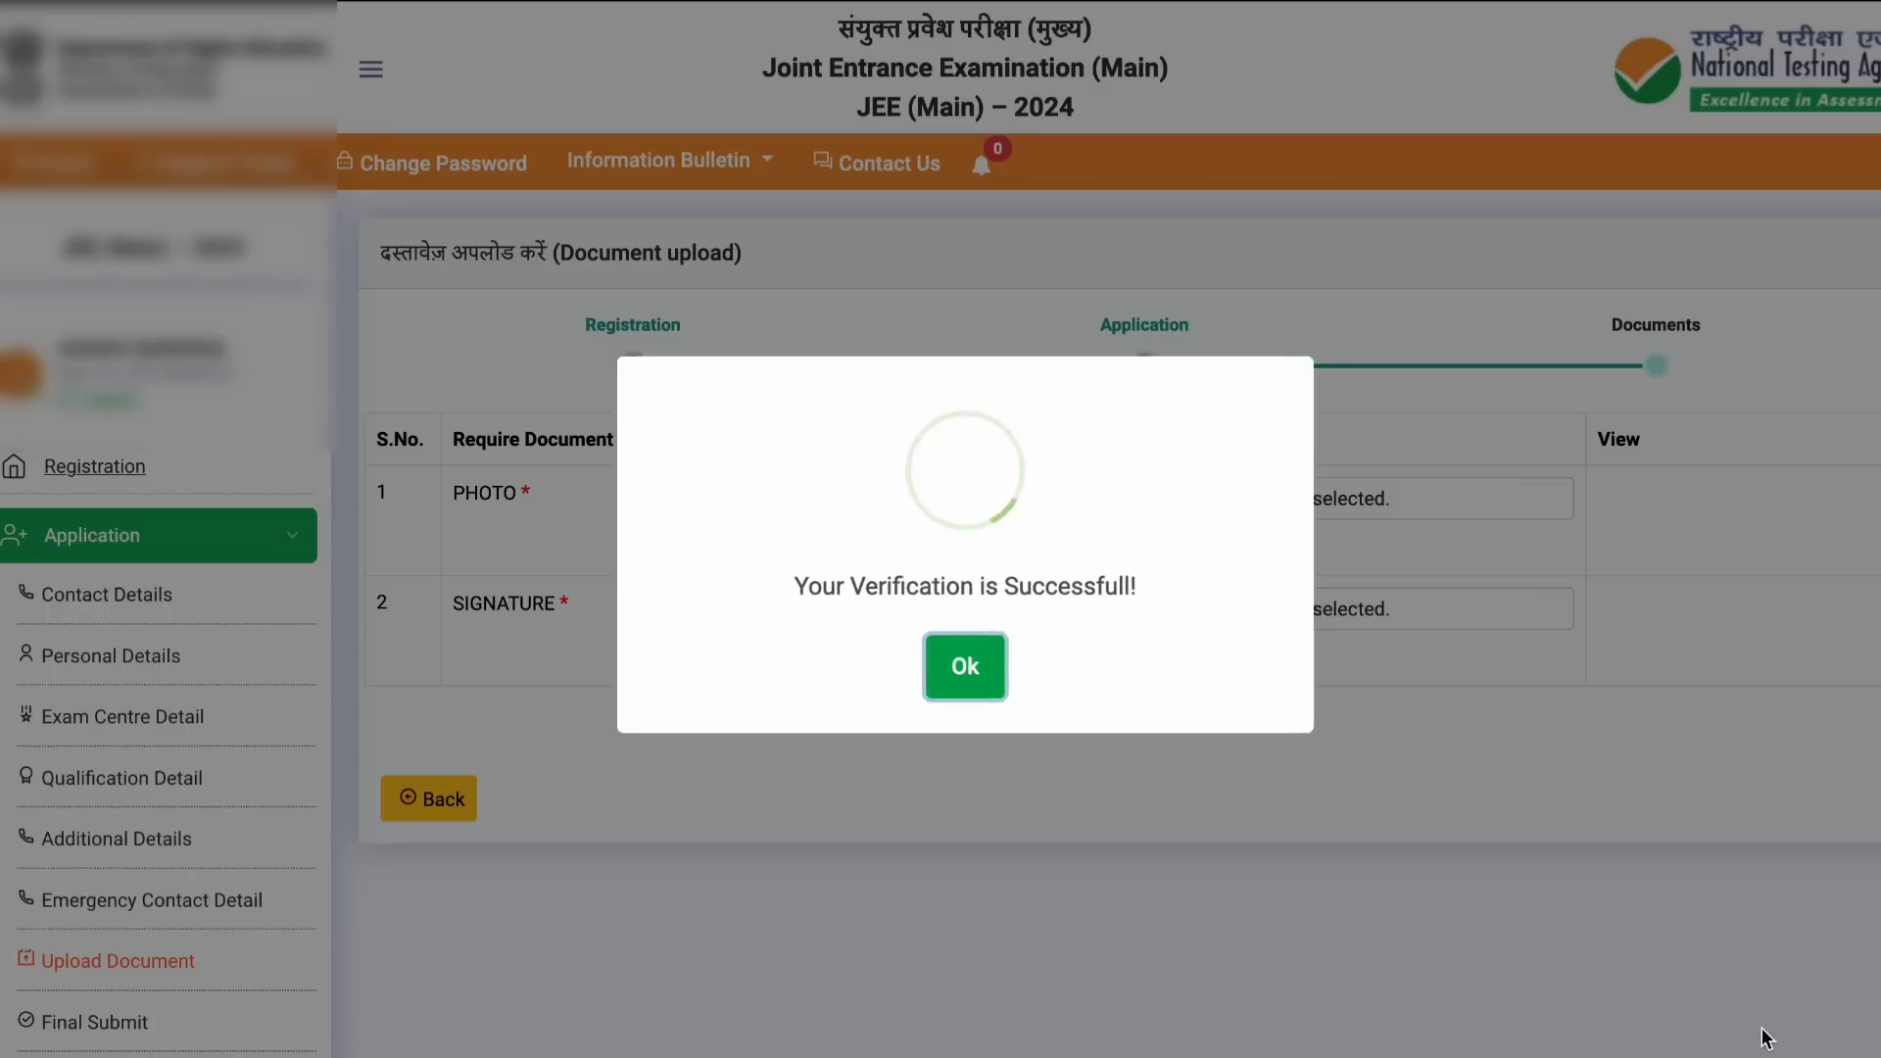
Step: Attach photo D0001_1699015197.jpg and signature D0002_1699015307.jpg, acknowledging the upload confirmations
left_click(972, 662)
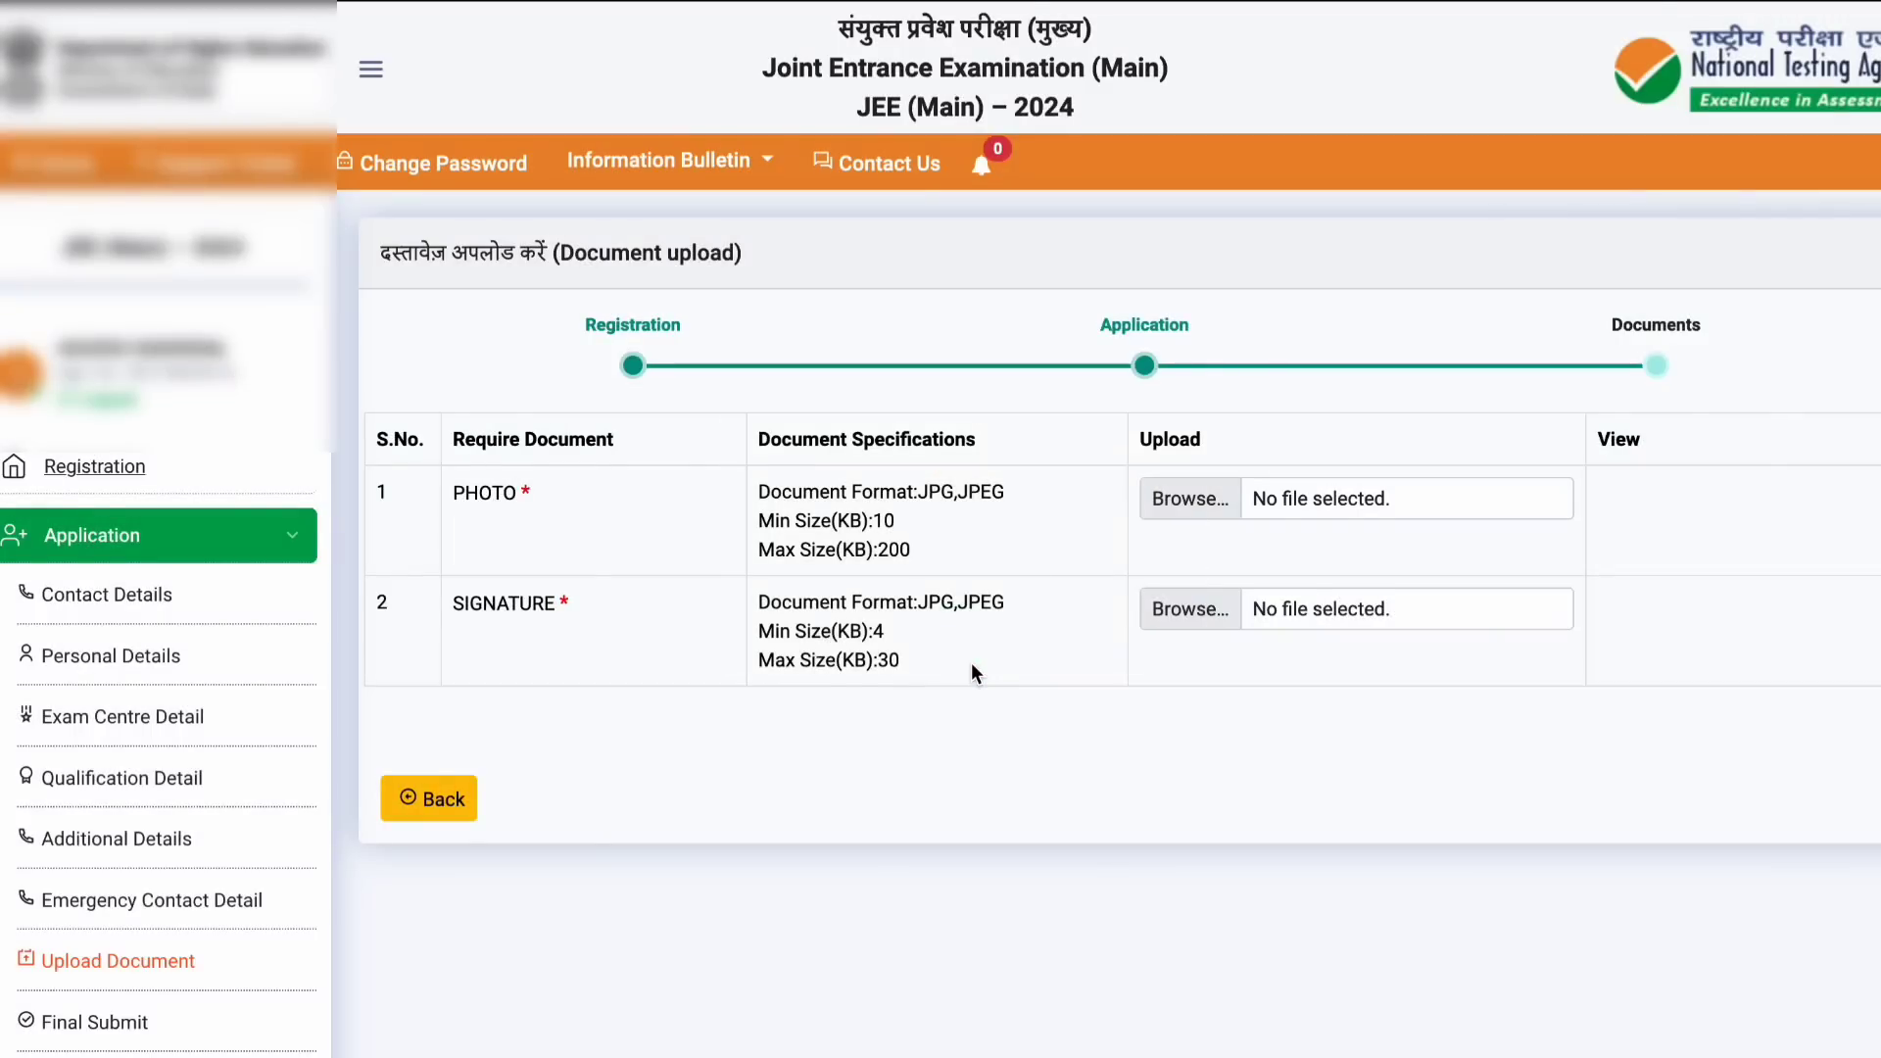
scroll(972, 663, "down", 1)
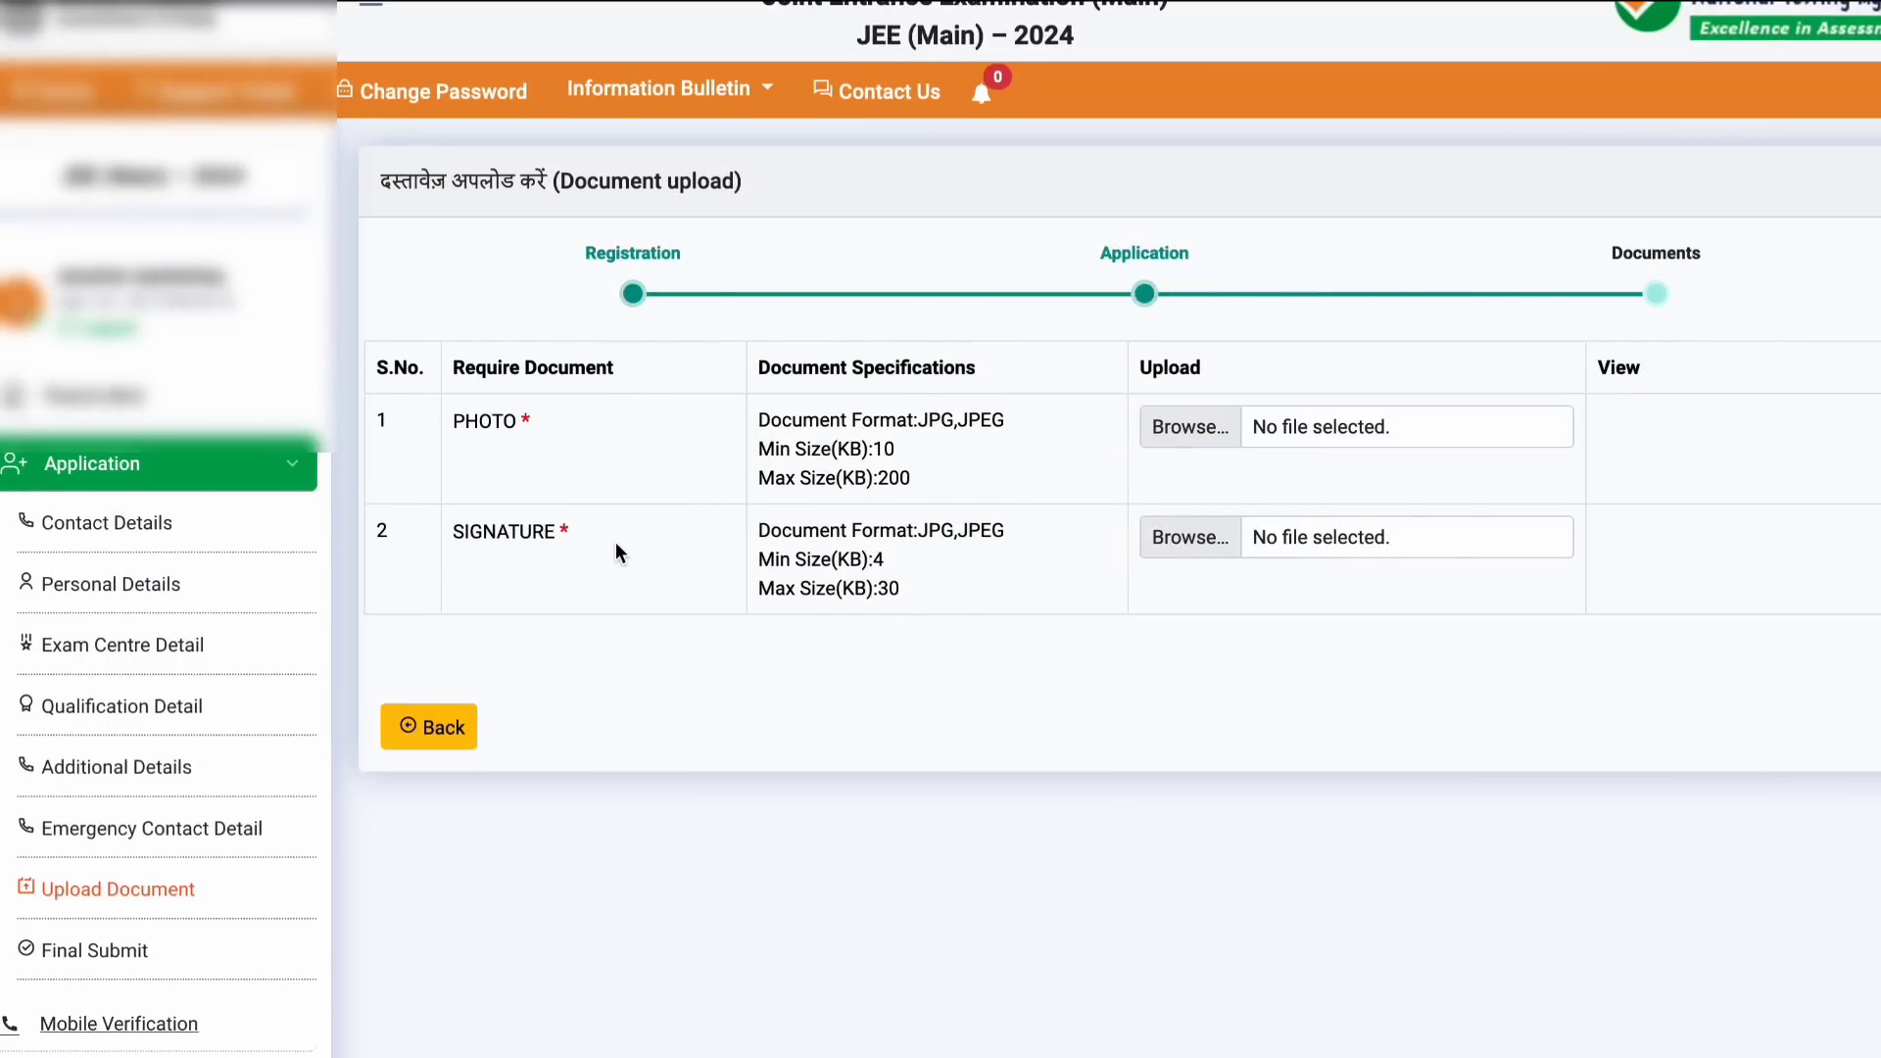
scroll(615, 544, "down", 1)
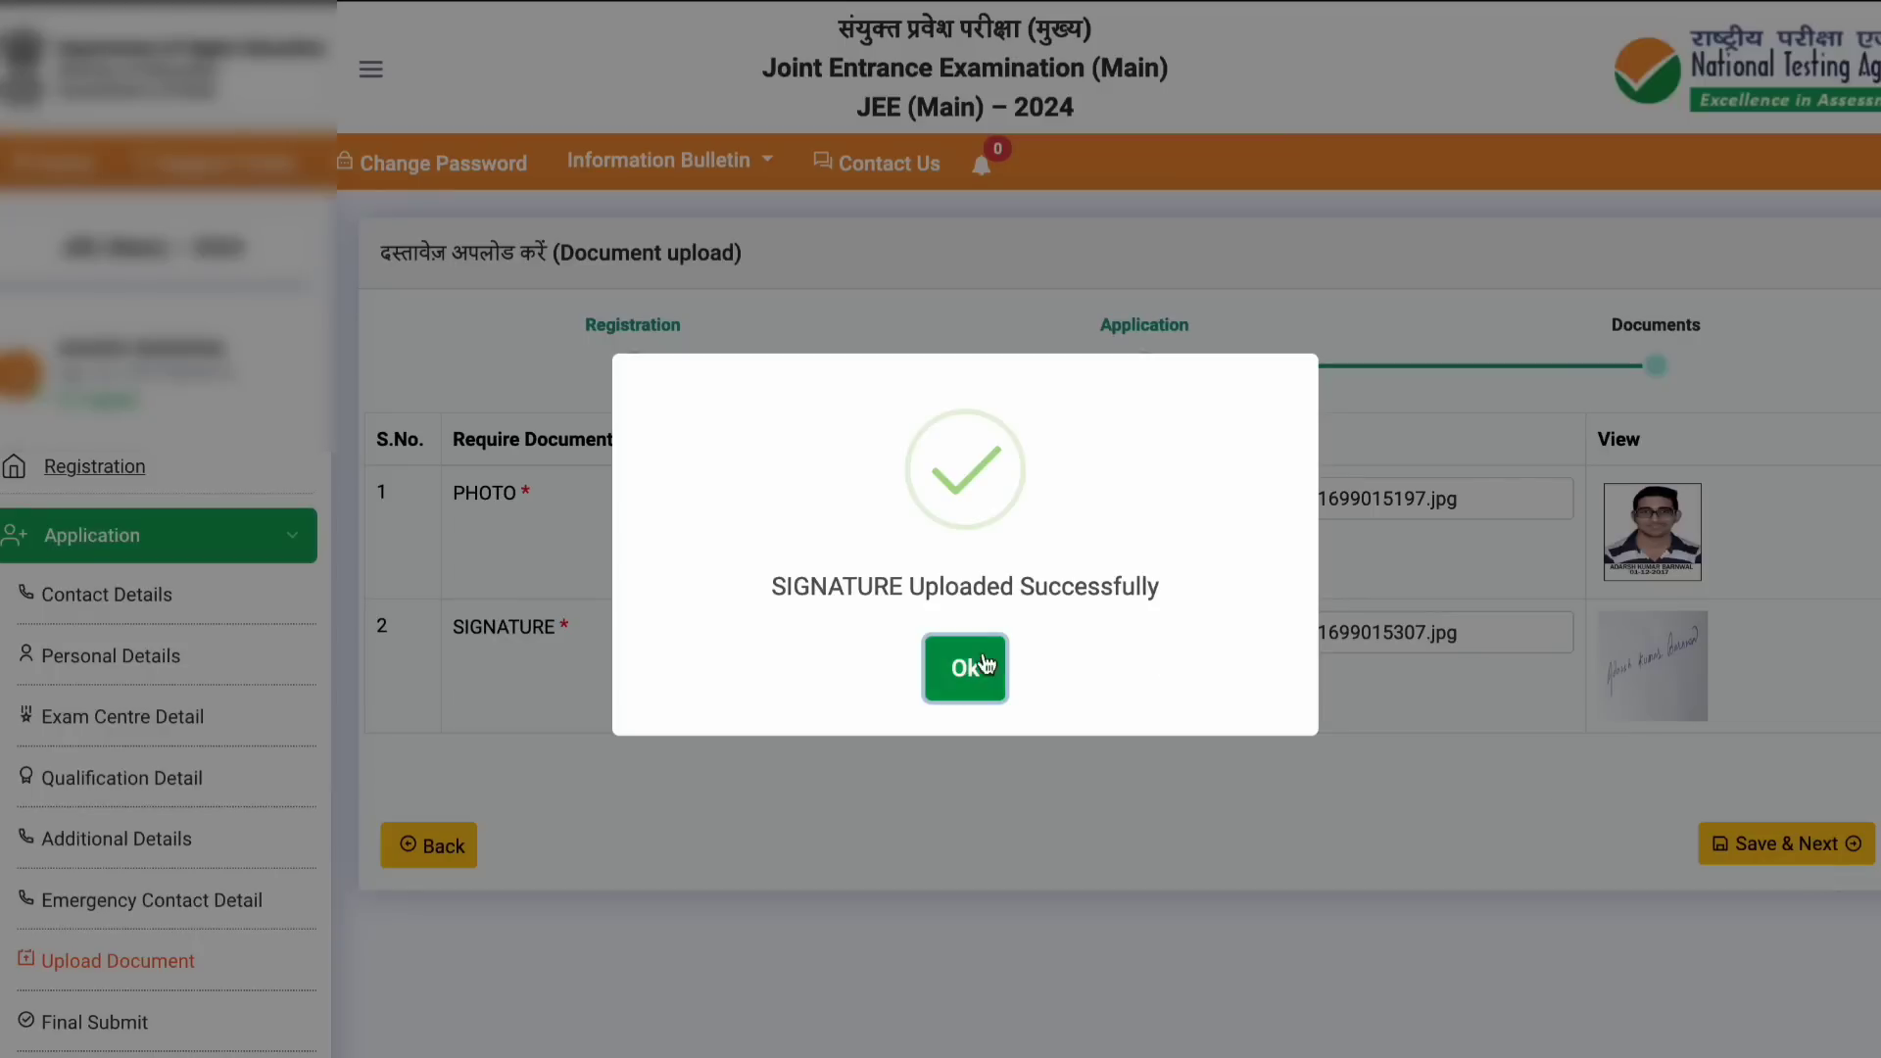
left_click(986, 665)
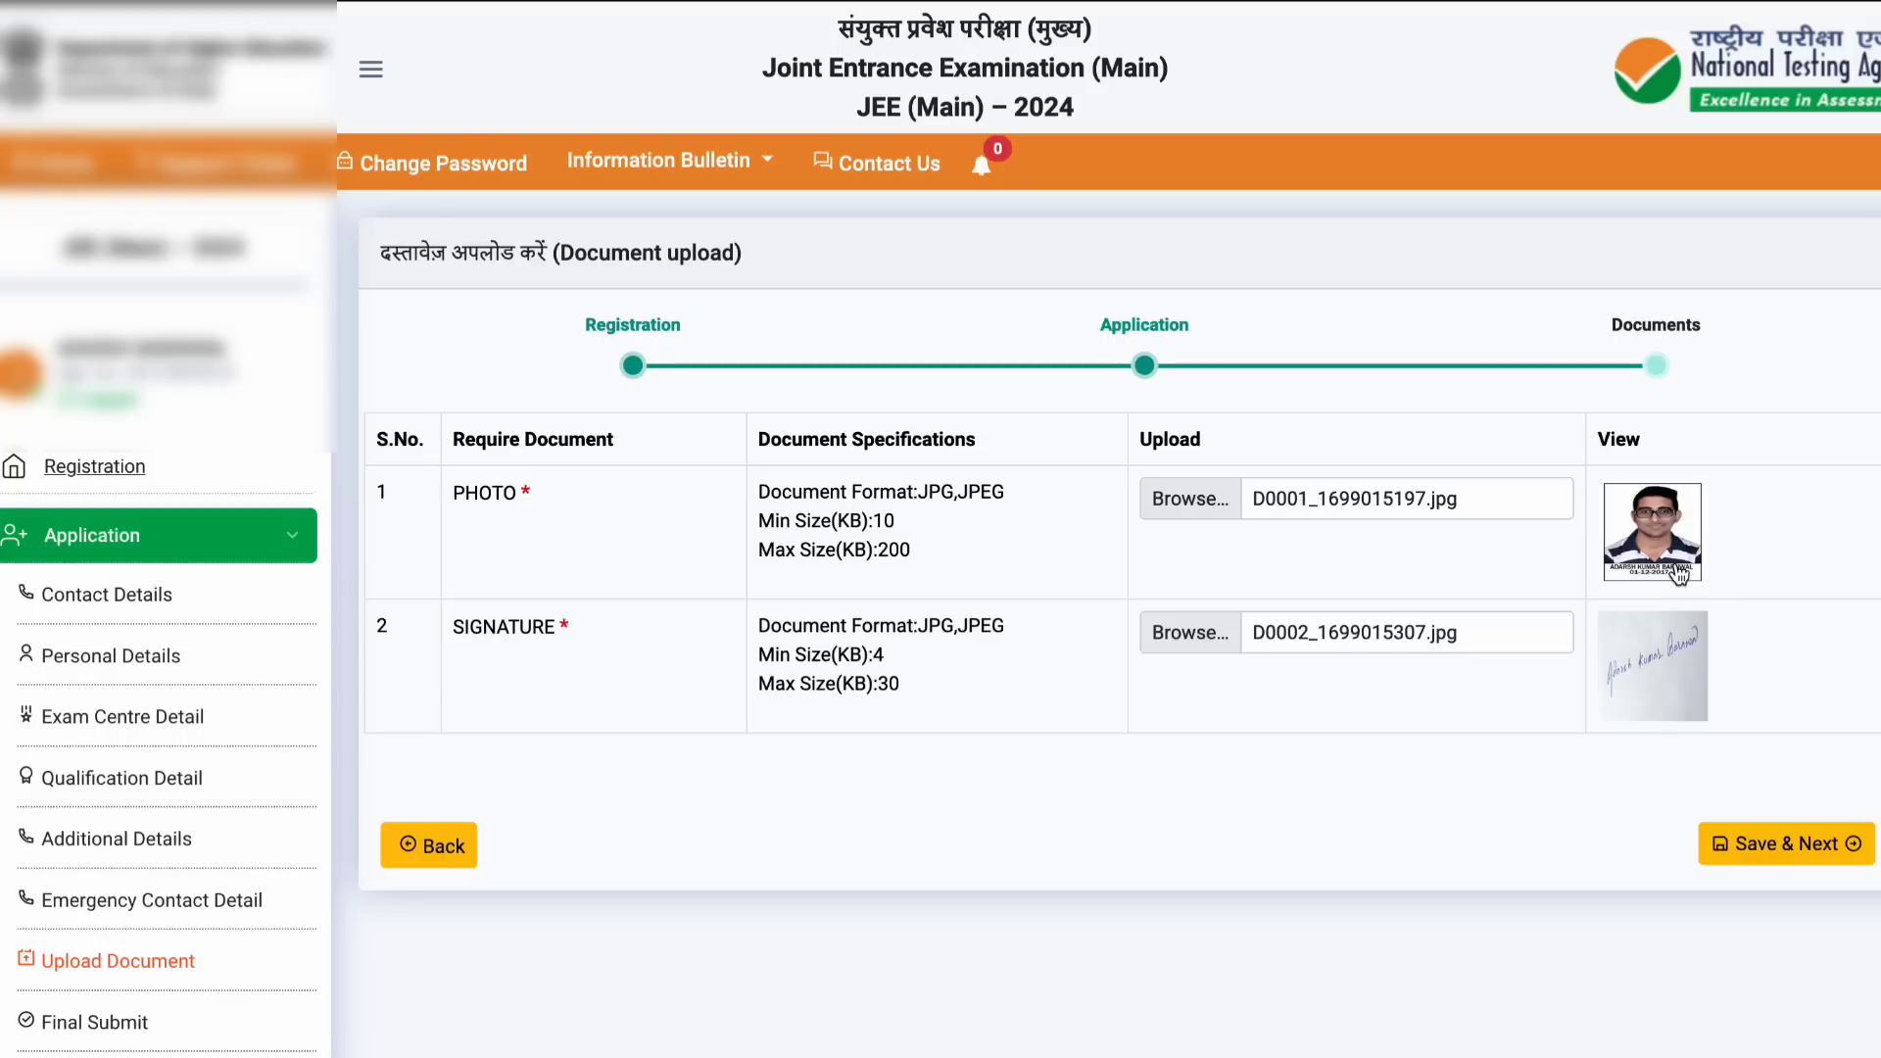
Step: Save the uploaded documents, review the application and start final submission
left_click(1792, 854)
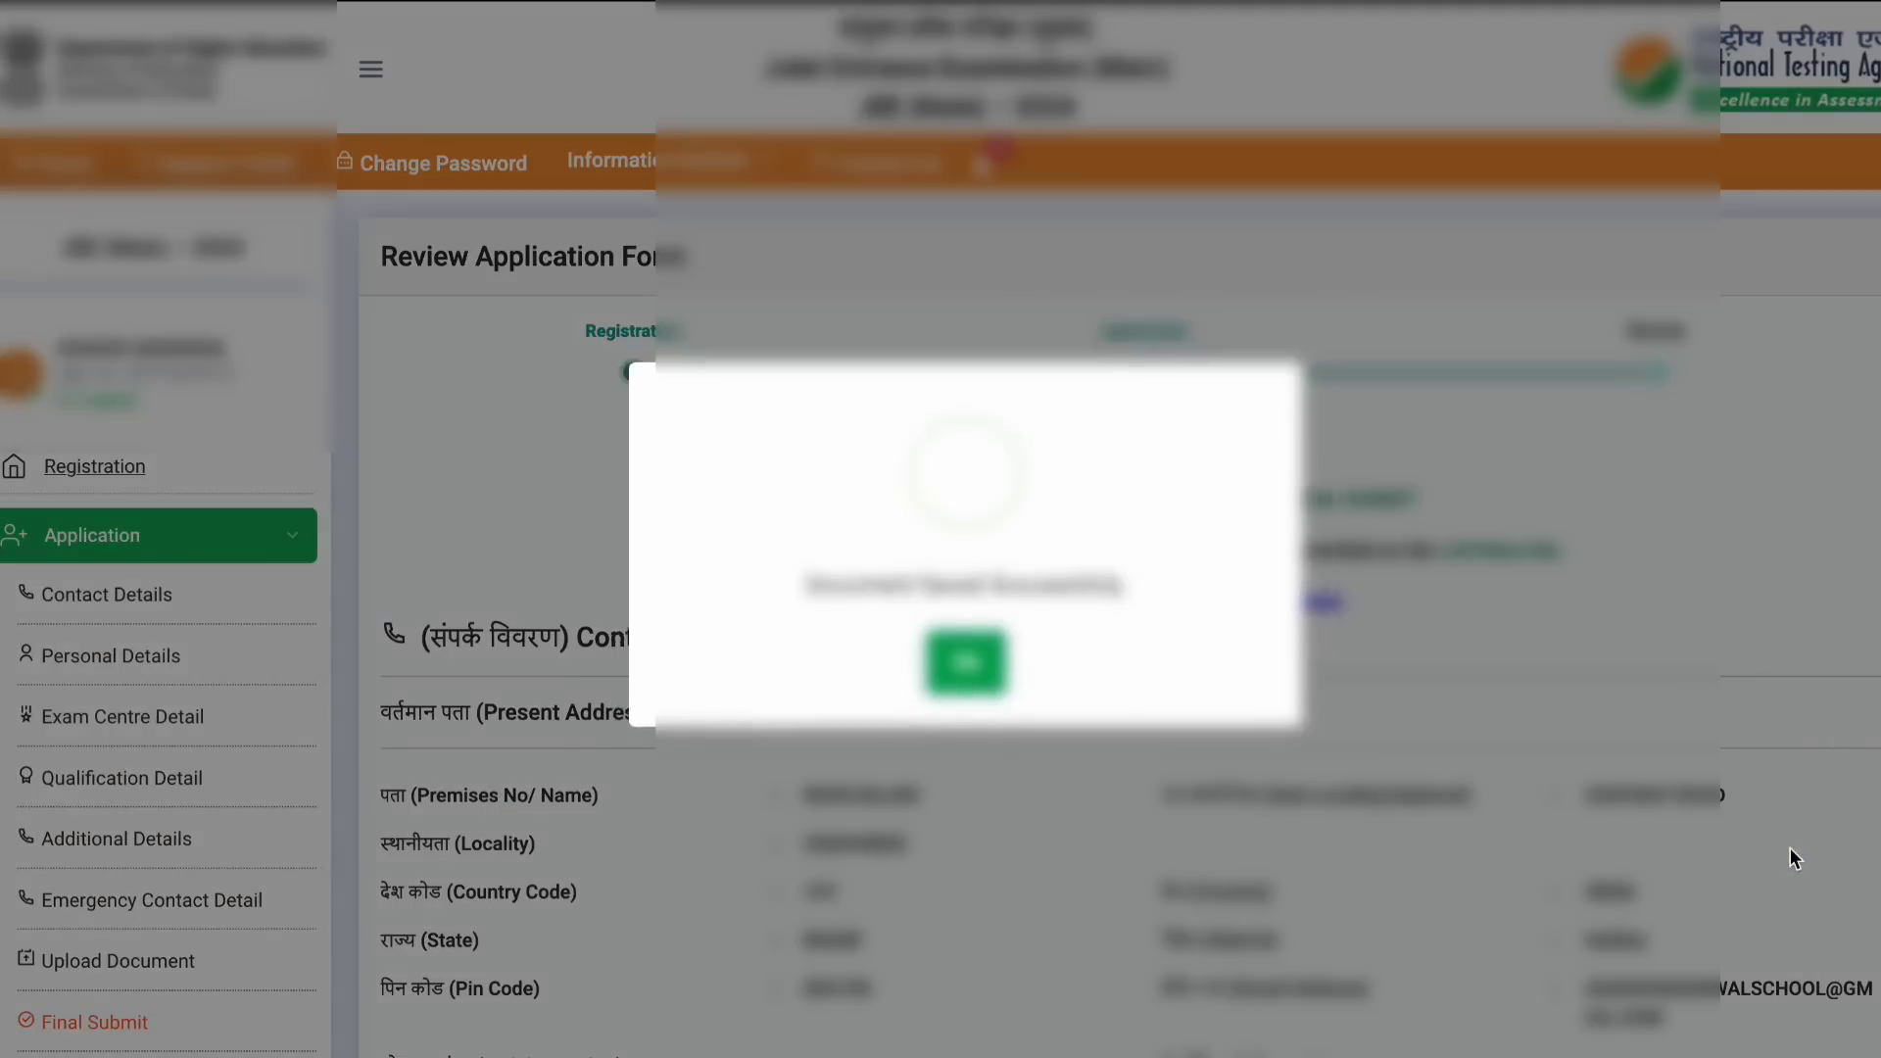
left_click(965, 668)
scroll(1509, 524, "down", 15)
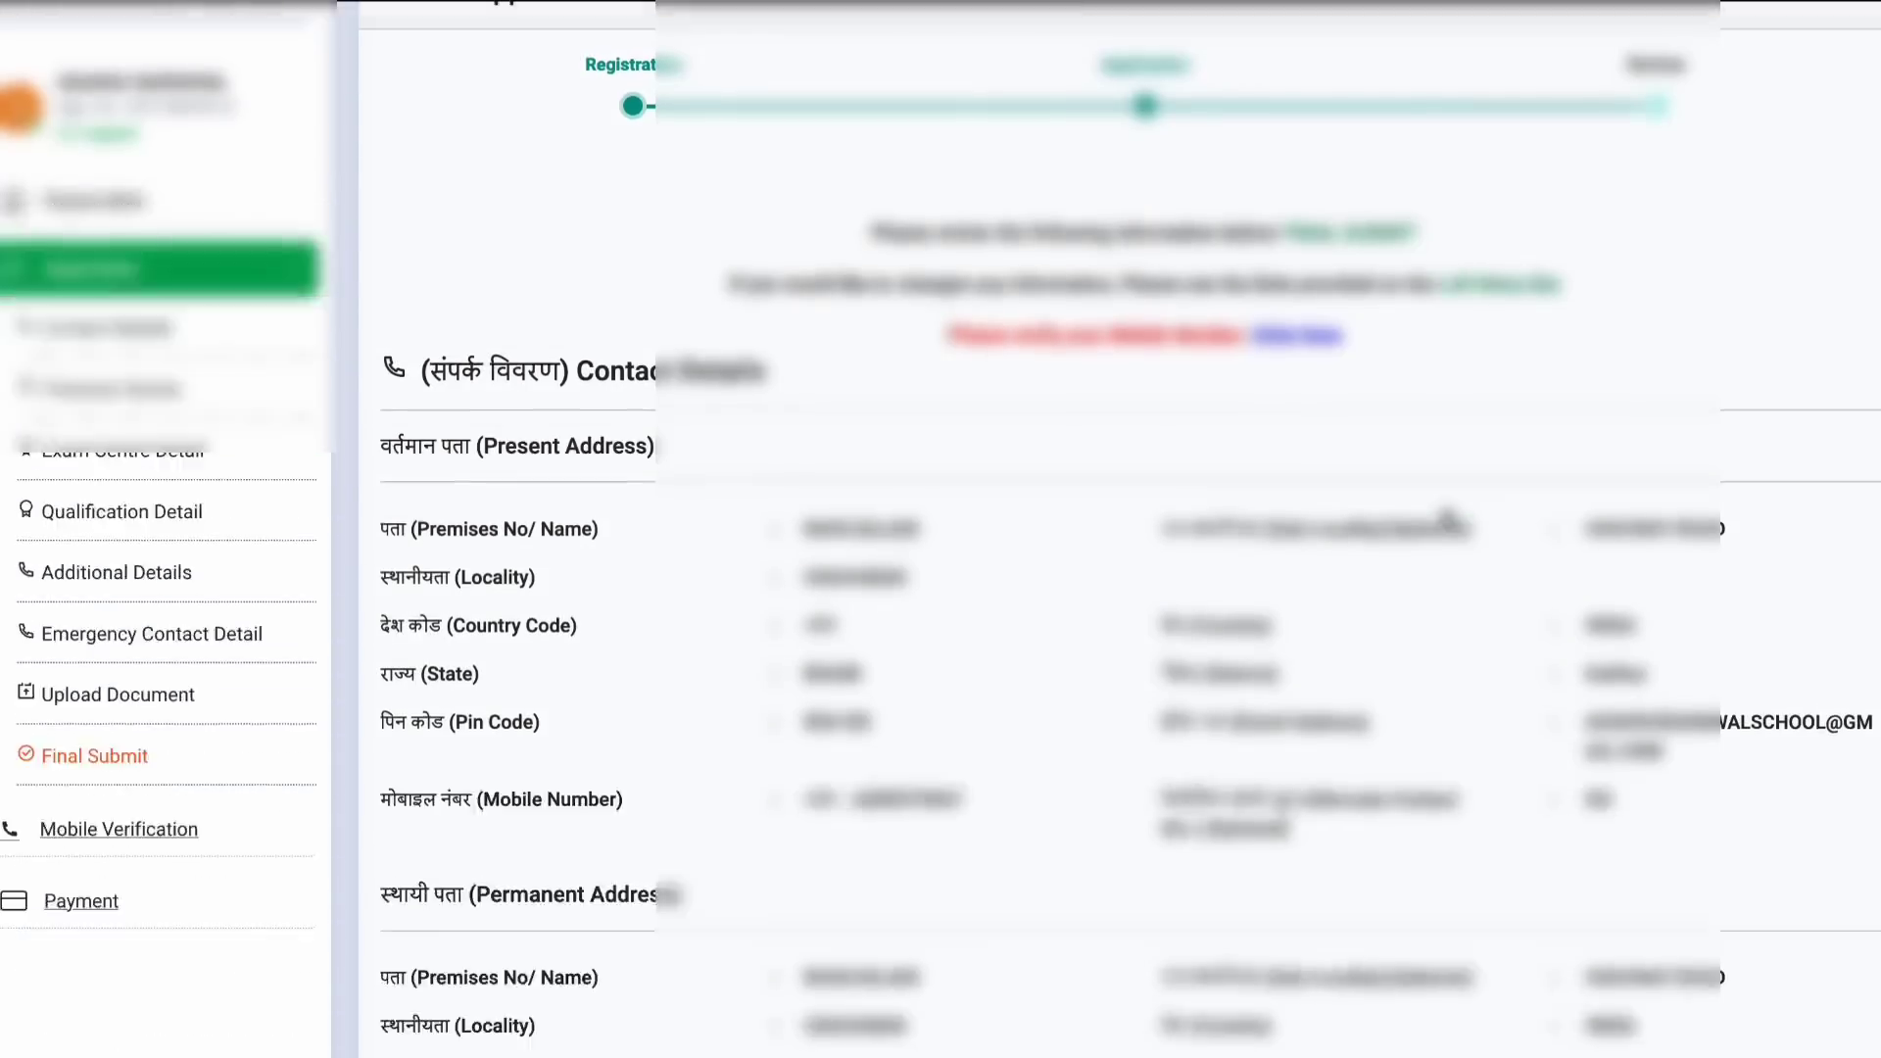
scroll(446, 715, "down", 15)
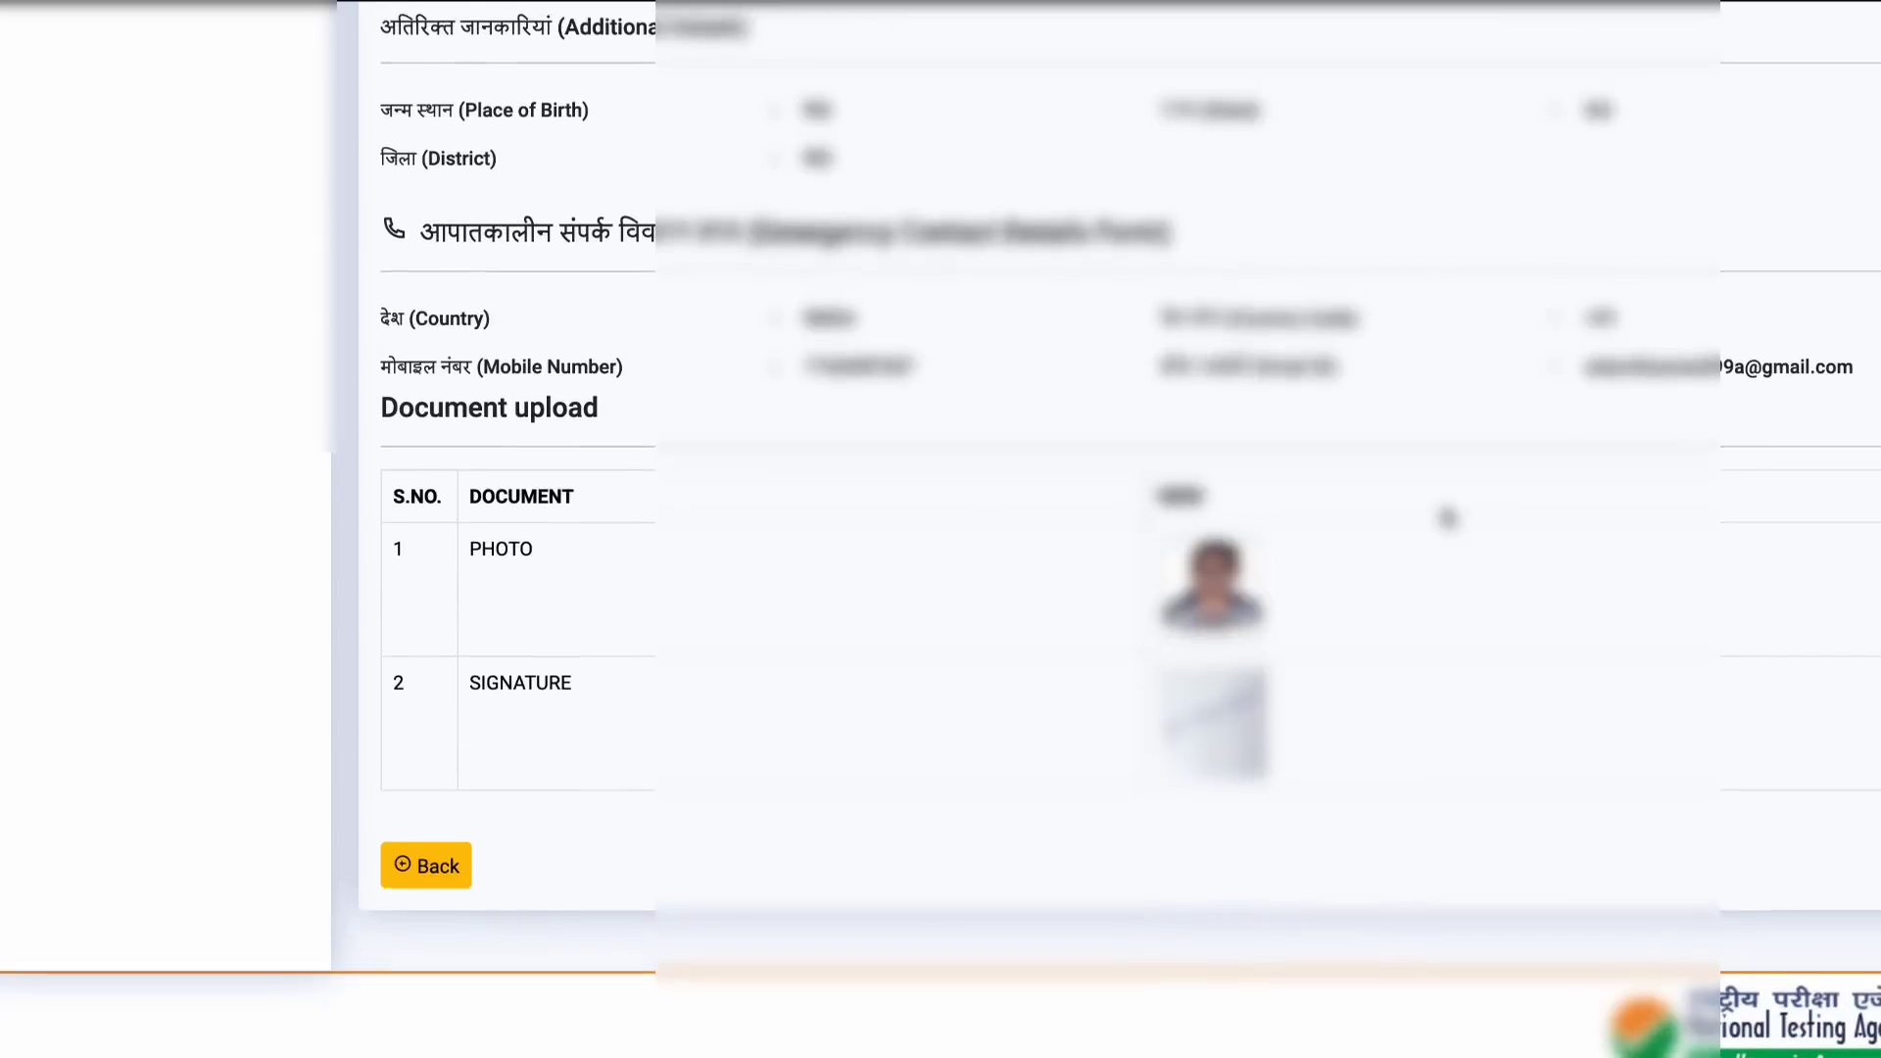
scroll(1057, 892, "up", 6)
scroll(1521, 619, "down", 4)
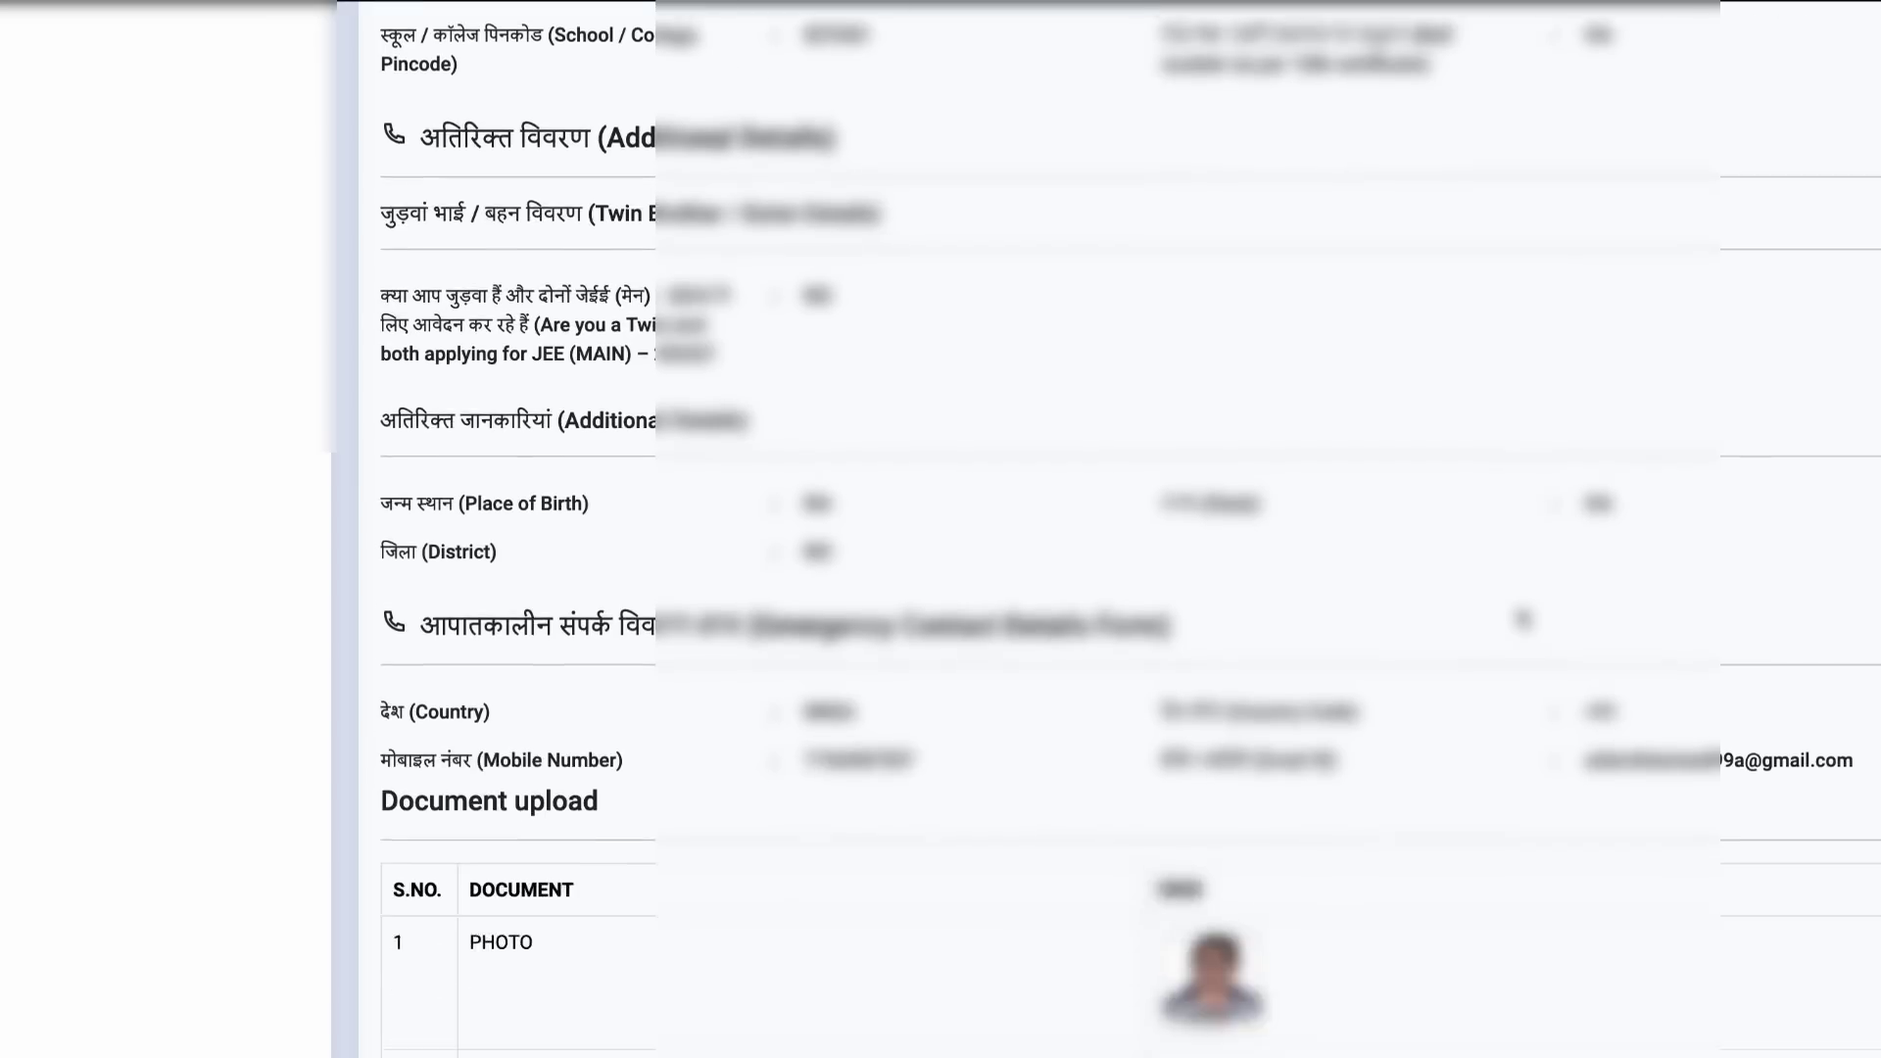
scroll(1521, 619, "down", 3)
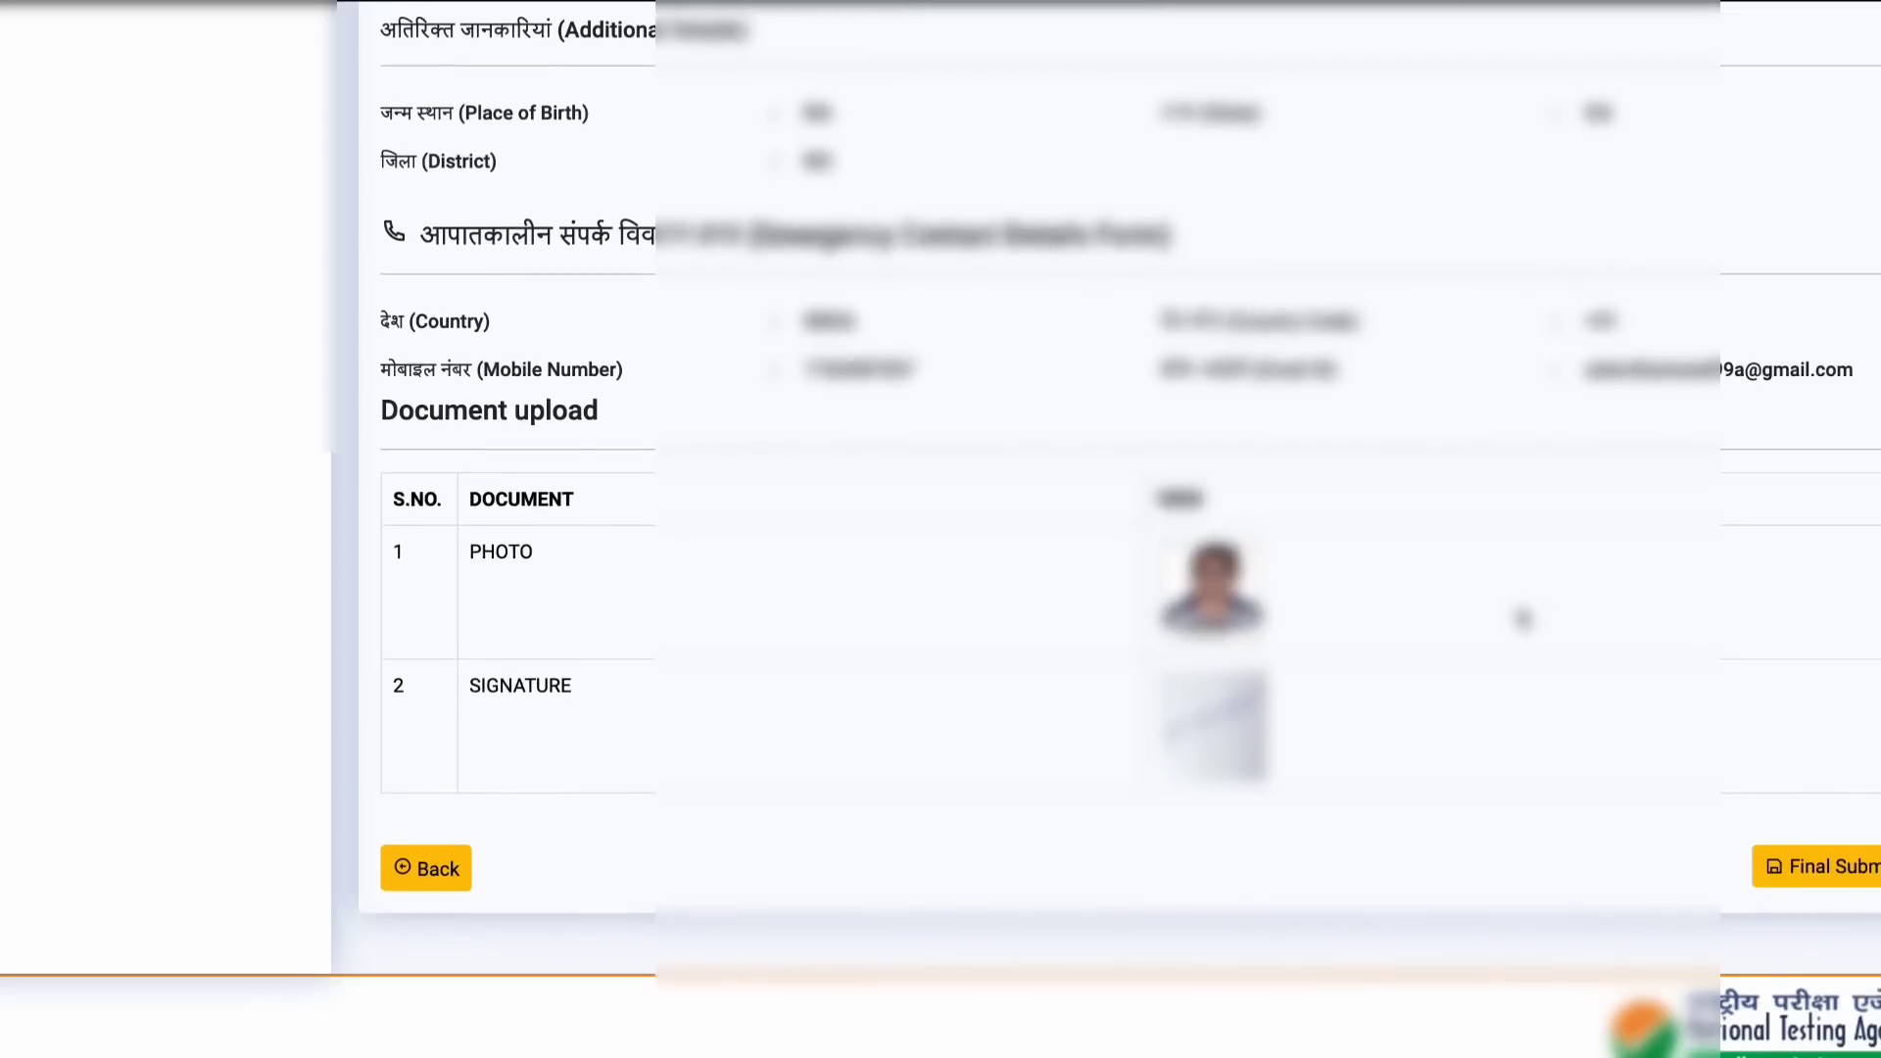
left_click(1869, 874)
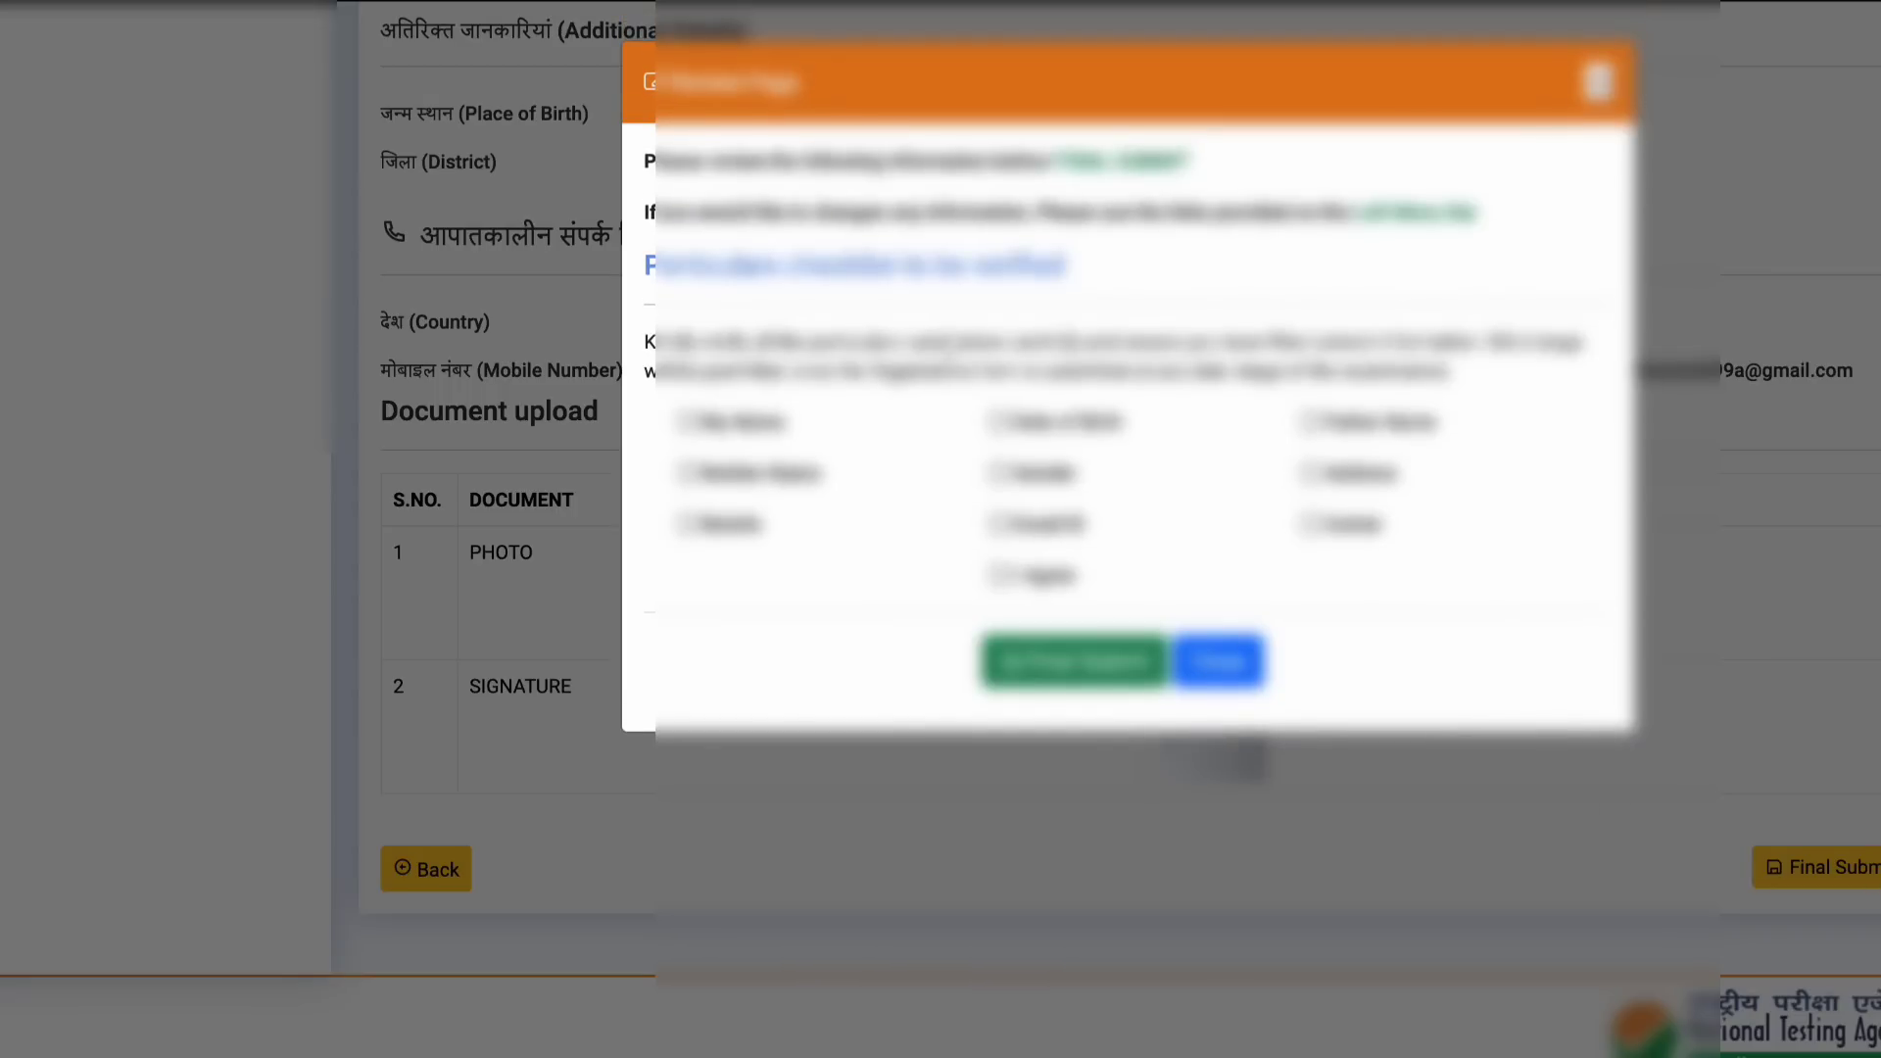
Step: Tick all checklist particulars, including Date of Birth, Gender, Email, Address and Centre, and submit
left_click(689, 421)
left_click(688, 473)
left_click(689, 523)
left_click(1000, 421)
left_click(999, 473)
left_click(999, 524)
left_click(999, 575)
left_click(1310, 421)
left_click(1310, 473)
left_click(1309, 523)
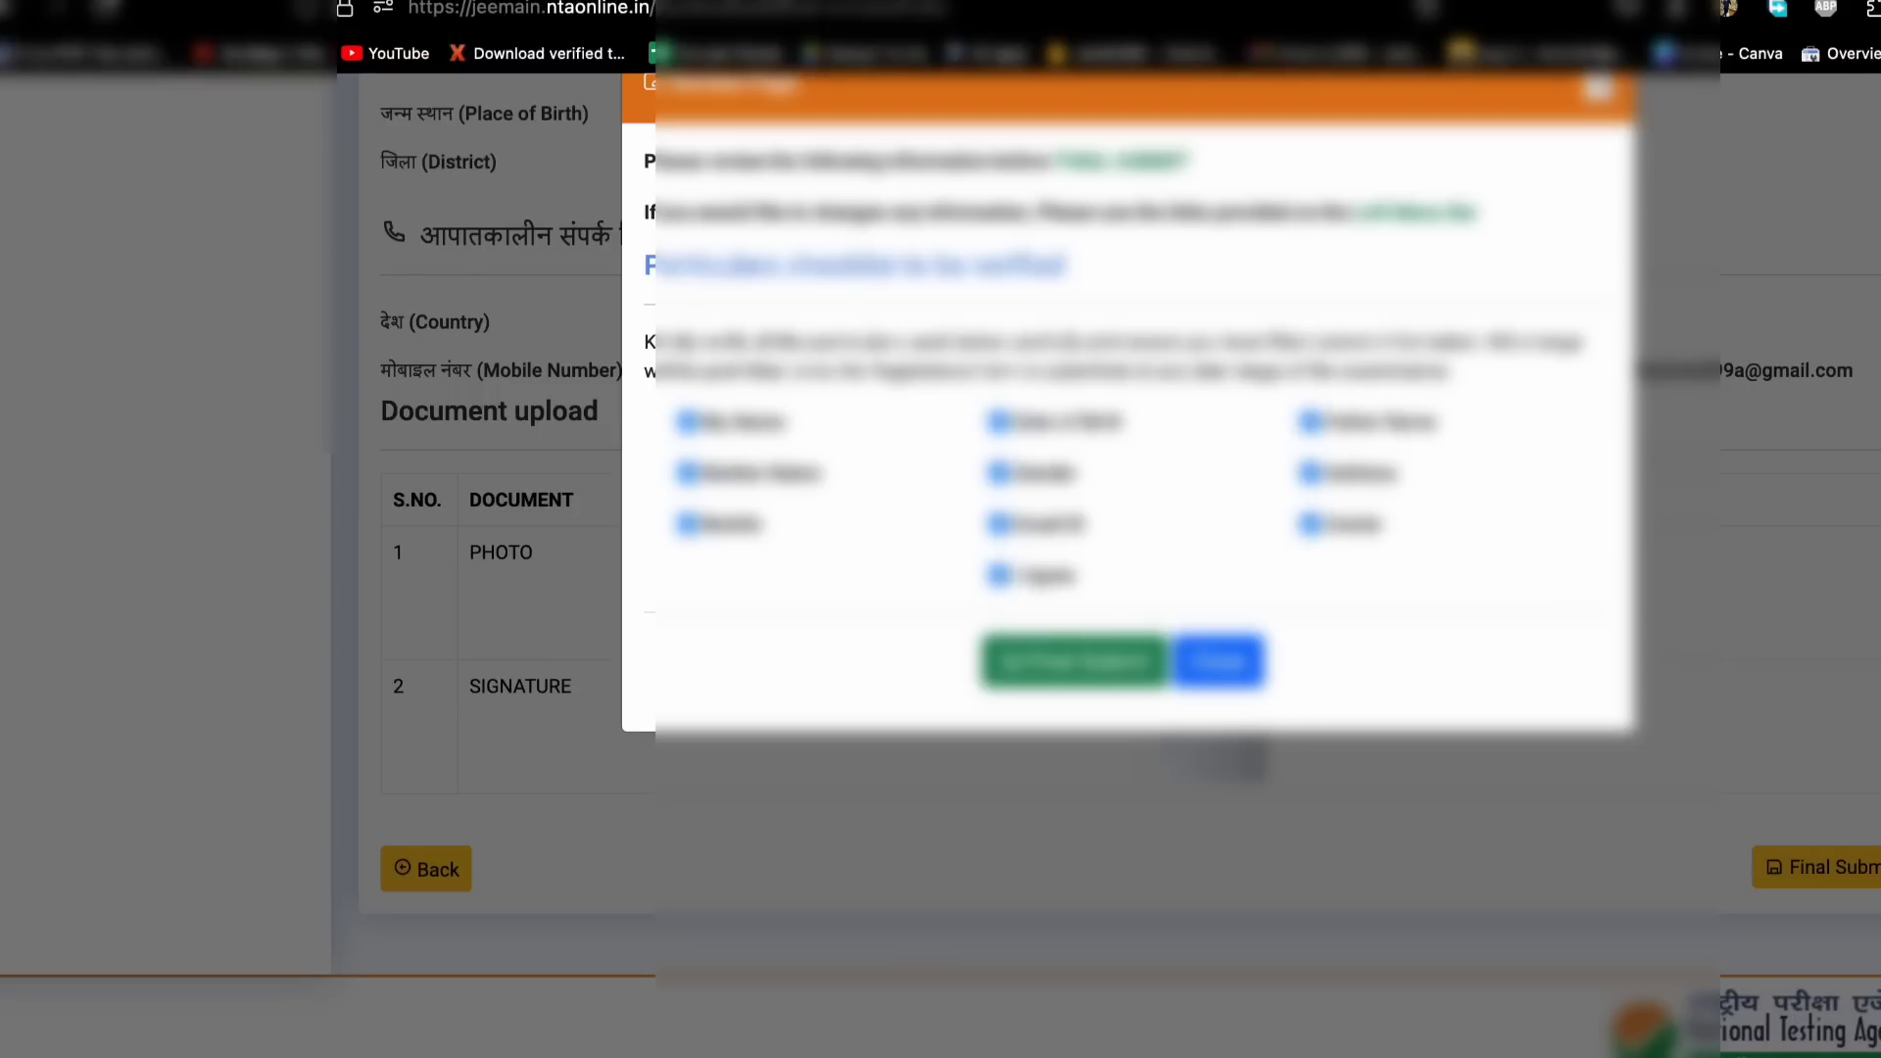
left_click(1085, 648)
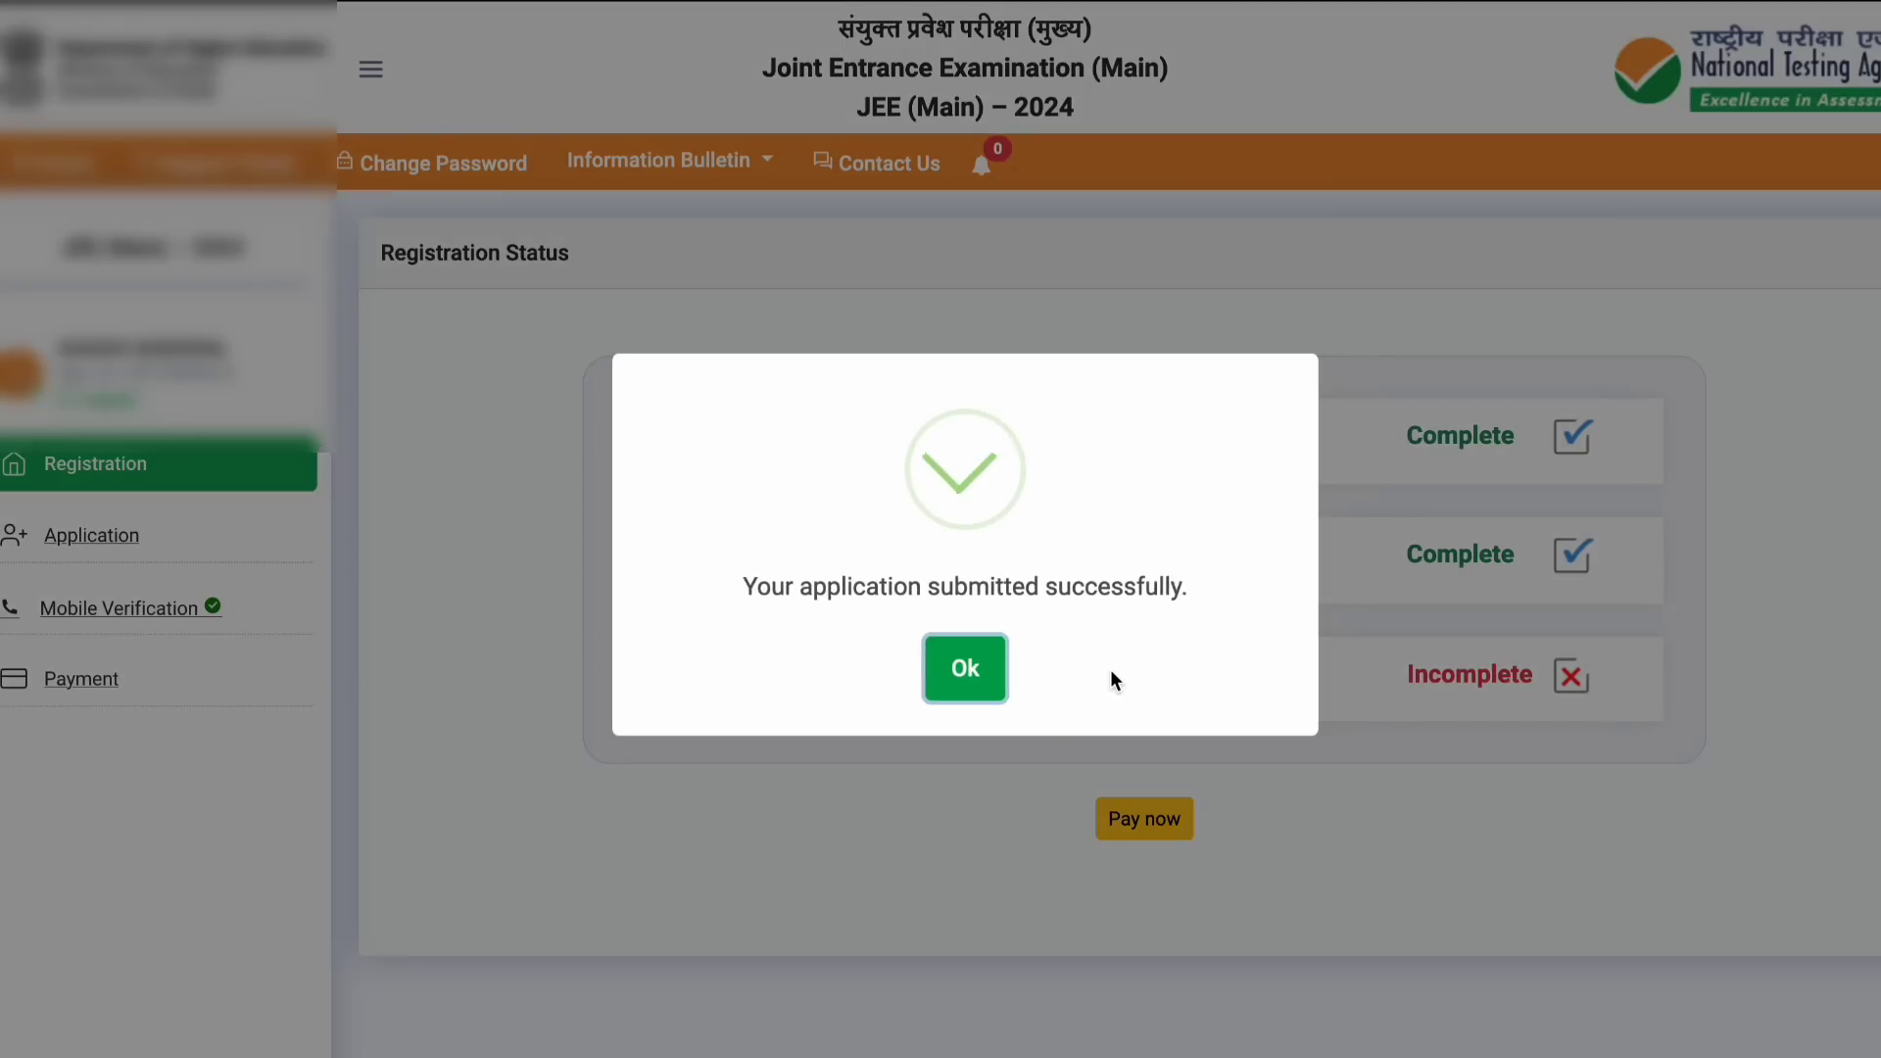
Step: Proceed to pay the ₹1000 fee and reach the ICICI, HDFC and SBI Epay options
left_click(978, 670)
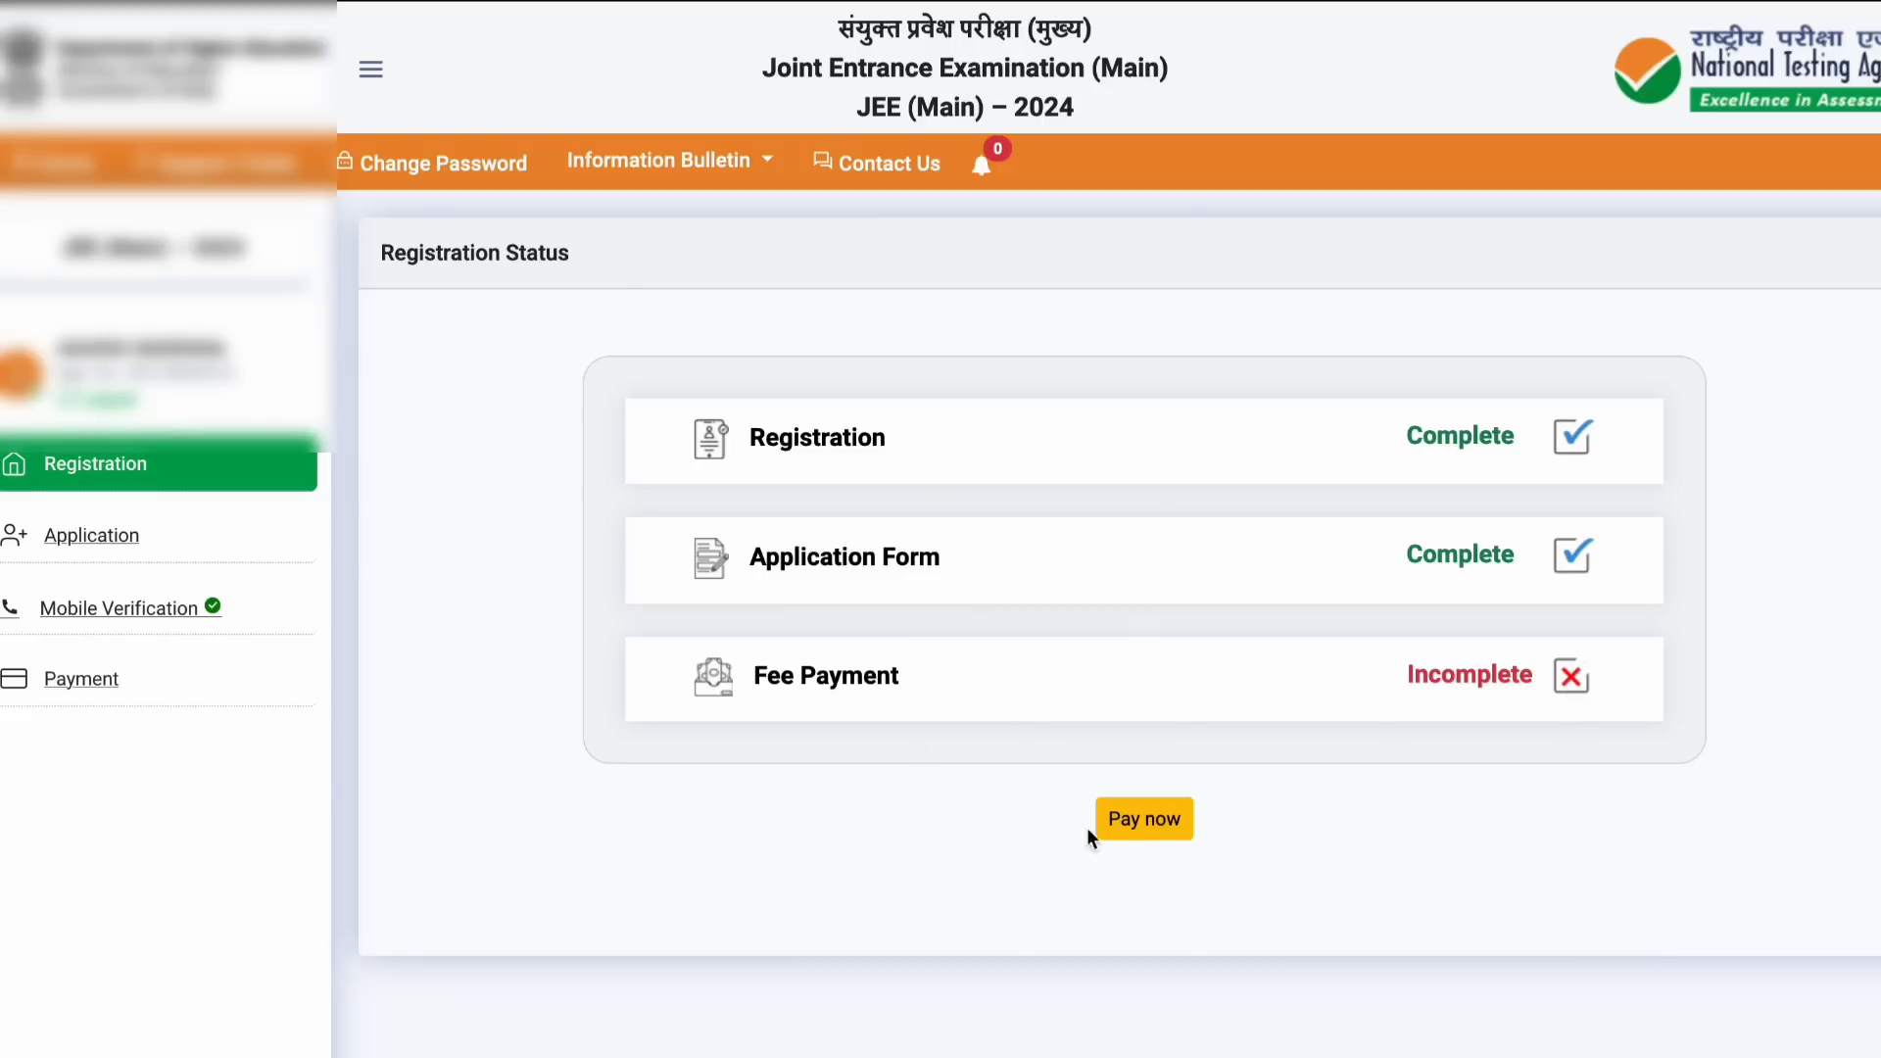
left_click(1136, 828)
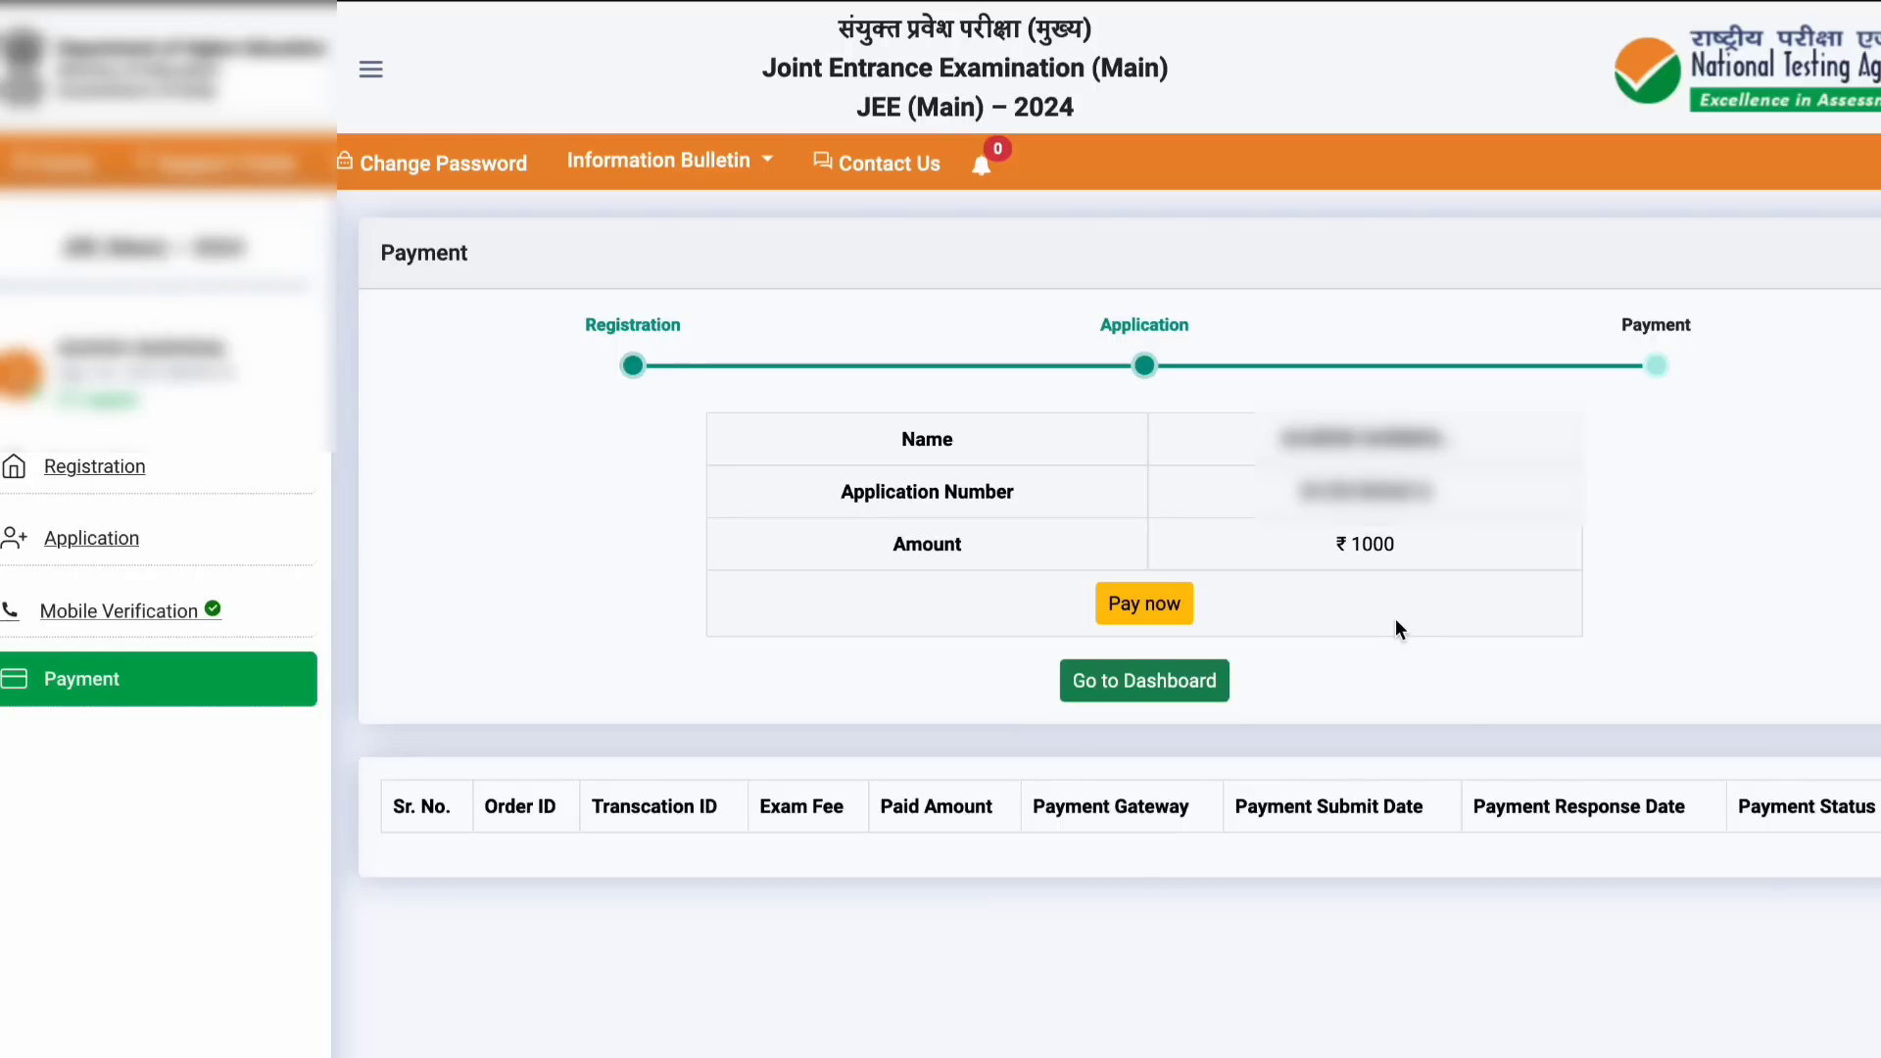
left_click(1167, 609)
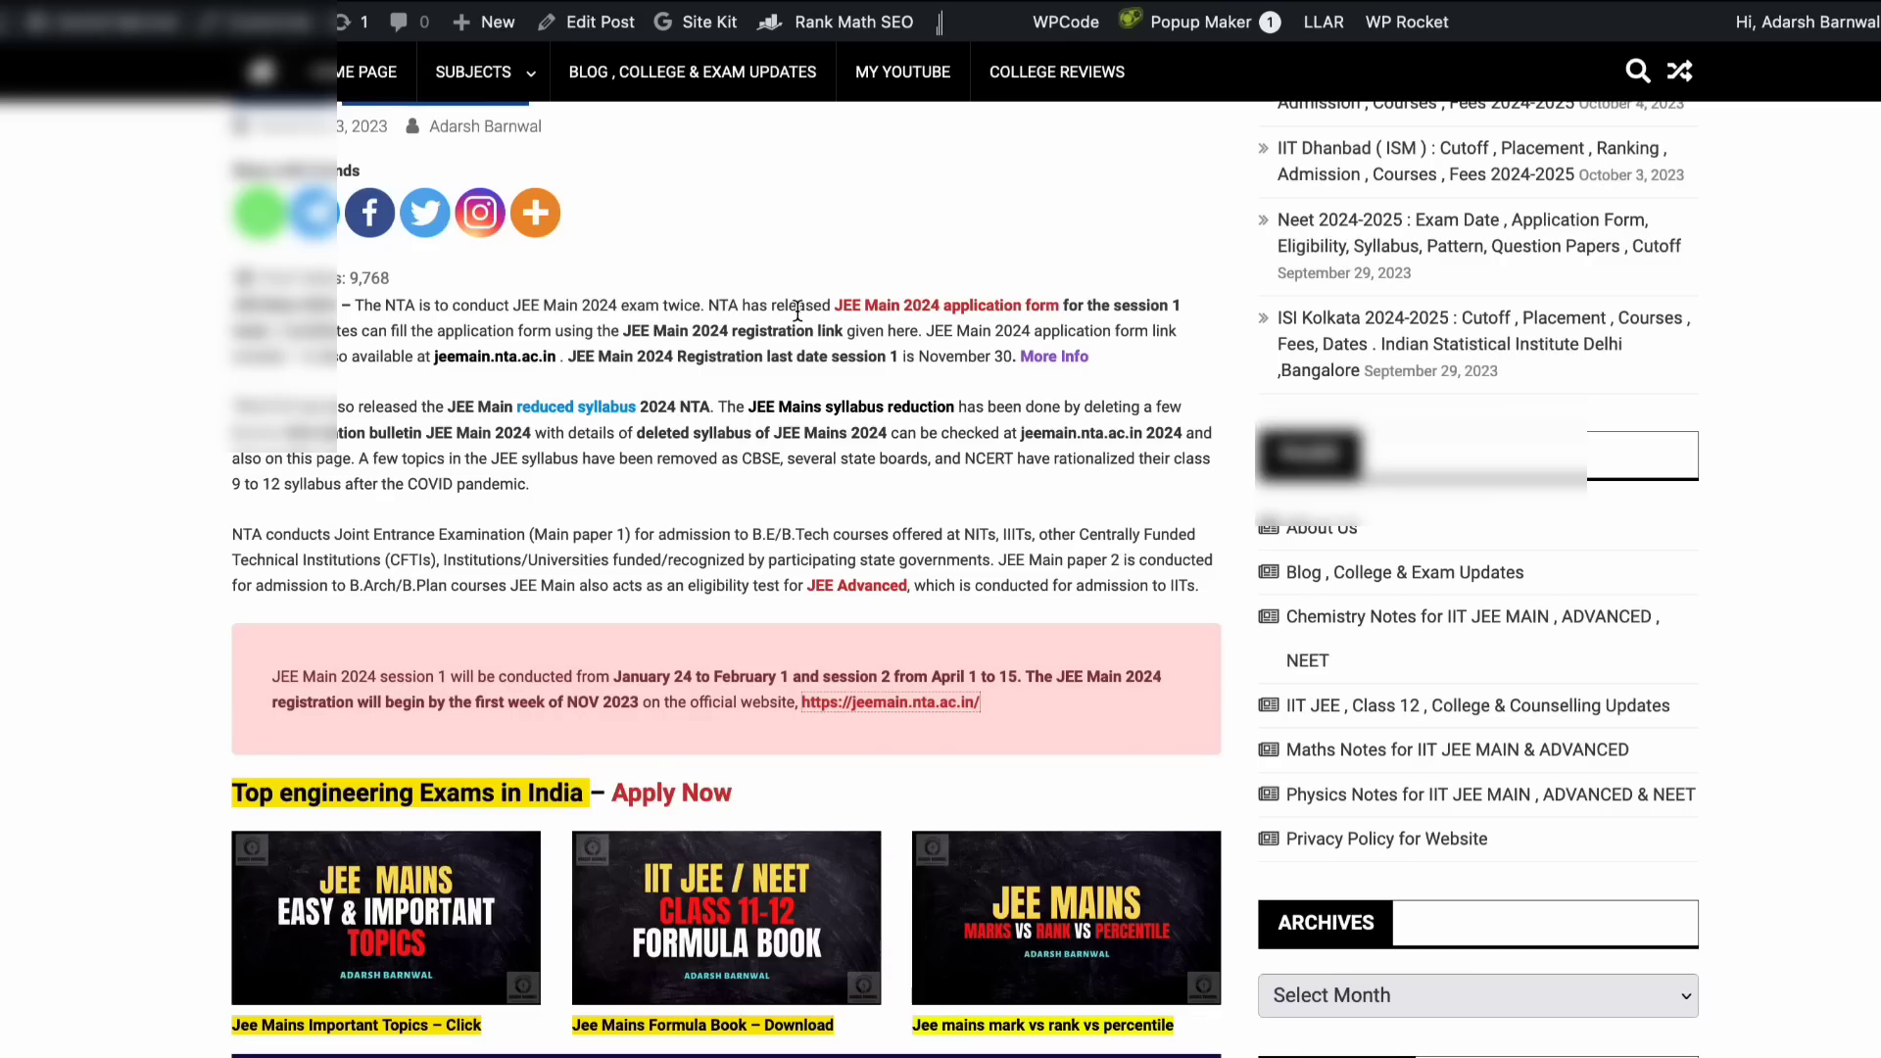
Step: Scroll the blog article down to the Admit Card, Exam Centres and Answer key 2024 sections
scroll(797, 311, "down", 20)
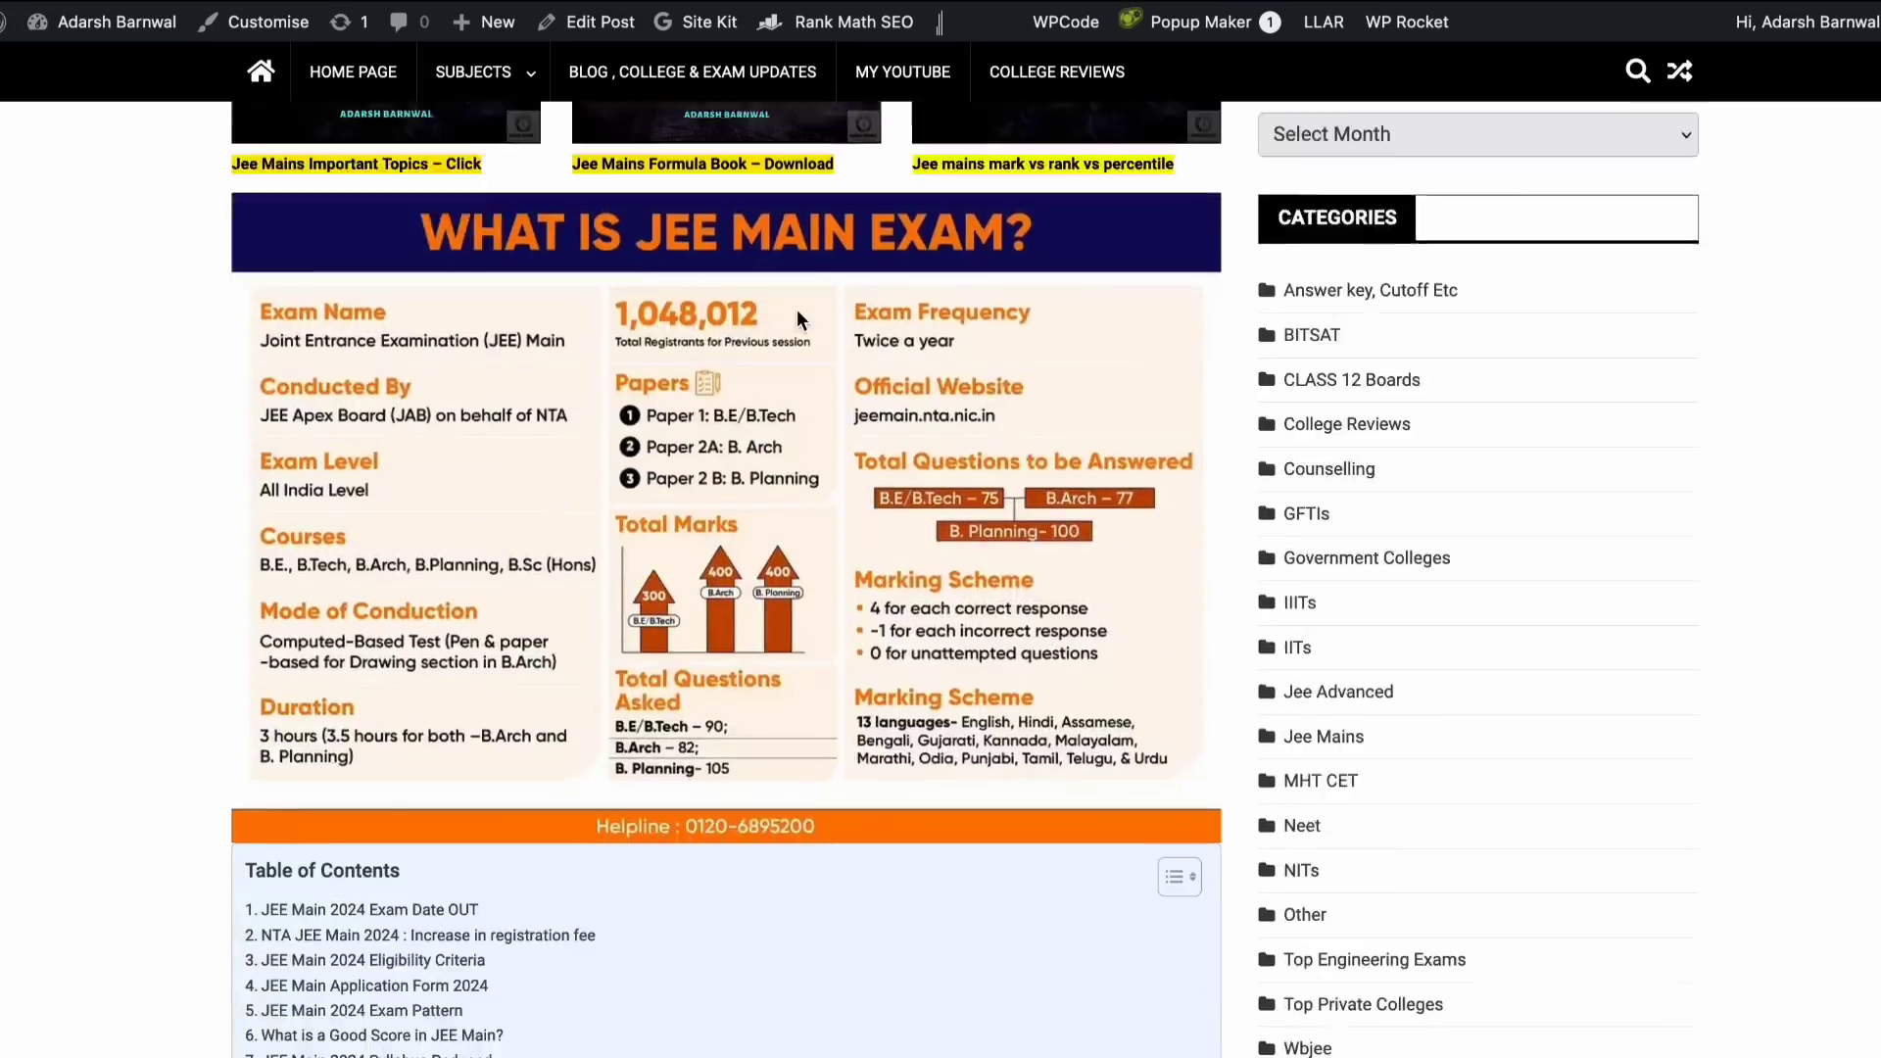
scroll(797, 308, "down", 20)
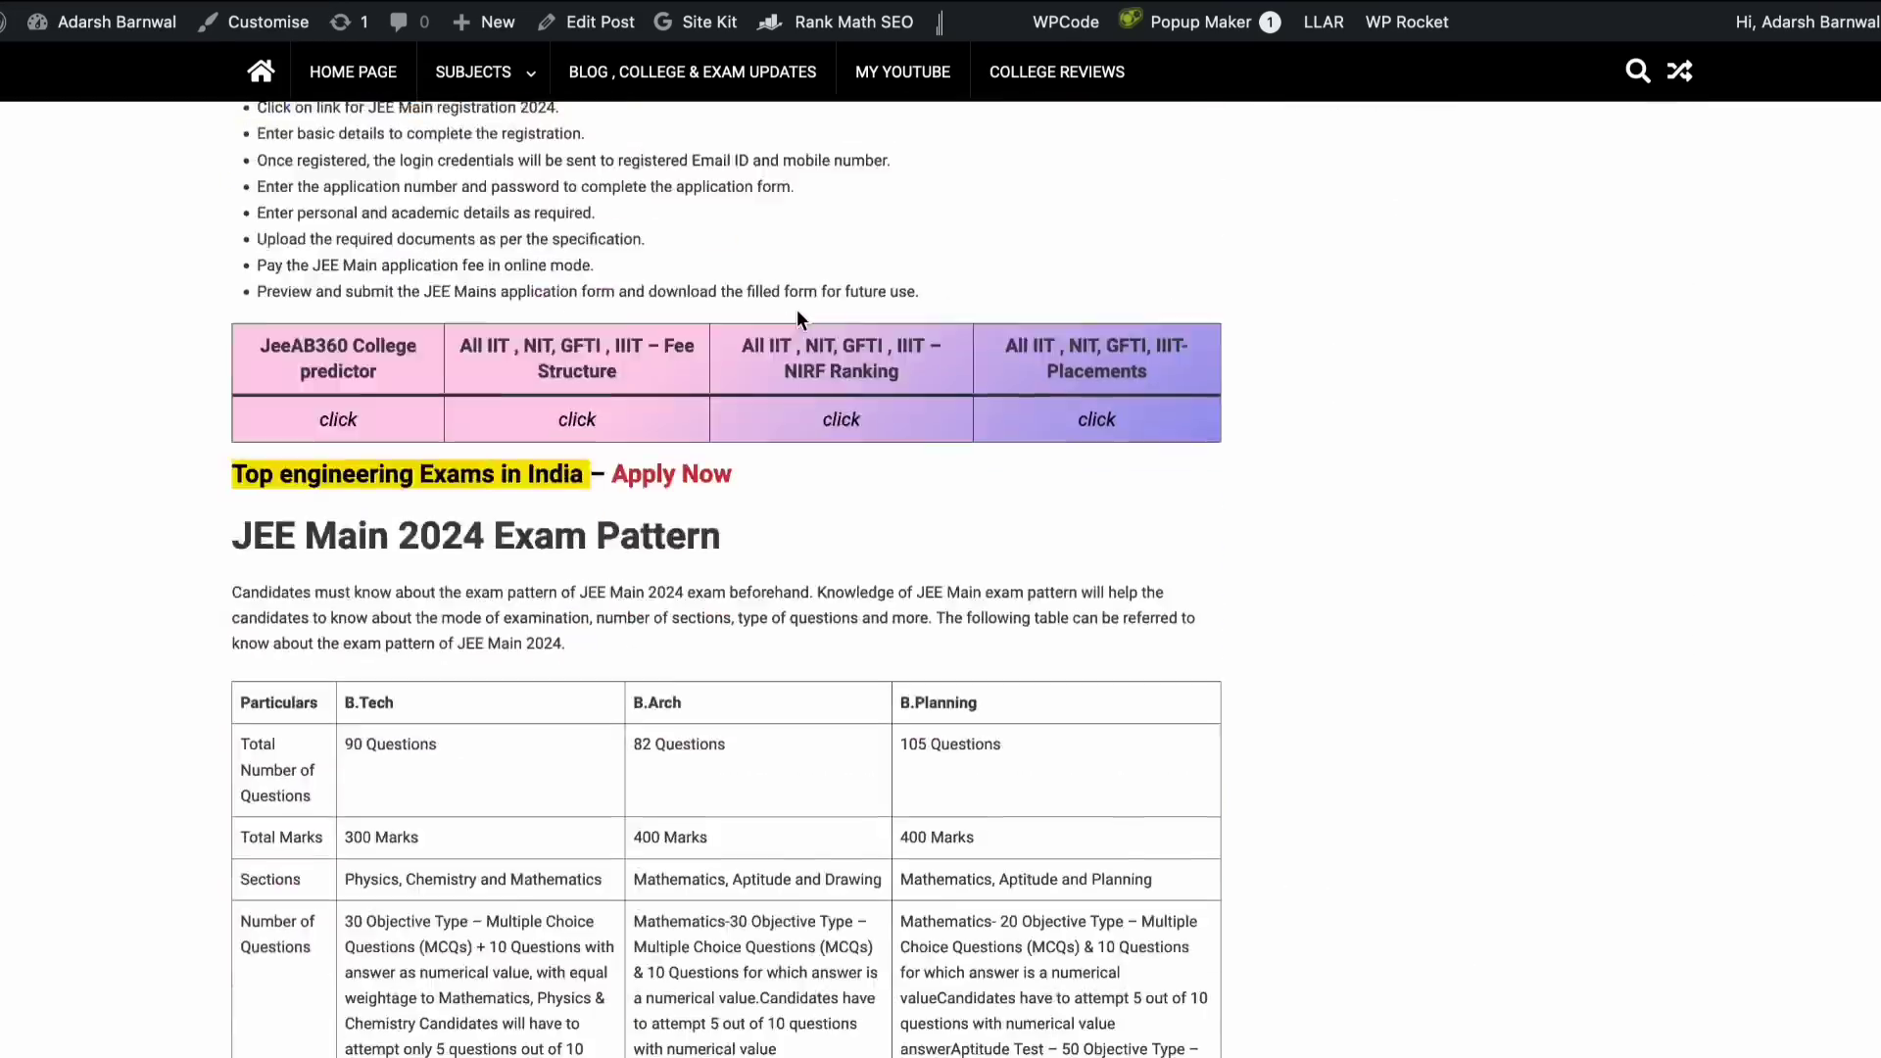
scroll(796, 308, "down", 20)
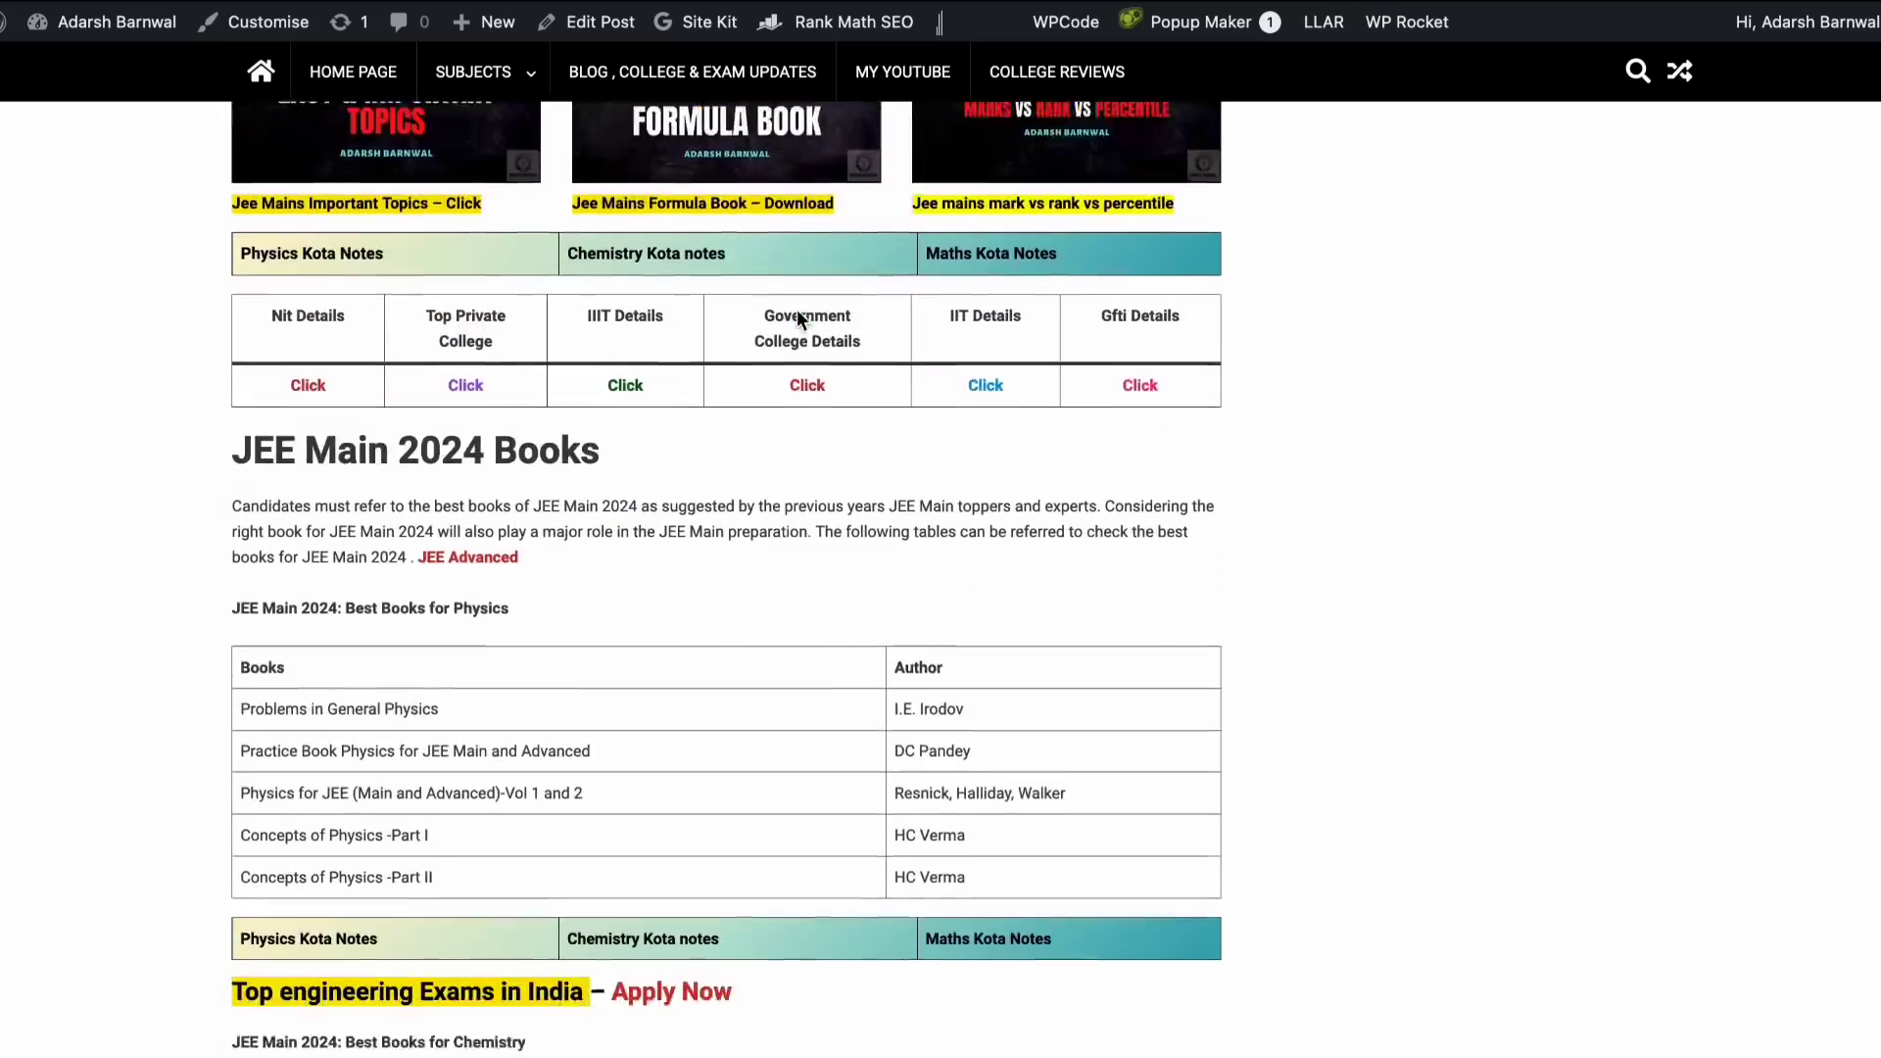
scroll(796, 308, "down", 5)
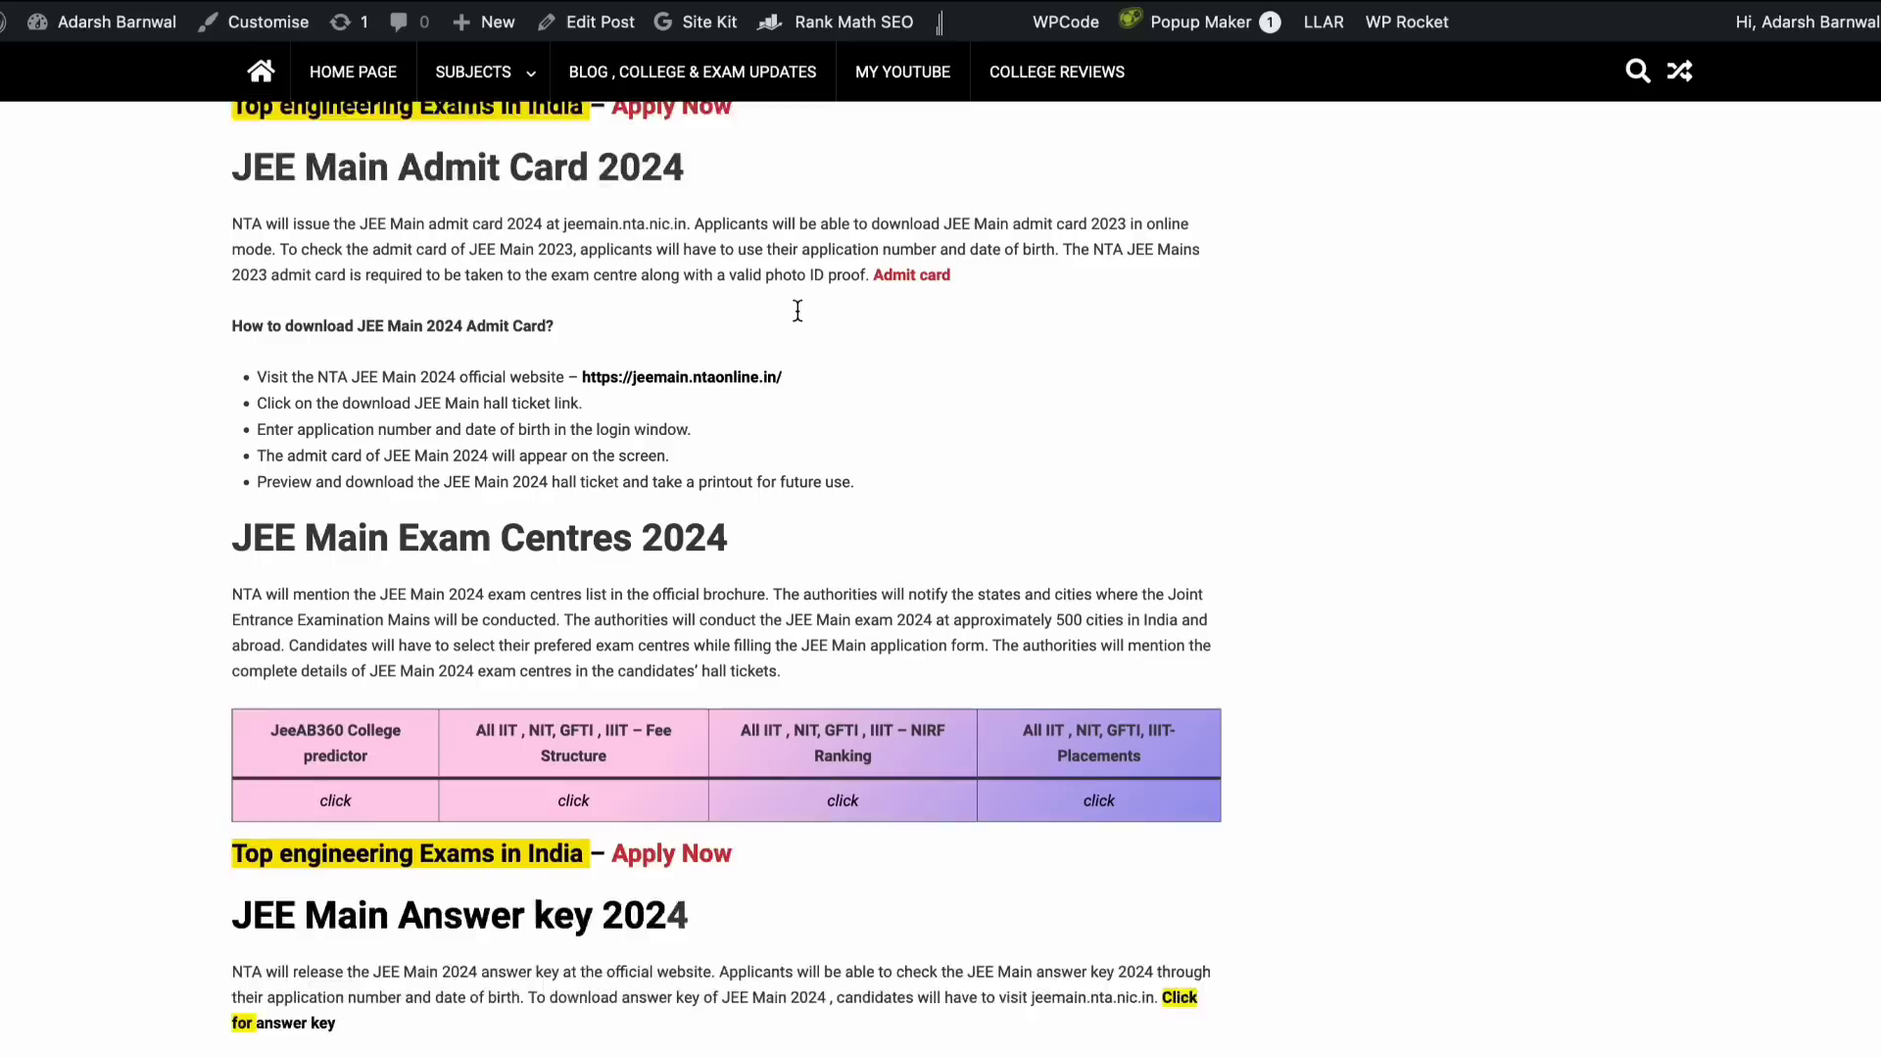